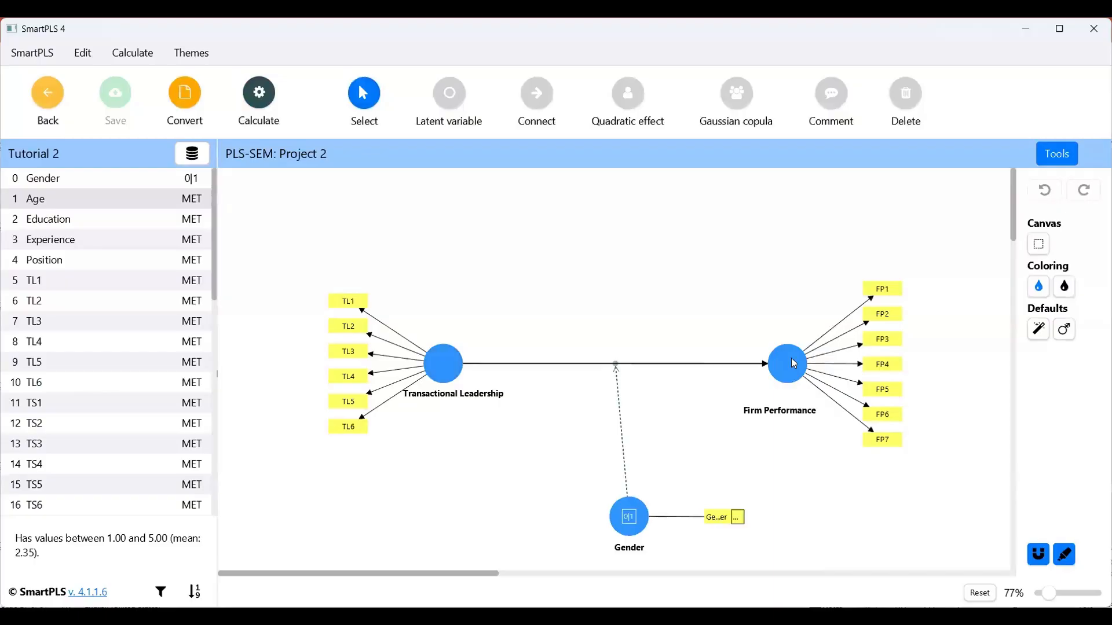
Delete the Gender moderator, including its indicator and moderating link, from the path model
scroll(692, 377, down, 3)
click(631, 365)
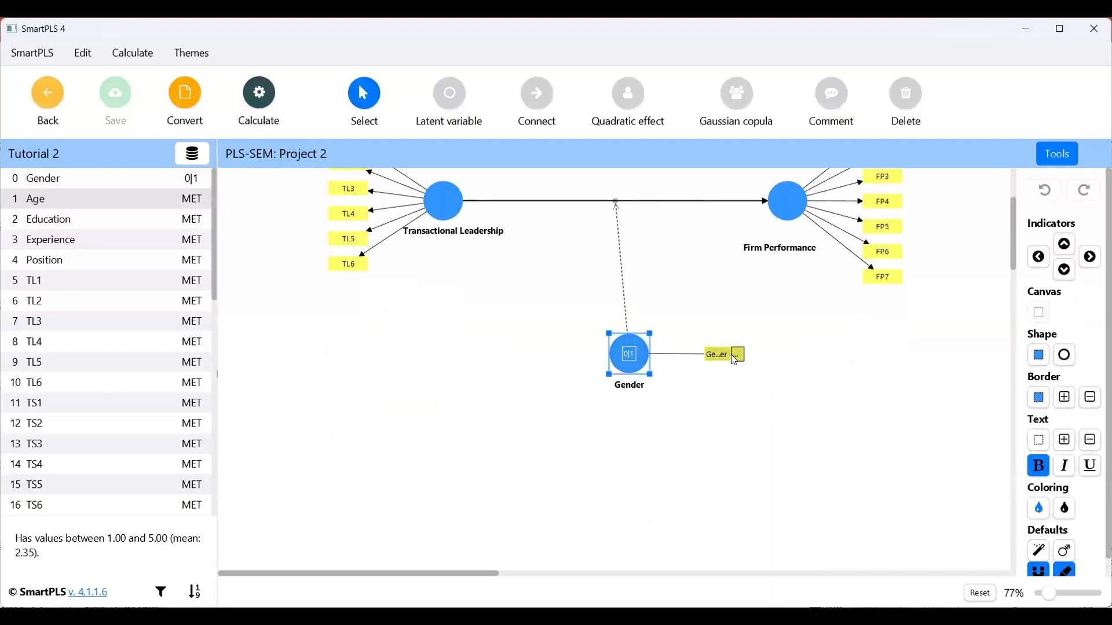
scroll(481, 344, up, 2)
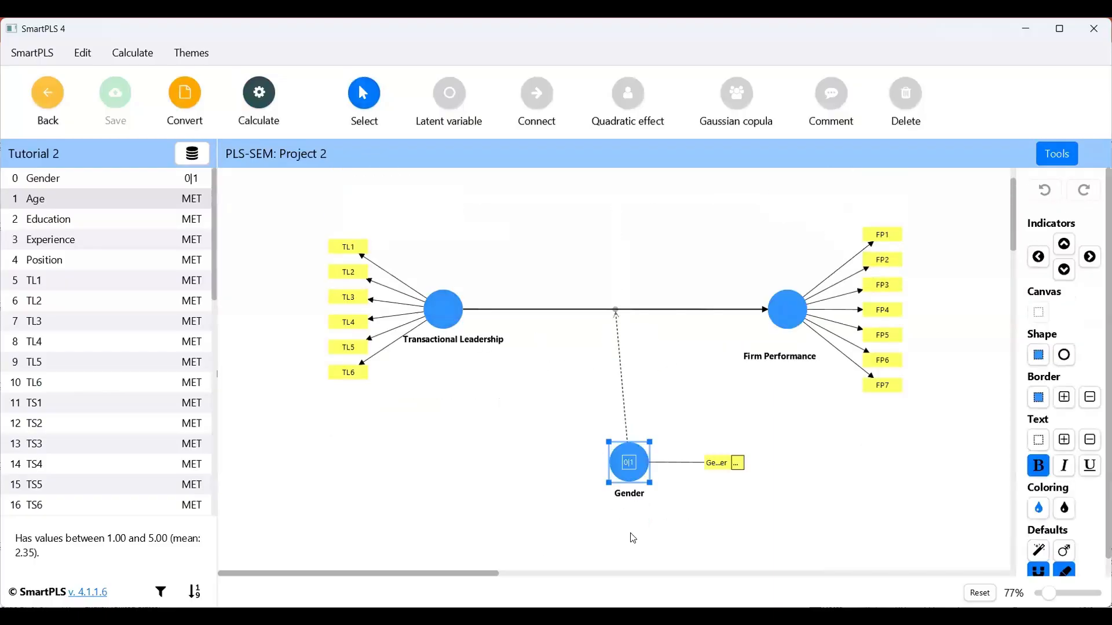
click(884, 133)
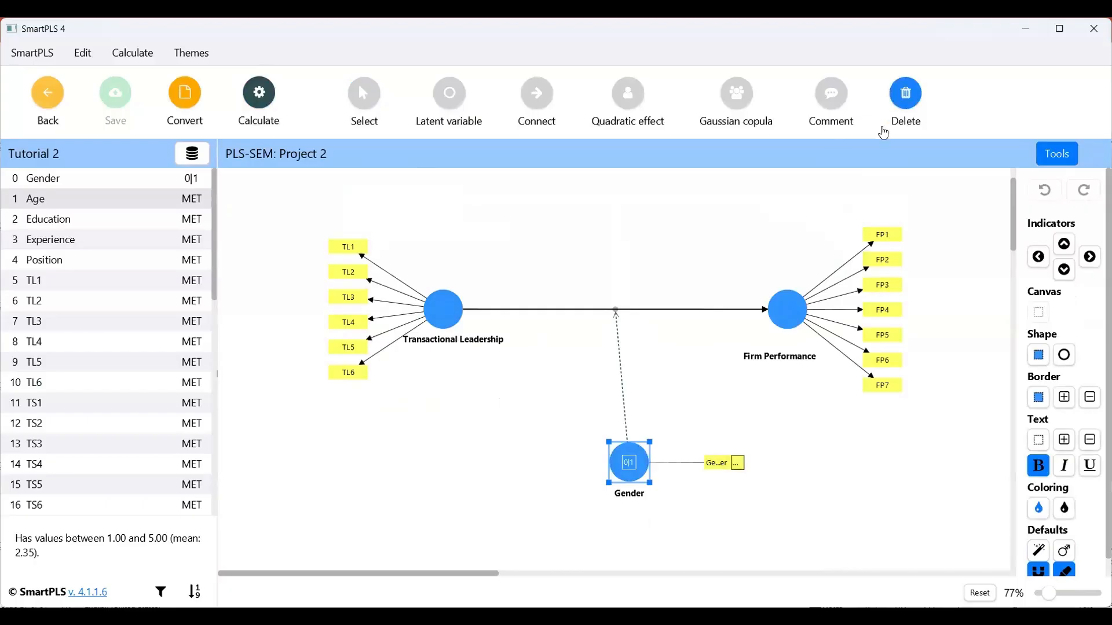
click(622, 468)
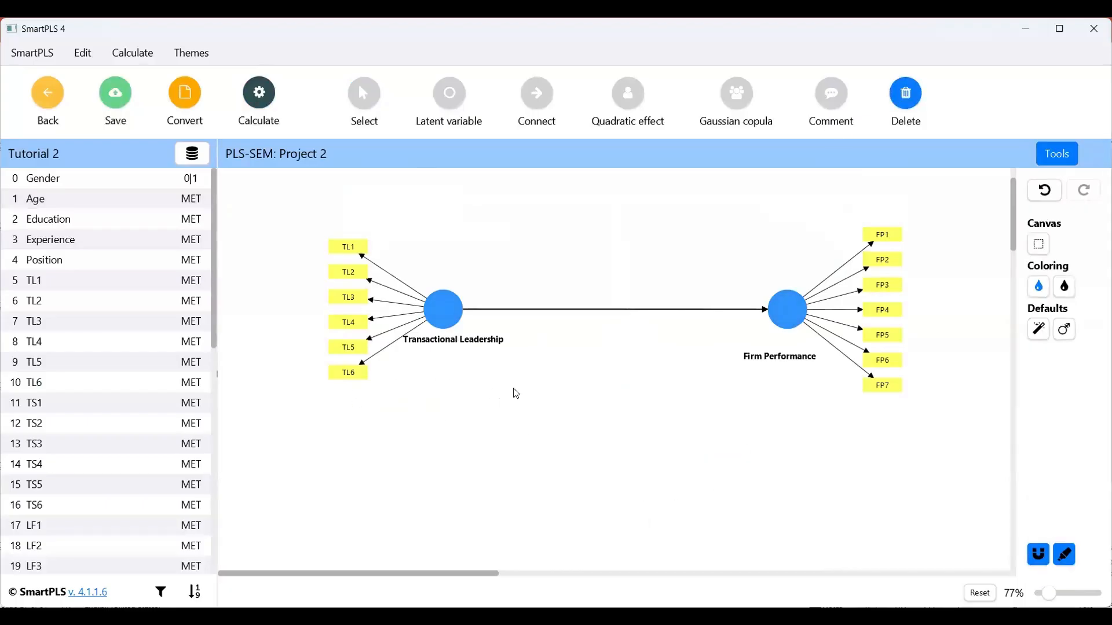
scroll(81, 255, down, 2)
scroll(77, 266, up, 2)
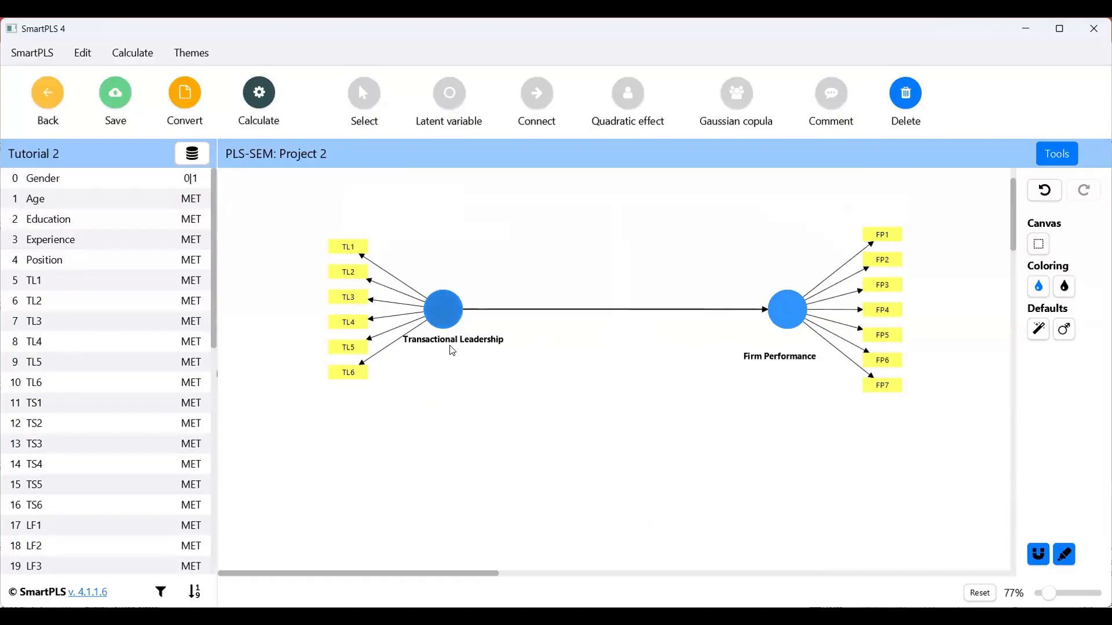
Add a latent variable named "Transformational Leadership" above Transactional Leadership, using indicators TS1 to TS6
scroll(55, 312, down, 2)
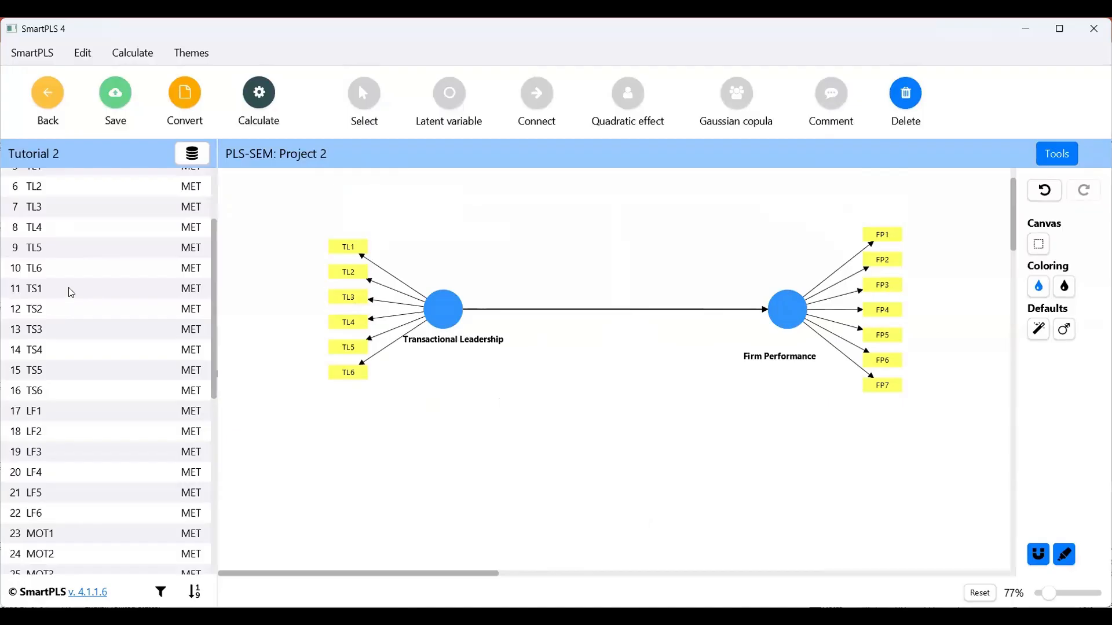
click(71, 293)
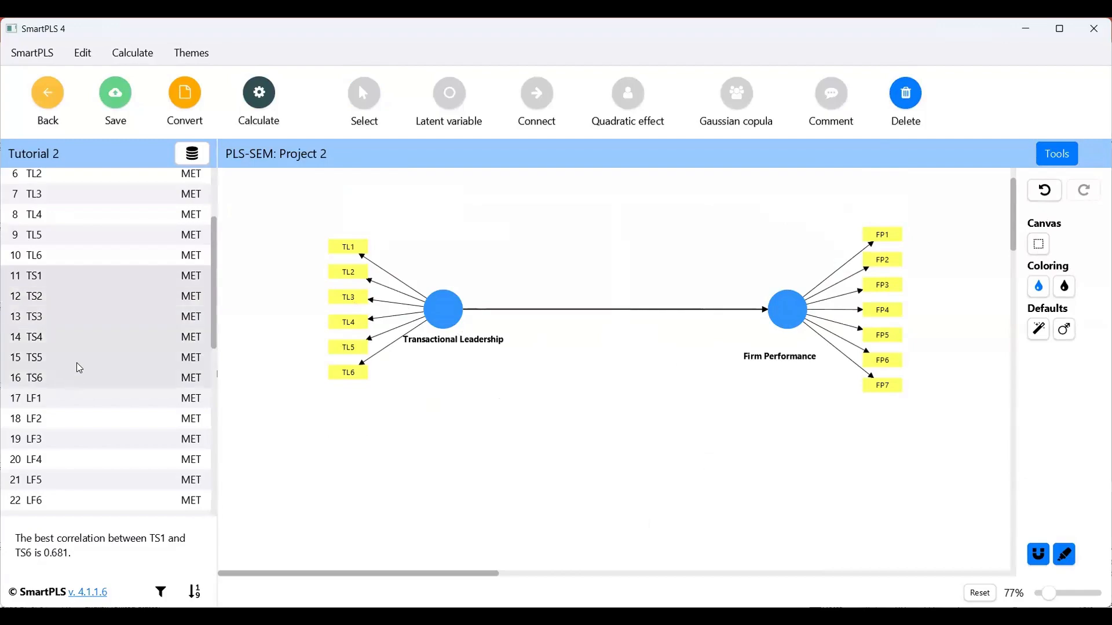
shift+click(62, 381)
drag(89, 353, 443, 238)
key(BackSpace)
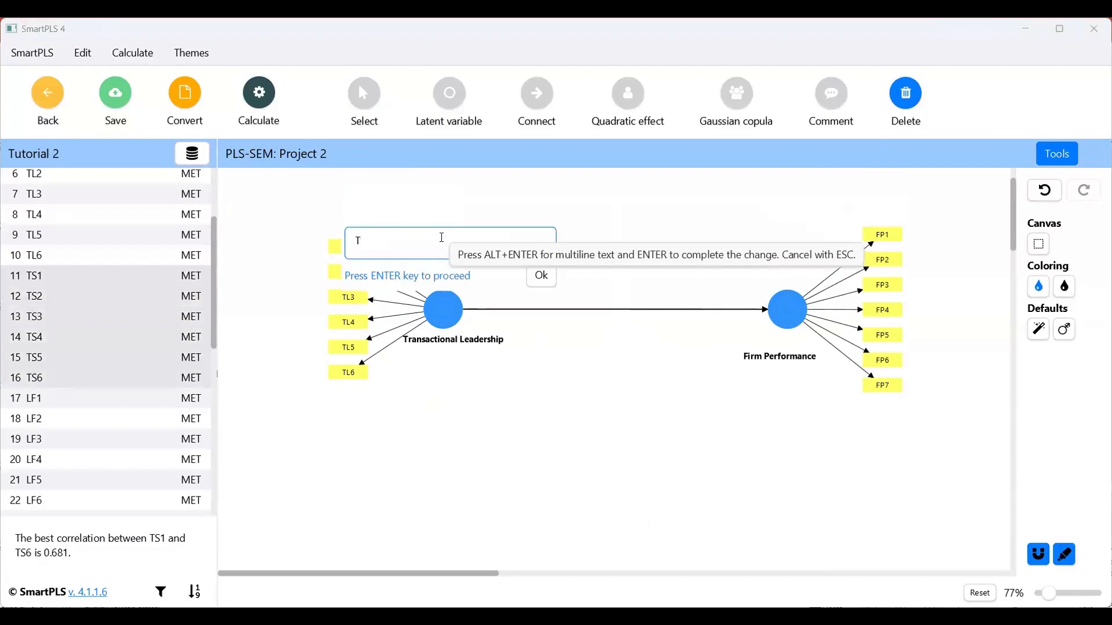
text(ransformational Le)
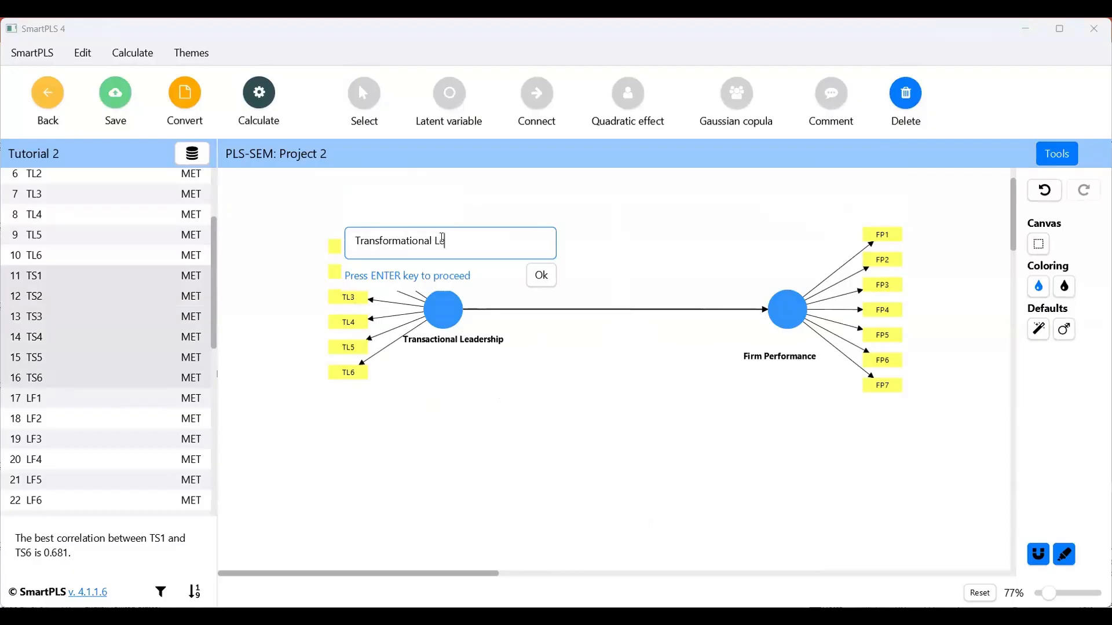
text(asership)
key(Return)
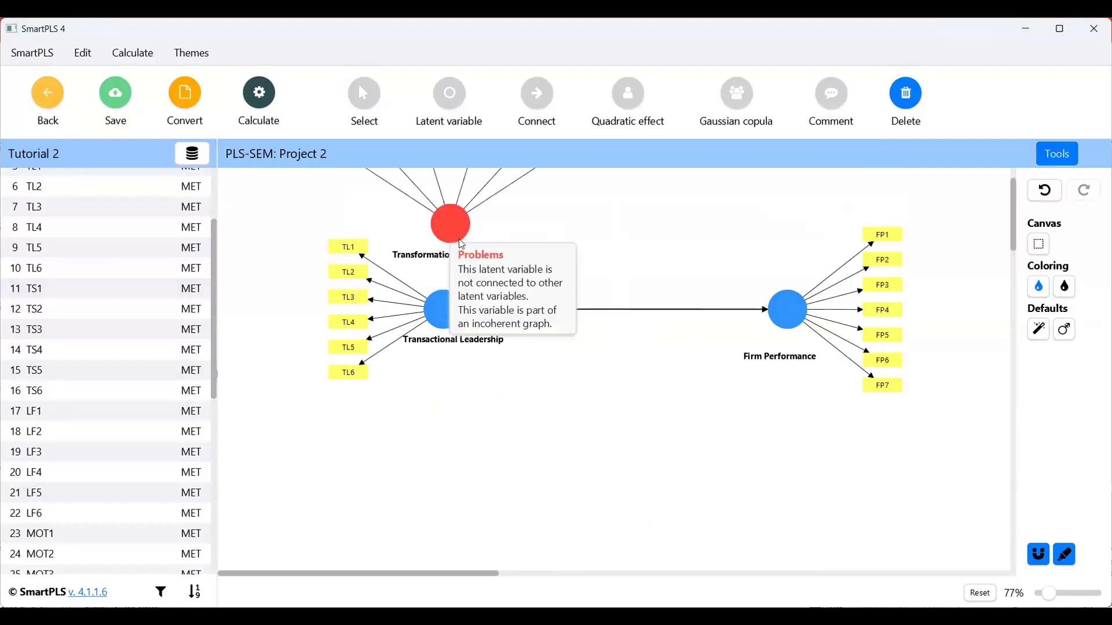
Add a latent variable named "Laissez-fair" below Transactional Leadership, using indicators LF2 to LF6
scroll(108, 394, down, 3)
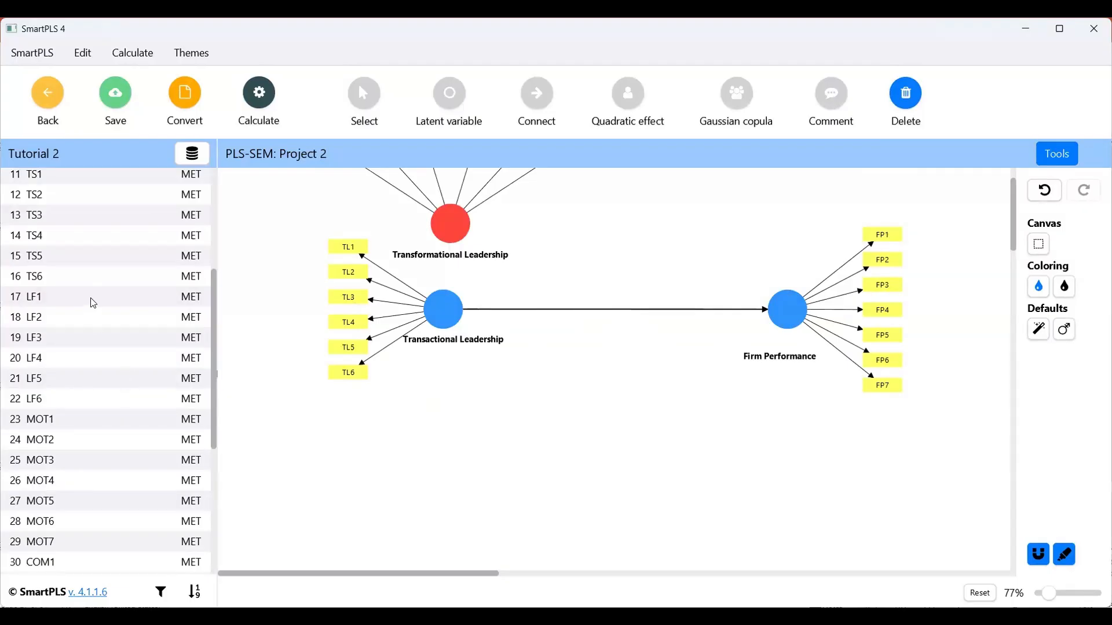
scroll(103, 326, down, 1)
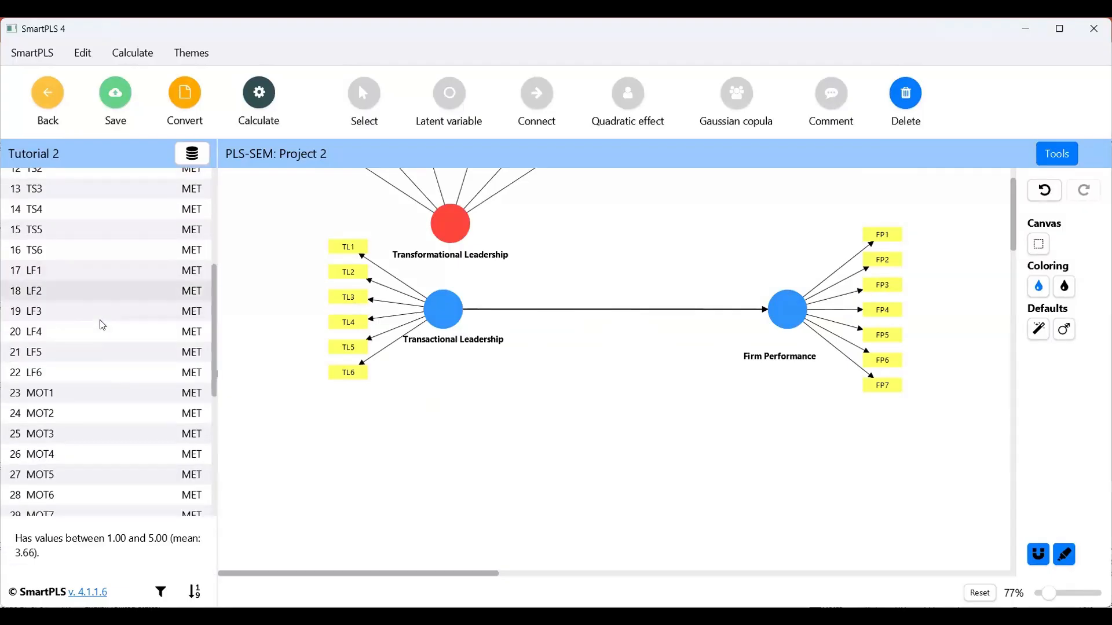
shift+click(173, 355)
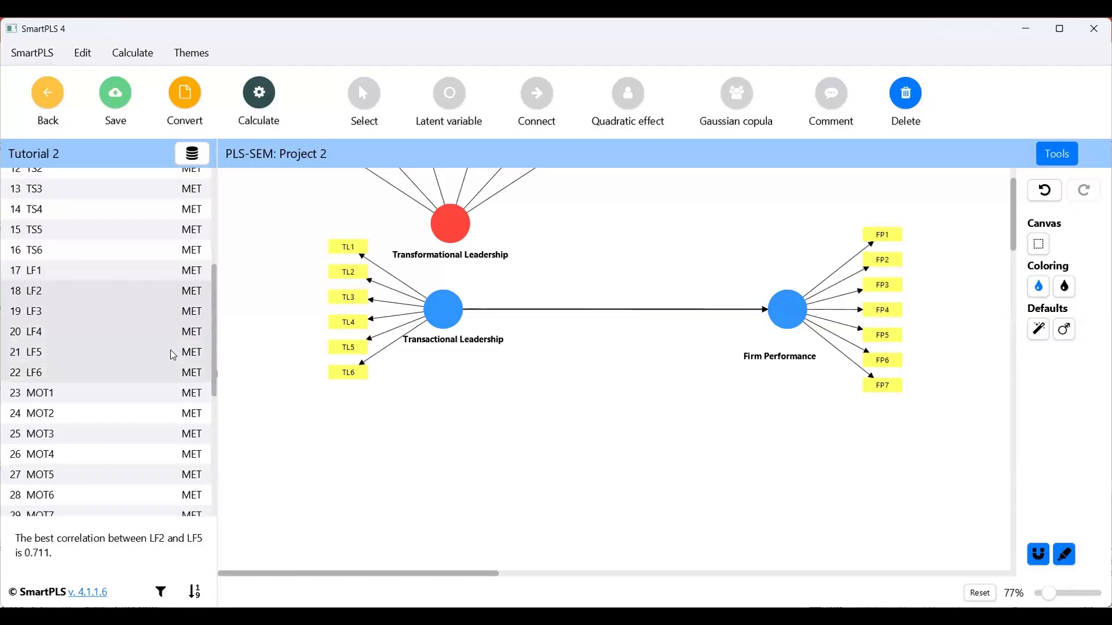
drag(111, 328, 459, 434)
text(aizer)
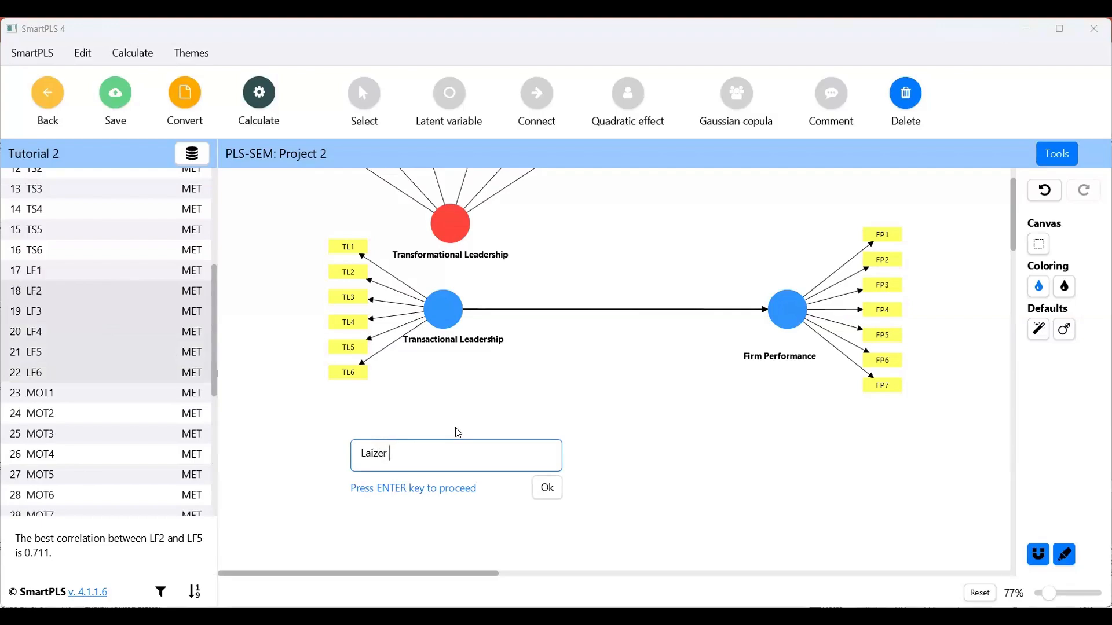
text(-Faitr)
key(BackSpace)
key(BackSpace)
key(BackSpace)
text(fair)
key(Left)
key(Left)
key(Left)
key(Left)
text(sez)
key(Delete)
key(Delete)
key(Return)
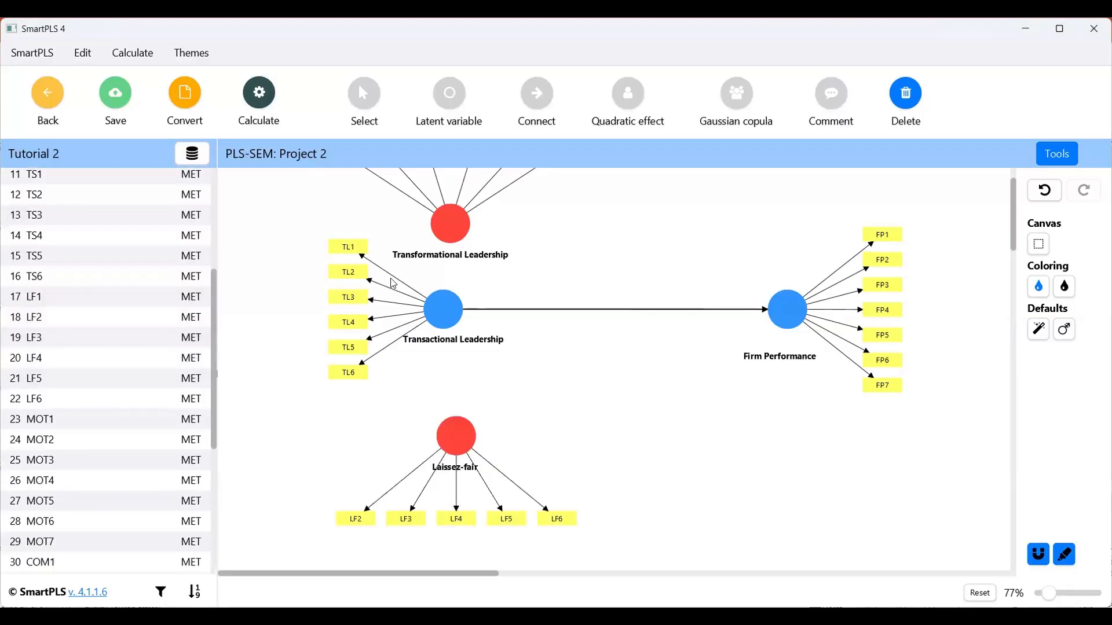
double_click(460, 441)
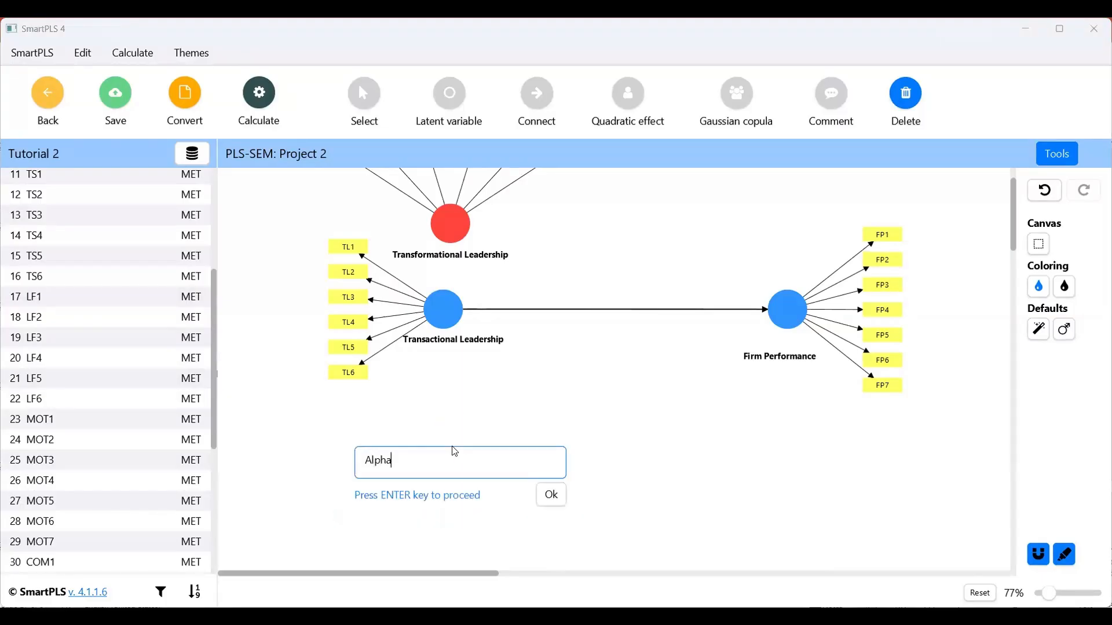
click(631, 505)
scroll(479, 451, down, 1)
scroll(457, 445, up, 2)
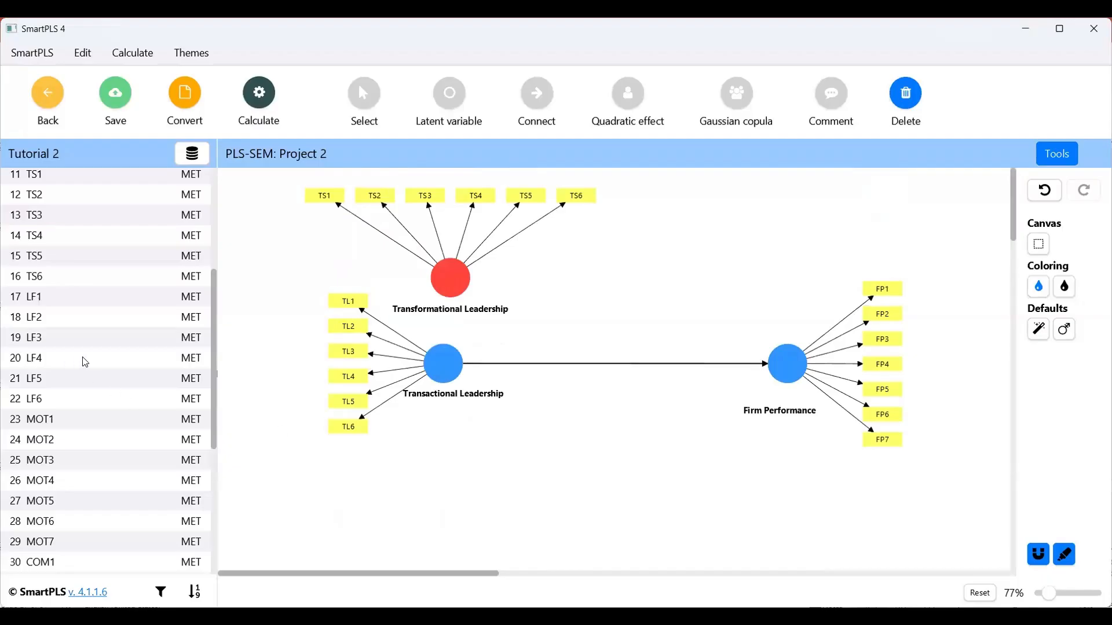
click(1048, 198)
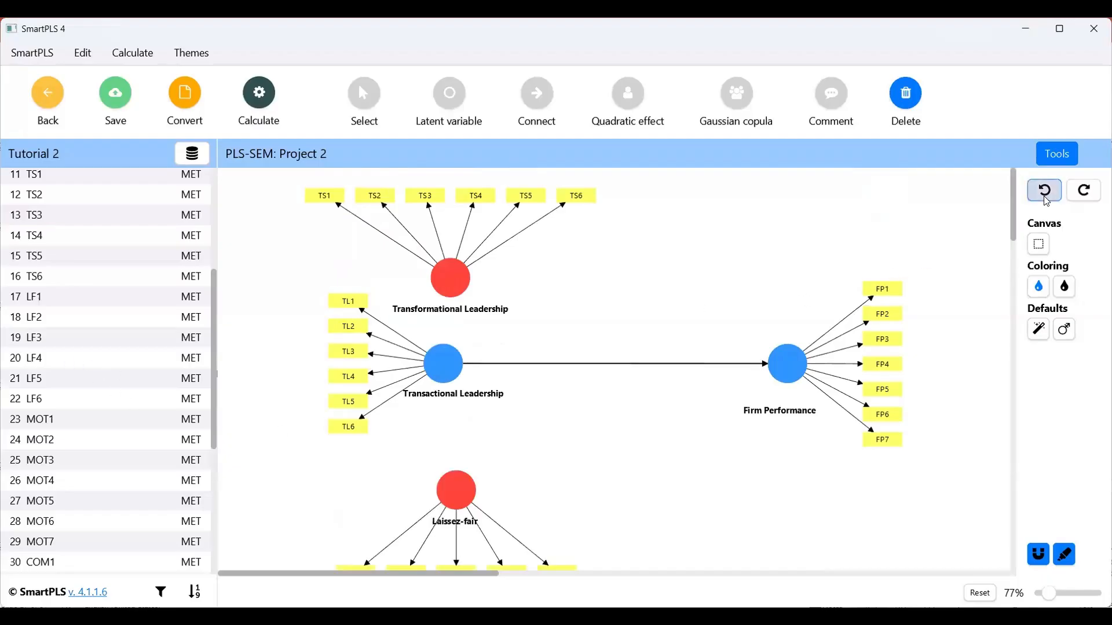
click(1048, 197)
click(1057, 200)
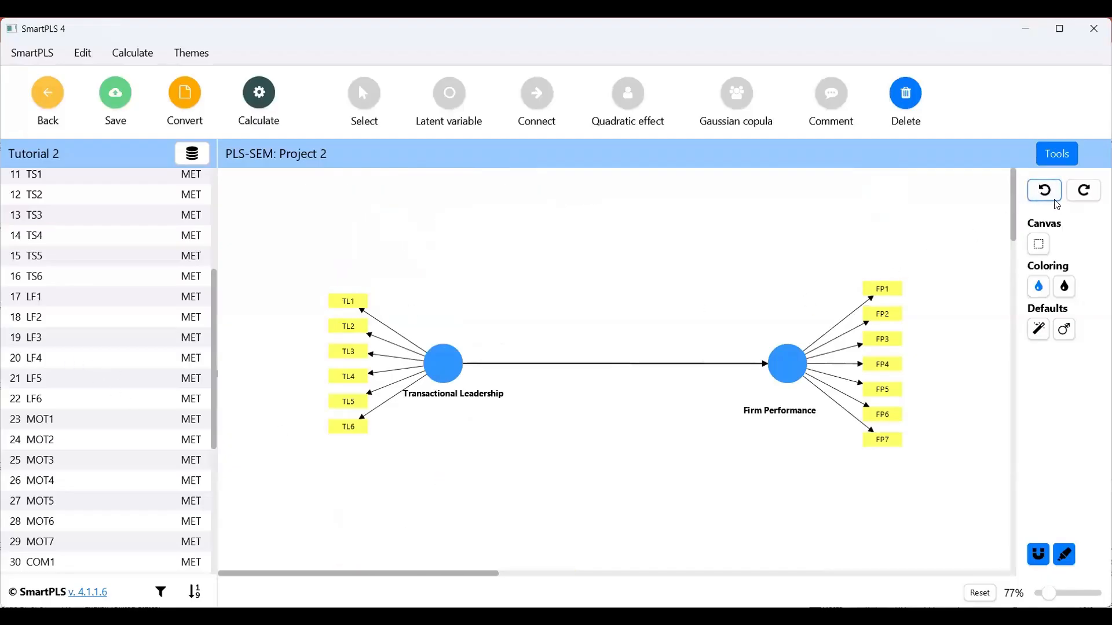
click(1084, 193)
click(1084, 192)
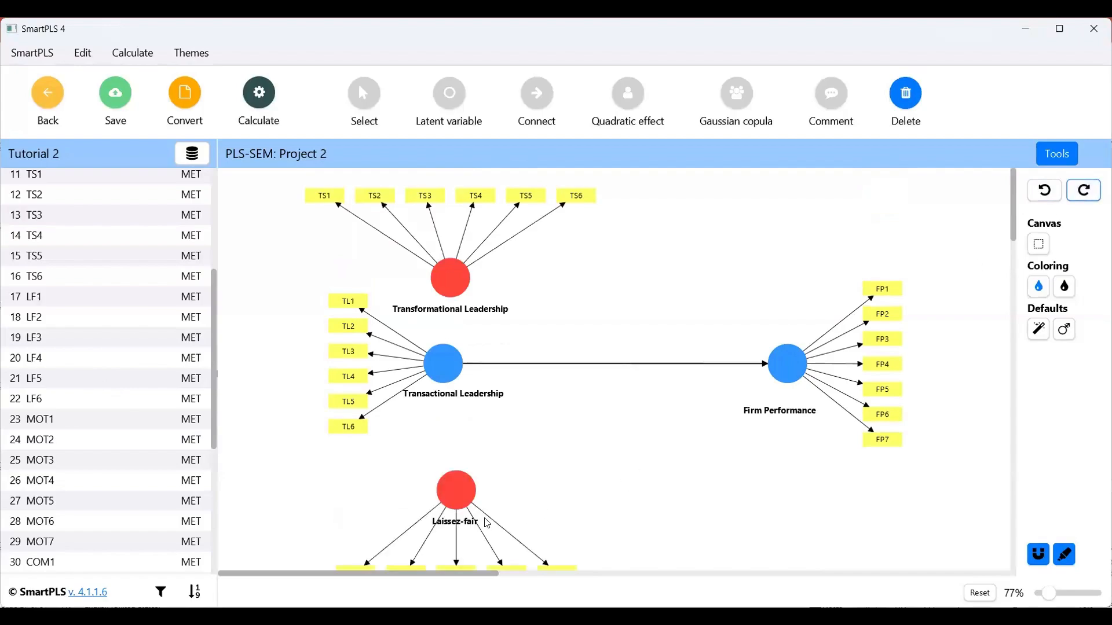
Move Transactional Leadership, Firm Performance and Laissez-fair downward to space out the constructs in the model
scroll(516, 451, down, 2)
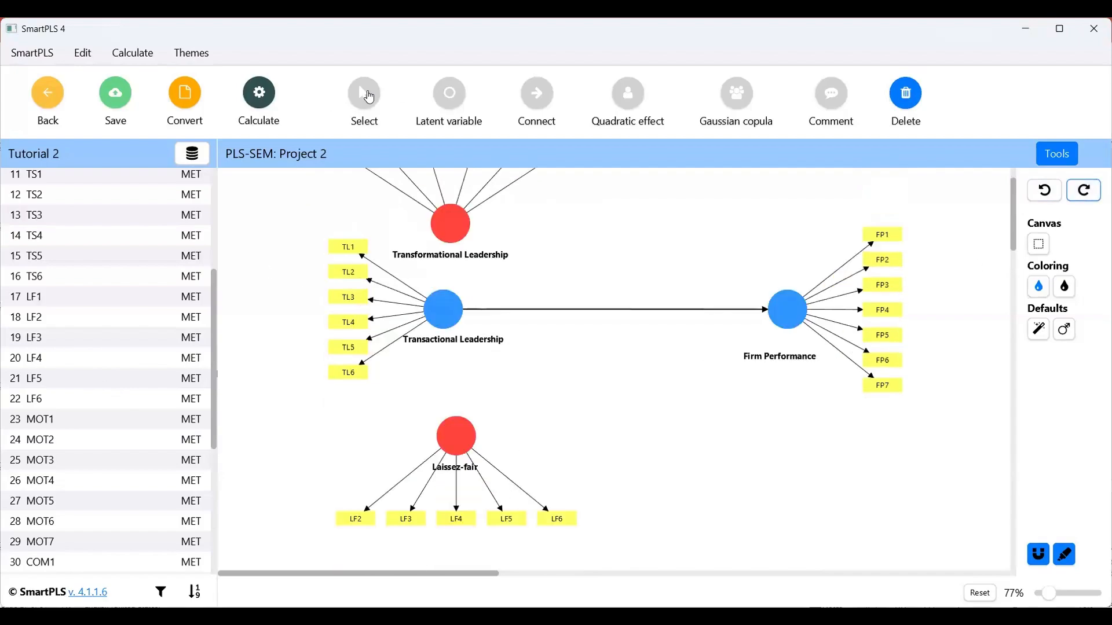
click(367, 96)
drag(443, 310, 446, 336)
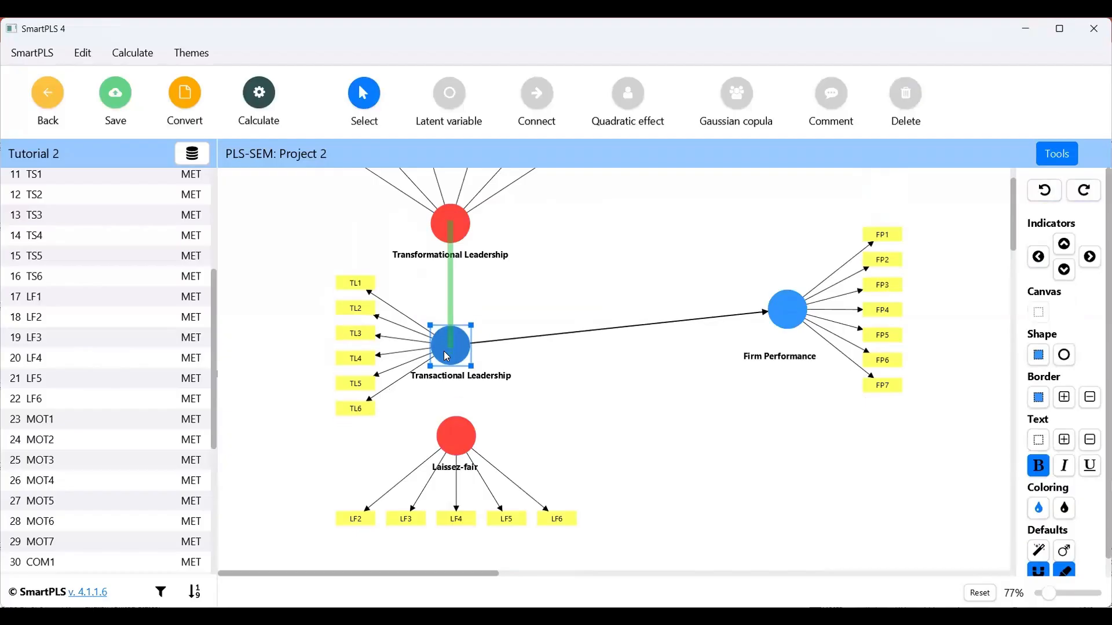
drag(789, 311, 810, 362)
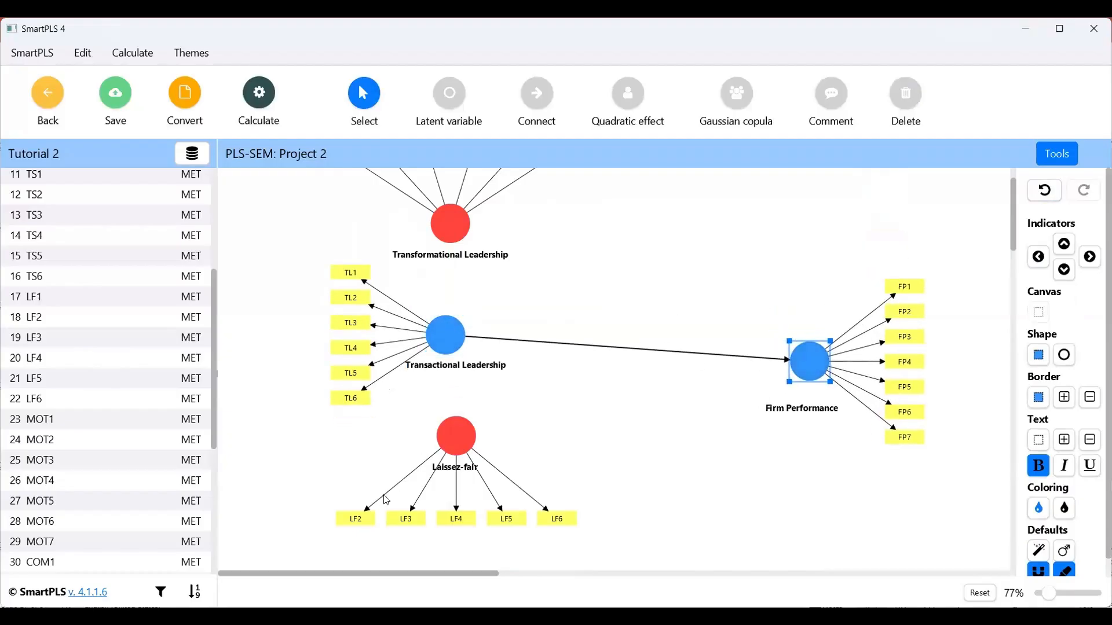
drag(474, 454, 477, 483)
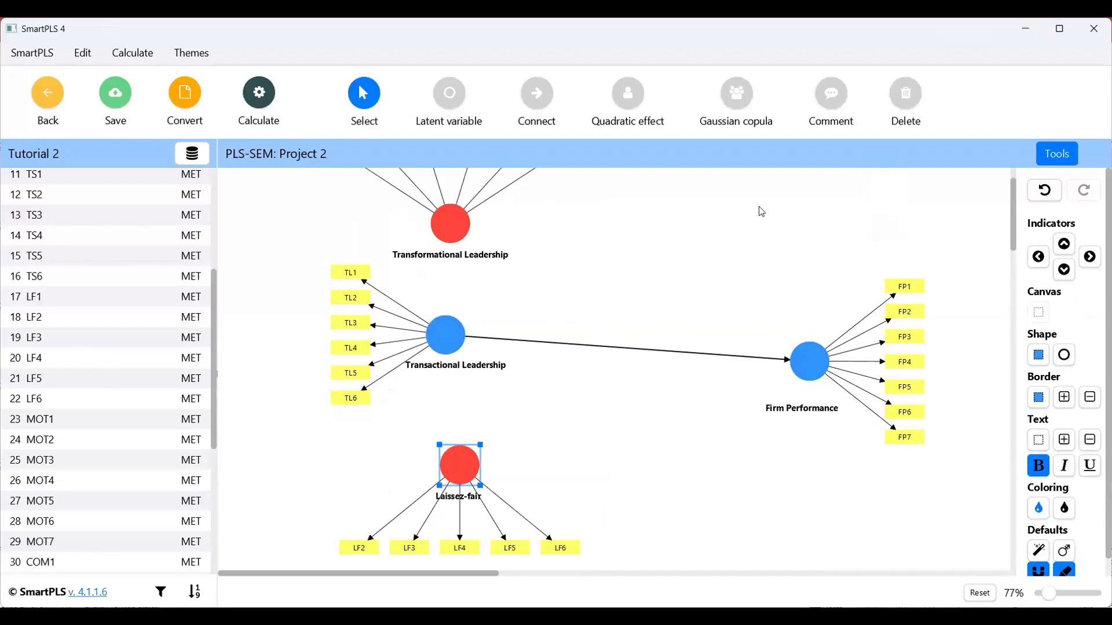
Connect Transformational Leadership and Laissez-fair to Firm Performance with structural paths
click(538, 95)
click(451, 223)
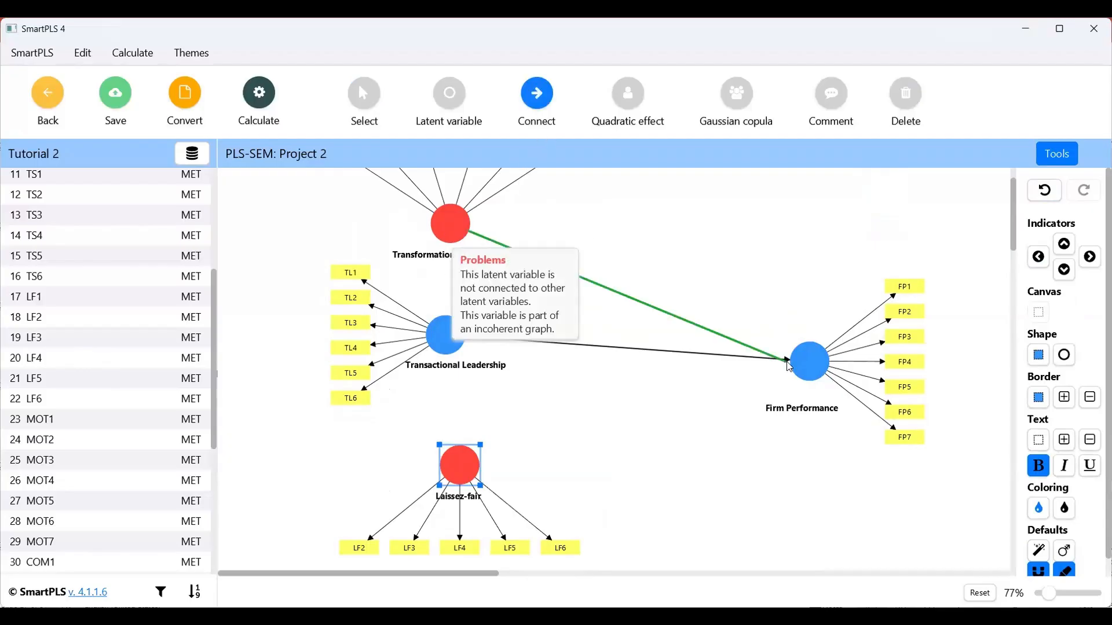
click(810, 363)
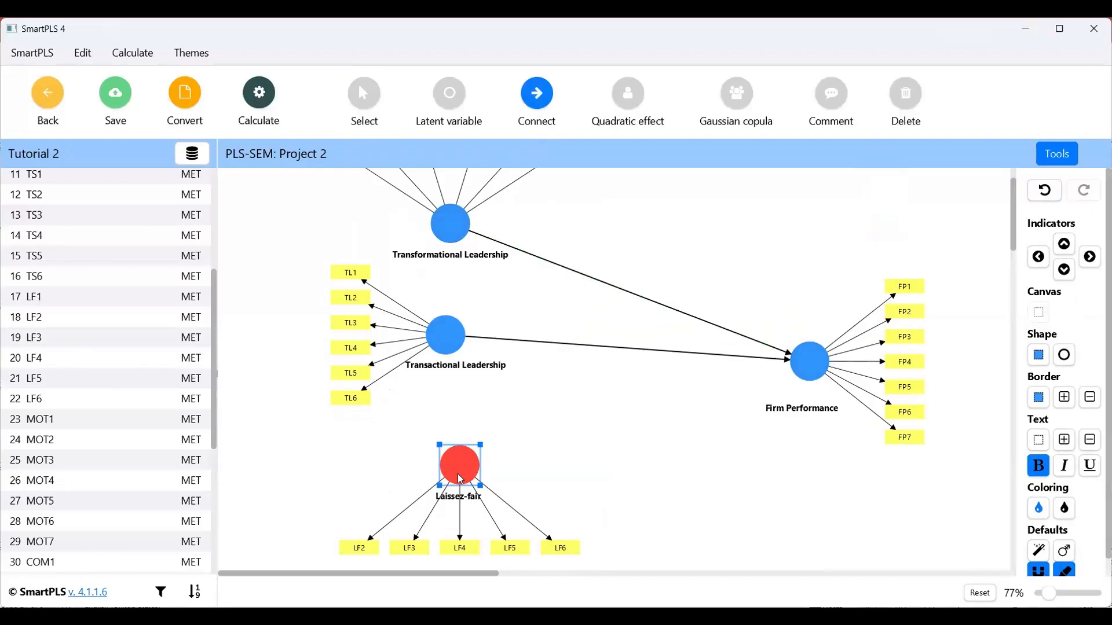
click(810, 374)
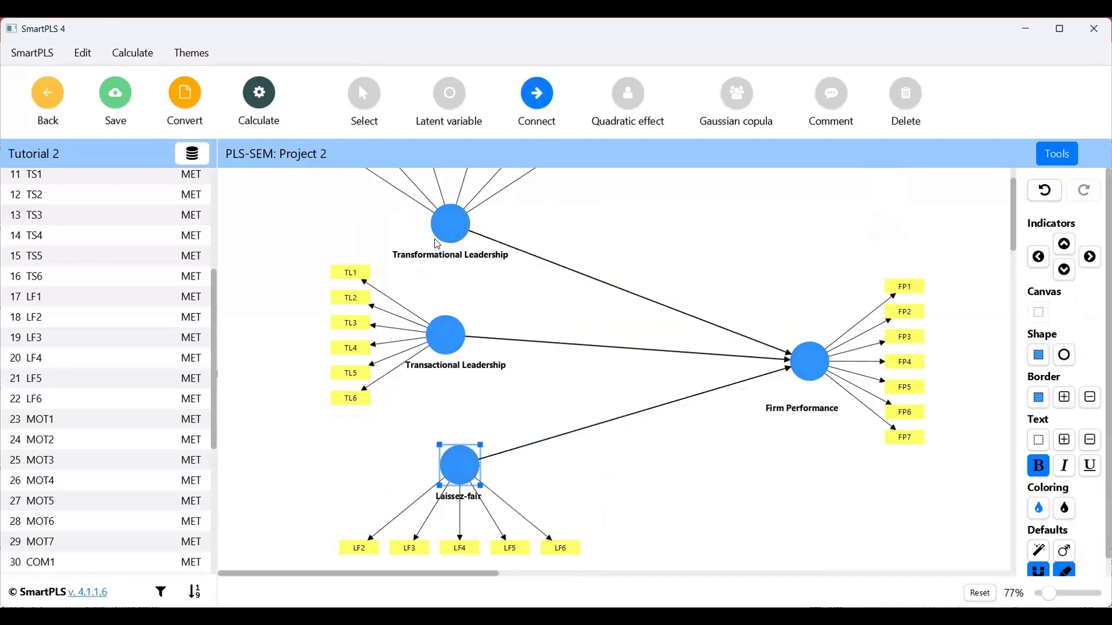
Move Transformational Leadership and Laissez-fair closer to Firm Performance, and level Transactional Leadership with Firm Performance
click(371, 99)
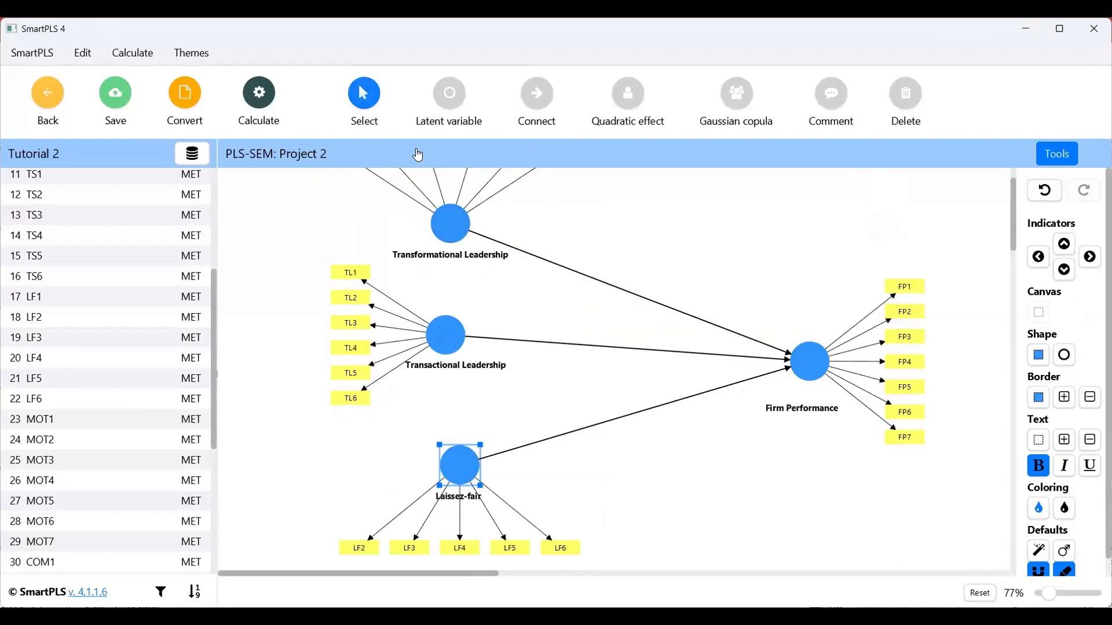
drag(451, 224, 524, 282)
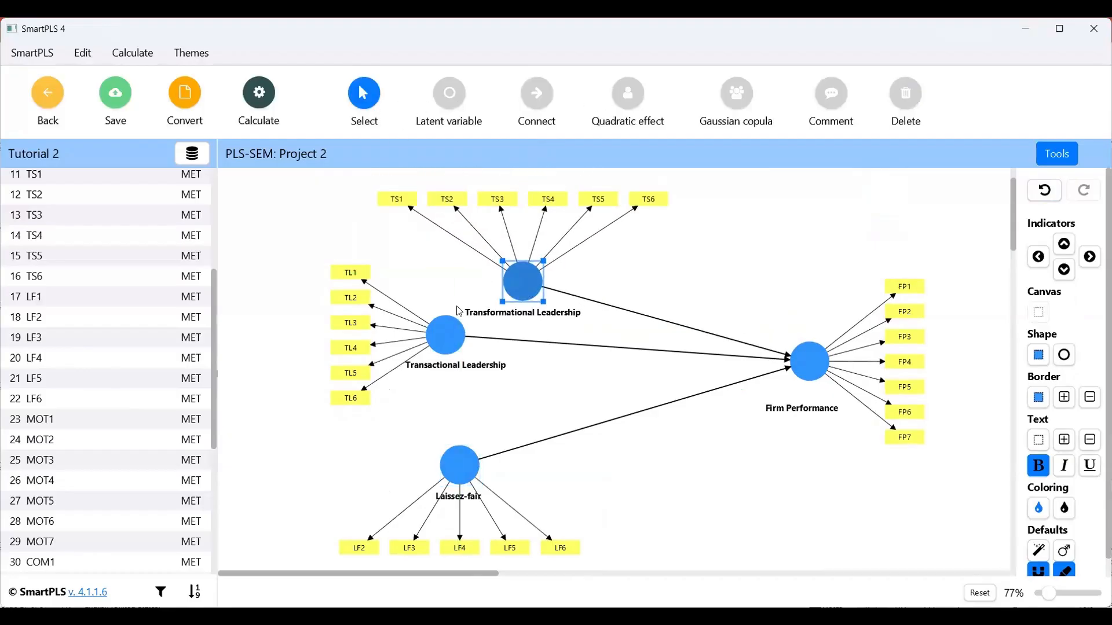
drag(449, 339, 455, 366)
drag(455, 479, 527, 471)
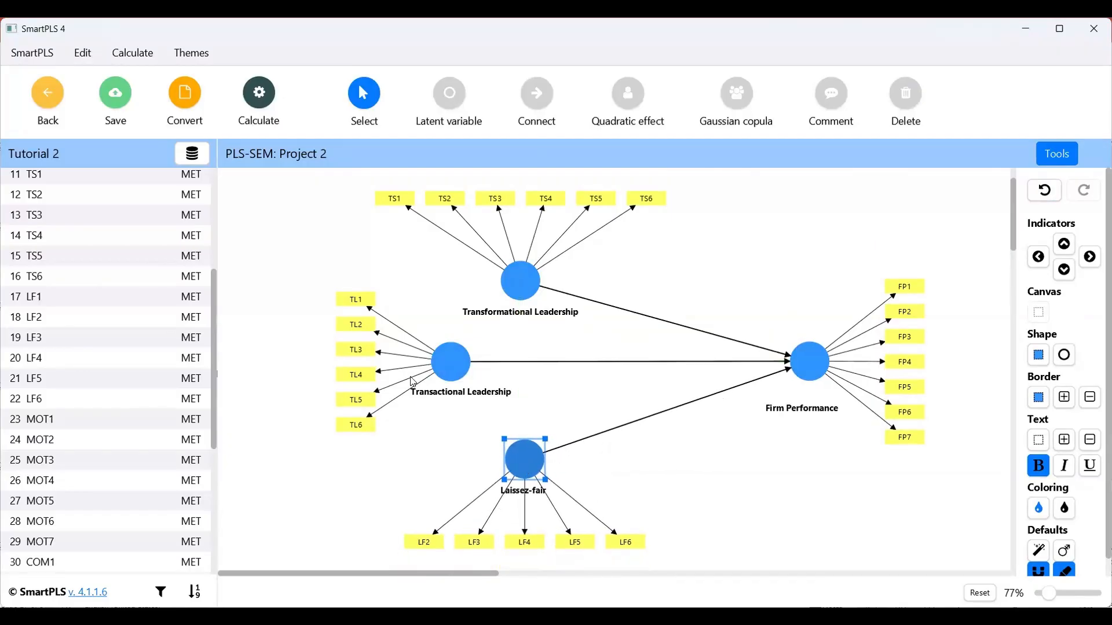
Run the PLS-SEM algorithm on the model with the Path weighting scheme, standardized results and default initial weights
click(259, 96)
click(333, 136)
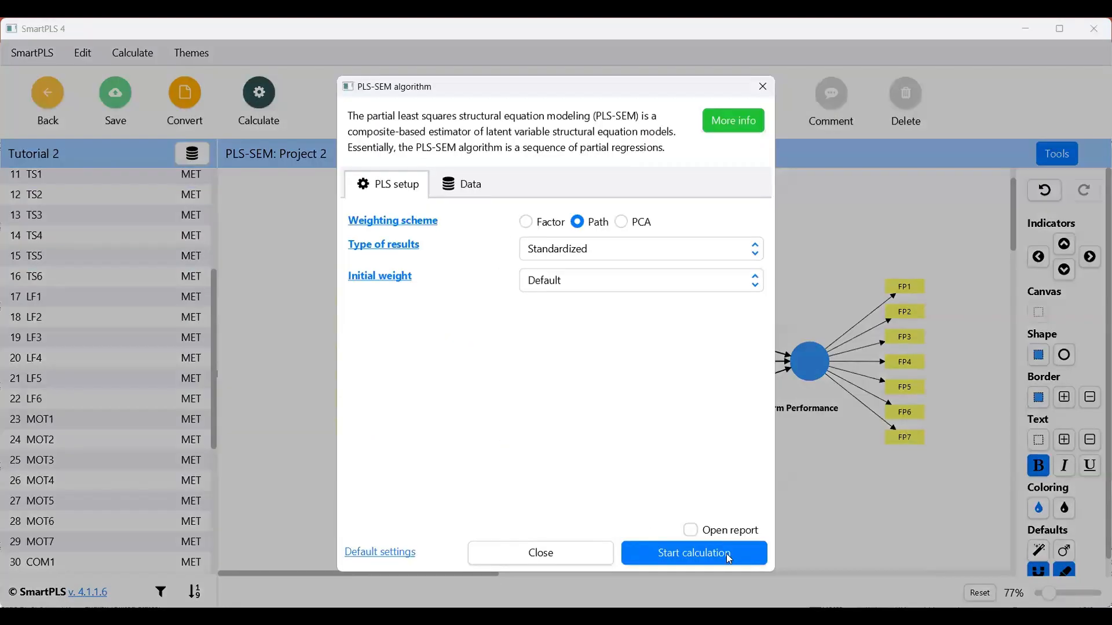
click(726, 554)
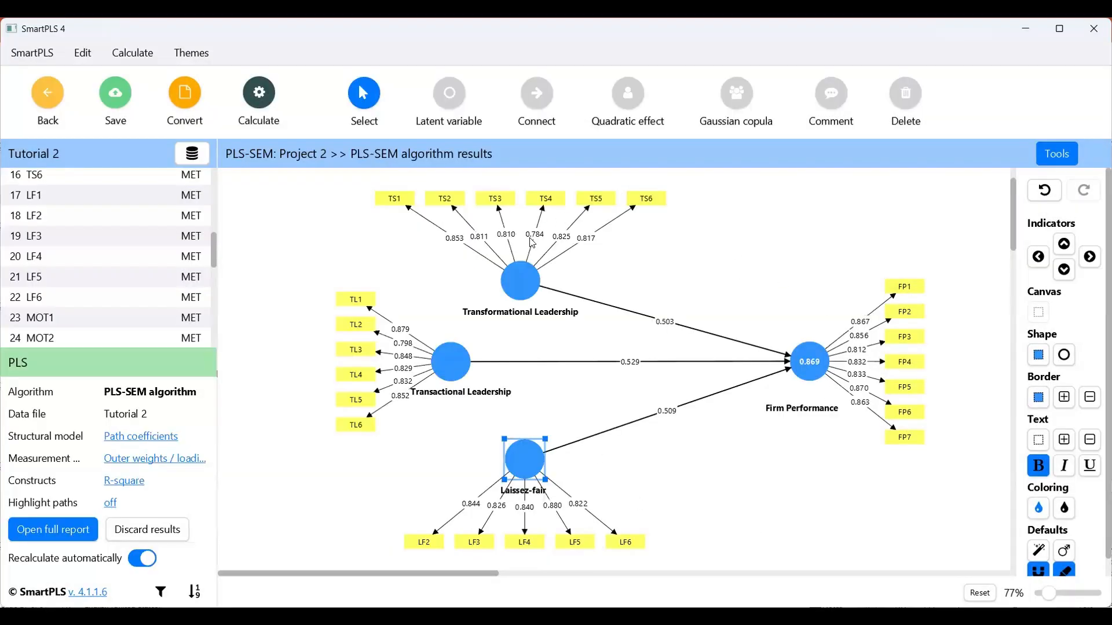
Examine the reliability and AVE results of Transformational Leadership, Transactional Leadership and Laissez-fair in the model
mouse_move(522, 277)
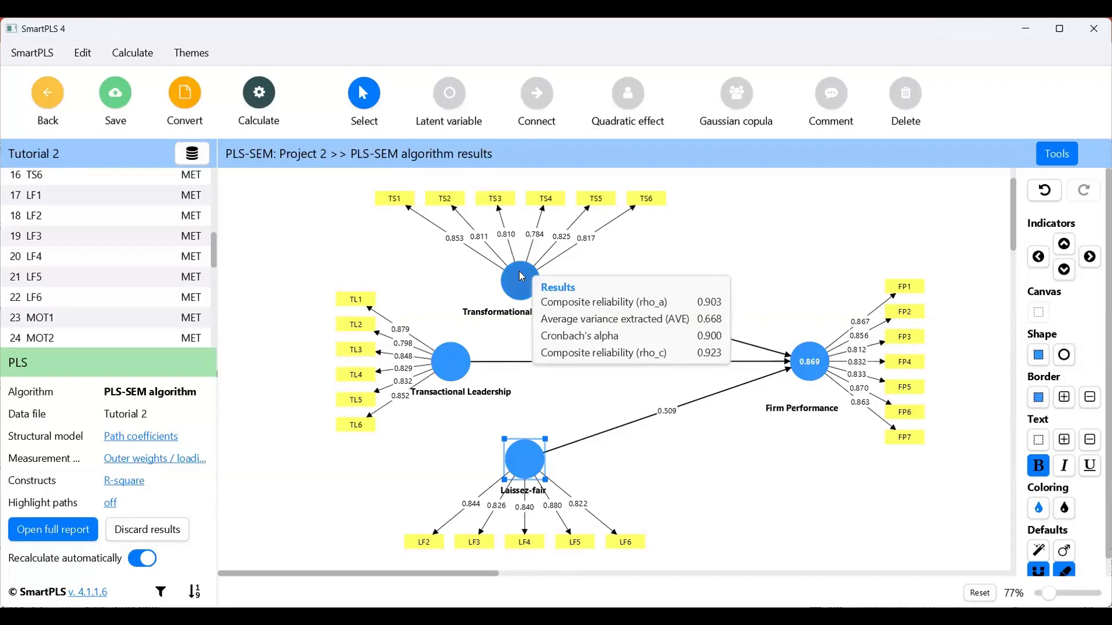
mouse_move(462, 363)
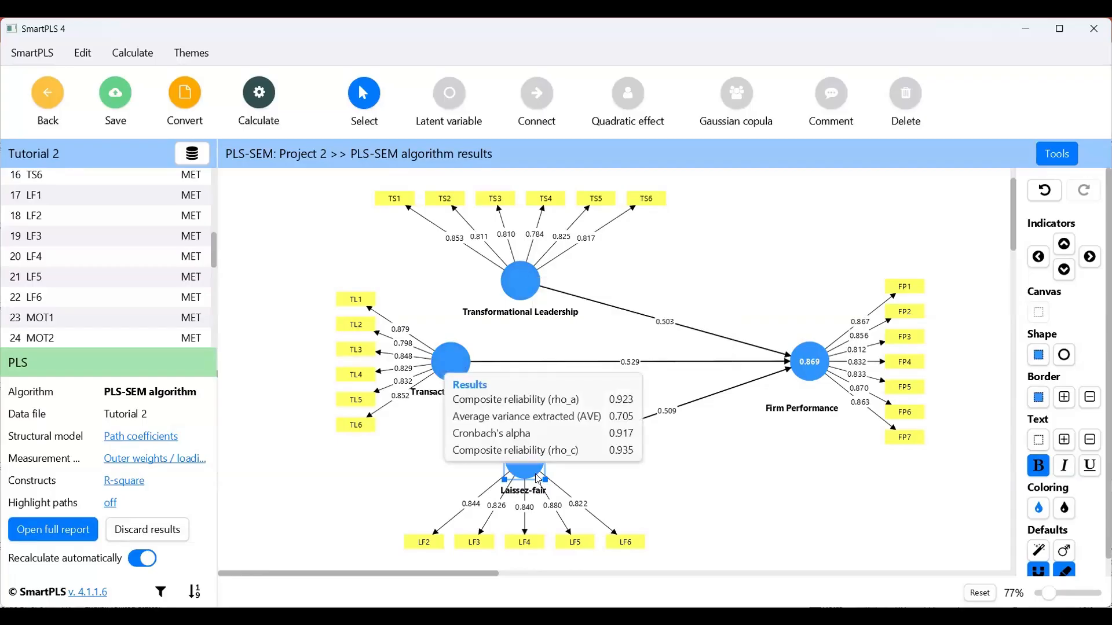
mouse_move(538, 470)
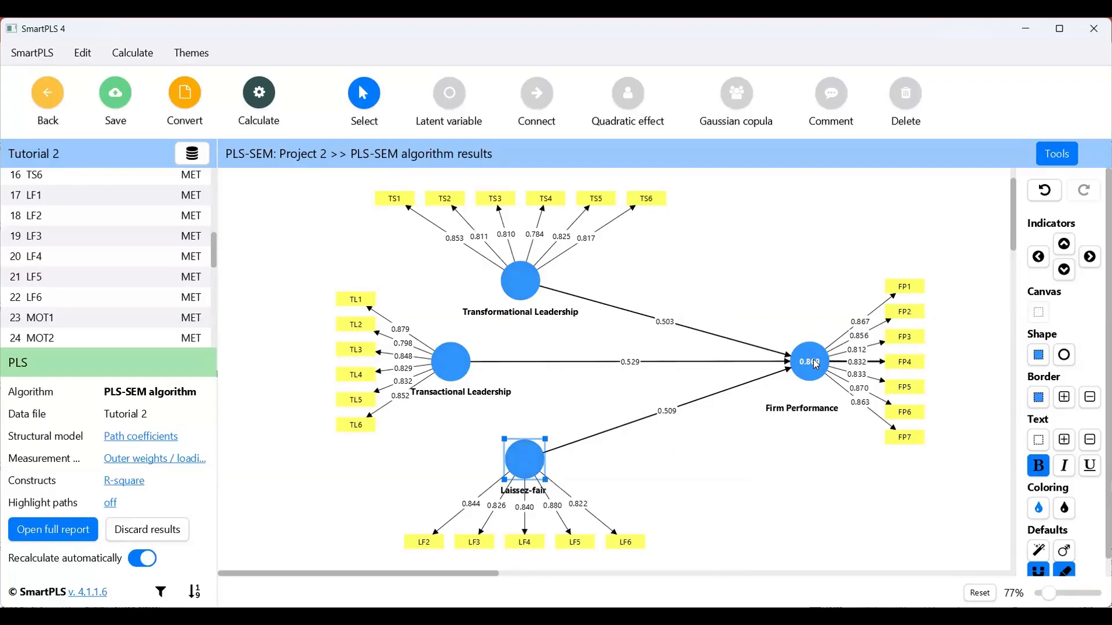
mouse_move(818, 366)
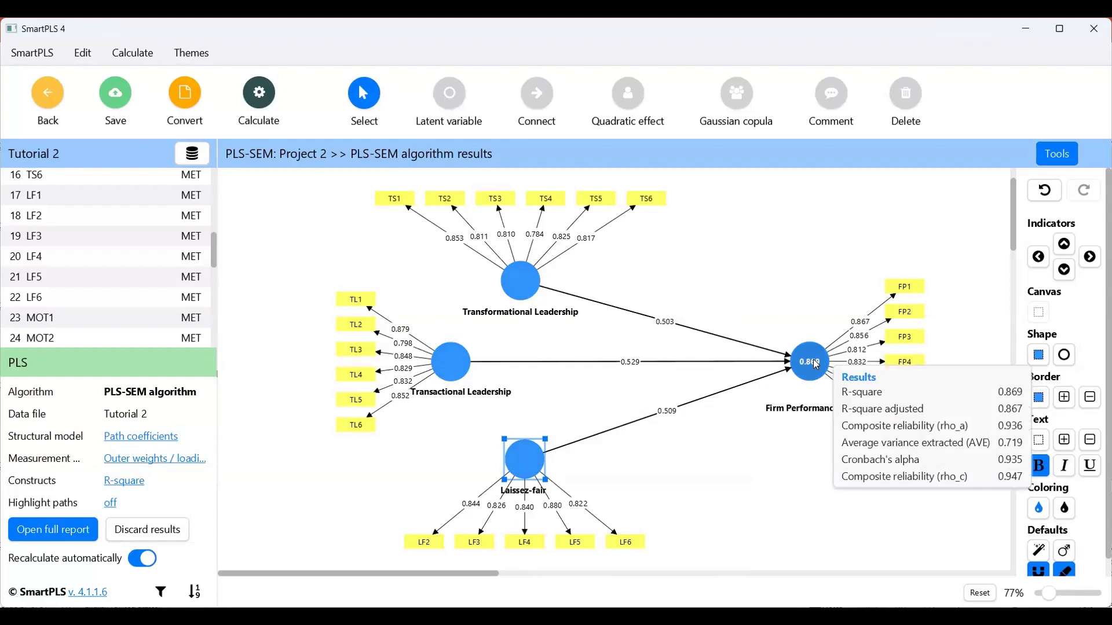
click(259, 97)
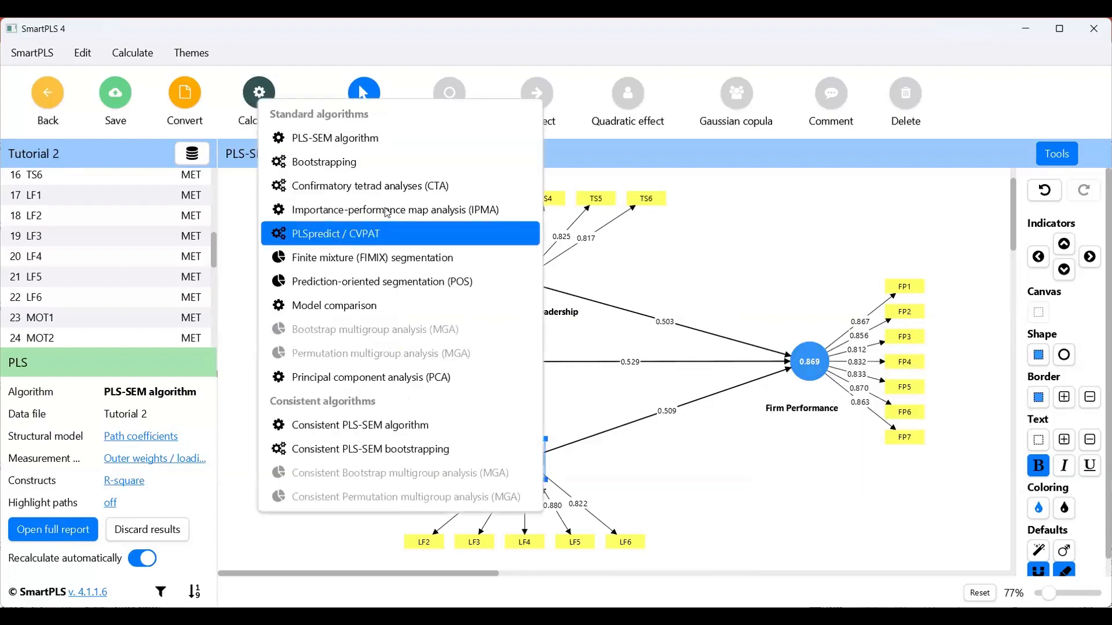
click(260, 98)
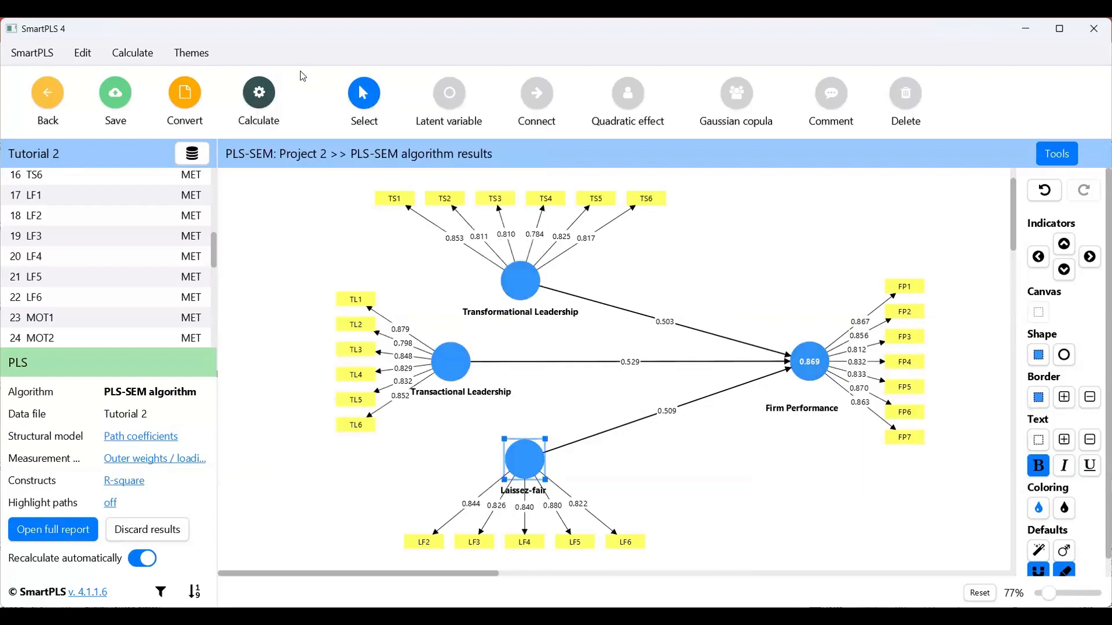
click(261, 97)
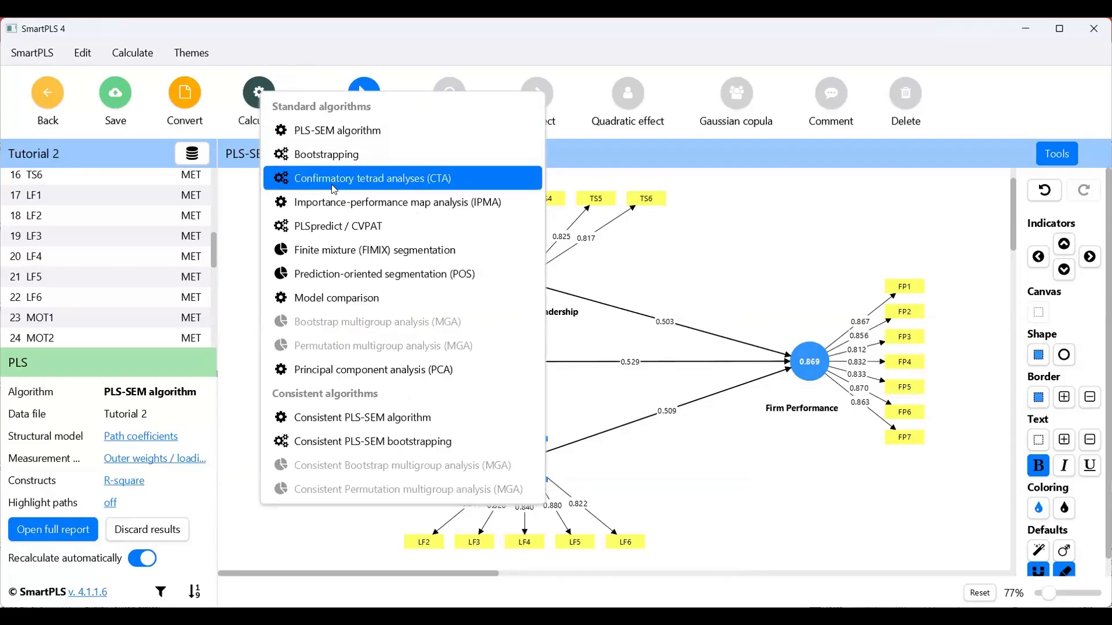
click(770, 262)
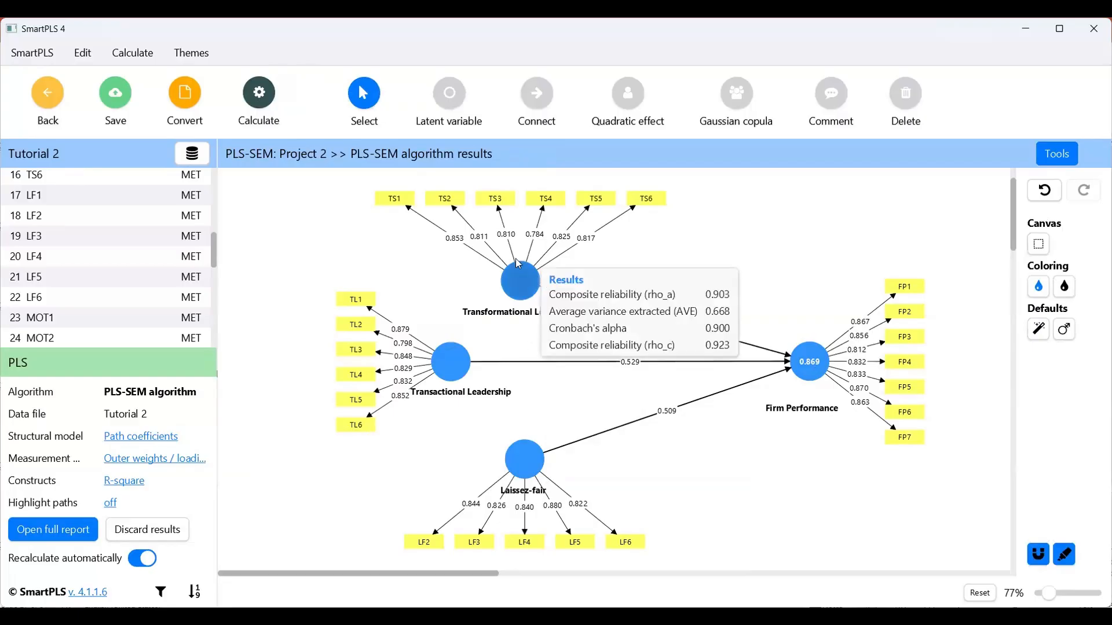
Examine Transformational Leadership's reliability and AVE results together with the loadings of its indicators in the model
drag(518, 264, 522, 267)
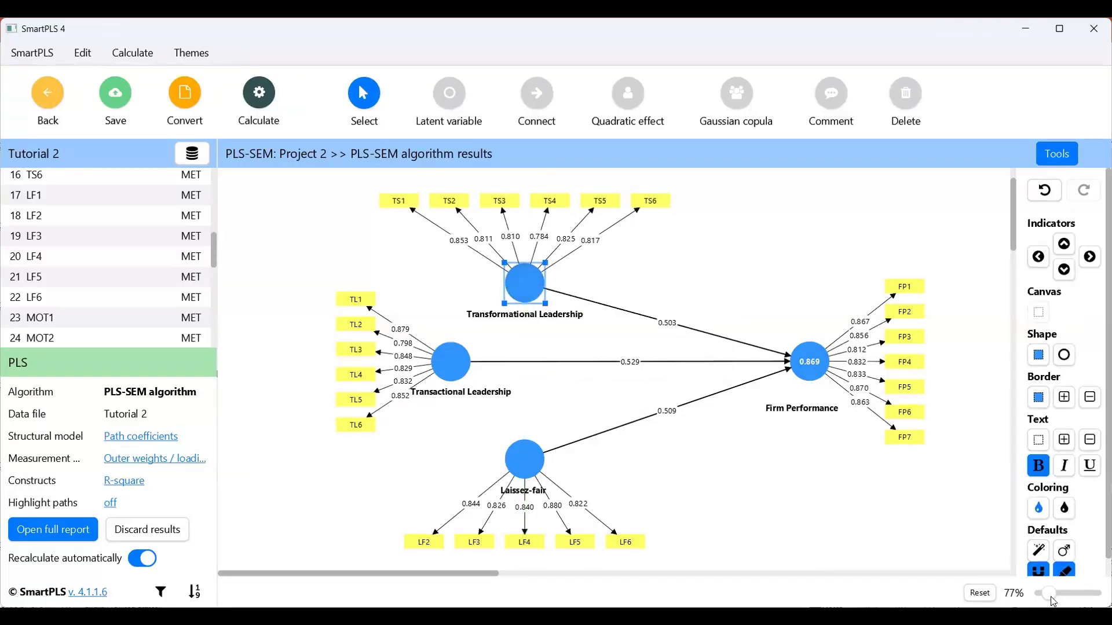
drag(1053, 600, 1057, 601)
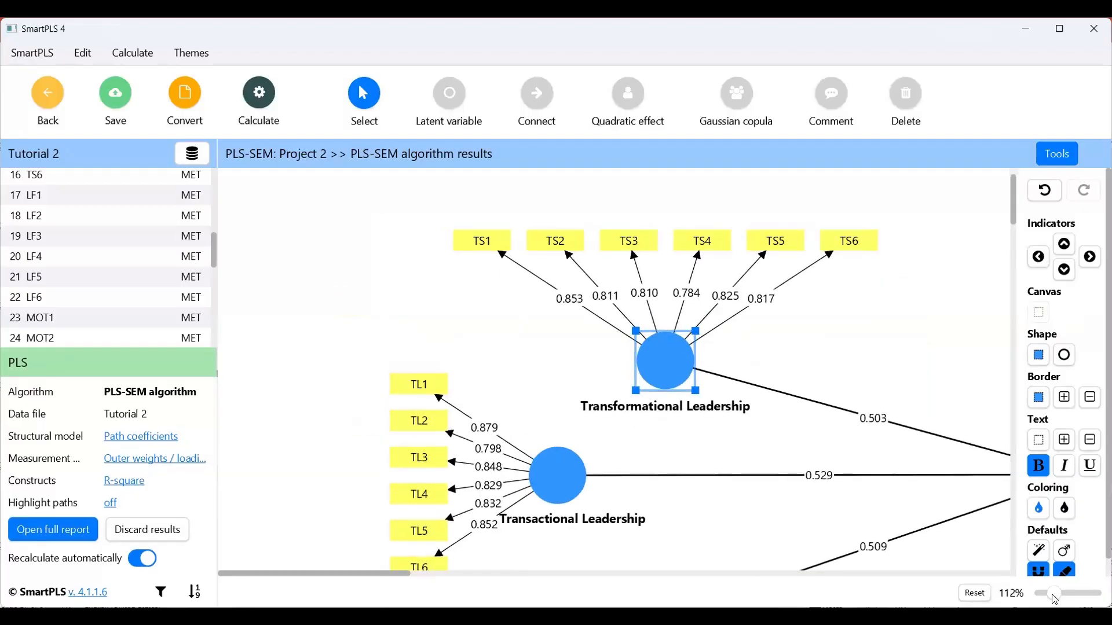
mouse_move(664, 373)
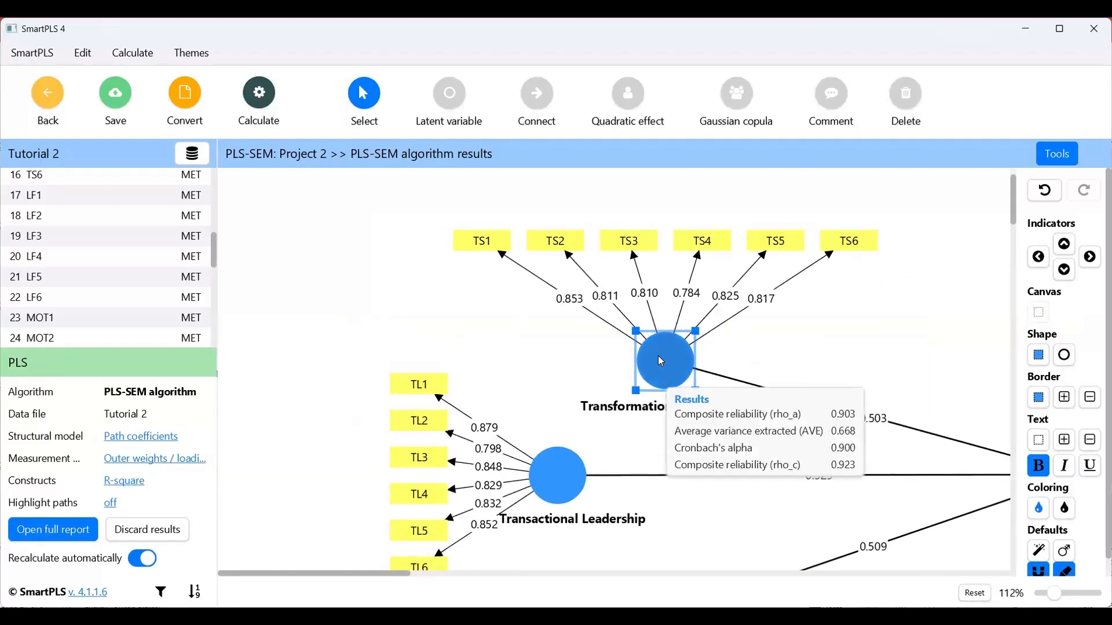
click(472, 241)
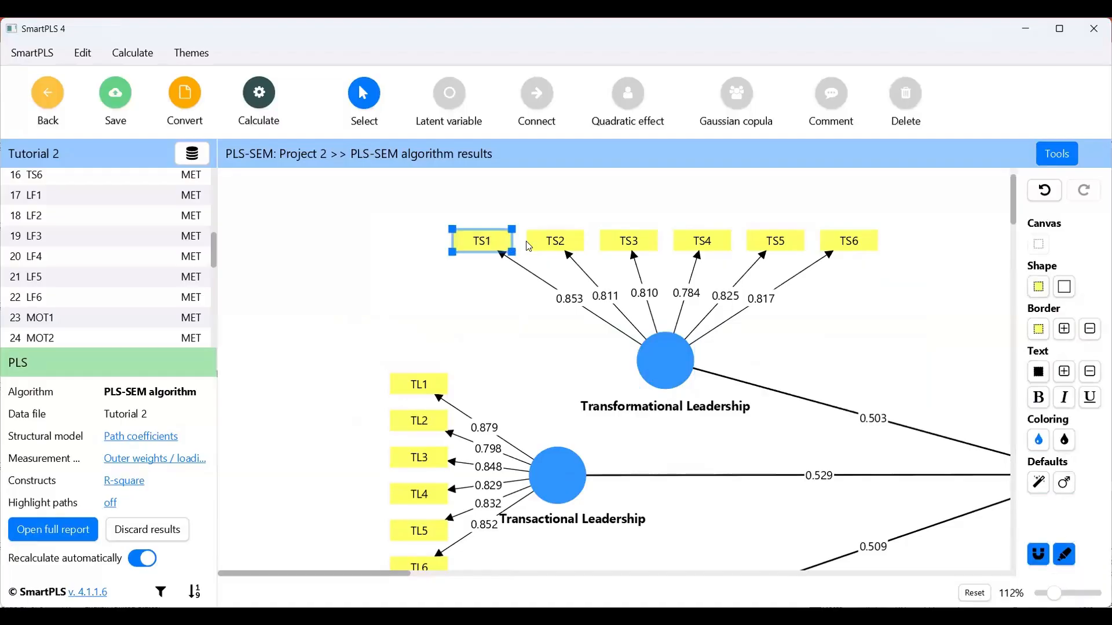
click(576, 243)
click(621, 246)
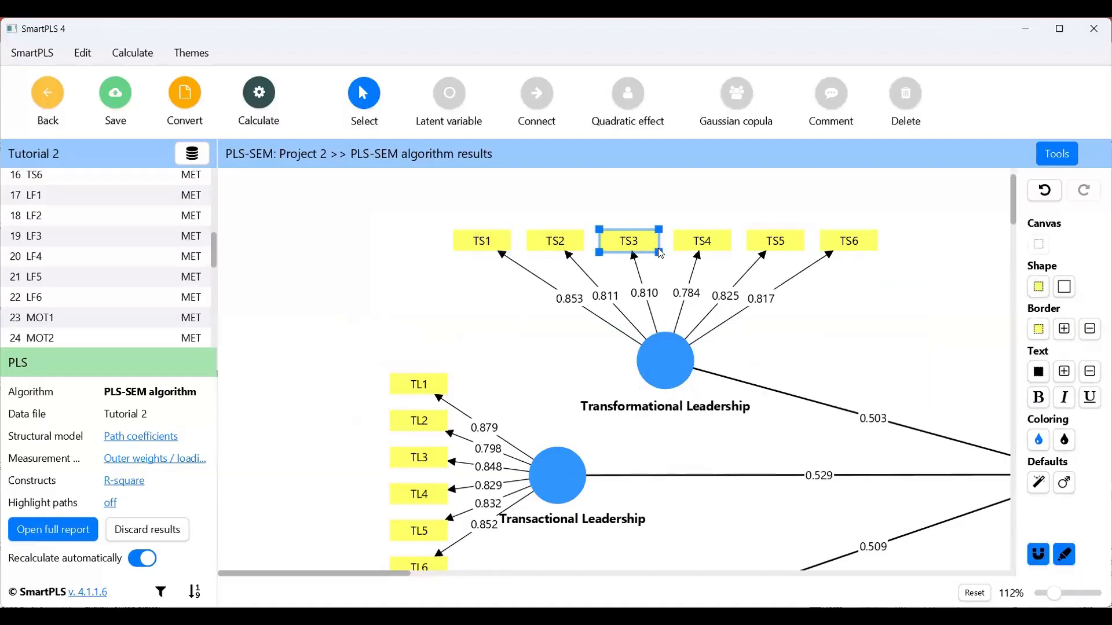
click(690, 247)
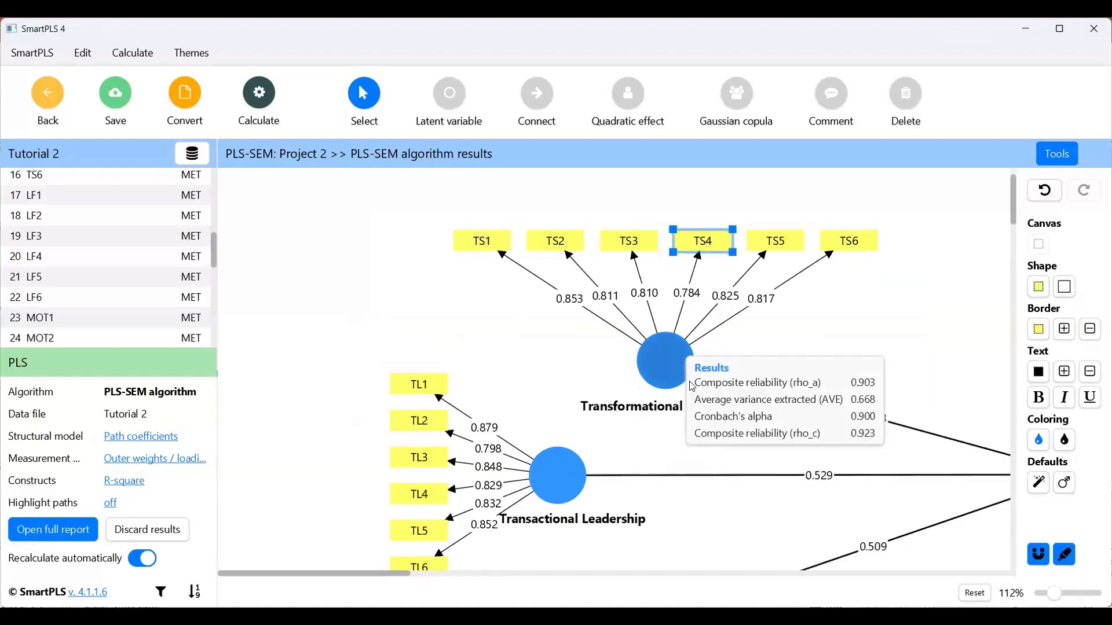
scroll(747, 428, down, 1)
scroll(831, 528, down, 1)
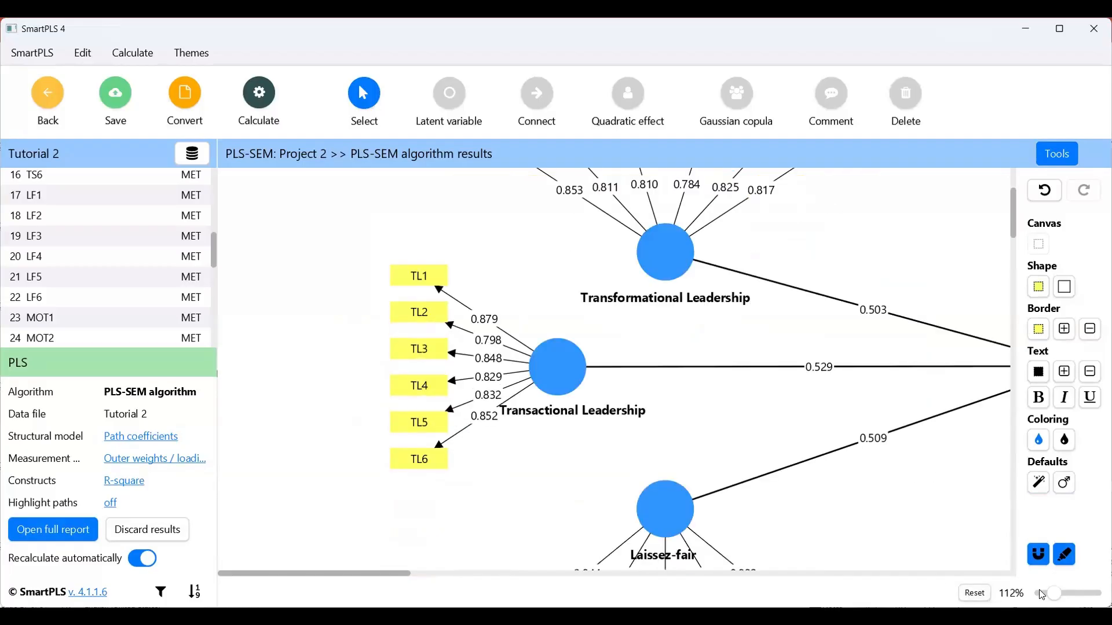
drag(1049, 597, 1048, 595)
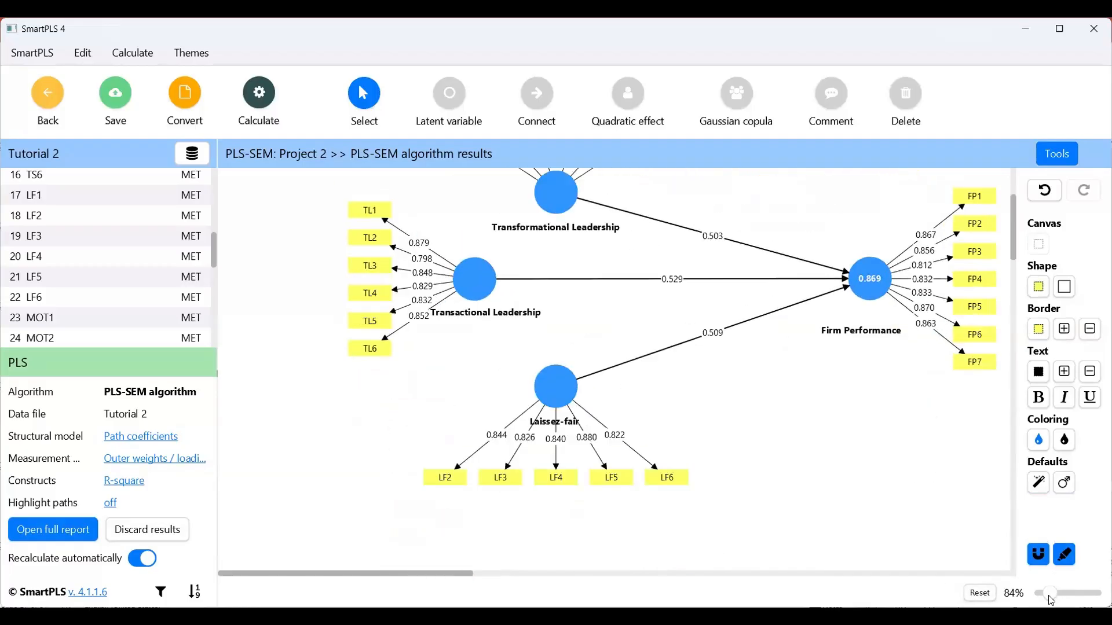
scroll(790, 493, up, 1)
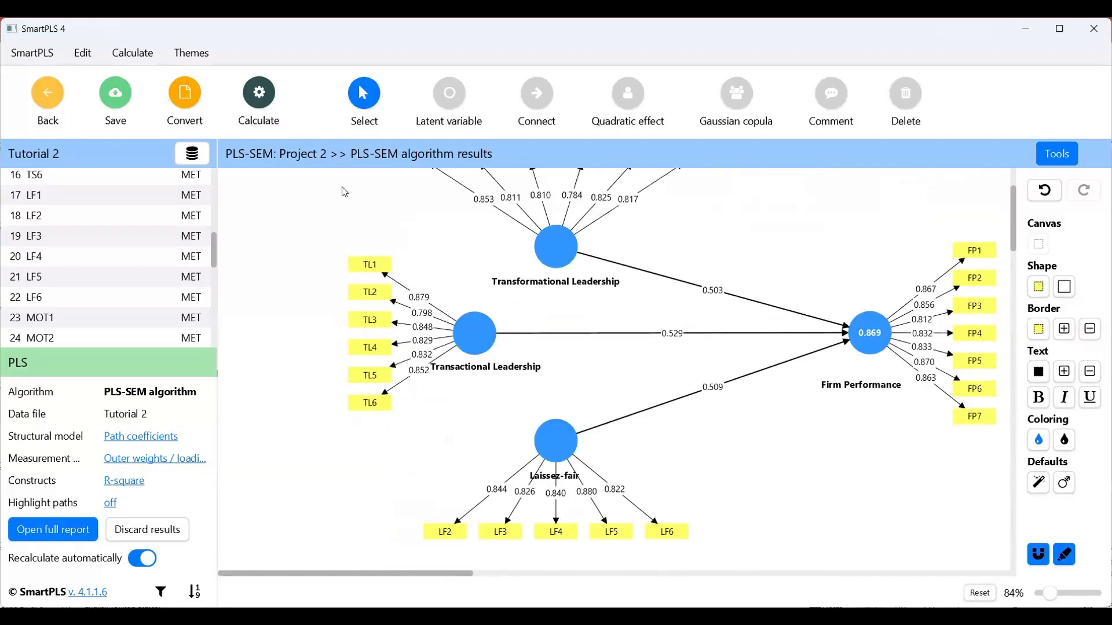
click(259, 98)
key(Escape)
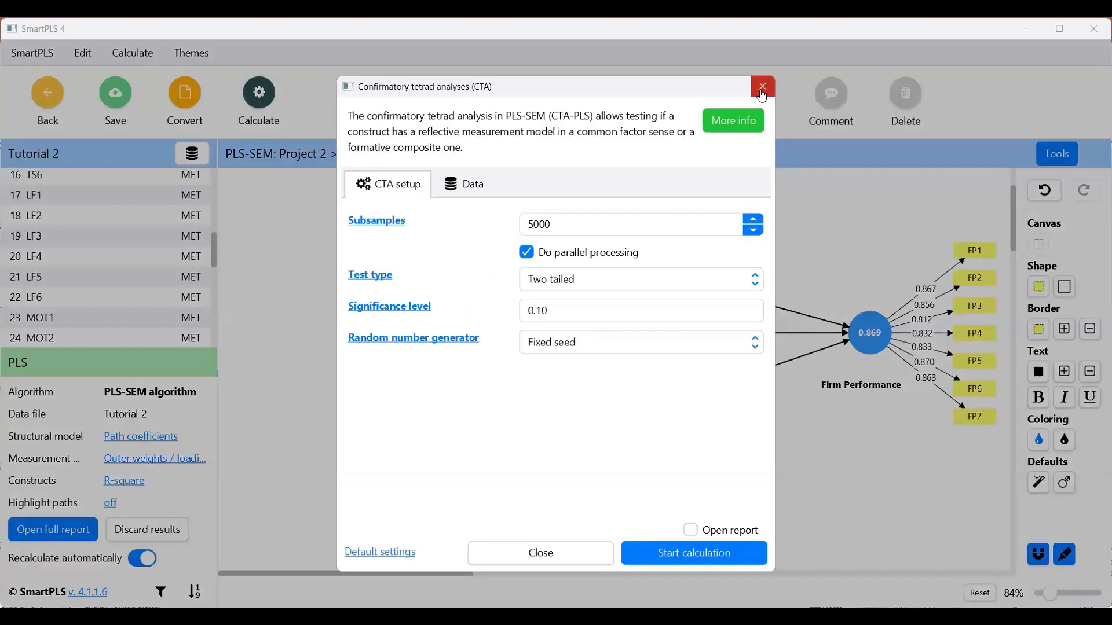
click(762, 87)
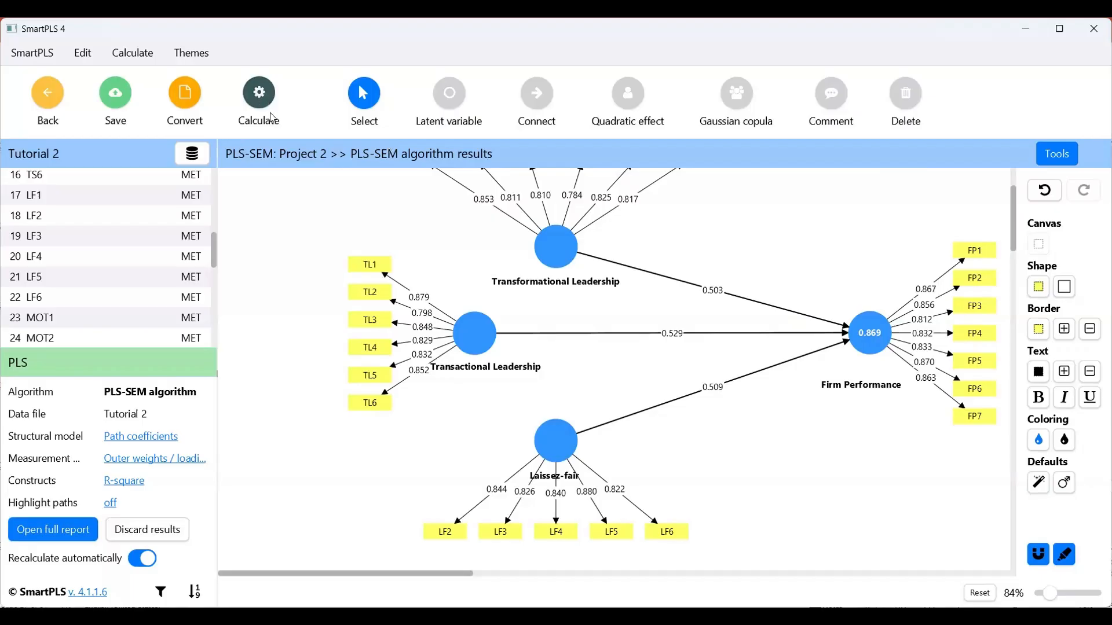
click(259, 98)
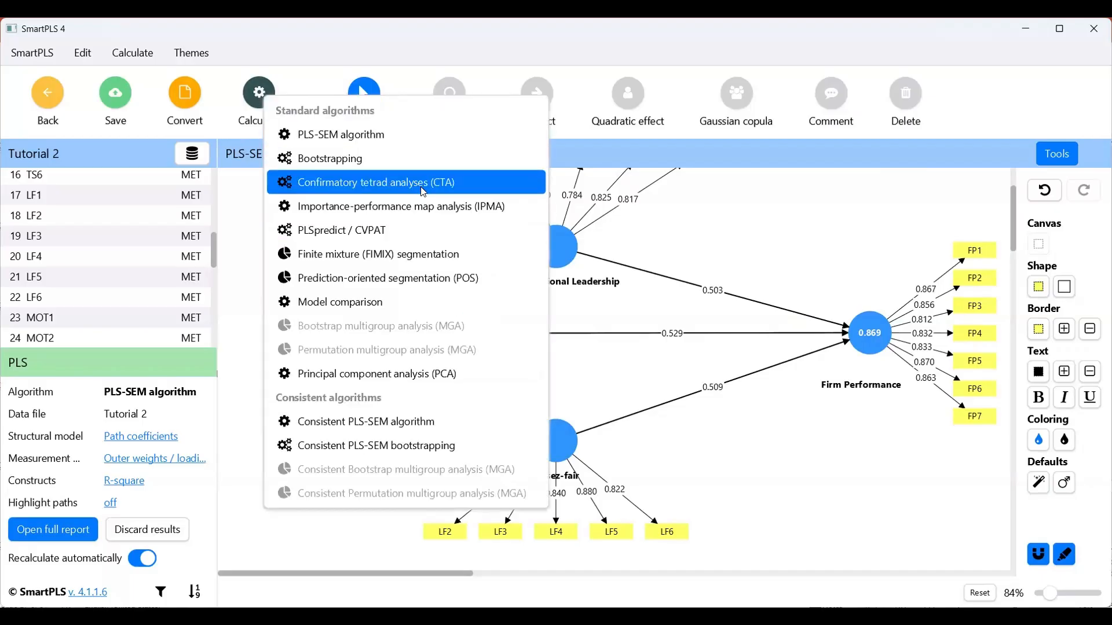
click(244, 224)
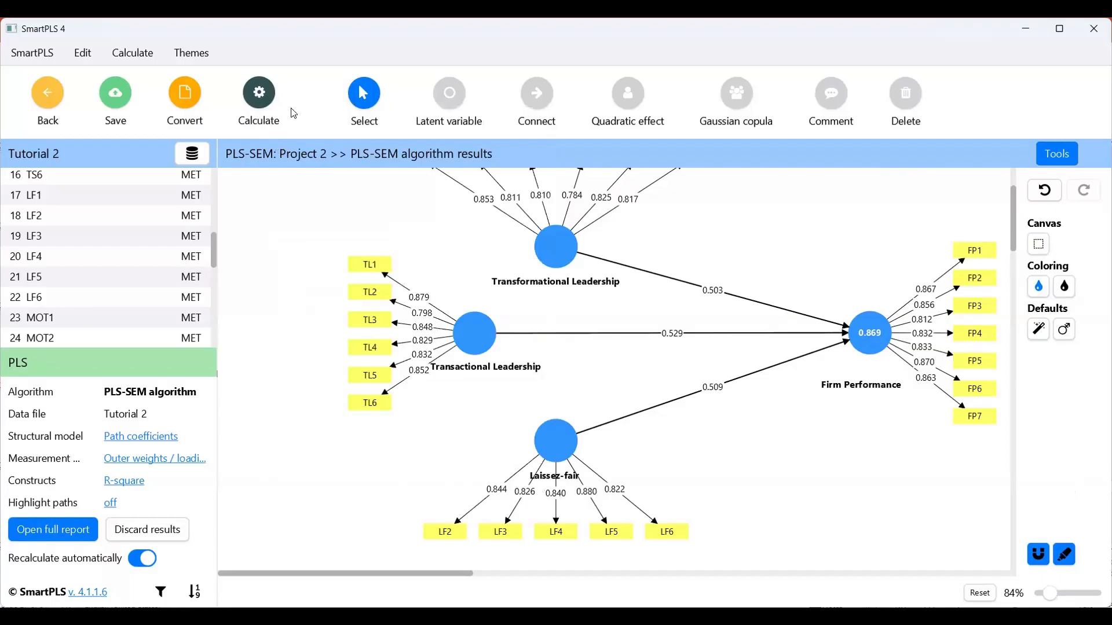
click(267, 94)
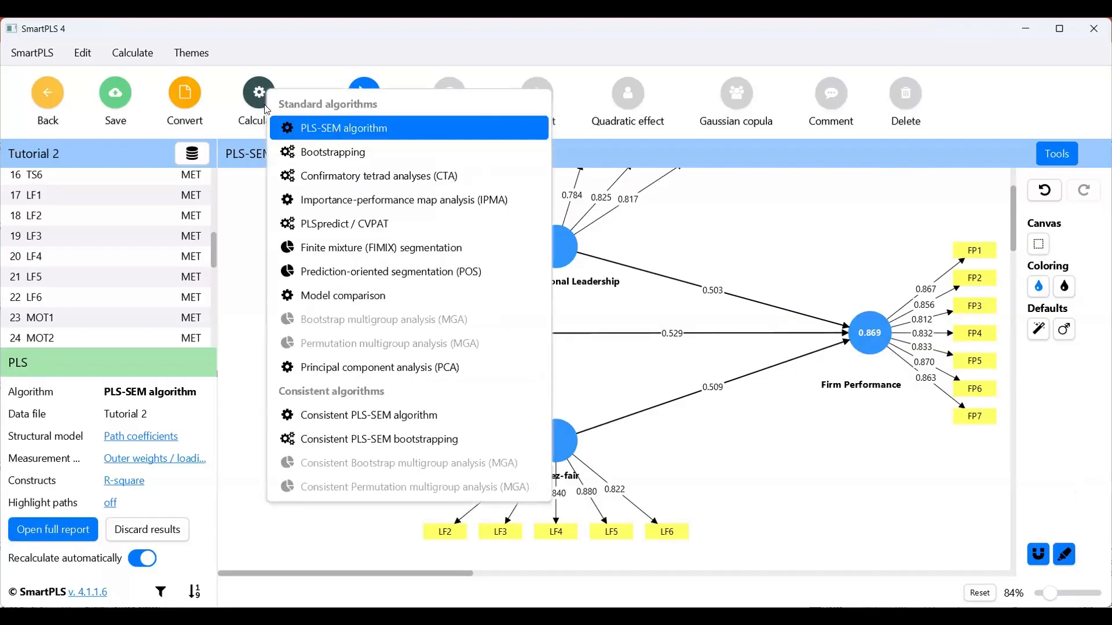
click(256, 176)
Run a confirmatory tetrad analysis (CTA) with 5000 subsamples, a two-tailed test, significance level 0.05 and a fixed seed
click(259, 94)
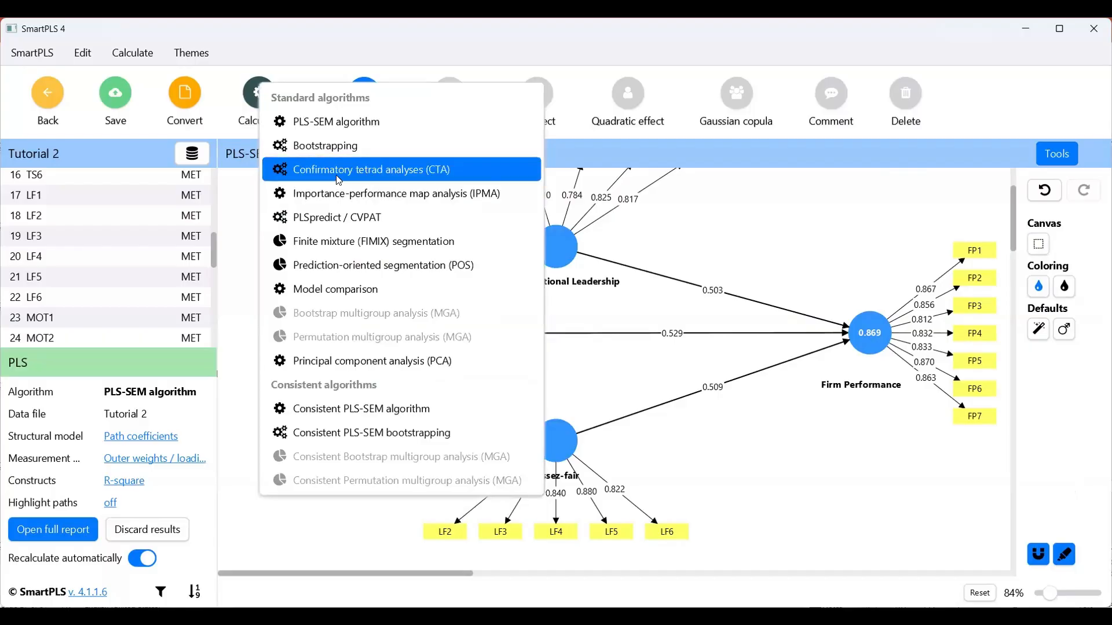
click(339, 181)
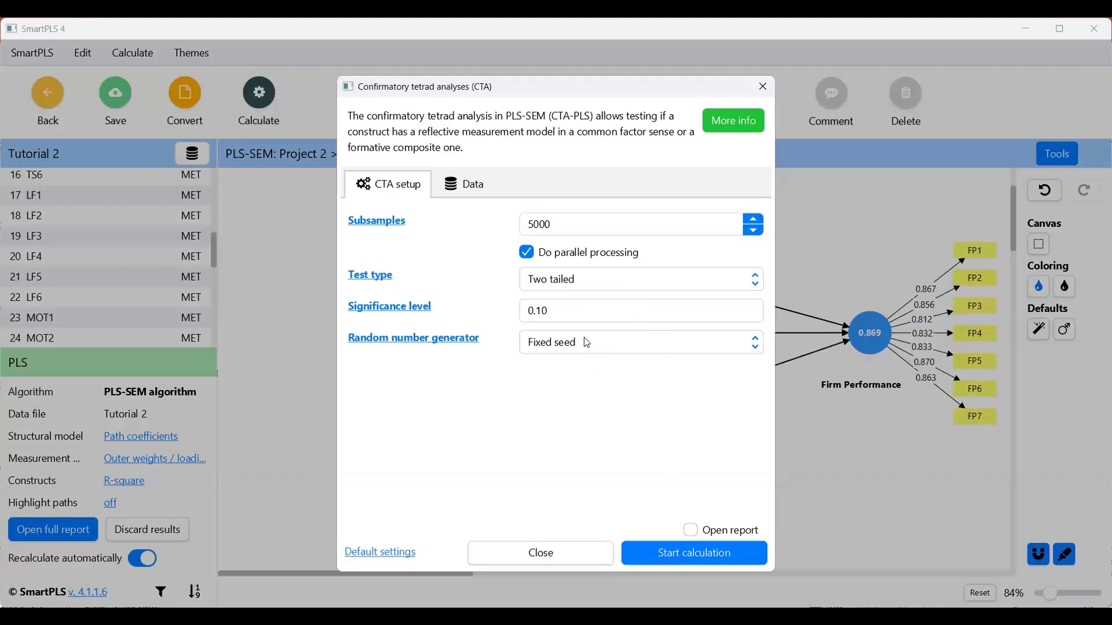
click(567, 315)
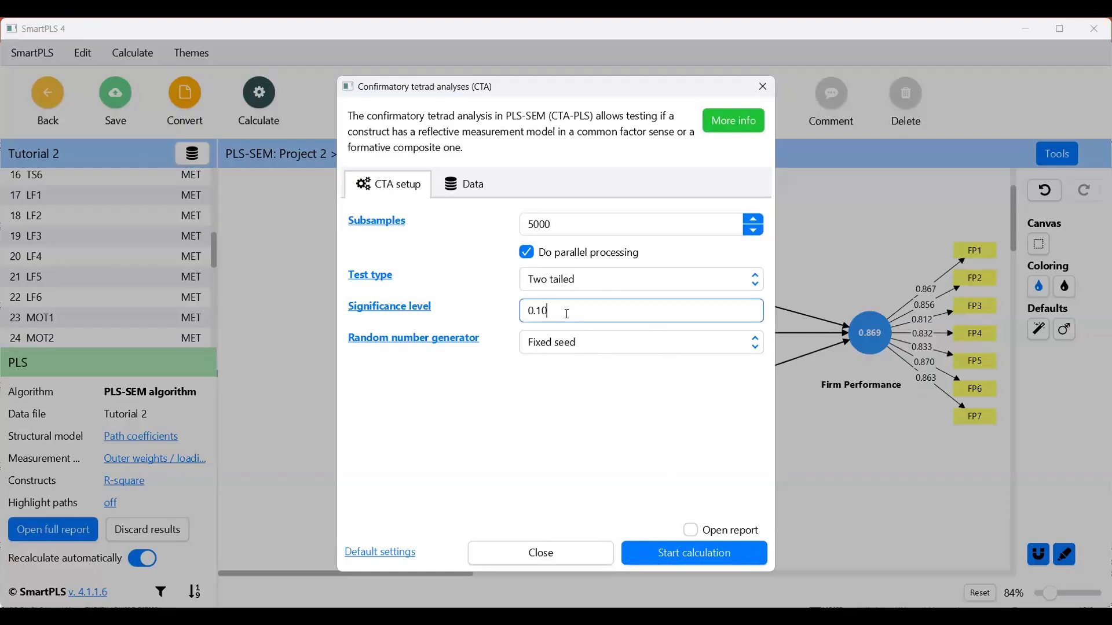
key(BackSpace)
key(BackSpace)
text(05)
click(709, 551)
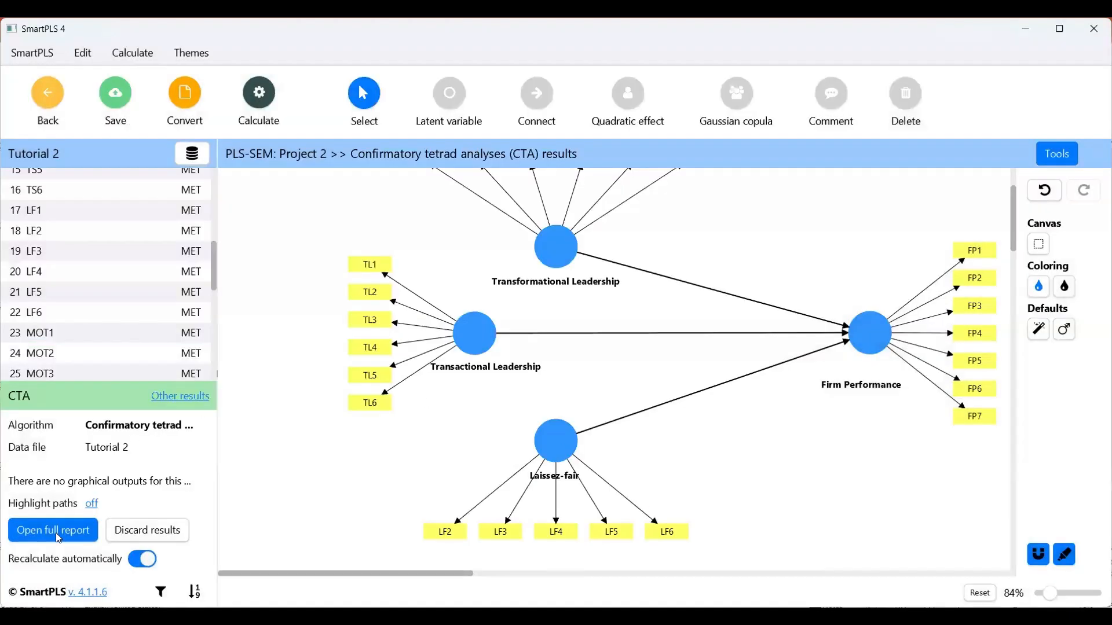
Open the full CTA report and examine Firm Performance's adjusted confidence limits, sorting the tetrads by CI low adj. in ascending order
click(58, 539)
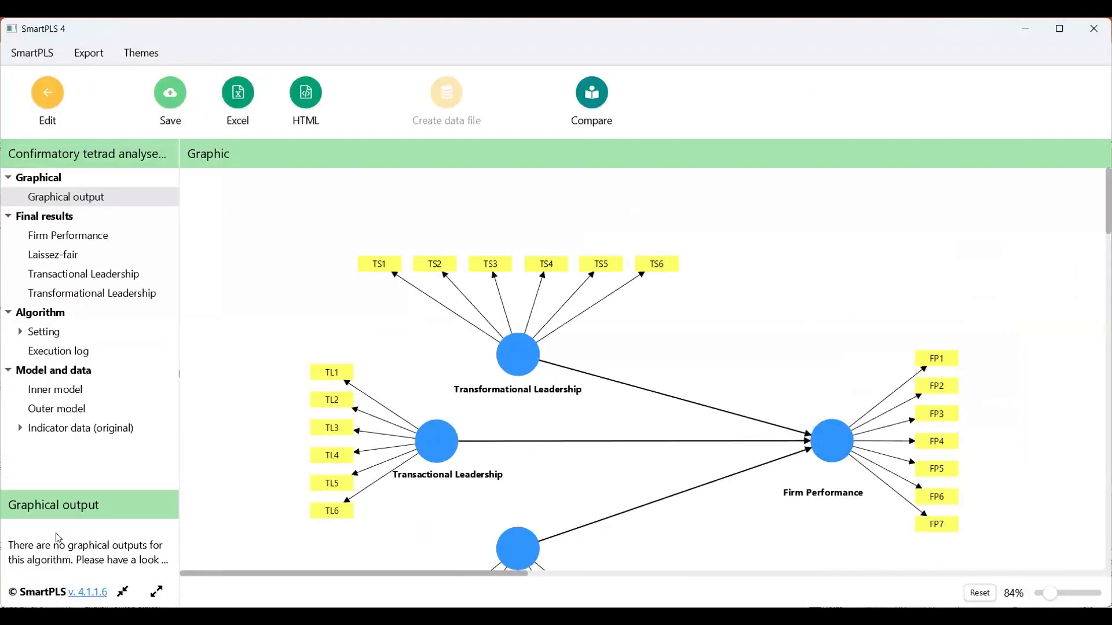
scroll(312, 452, down, 2)
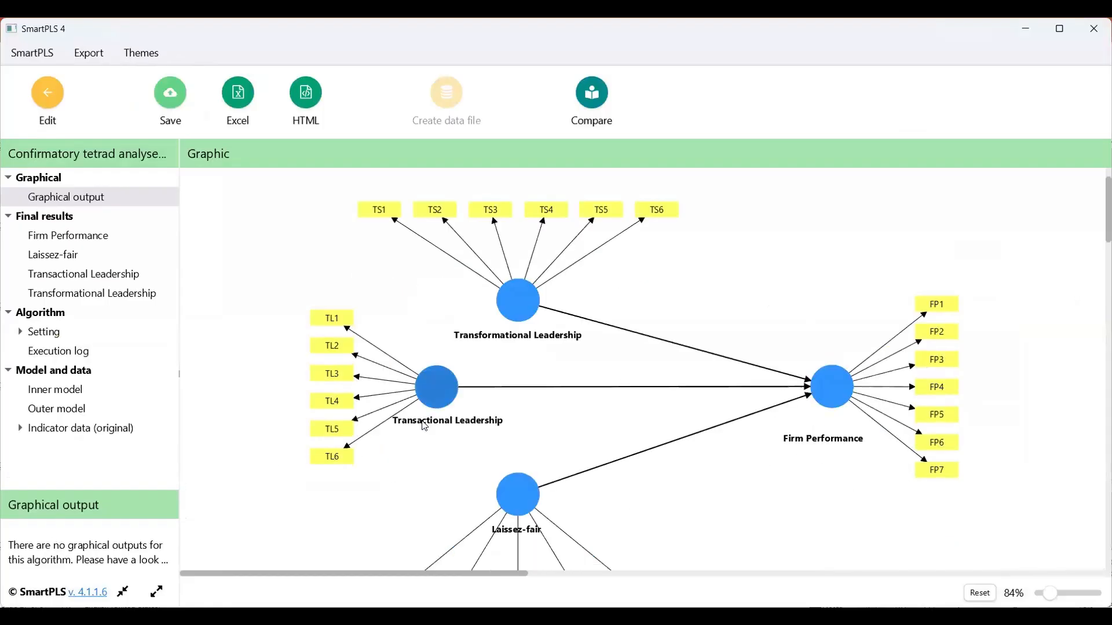
click(105, 242)
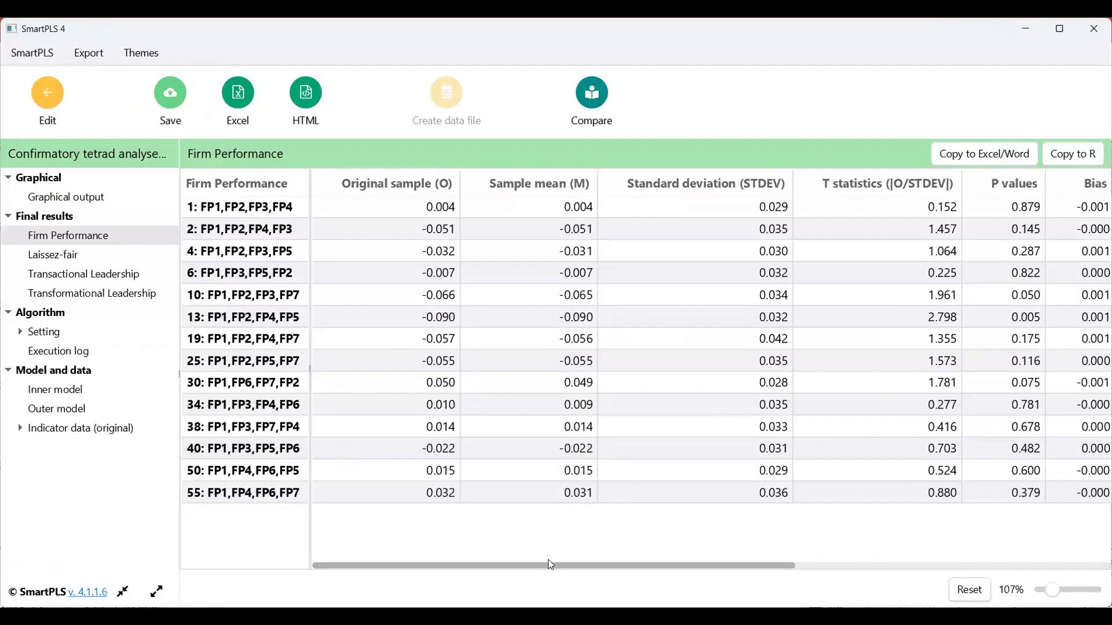
drag(551, 569, 886, 561)
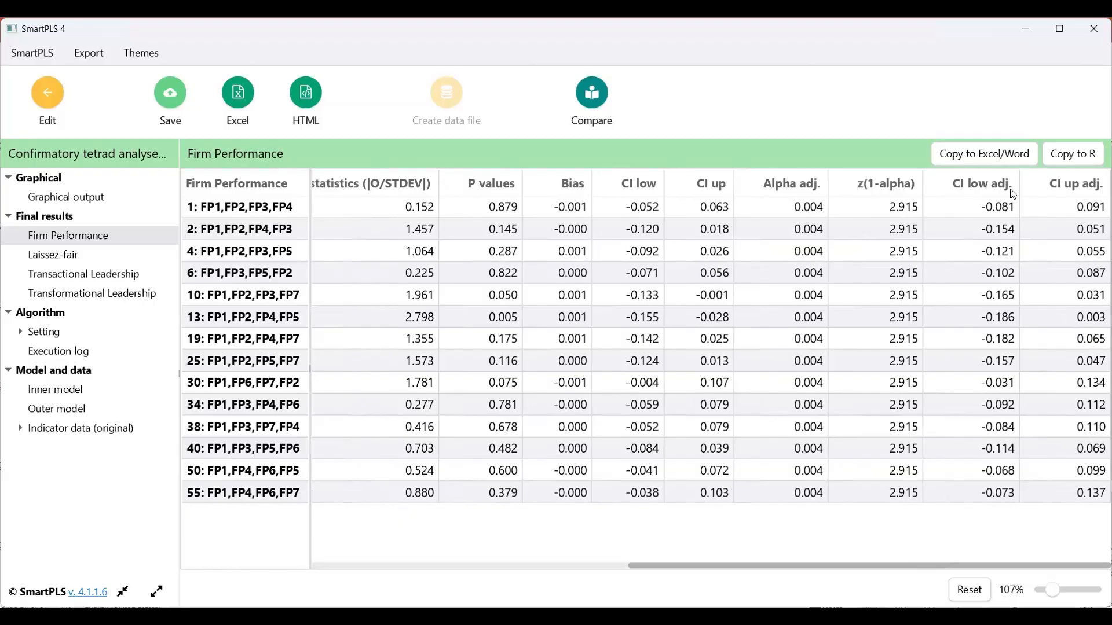
click(973, 190)
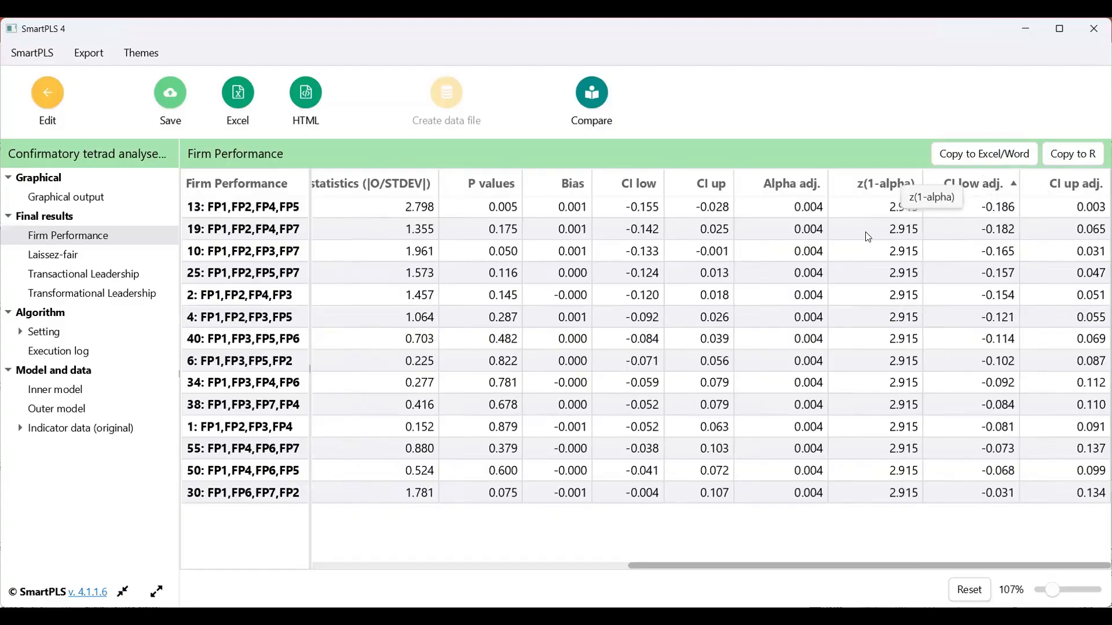
click(993, 212)
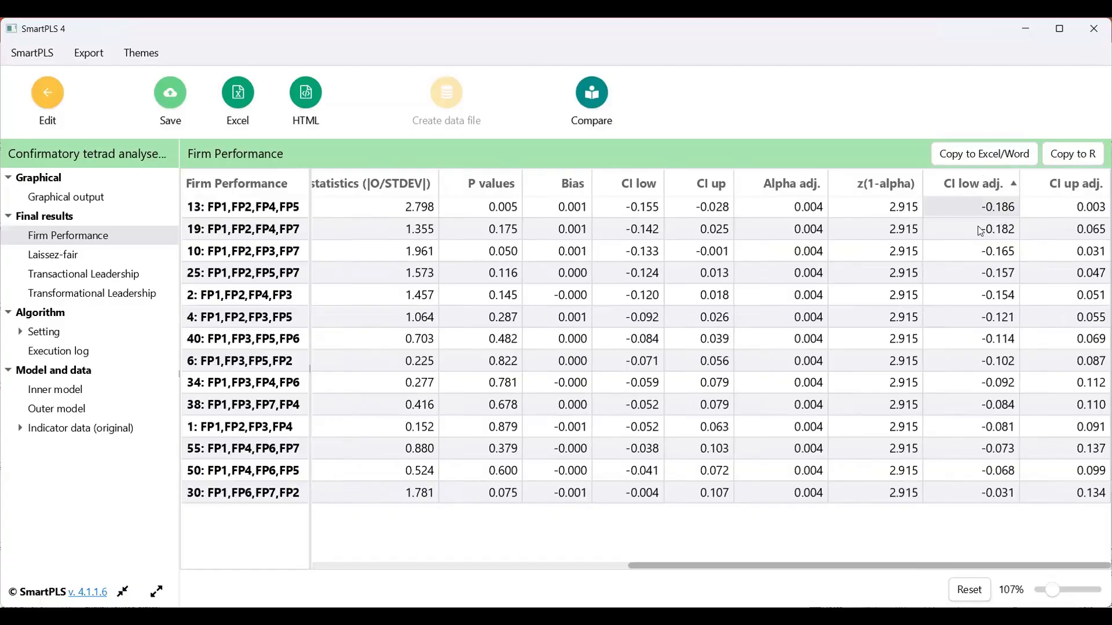
click(1083, 212)
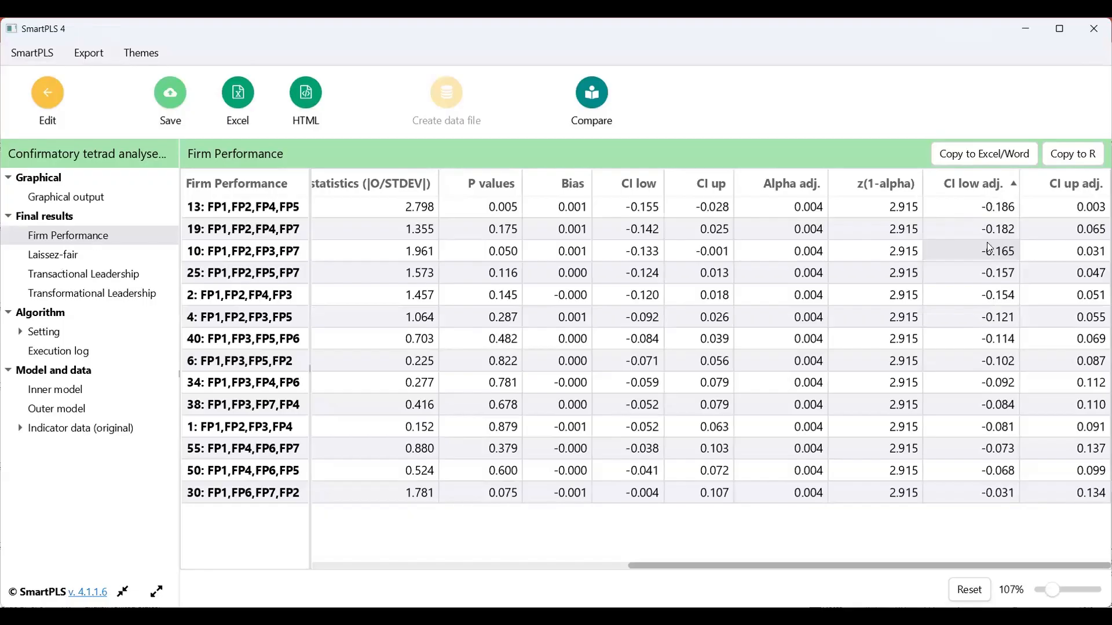
Examine the adjusted confidence limits of the tetrads for Laissez-fair, Transactional Leadership and Transformational Leadership
click(46, 257)
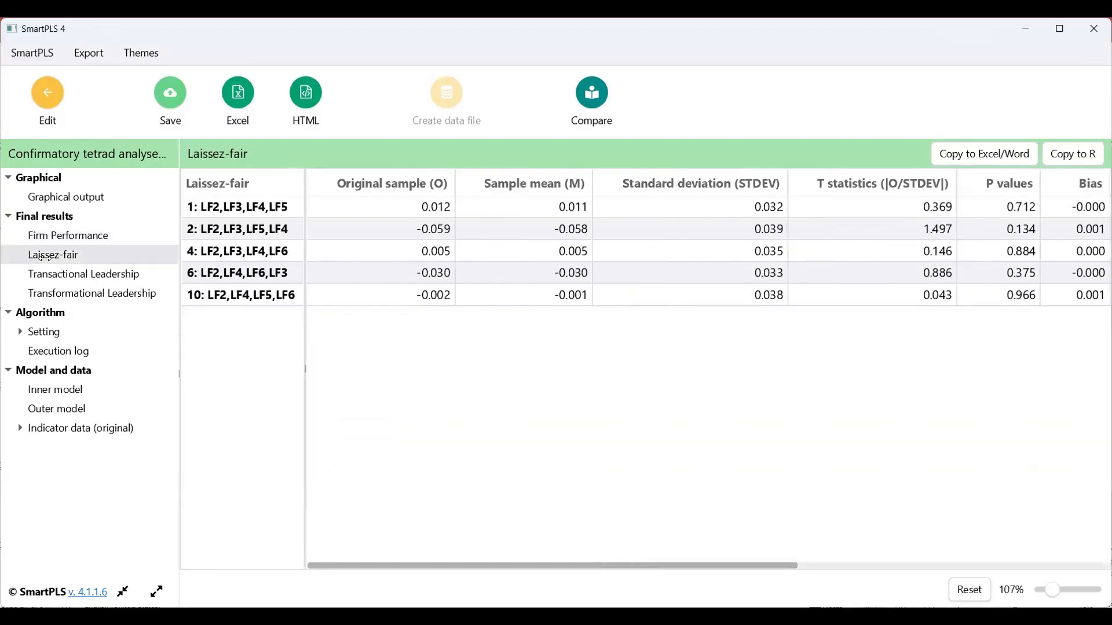
drag(767, 565, 1103, 575)
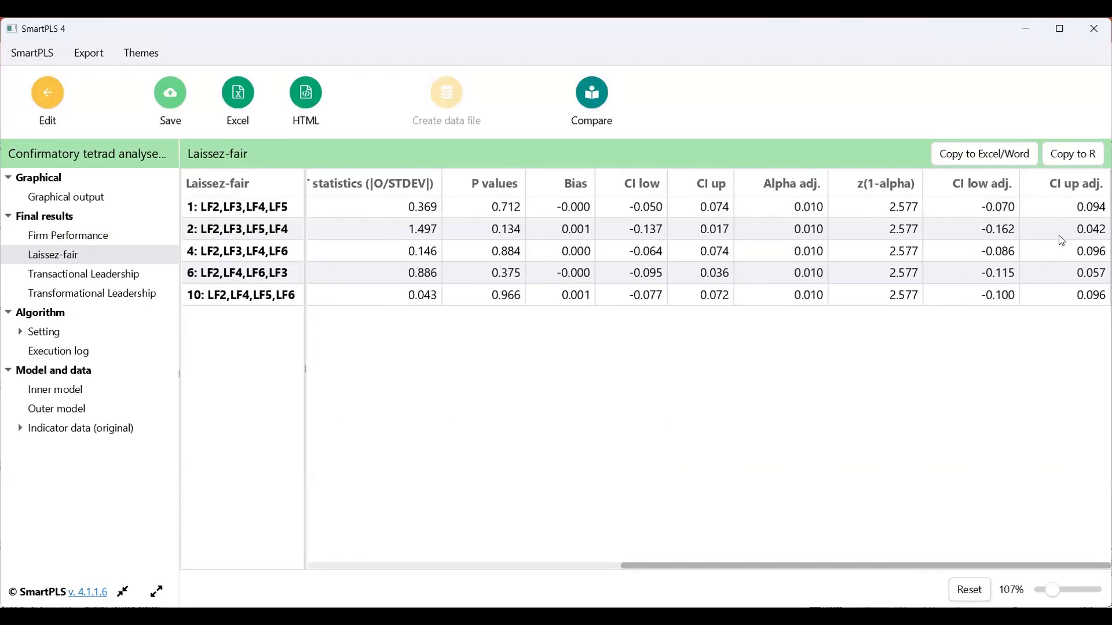
click(84, 277)
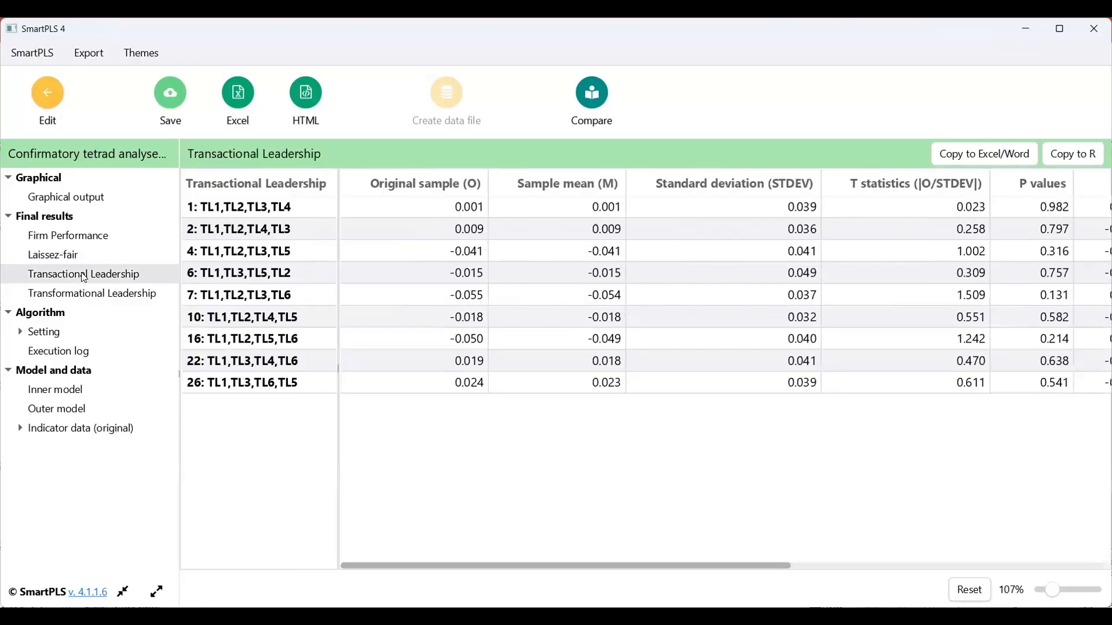
drag(685, 566, 884, 569)
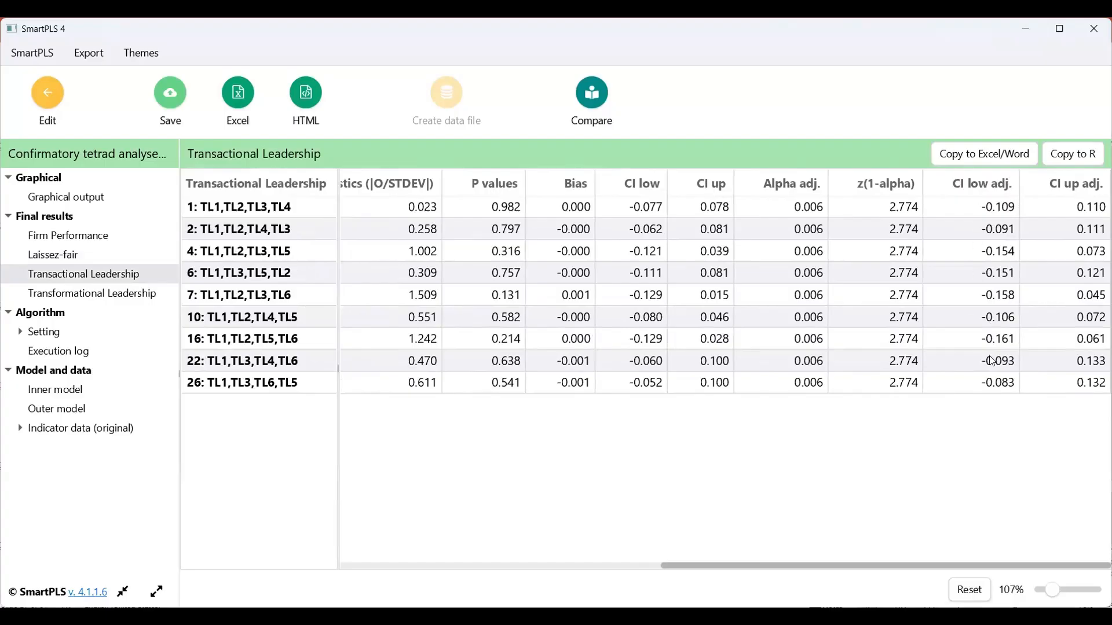
click(73, 291)
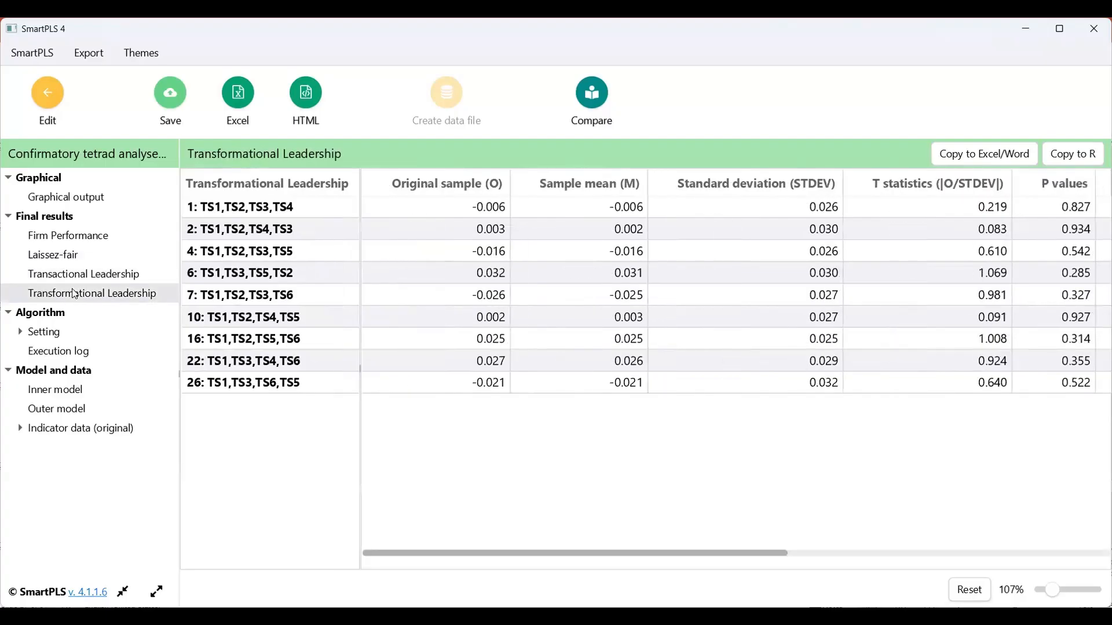
drag(722, 563, 1077, 456)
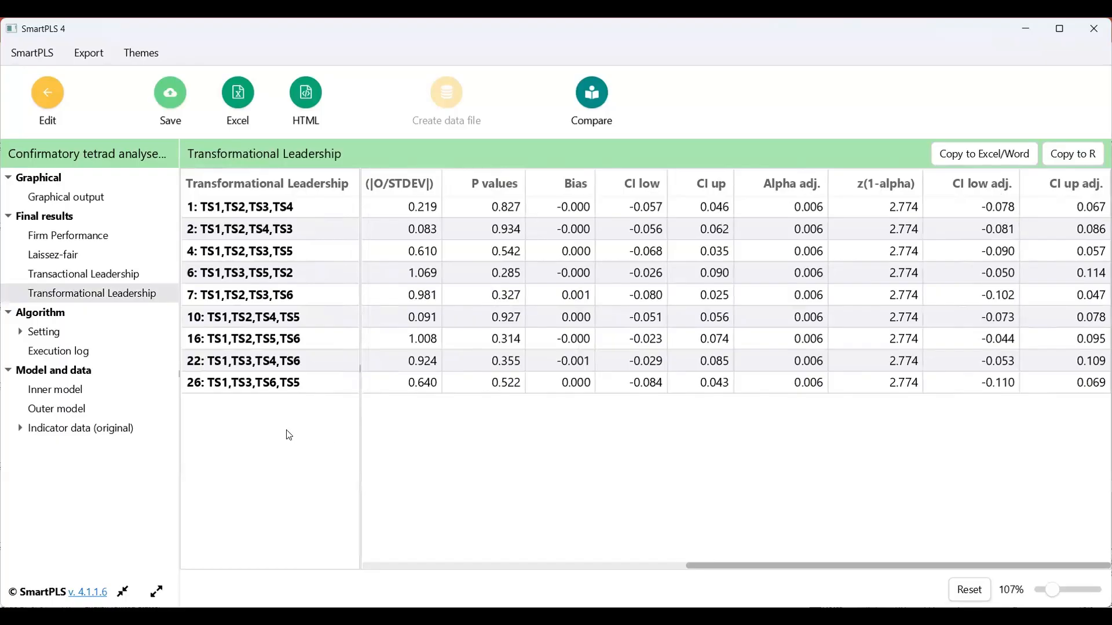
Sort Firm Performance's tetrads by P values in ascending order and examine the smallest P values
click(65, 238)
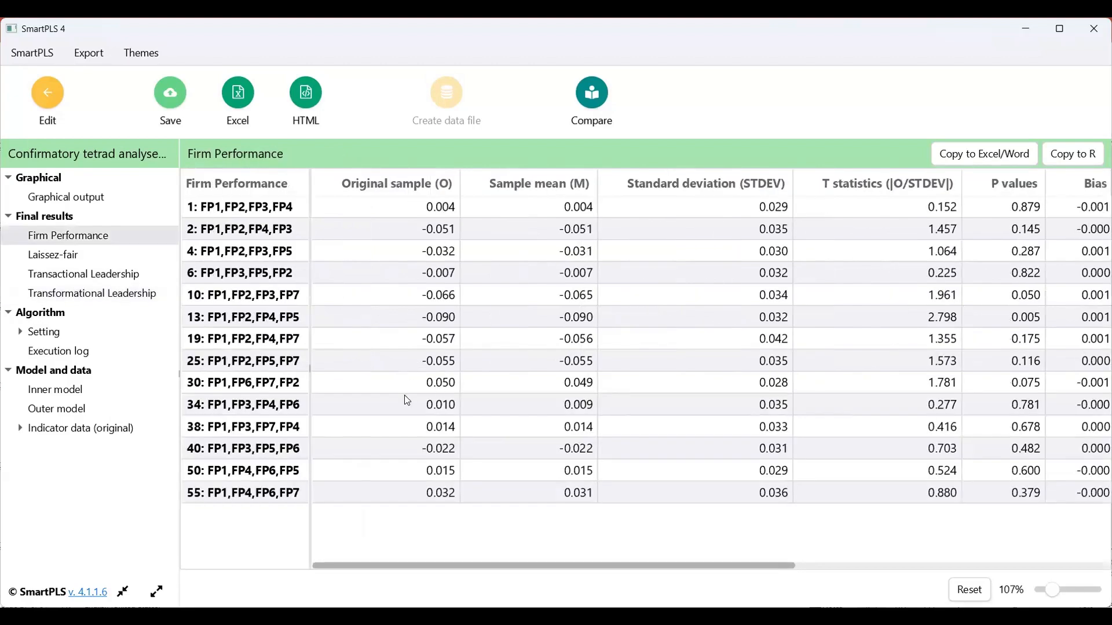
drag(687, 573, 806, 570)
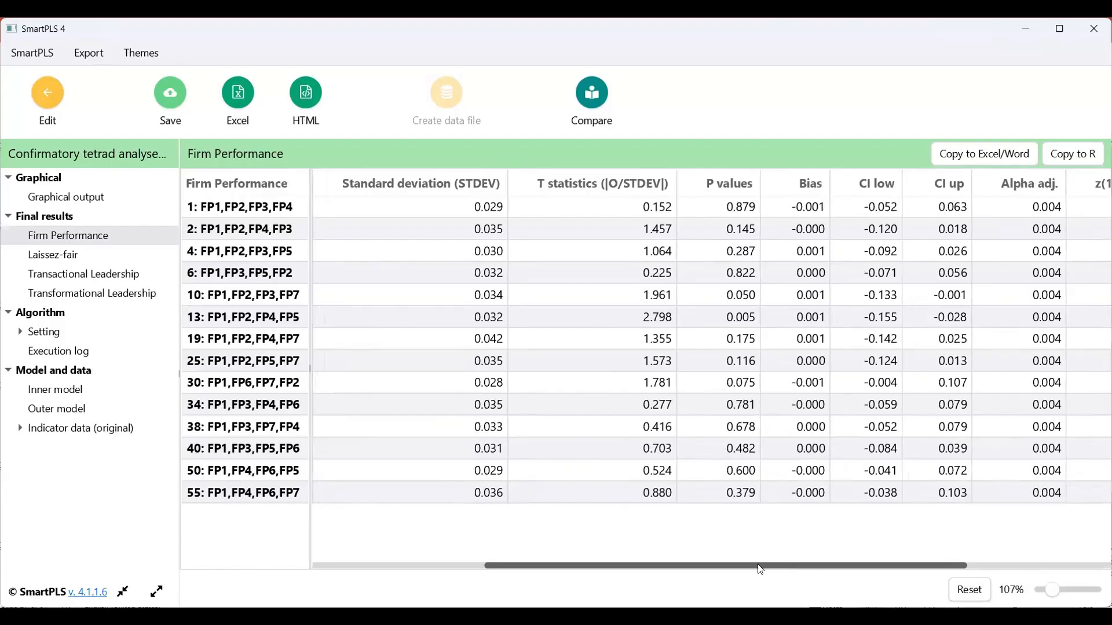
drag(762, 570, 825, 573)
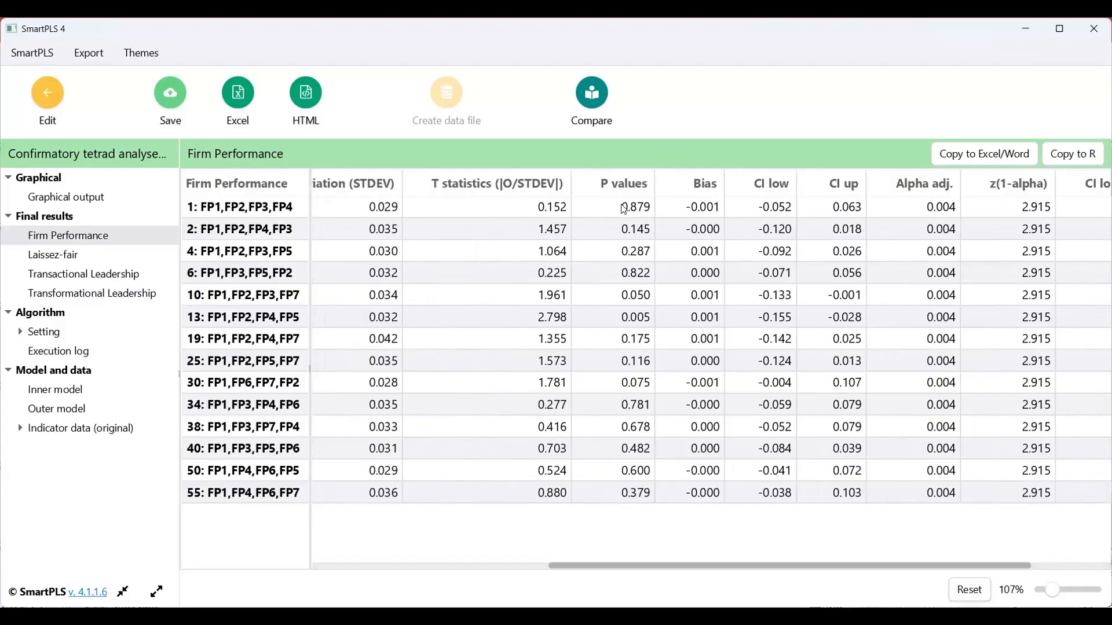
click(623, 186)
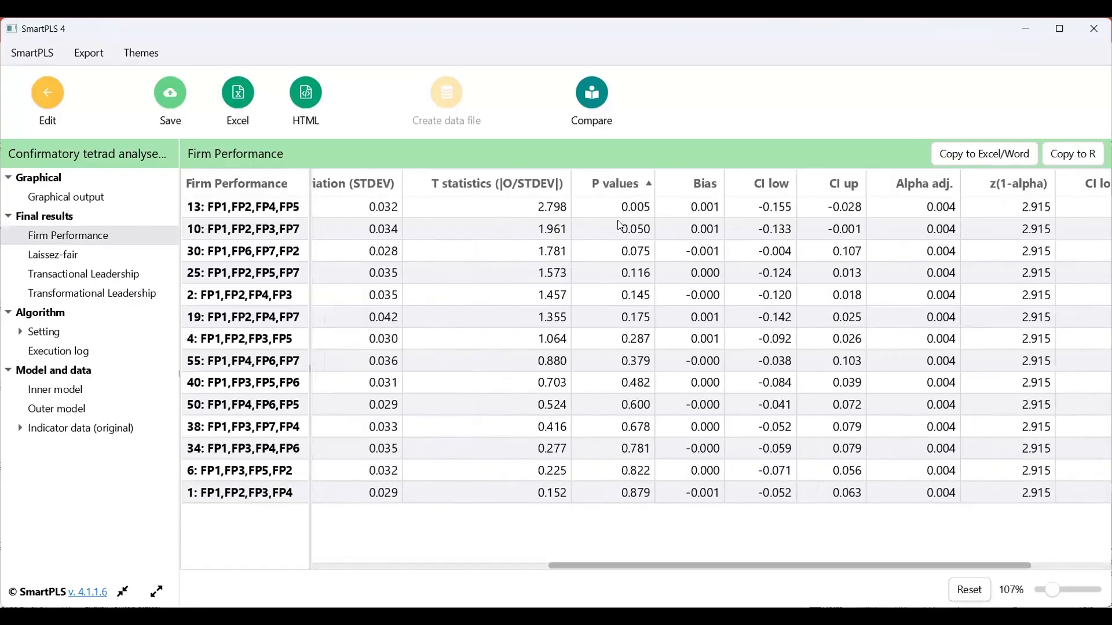
click(639, 218)
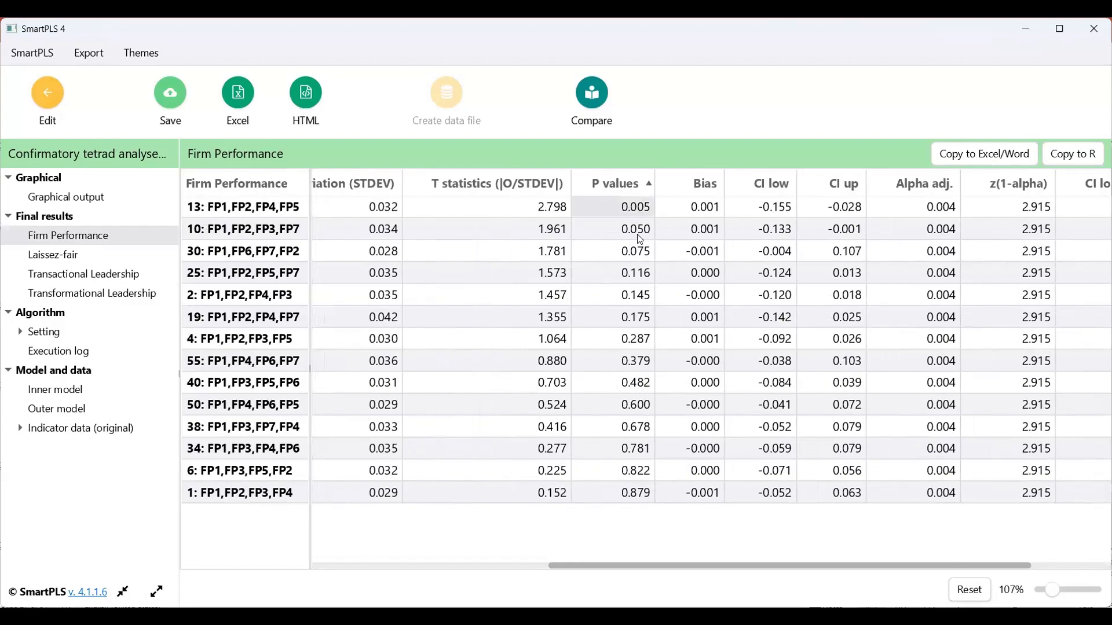
click(642, 240)
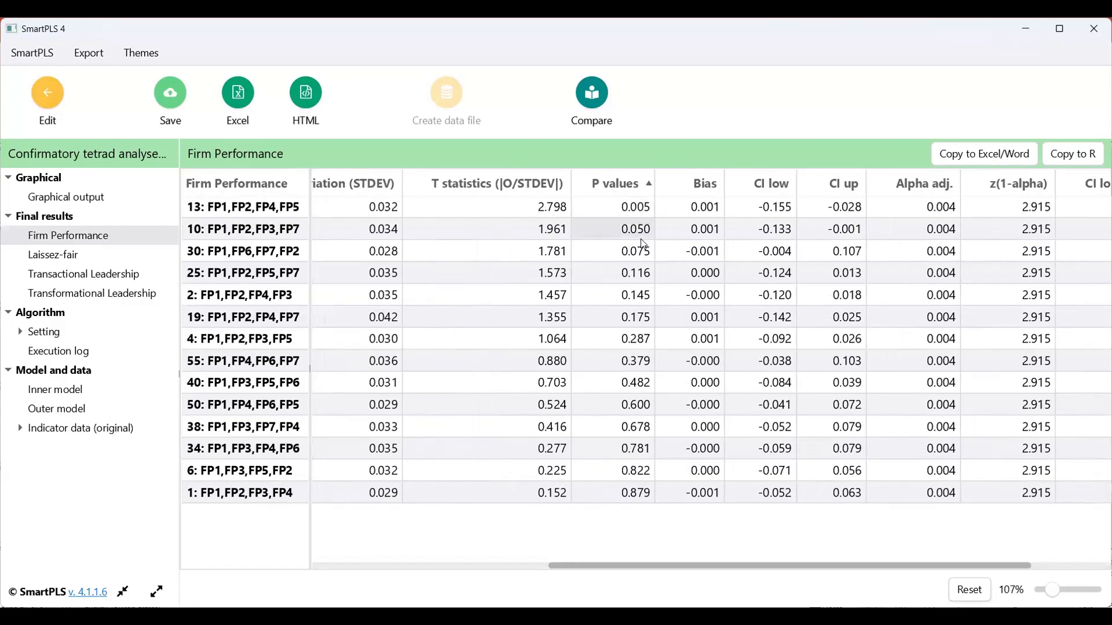
click(643, 256)
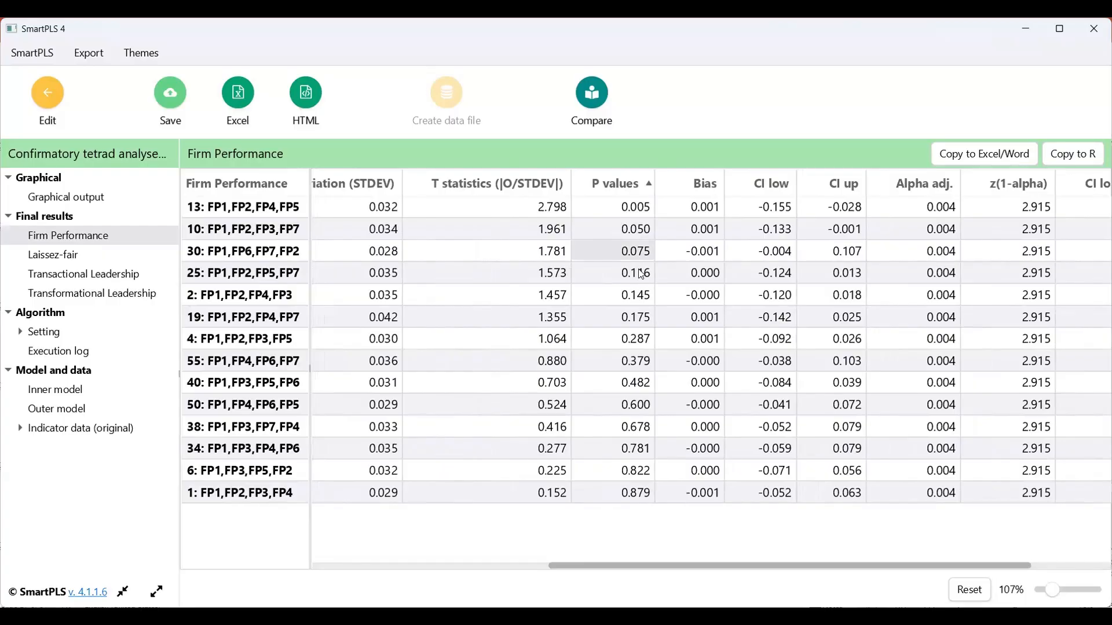
click(641, 274)
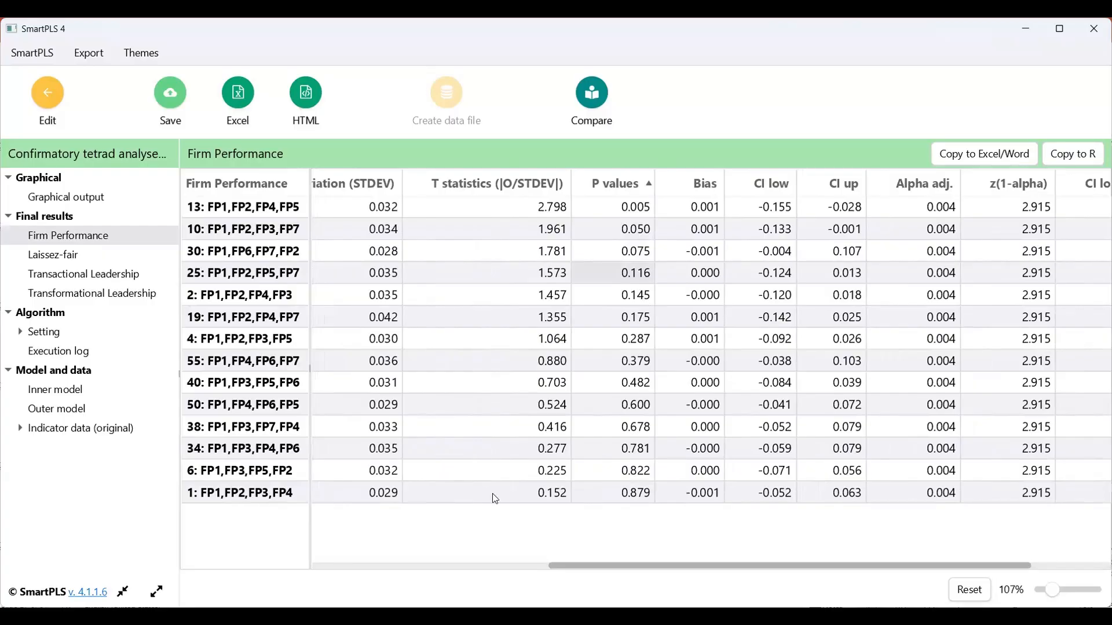
Copy the Firm Performance tetrad table in Excel/Word format and launch Excel
click(970, 156)
click(988, 156)
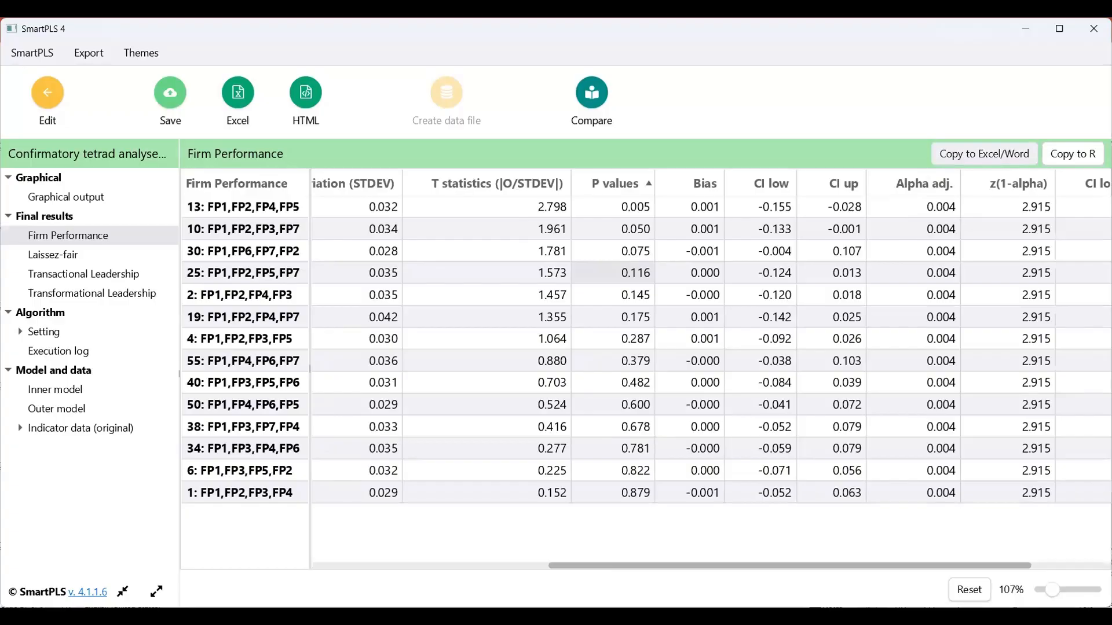
key(alt+Tab)
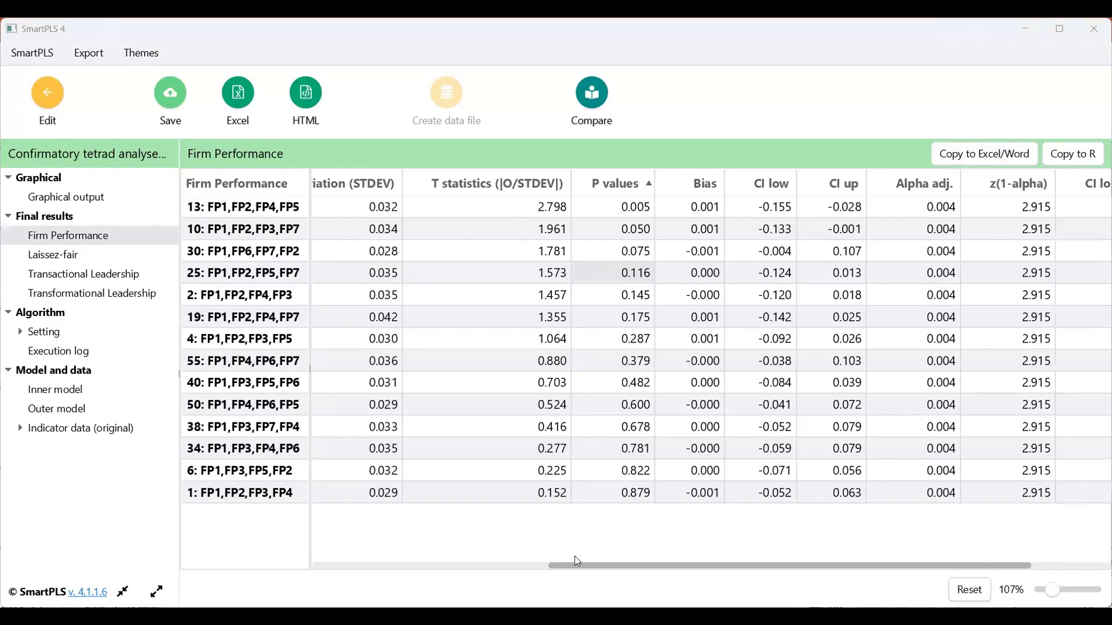
key(super)
text(excel)
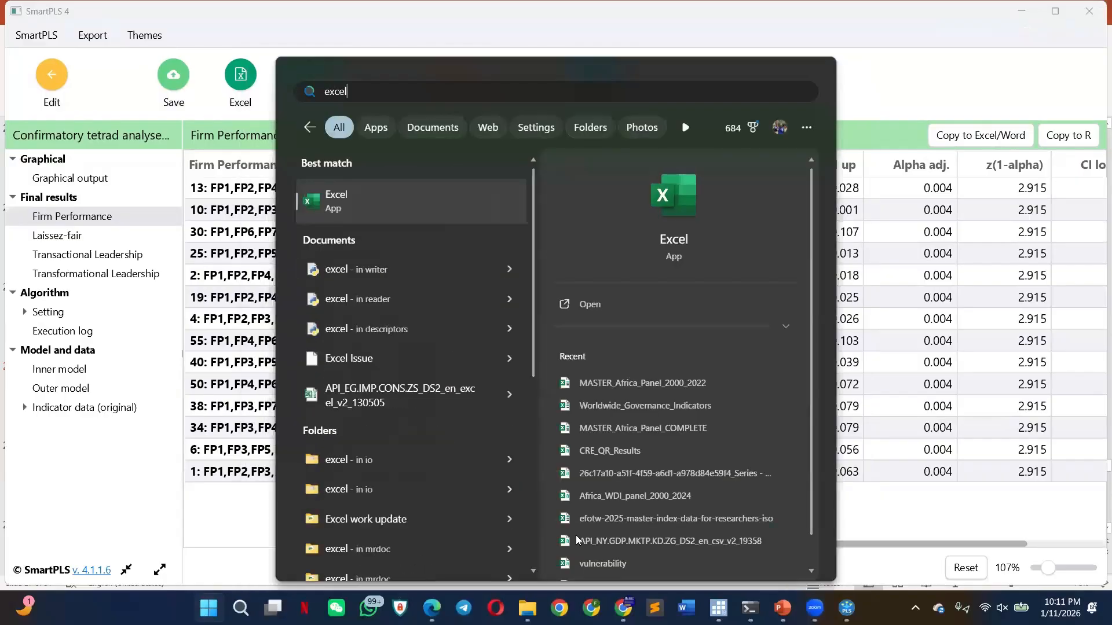
key(Return)
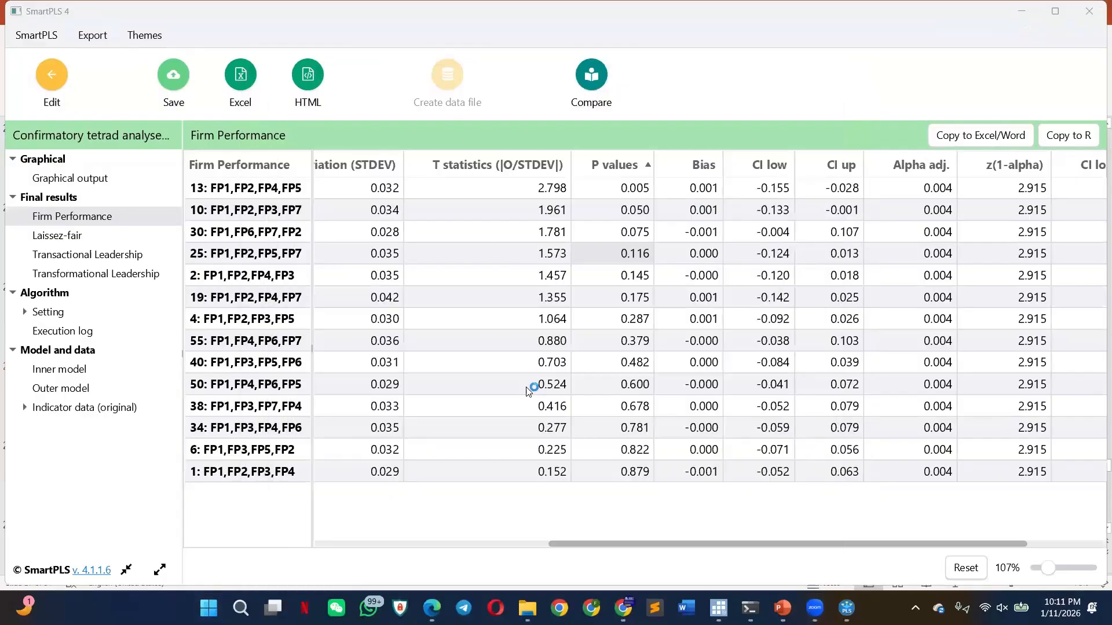
Copy the Firm Performance table again and paste it into cell A1 of a new blank Excel workbook
click(965, 138)
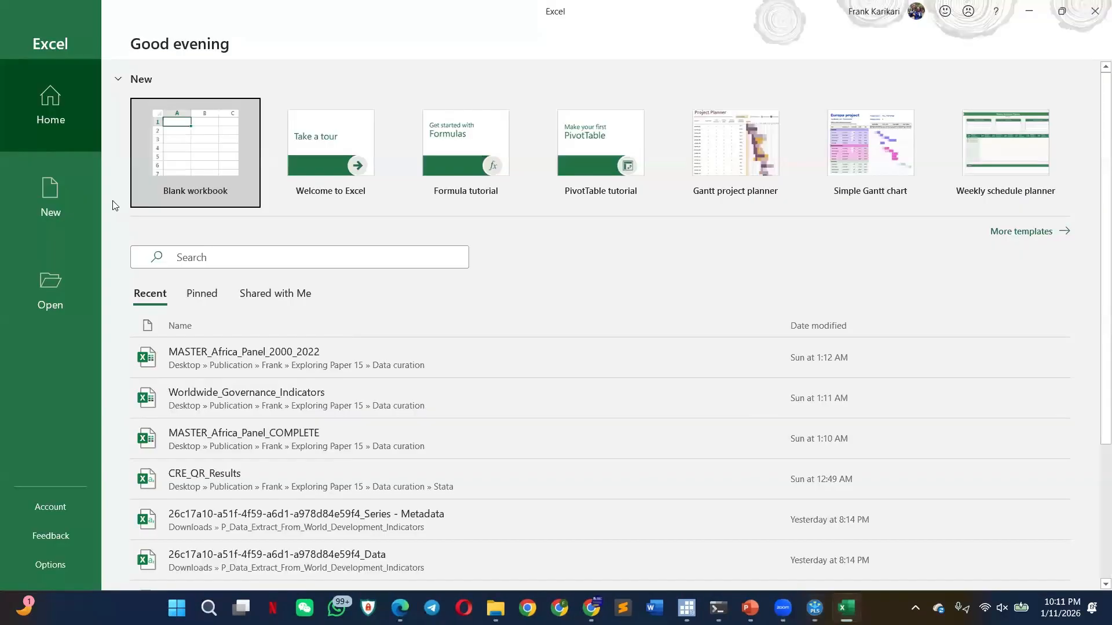
click(175, 140)
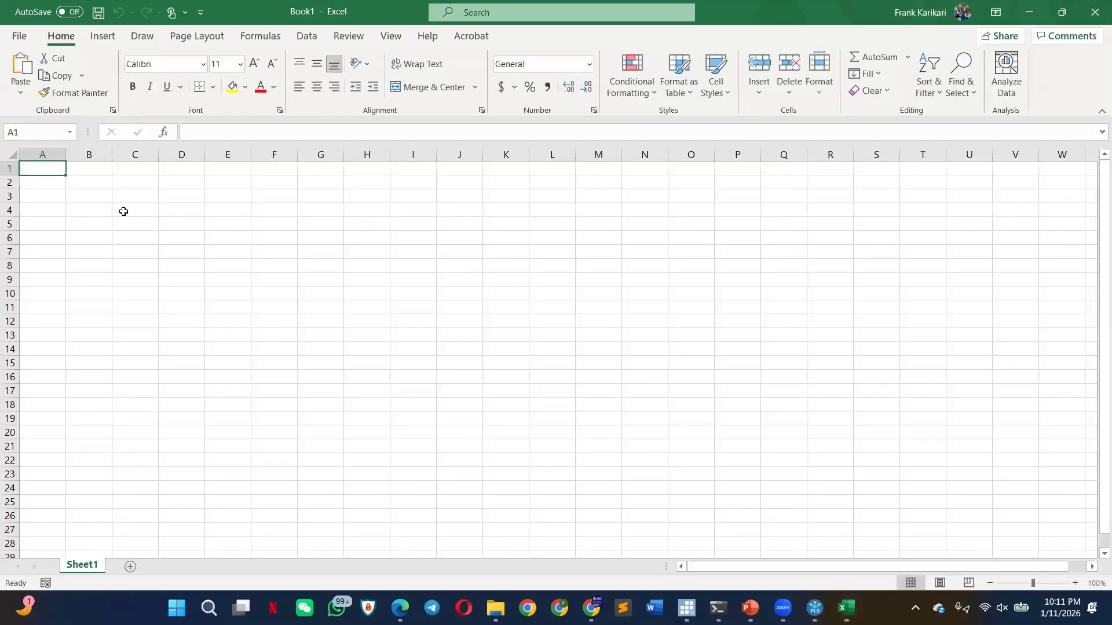
right_click(49, 167)
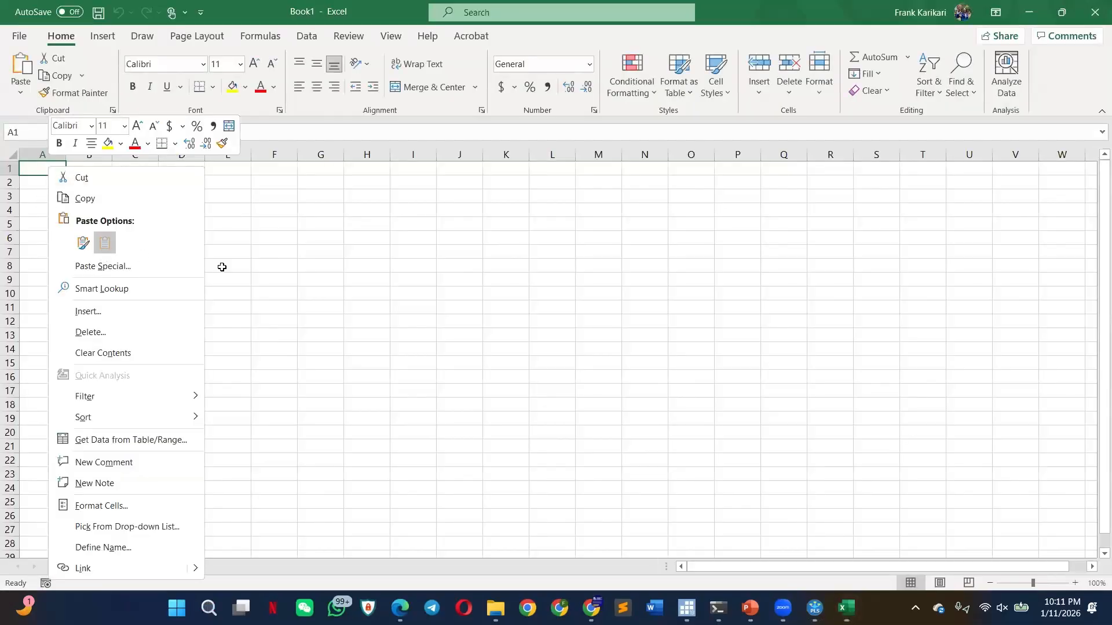
key(ctrl+v)
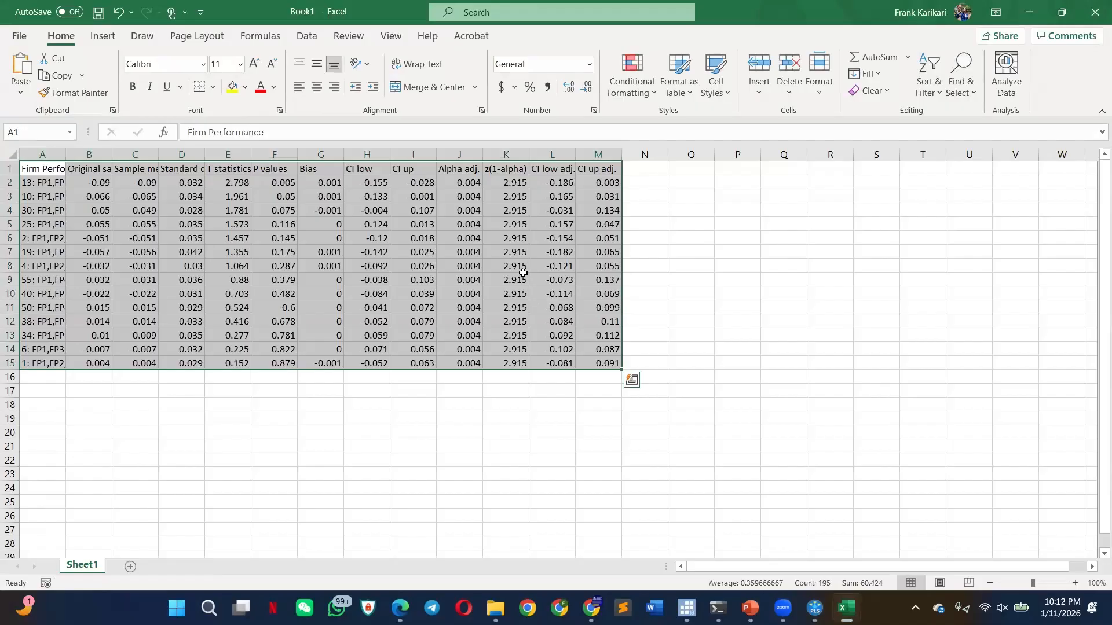
Try to count the P values above 0.05 in cell F16 with the formula =COUNTIF(F2:F15, >0.05)
ctrl+scroll(512, 272, up, 2)
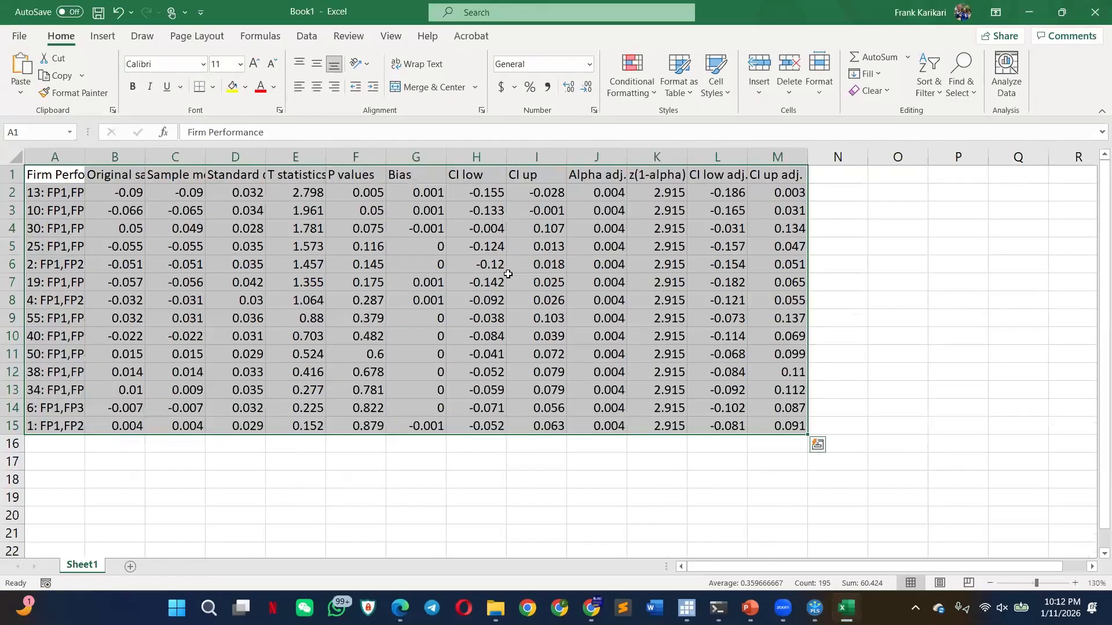
ctrl+scroll(509, 274, up, 2)
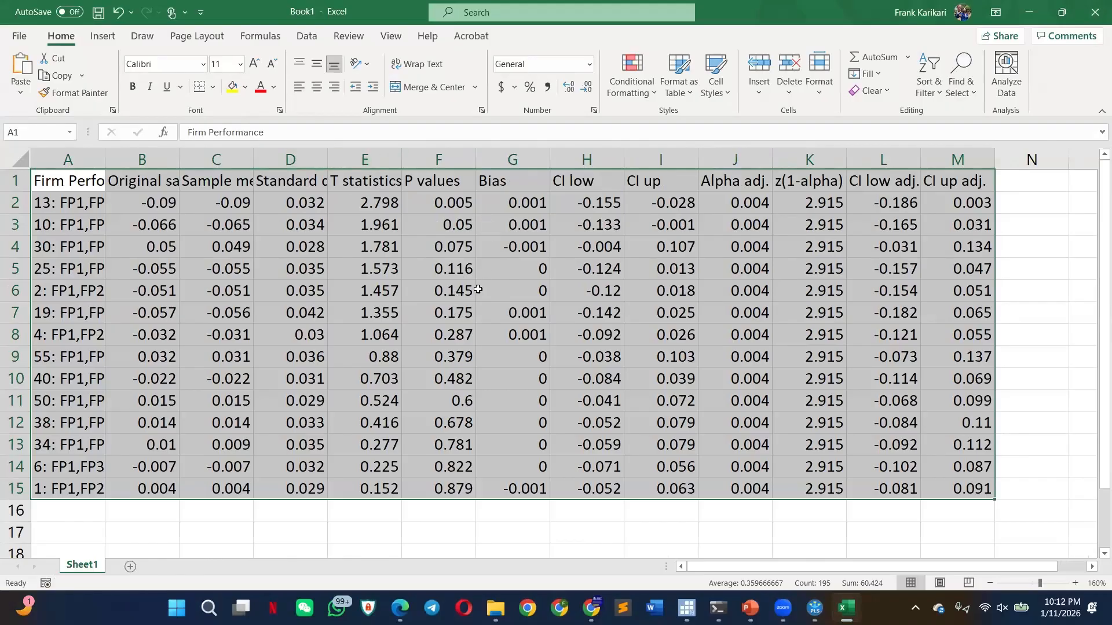
scroll(461, 284, down, 3)
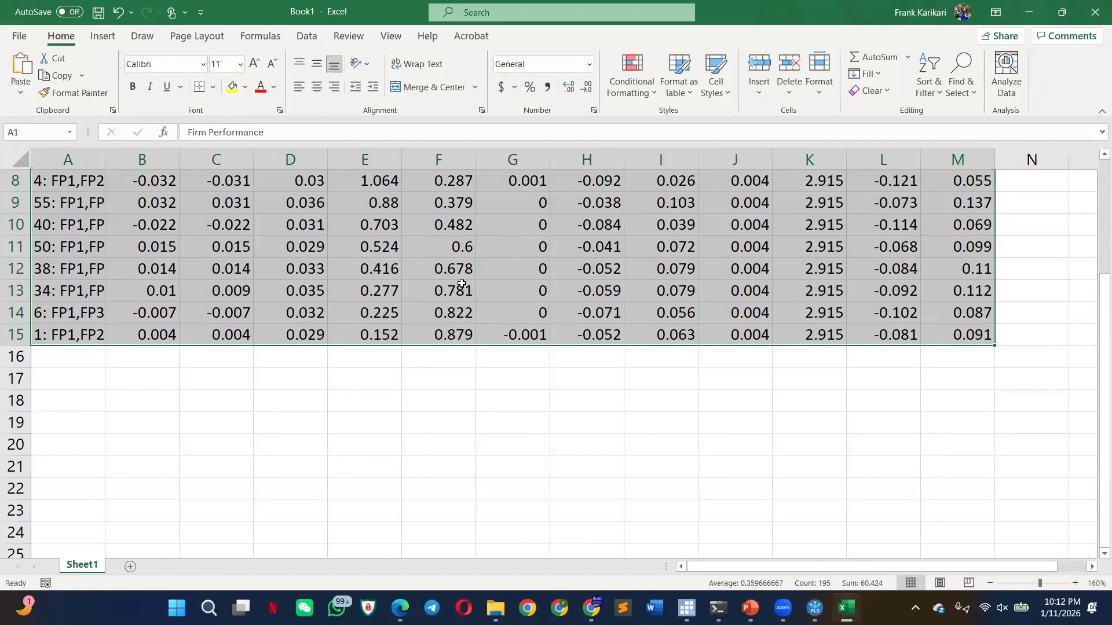
click(455, 357)
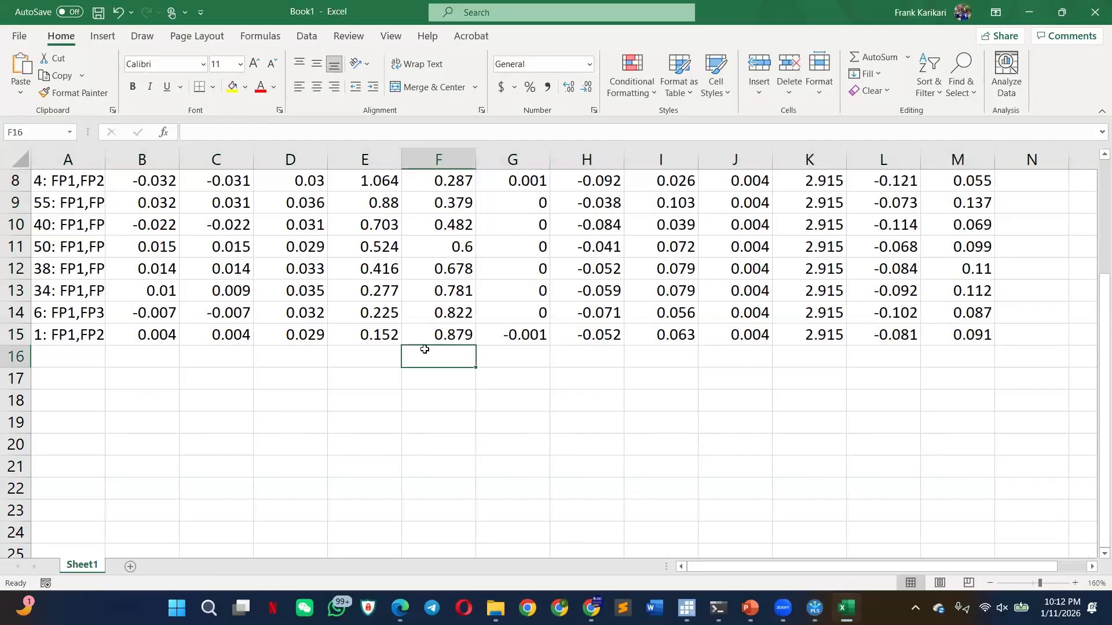
text(=)
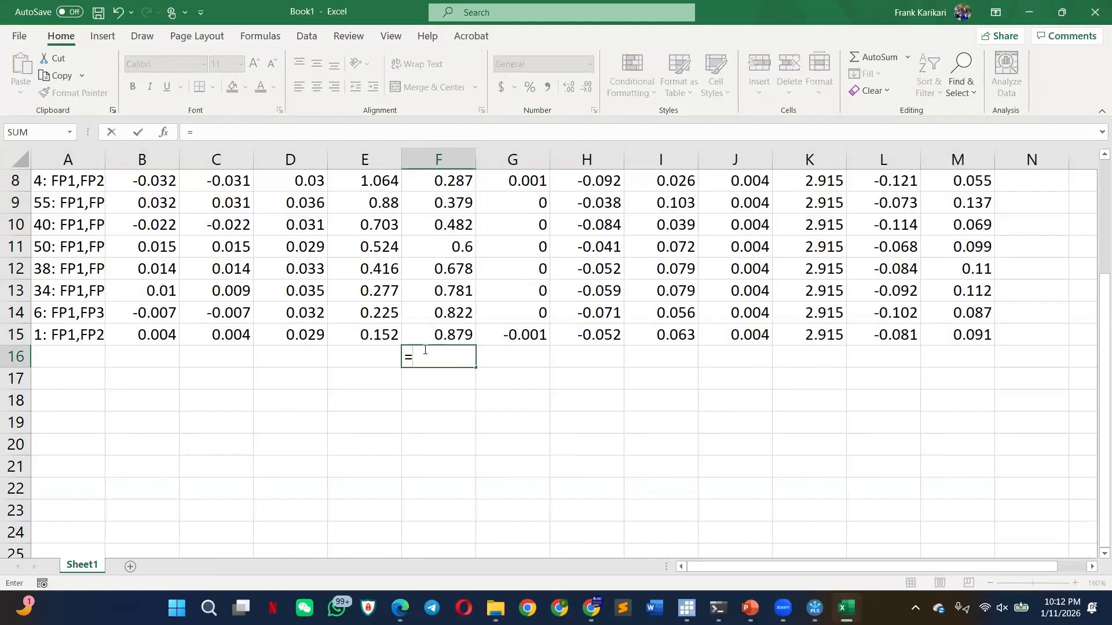
text(co)
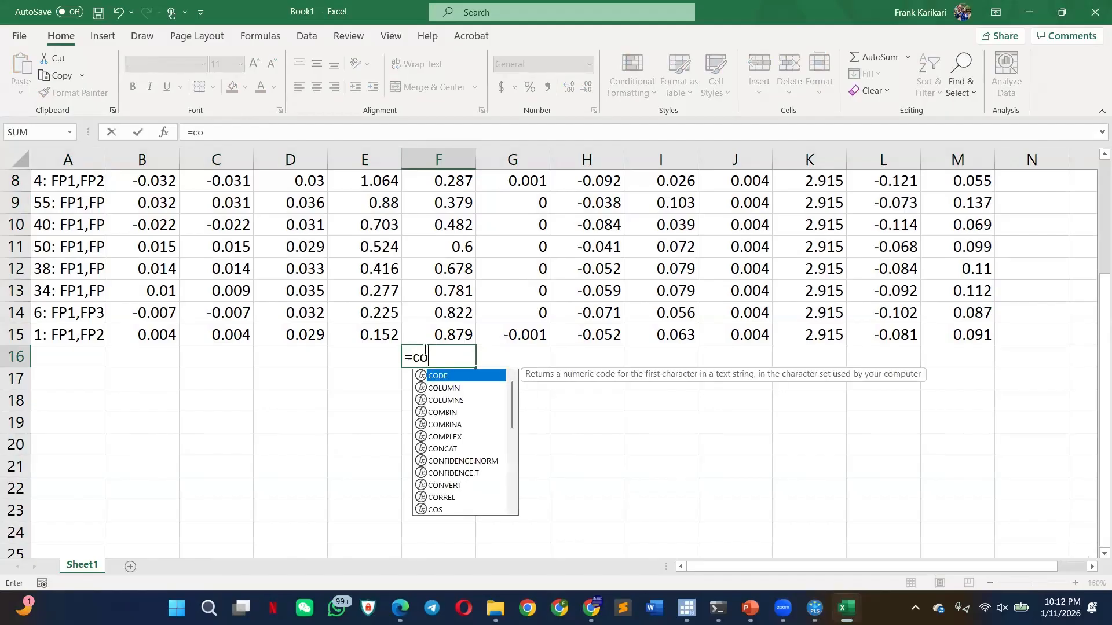
text(unt)
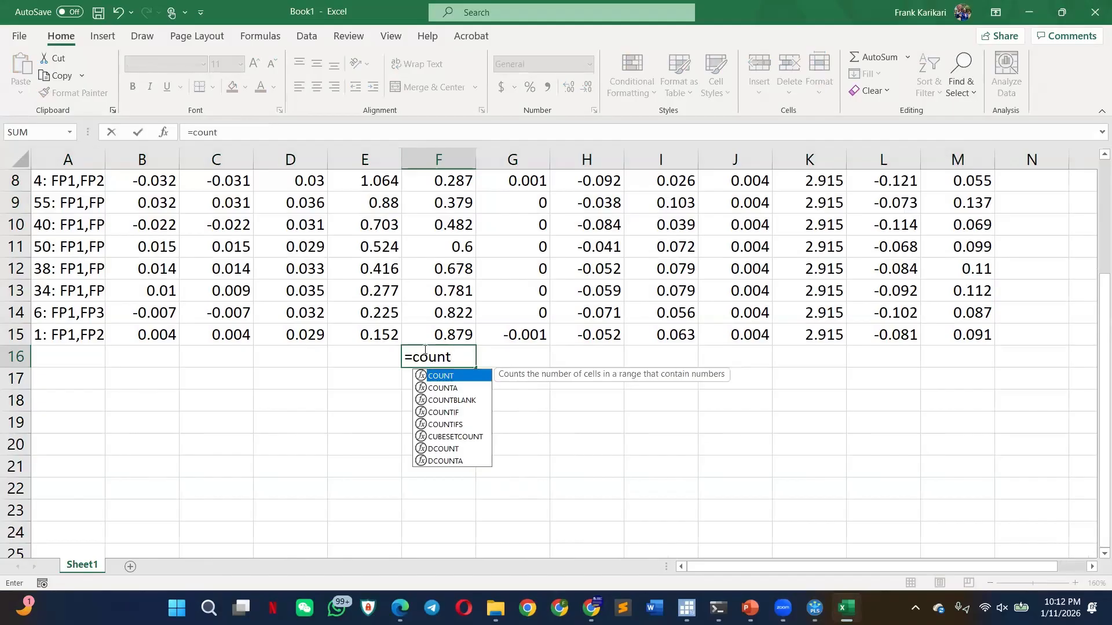
text(if)
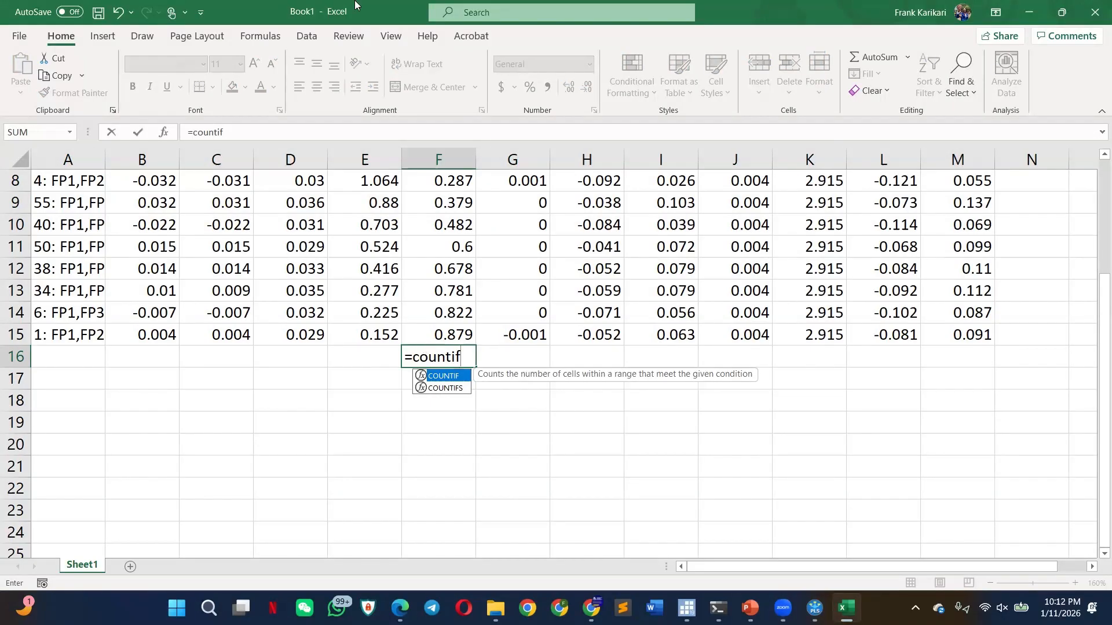
text(()
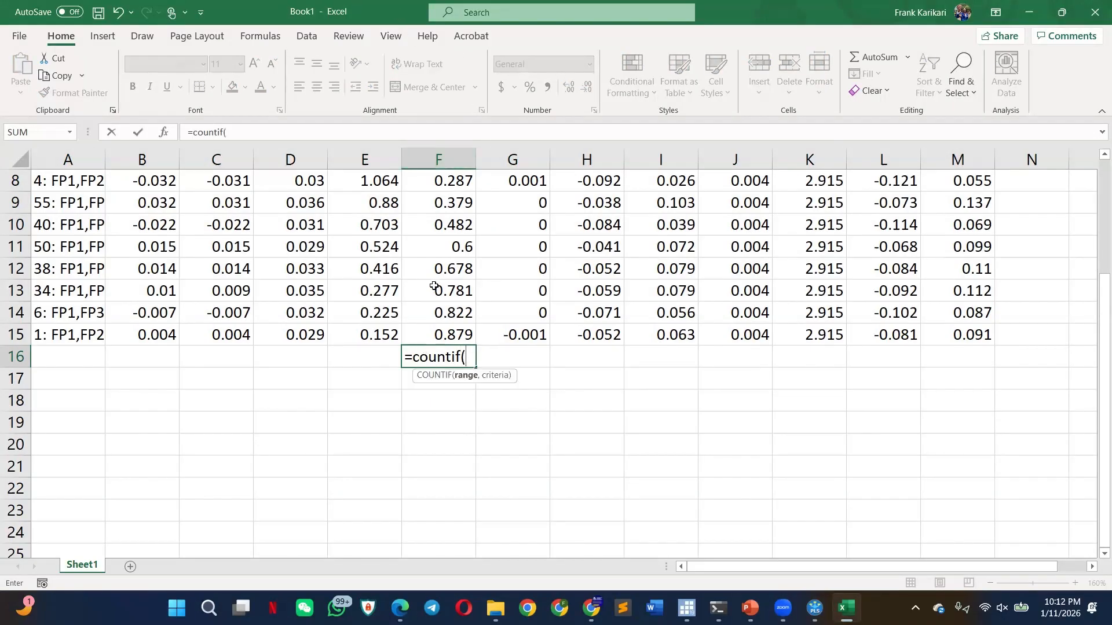
scroll(435, 284, up, 3)
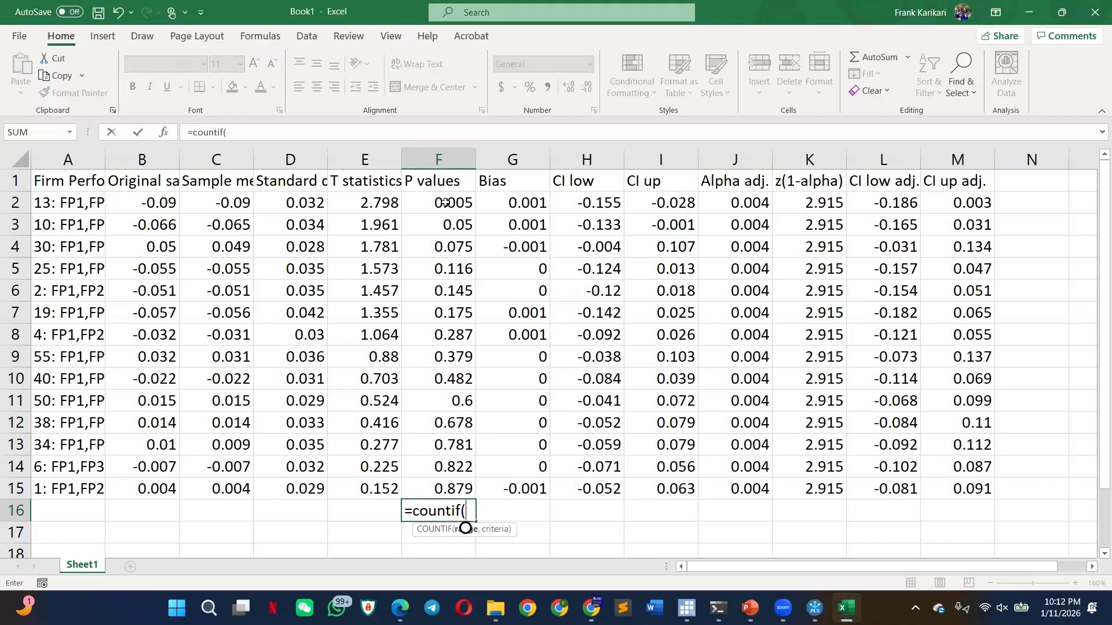
drag(445, 204, 442, 481)
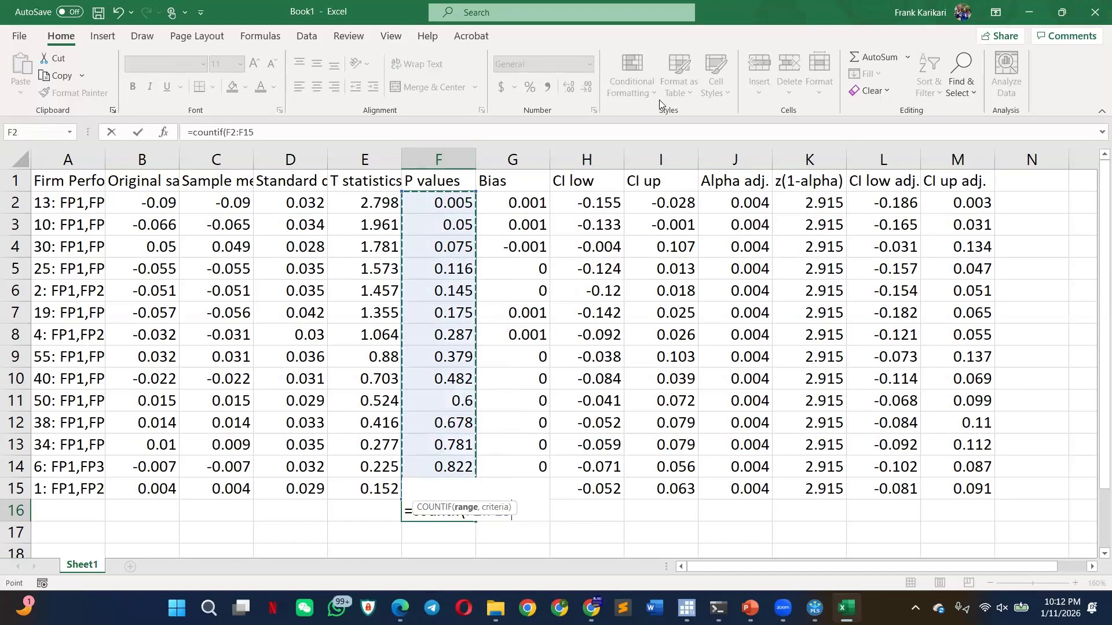
text(,)
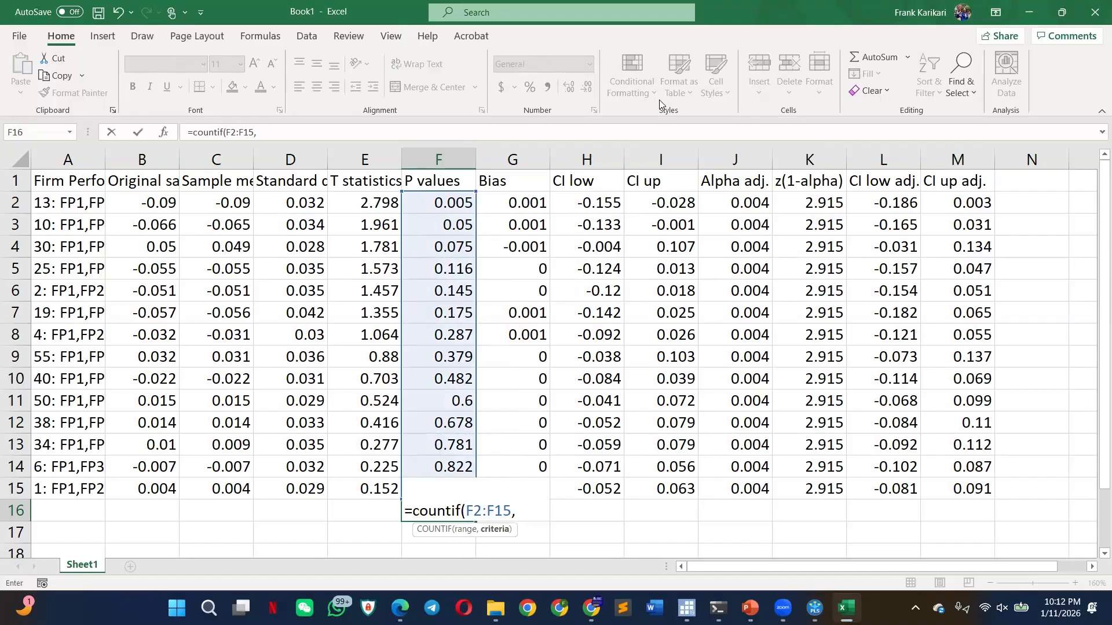
text( >0.0)
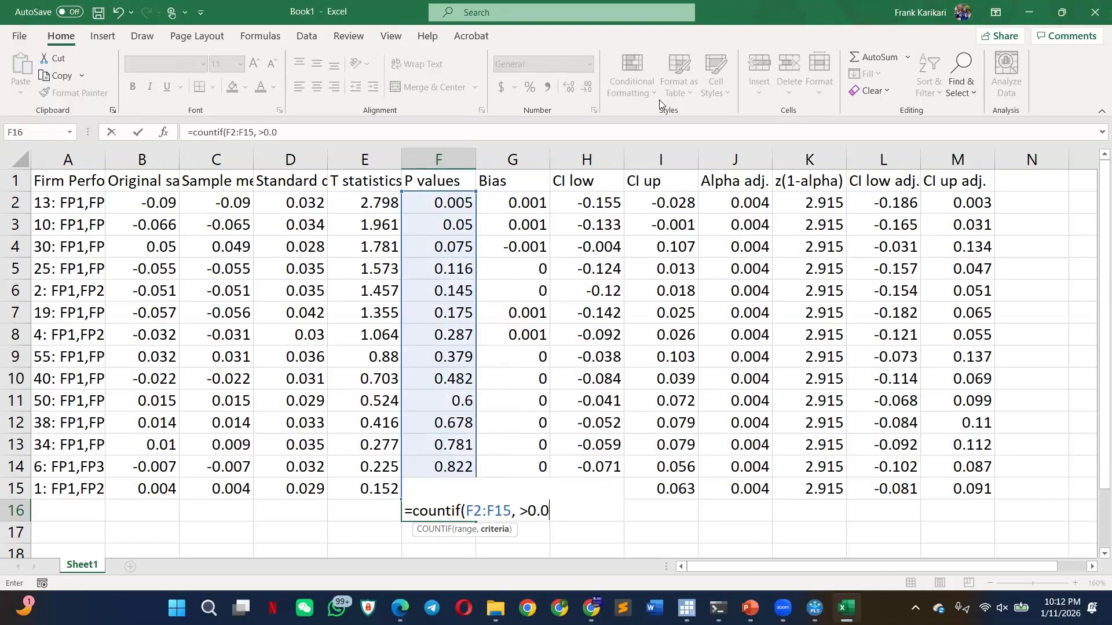
text(5))
key(Return)
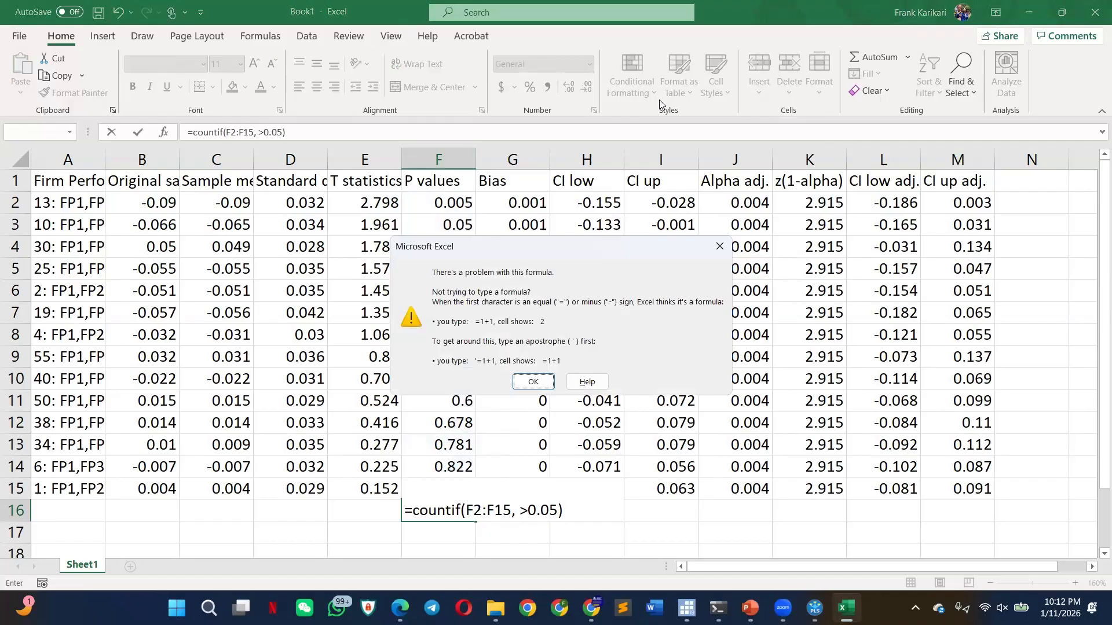
Correct the COUNTIF formula in F16 by enclosing the criterion in quotation marks as ">0.05", and check the count against the table rows
click(546, 383)
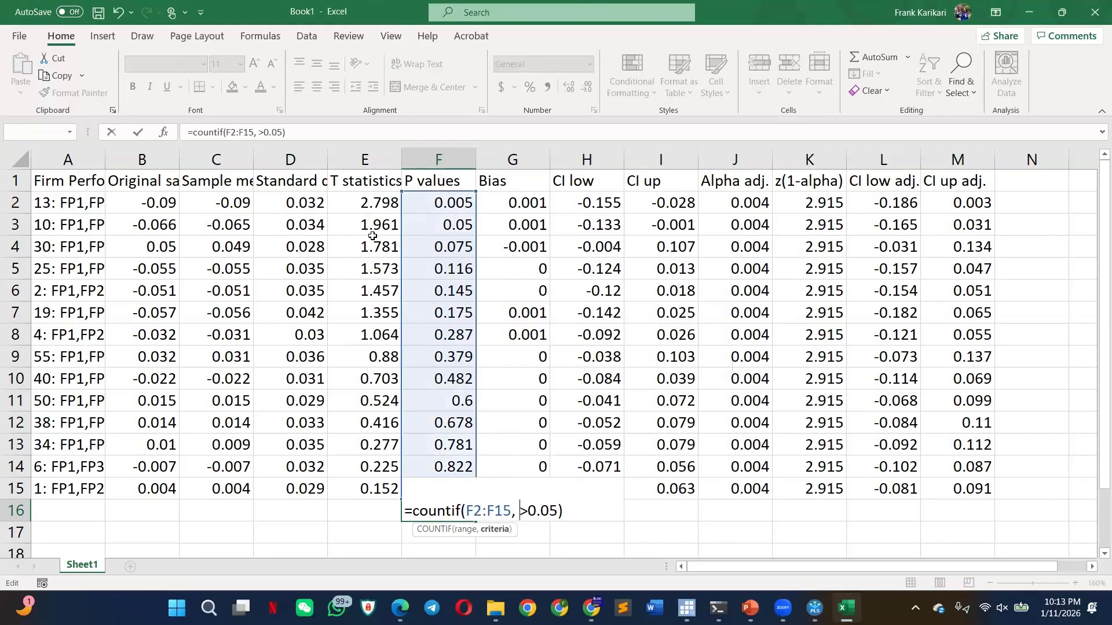
click(258, 133)
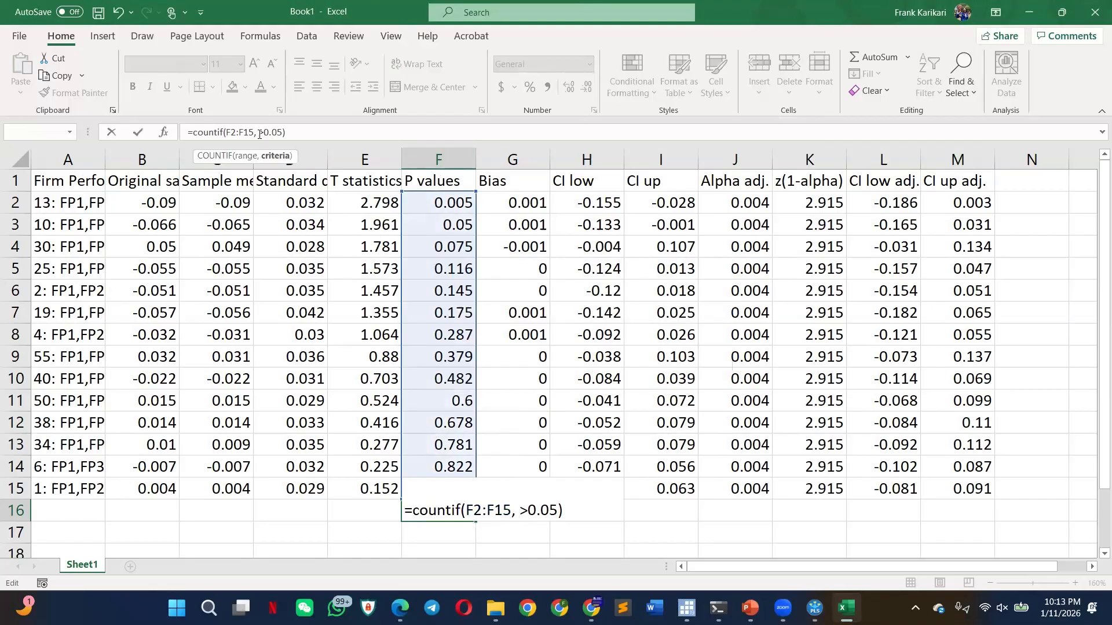
text(")
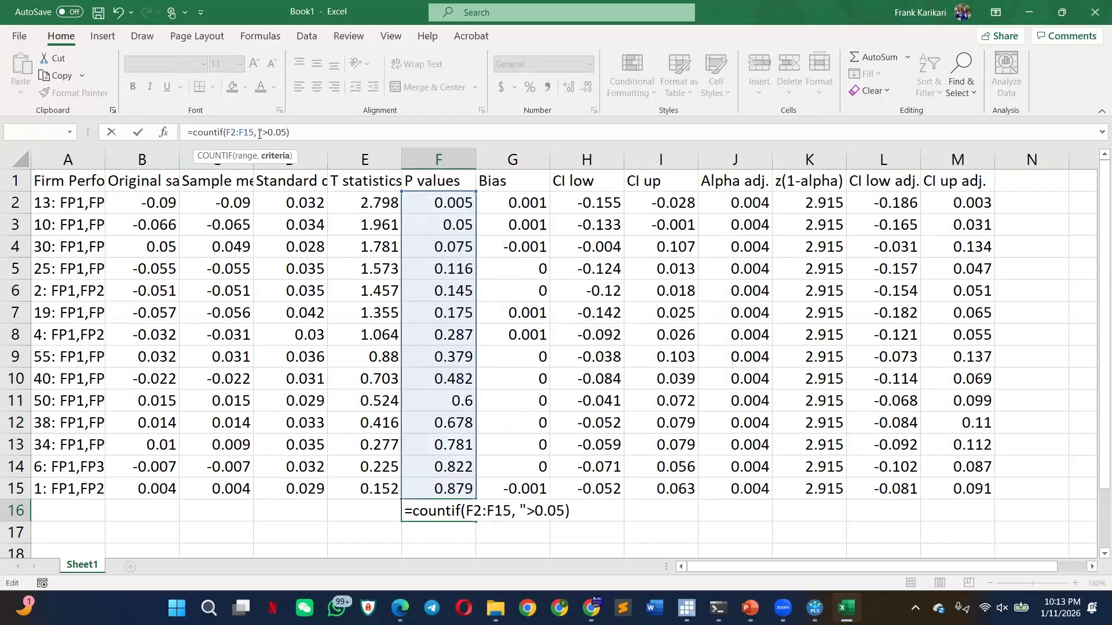
text(")
key(Return)
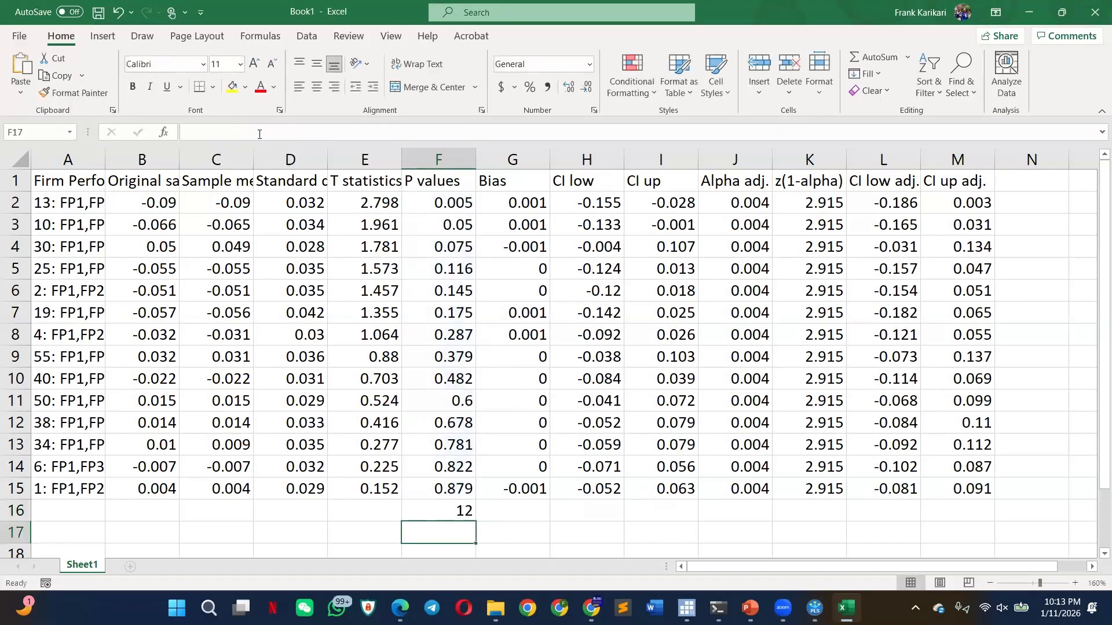
scroll(386, 269, down, 3)
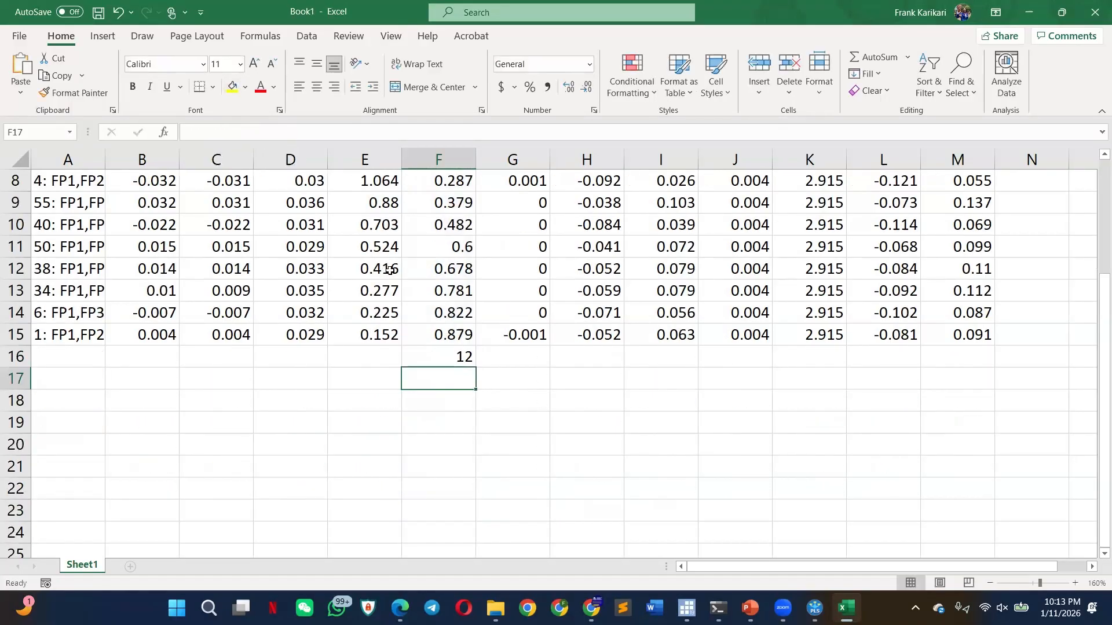
click(444, 356)
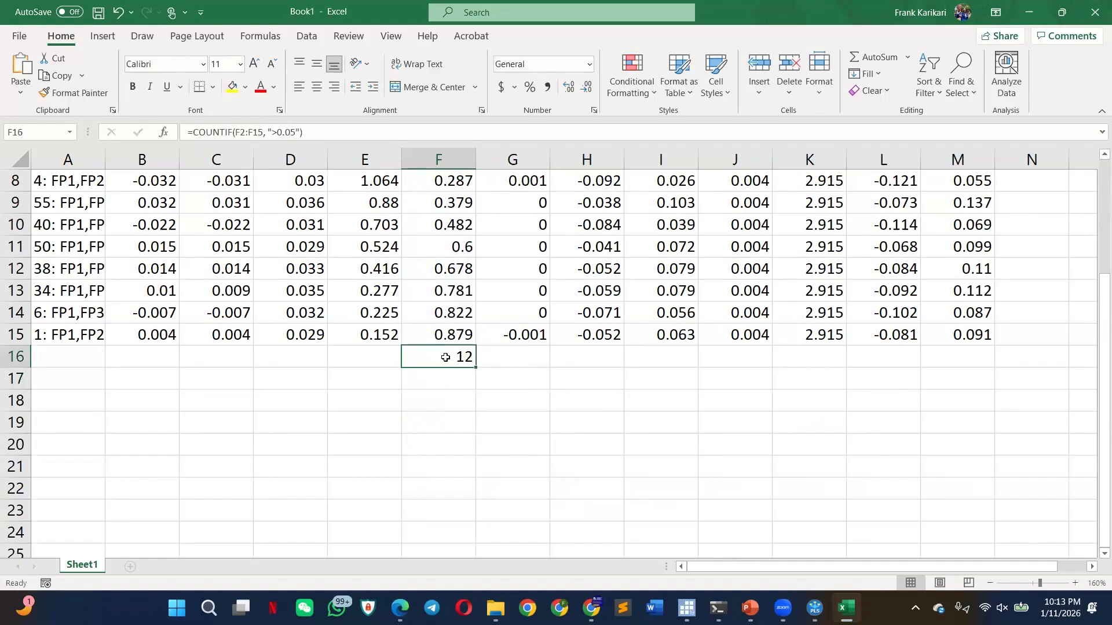
scroll(446, 361, up, 3)
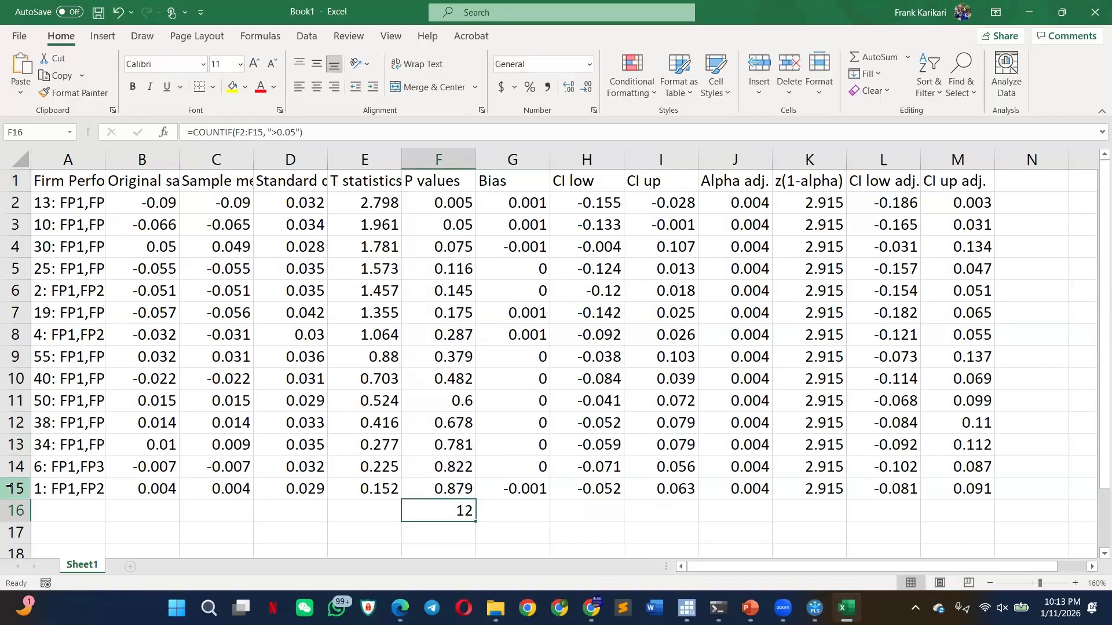
click(13, 182)
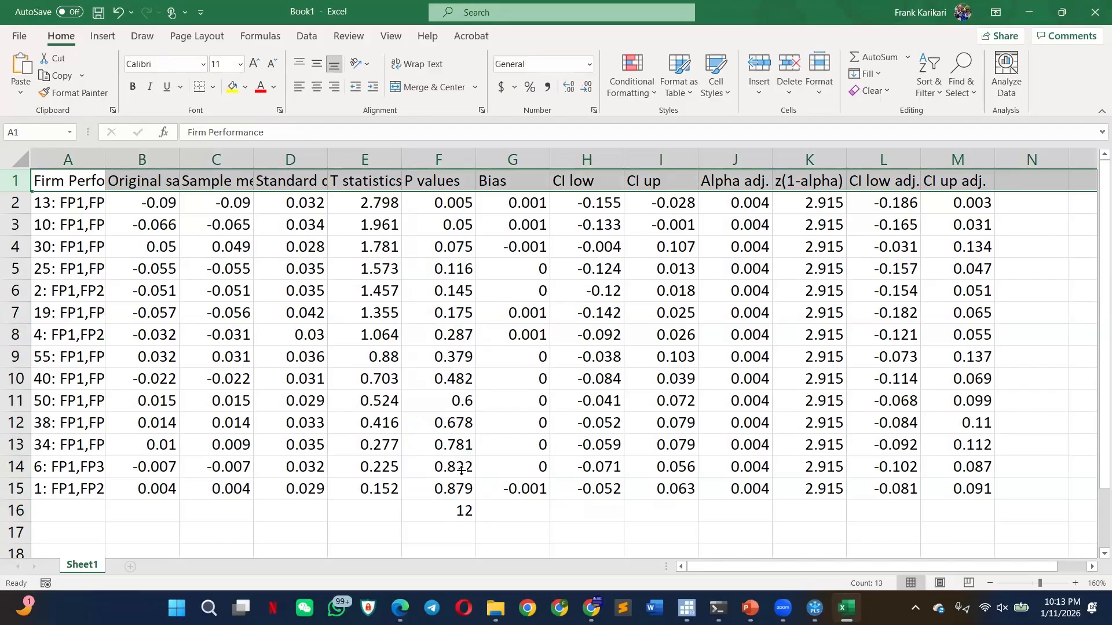
Extend the formula in F16 to =COUNTIF(F2:F15, ">0.05")/COUNT(F2:F15) to calculate the proportion of non-significant tetrads
click(462, 510)
click(320, 137)
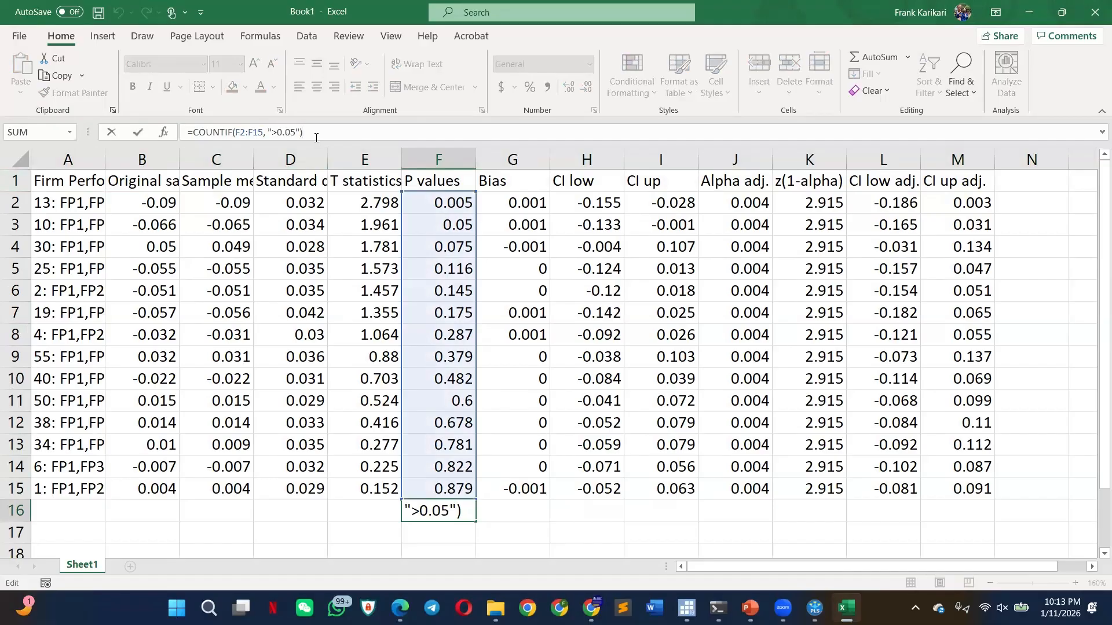
text(/)
click(441, 511)
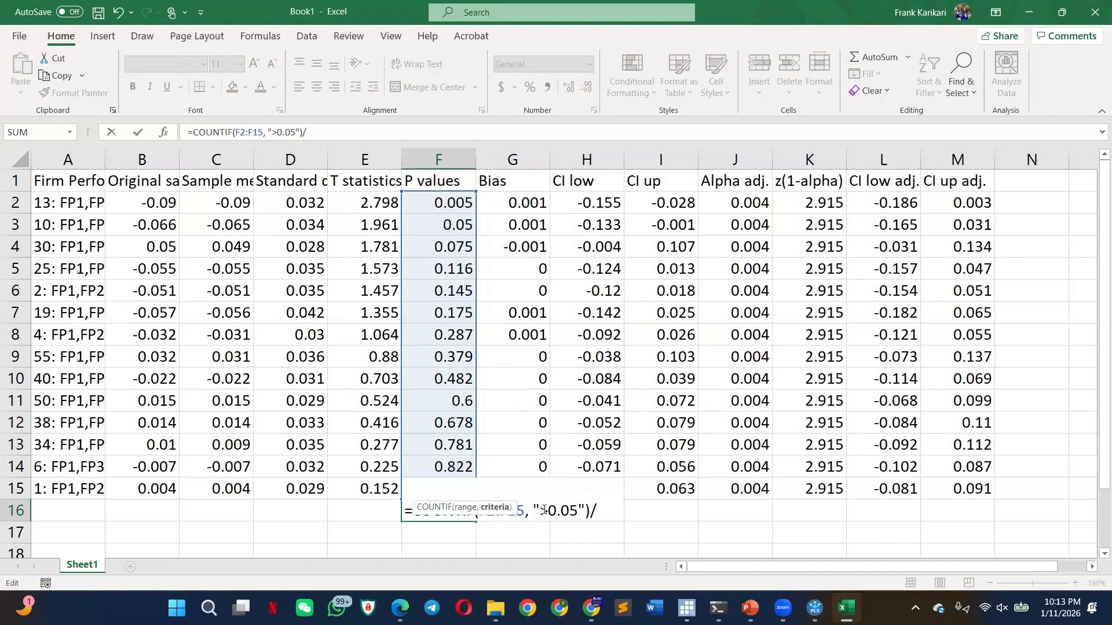
click(602, 511)
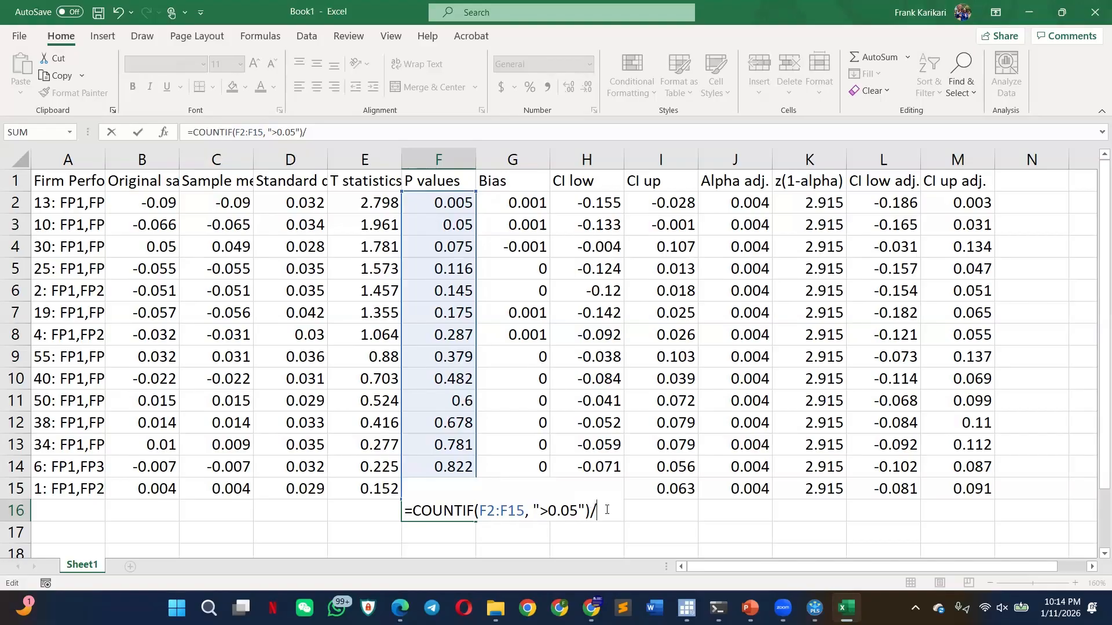
text(count)
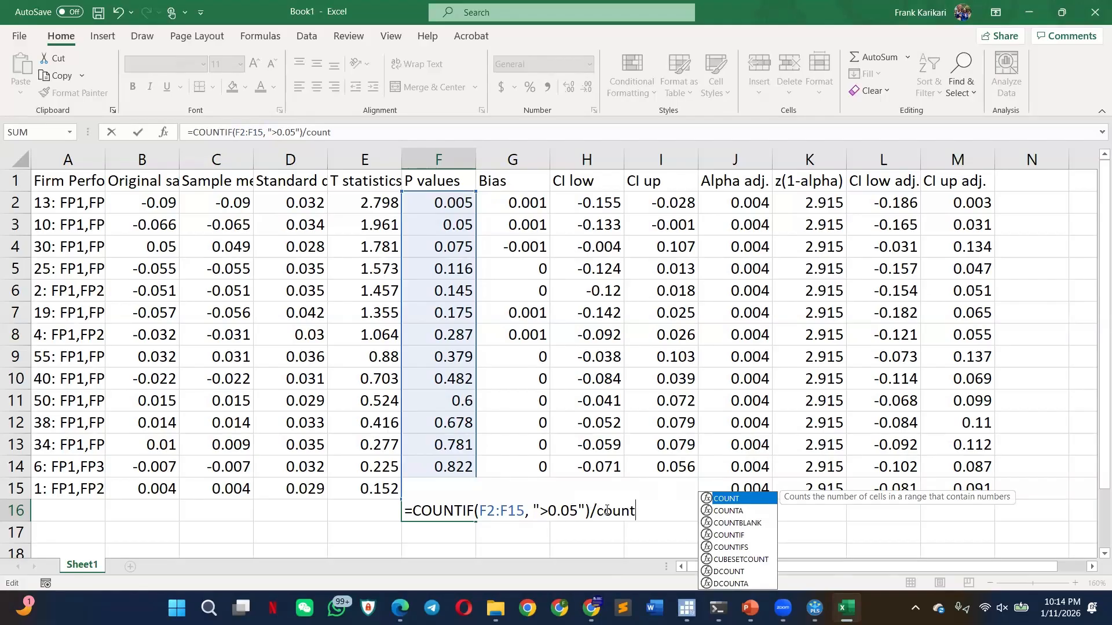
click(728, 511)
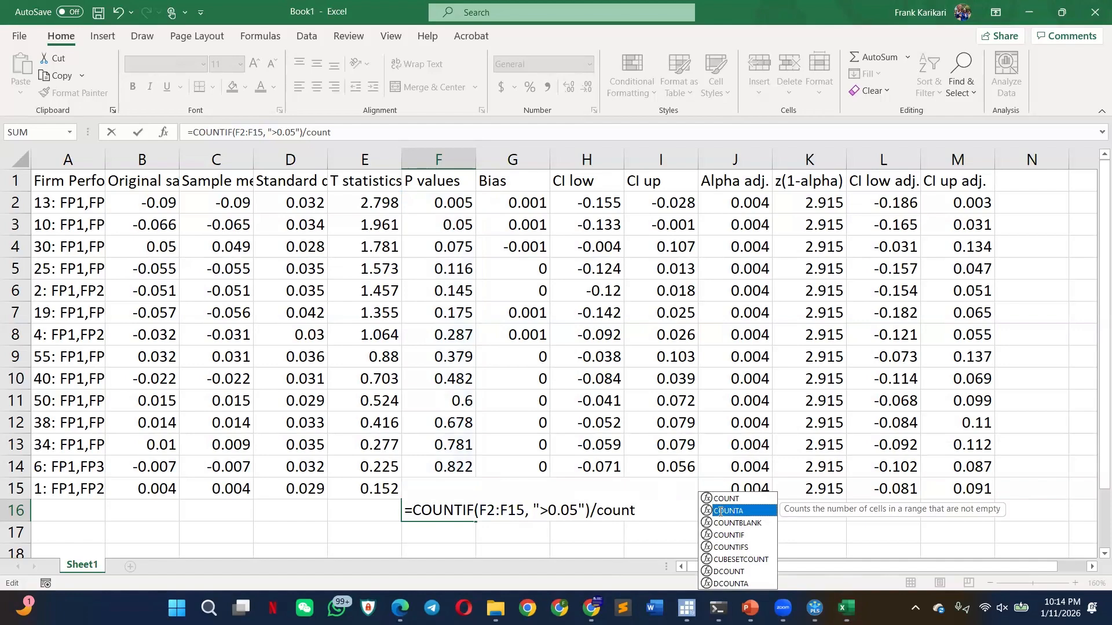
double_click(728, 511)
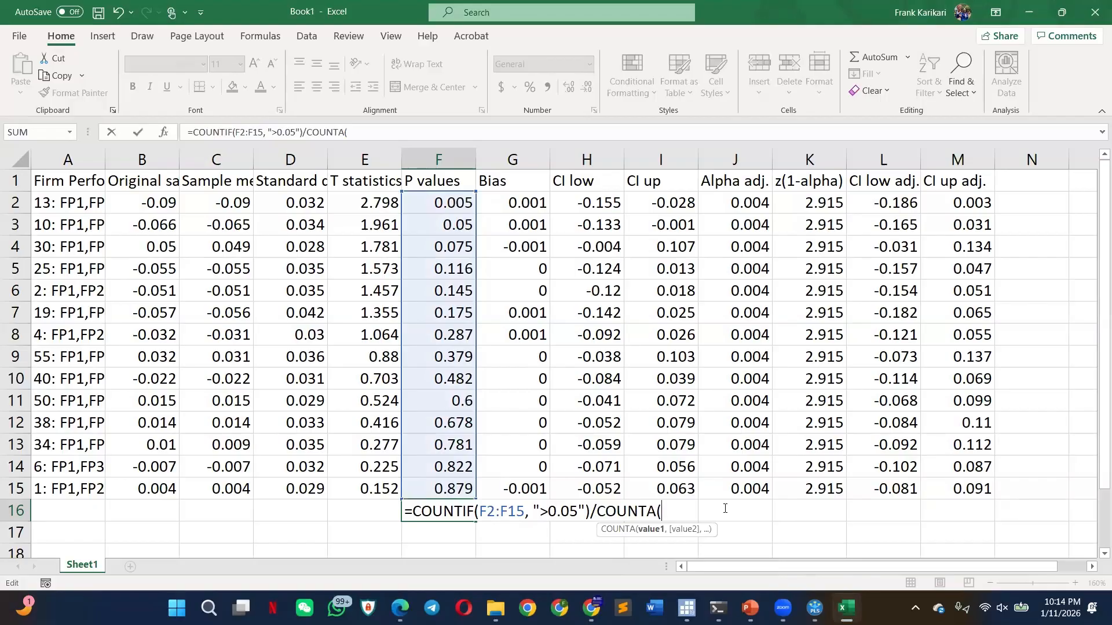
key(BackSpace)
key(BackSpace)
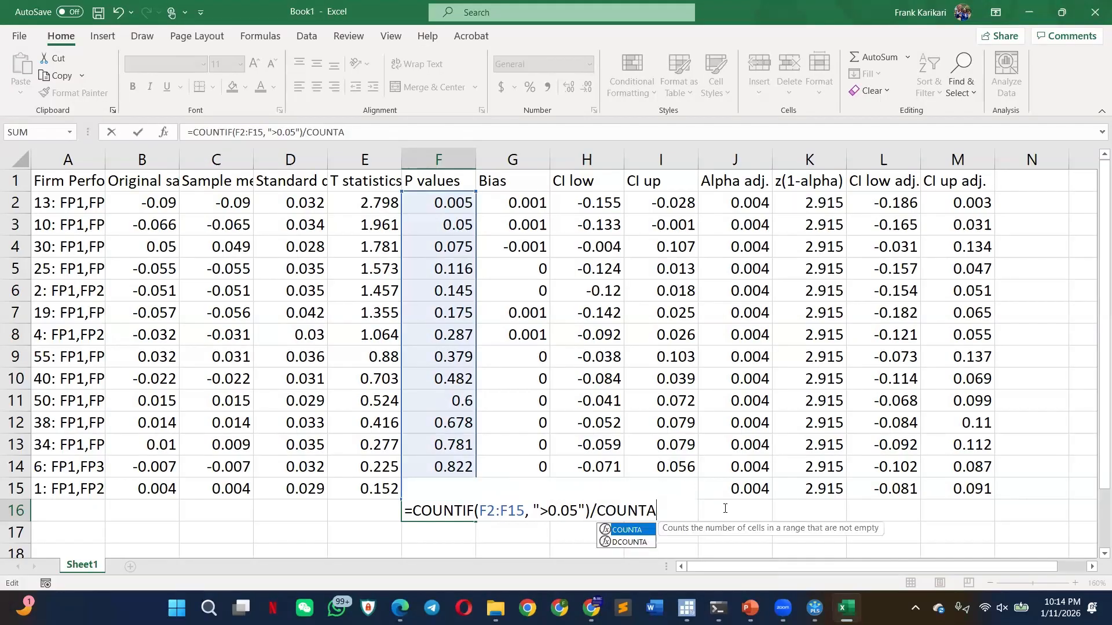
double_click(725, 508)
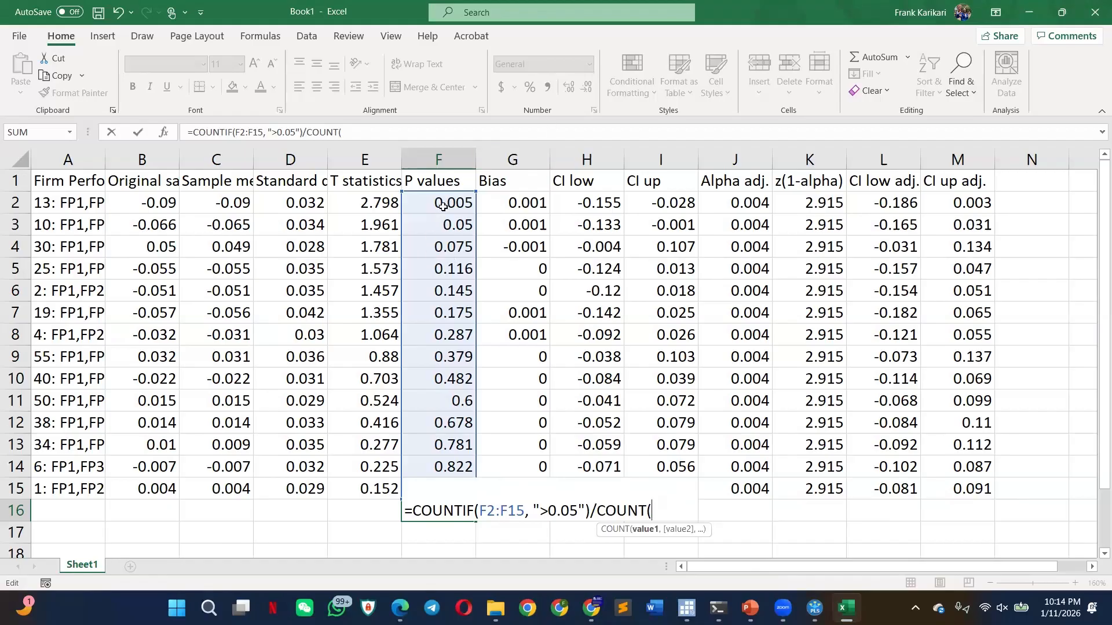
drag(446, 202, 457, 485)
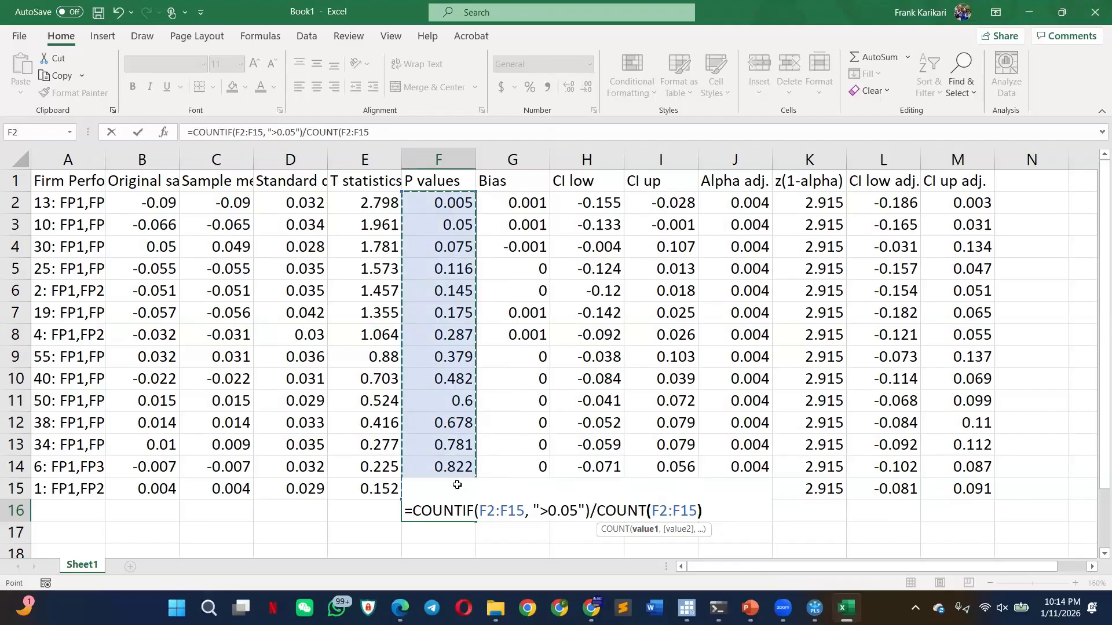
text())
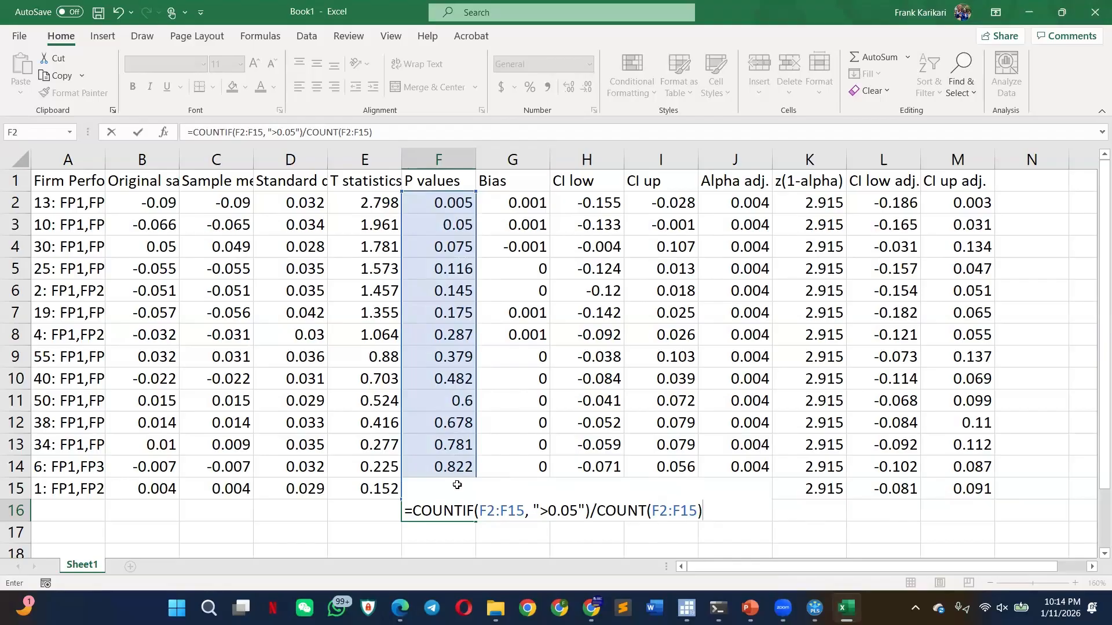
key(Return)
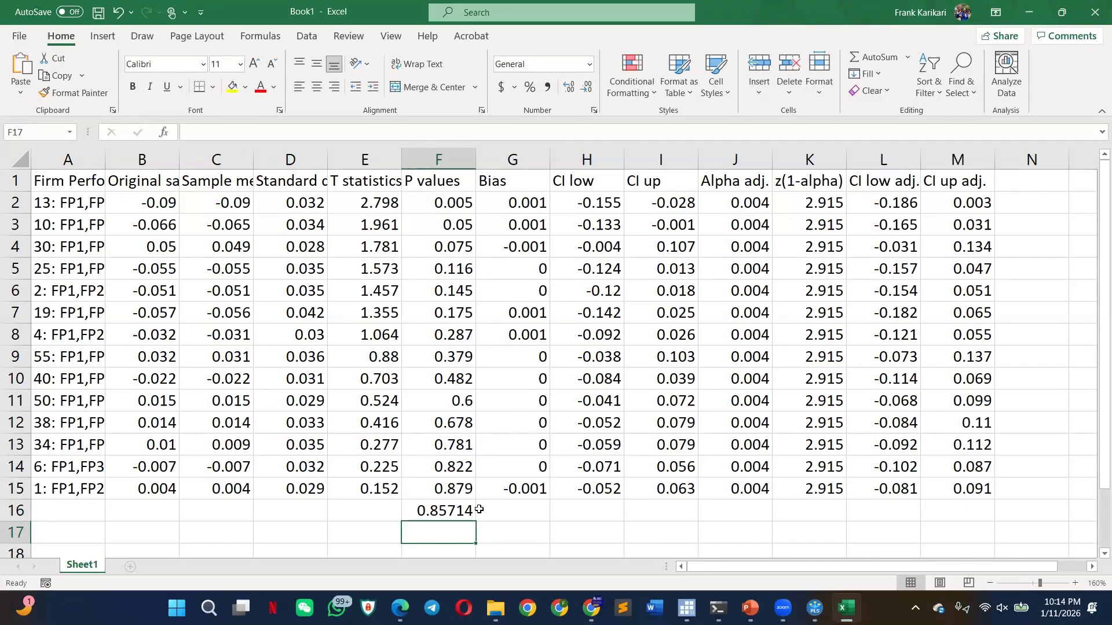
click(452, 517)
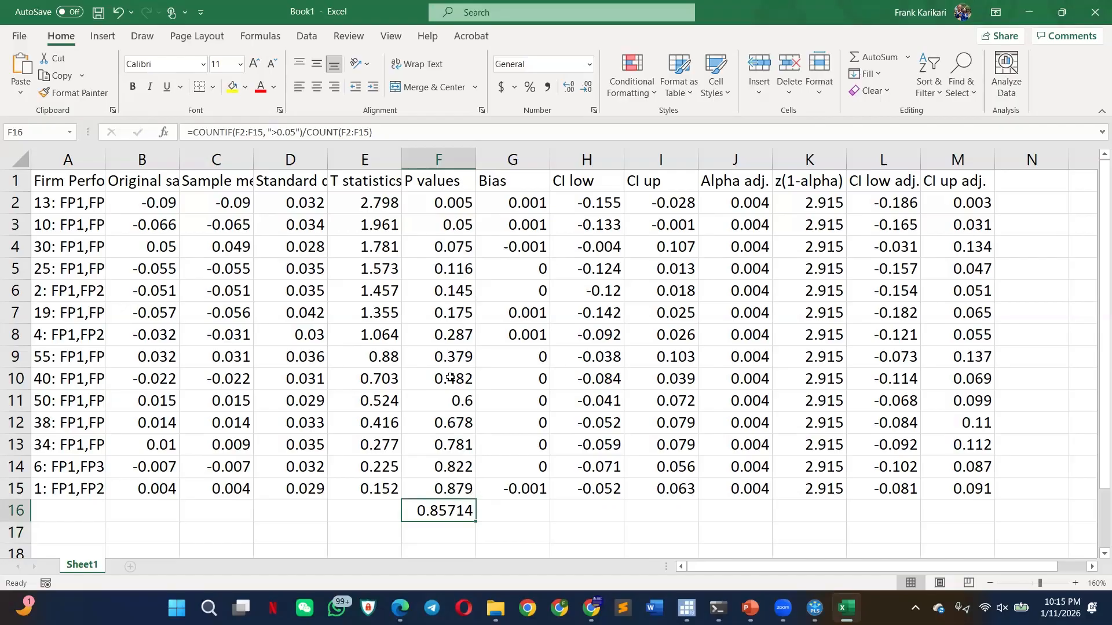
scroll(447, 478, down, 2)
scroll(450, 466, up, 2)
scroll(448, 463, down, 2)
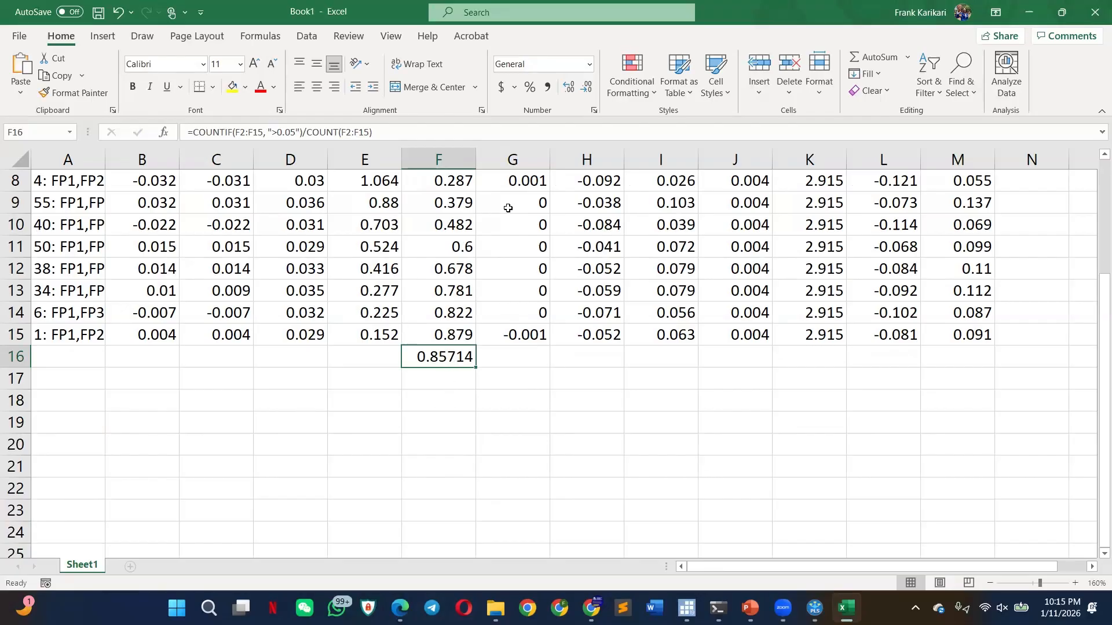
Format the proportion in cell F16 as a percentage
click(530, 88)
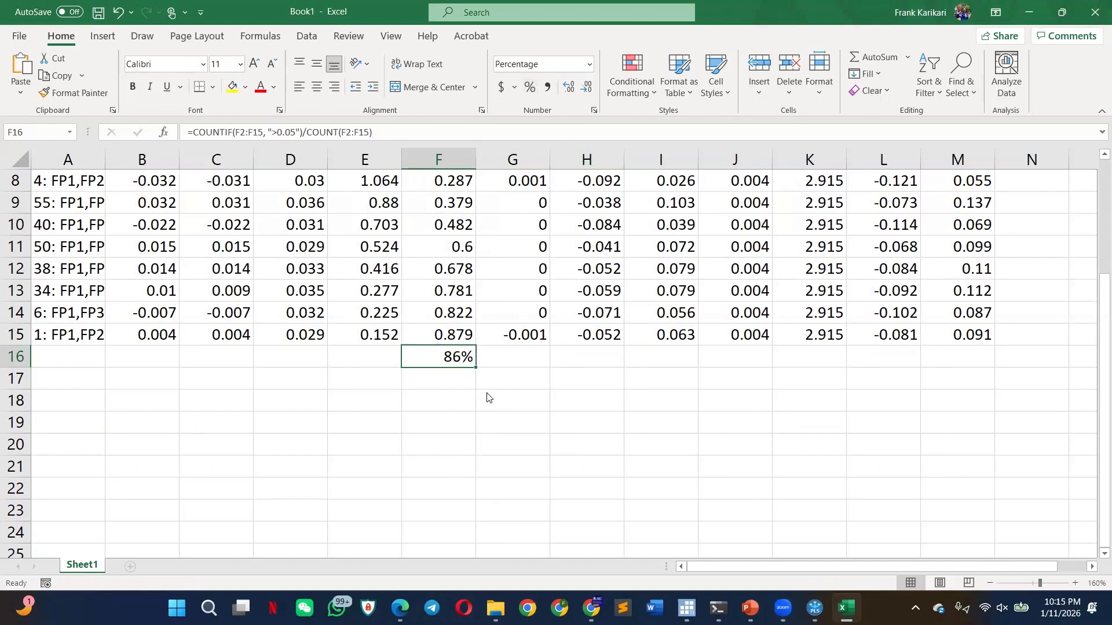
Copy the Laissez-fair tetrad results table from SmartPLS for Excel and return to the workbook
click(815, 608)
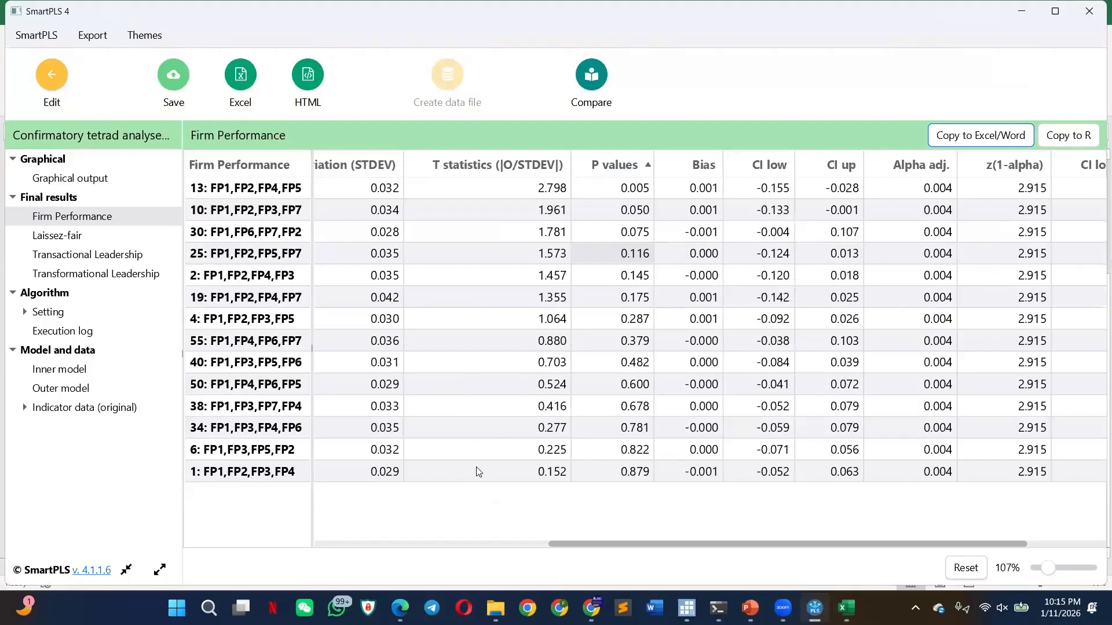
click(124, 235)
click(997, 141)
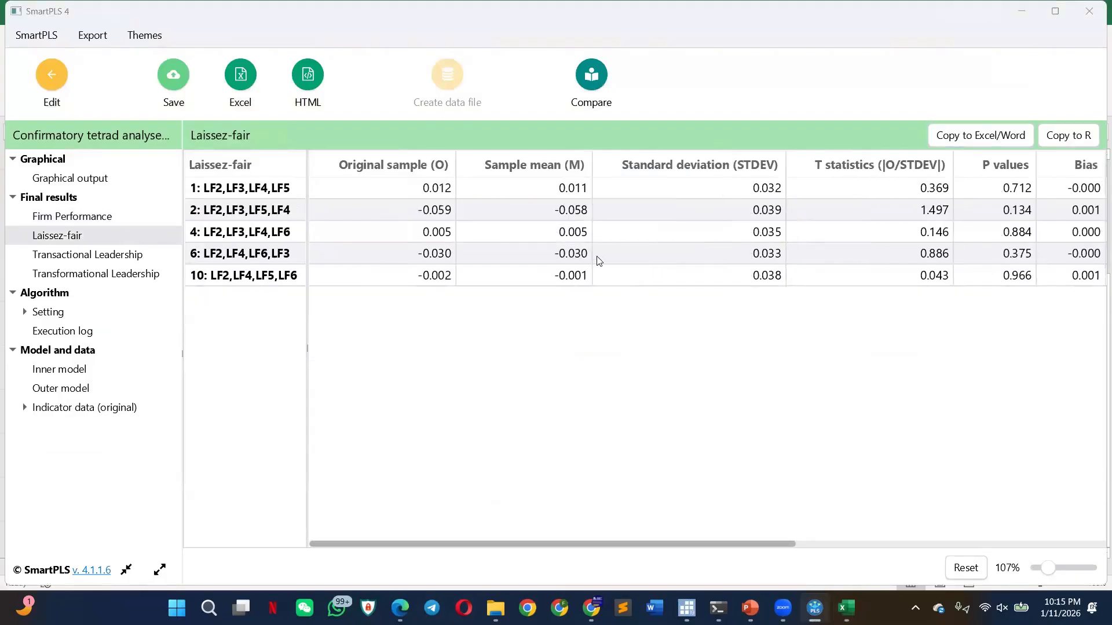
key(alt+Tab)
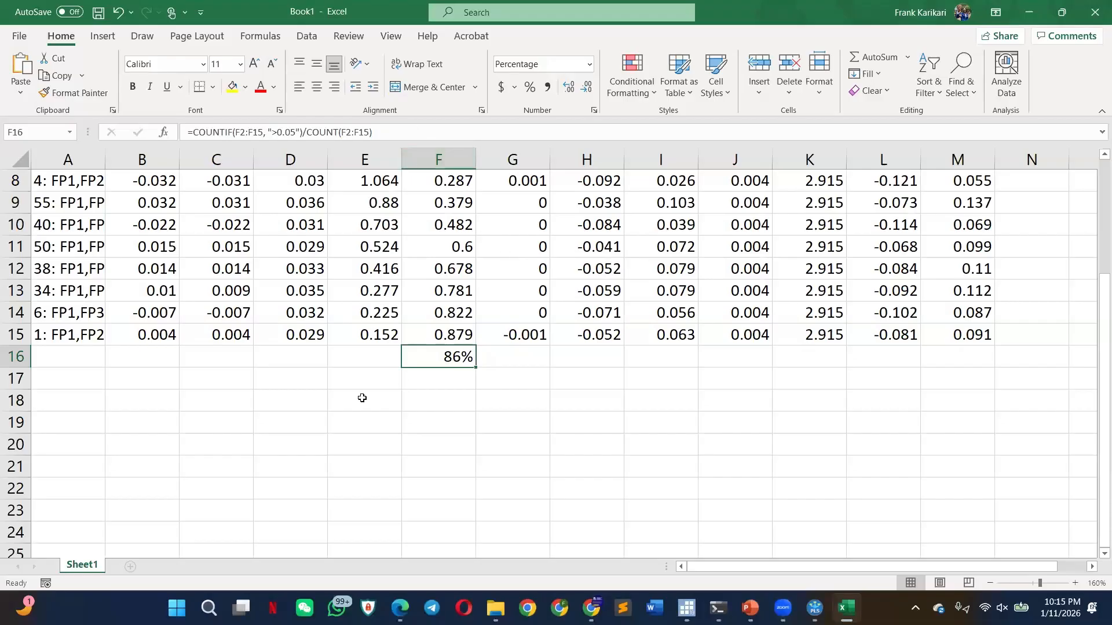
click(83, 404)
right_click(83, 405)
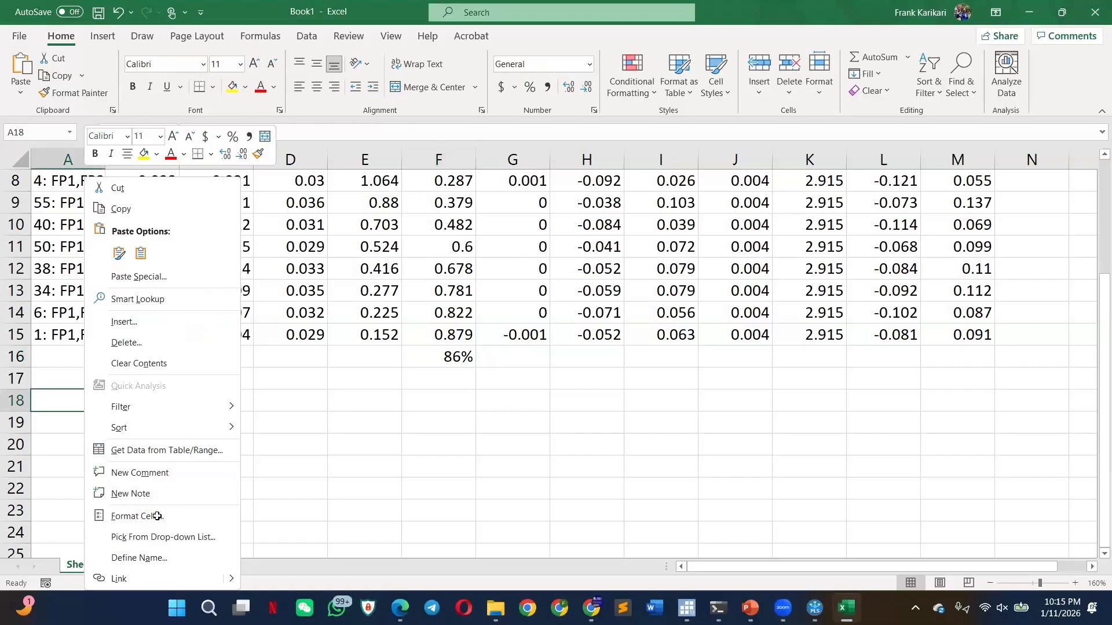
click(849, 577)
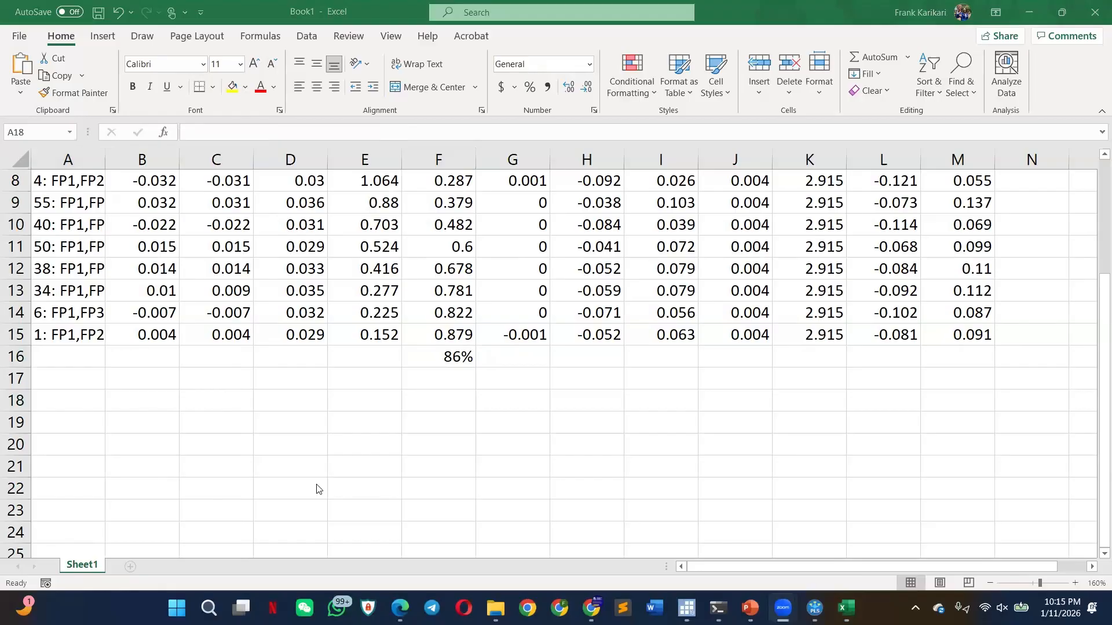
Add a second sheet to the workbook and paste the Laissez-fair table into cell A1, enlarged for reading
click(128, 567)
right_click(43, 169)
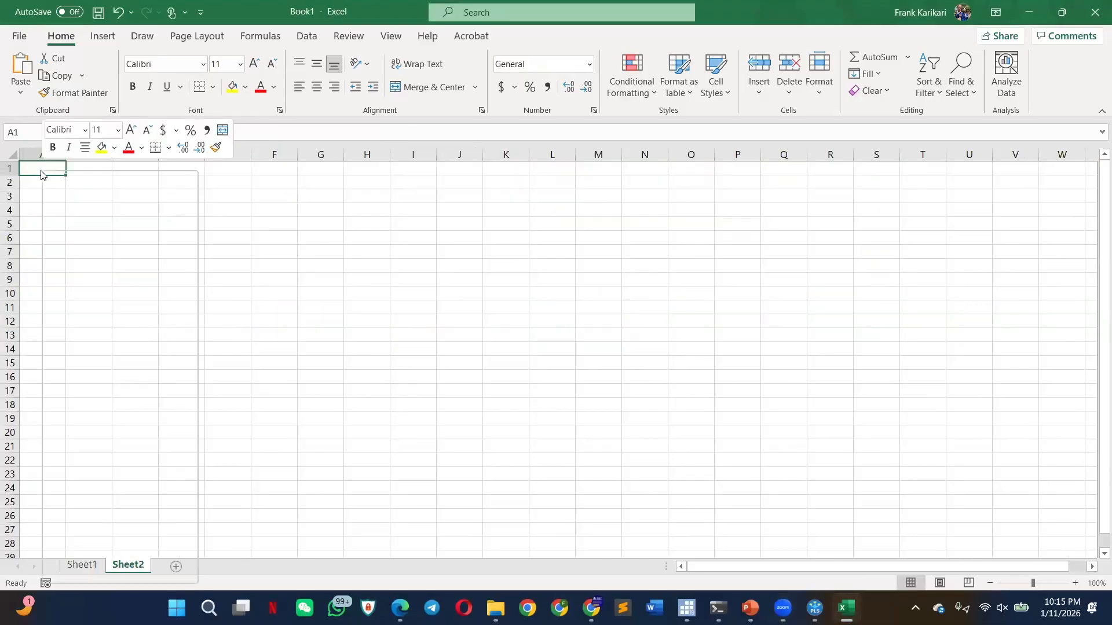
click(97, 249)
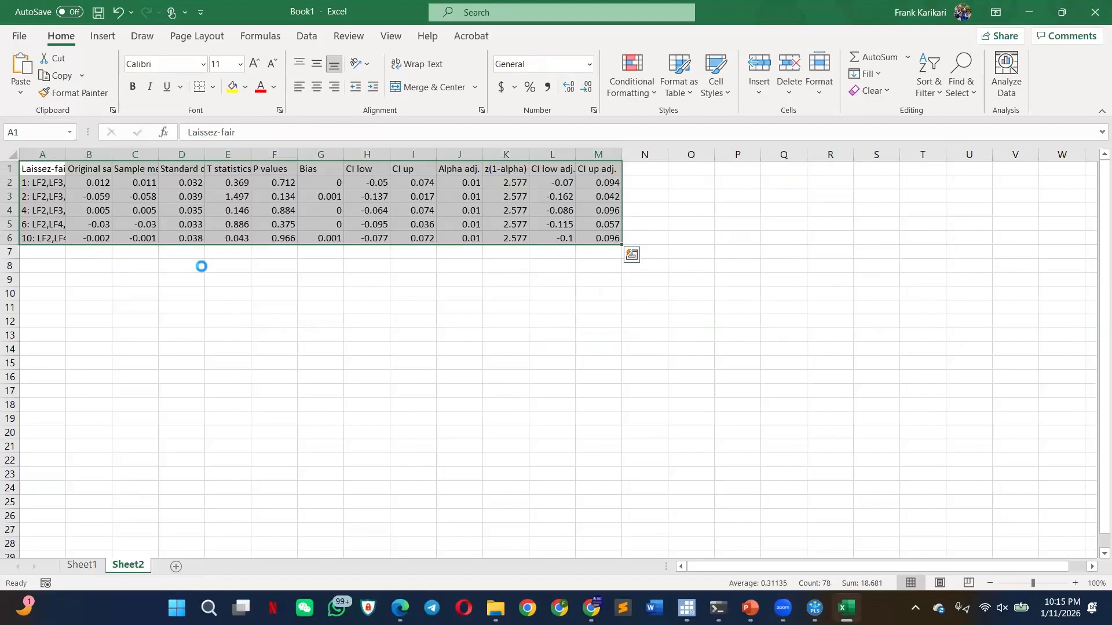
scroll(201, 266, up, 2)
scroll(201, 265, up, 3)
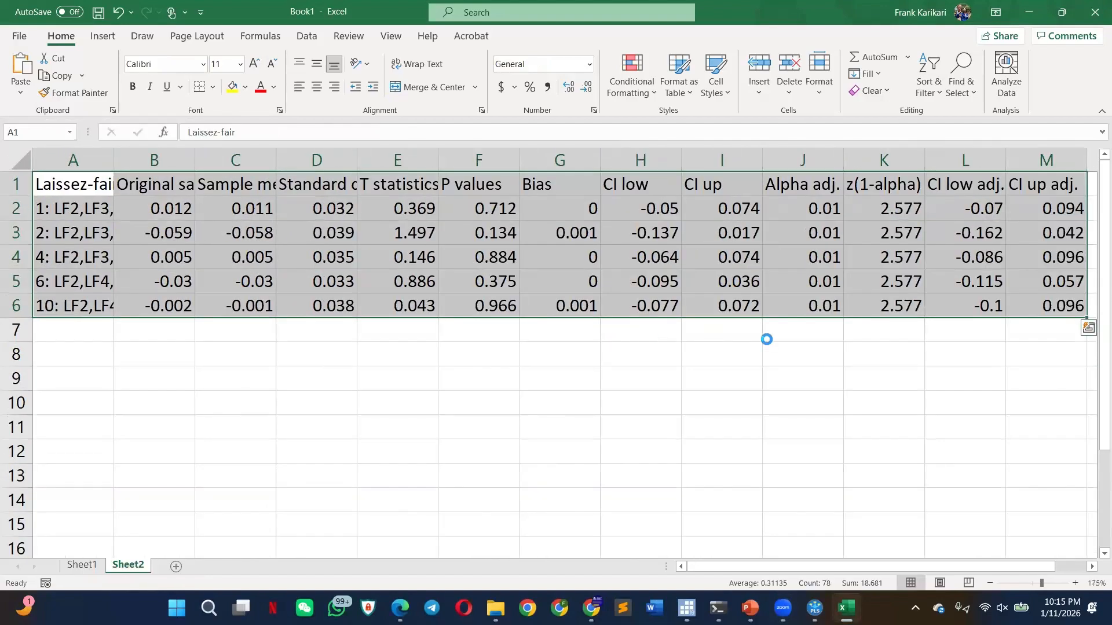
Try to carry the proportion formula from F16 on Sheet1 over to cell F7 on Sheet2
click(497, 334)
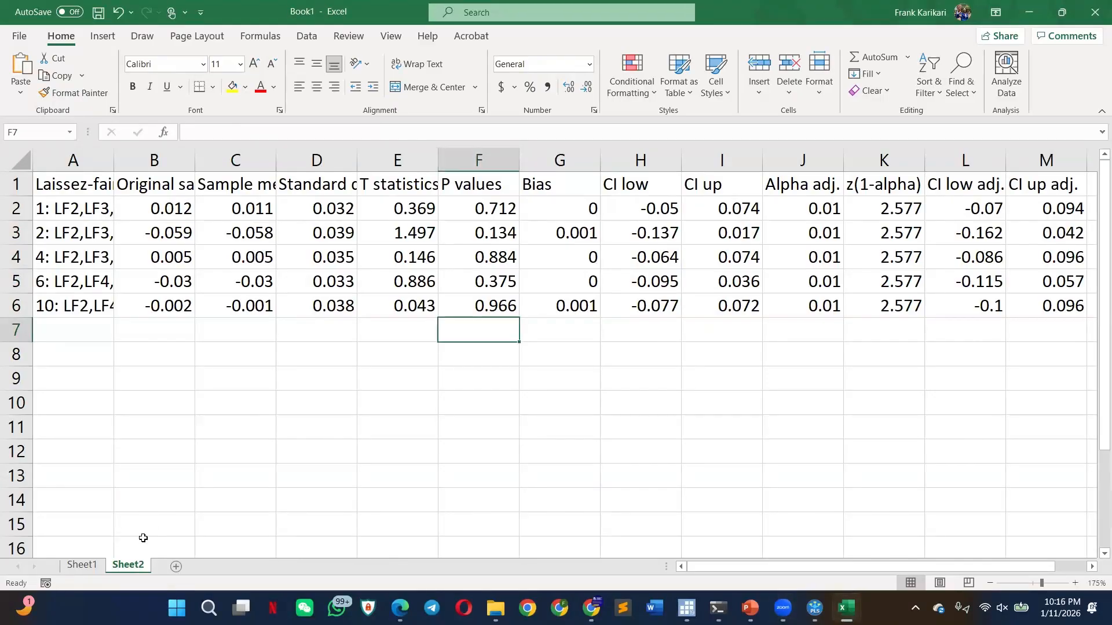
click(92, 565)
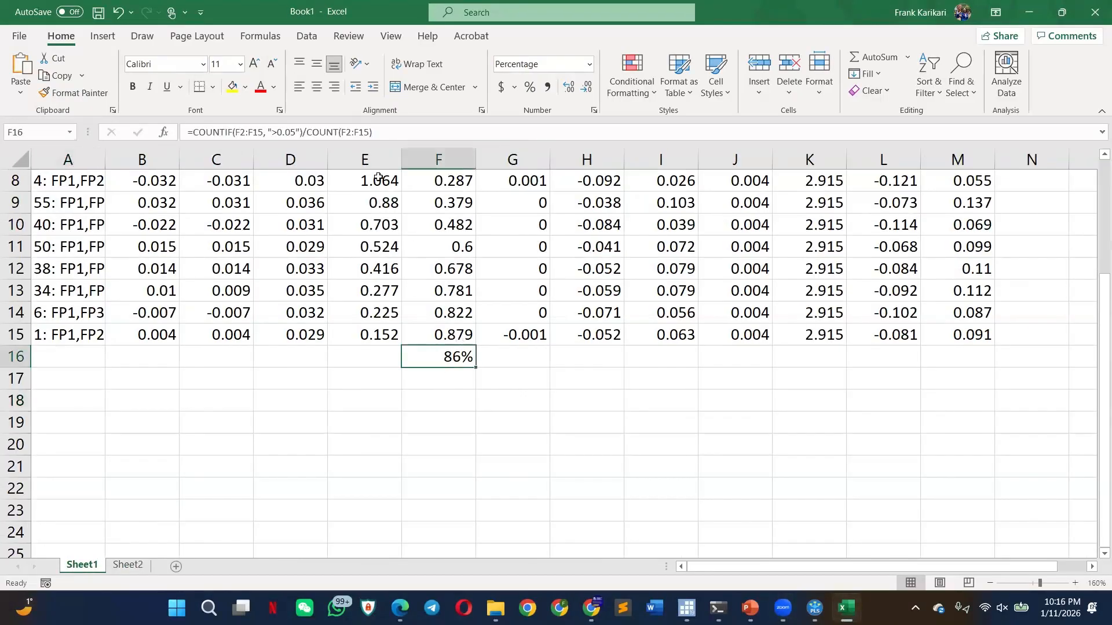
drag(374, 132, 145, 148)
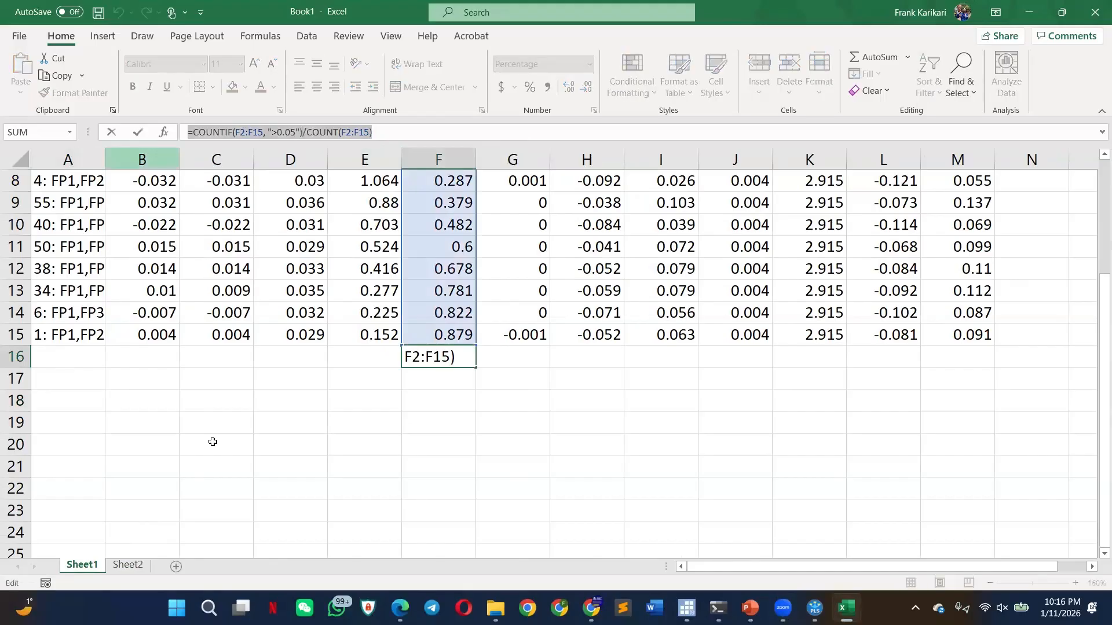
key(ctrl+c)
click(131, 568)
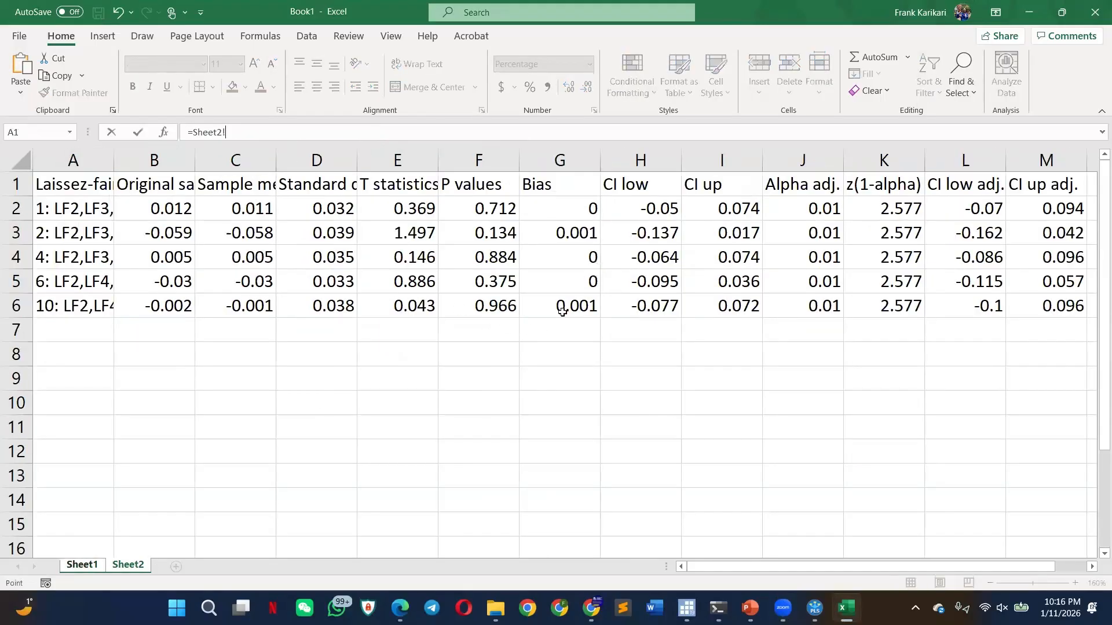
click(480, 331)
scroll(469, 400, down, 7)
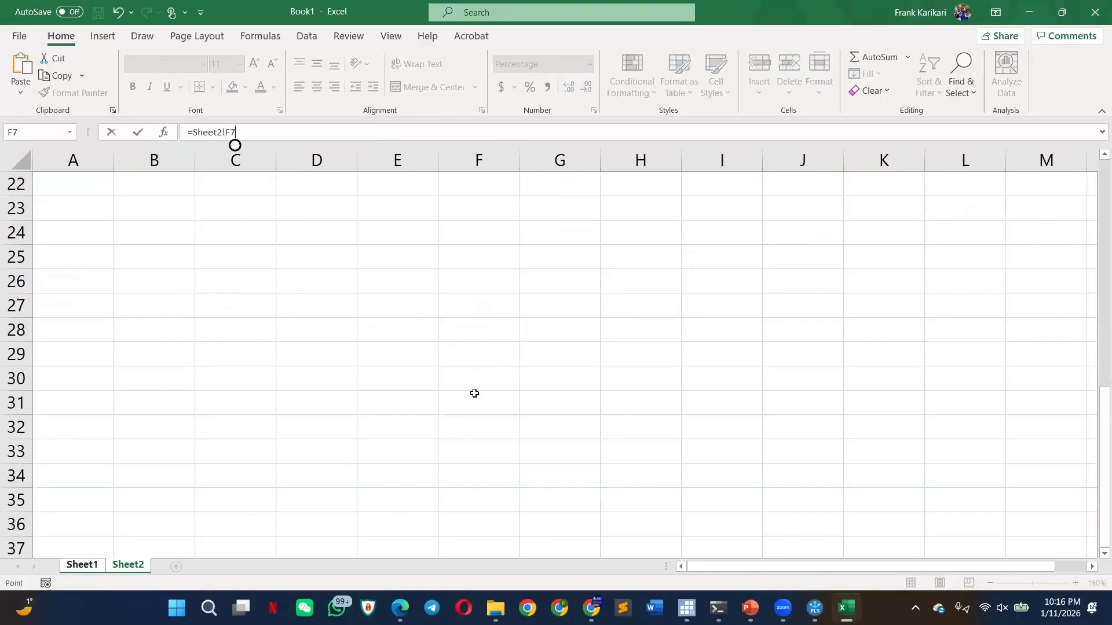
scroll(475, 393, up, 7)
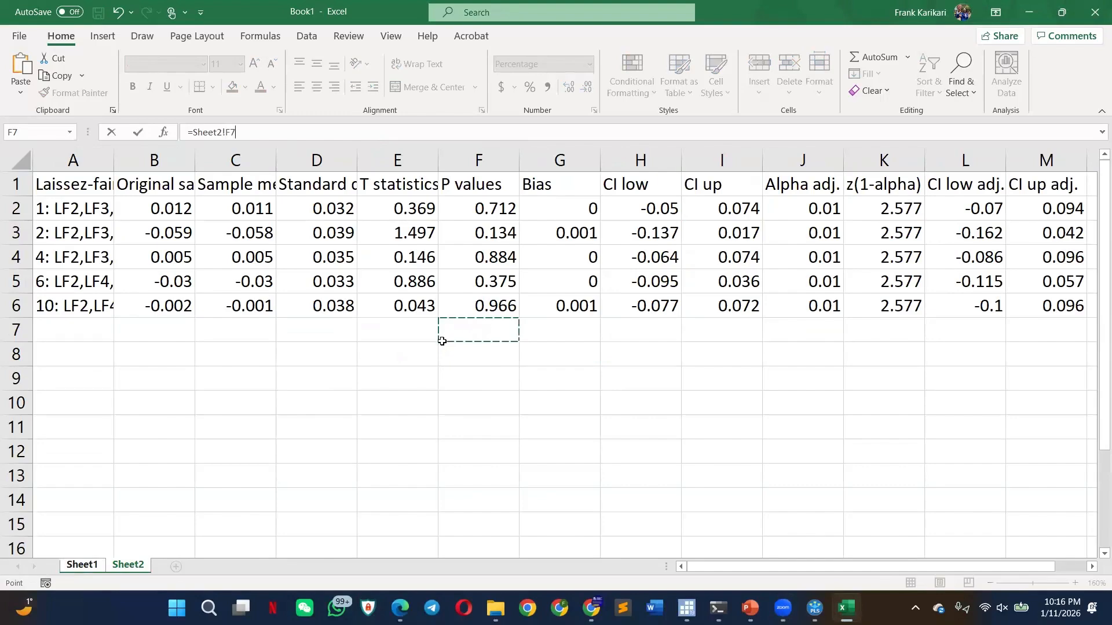
Cancel the unintended edit that replaced the F16 formula with a reference to Sheet2
key(ctrl+z)
key(ctrl+z)
key(ctrl+z)
key(ctrl+z)
key(ctrl+z)
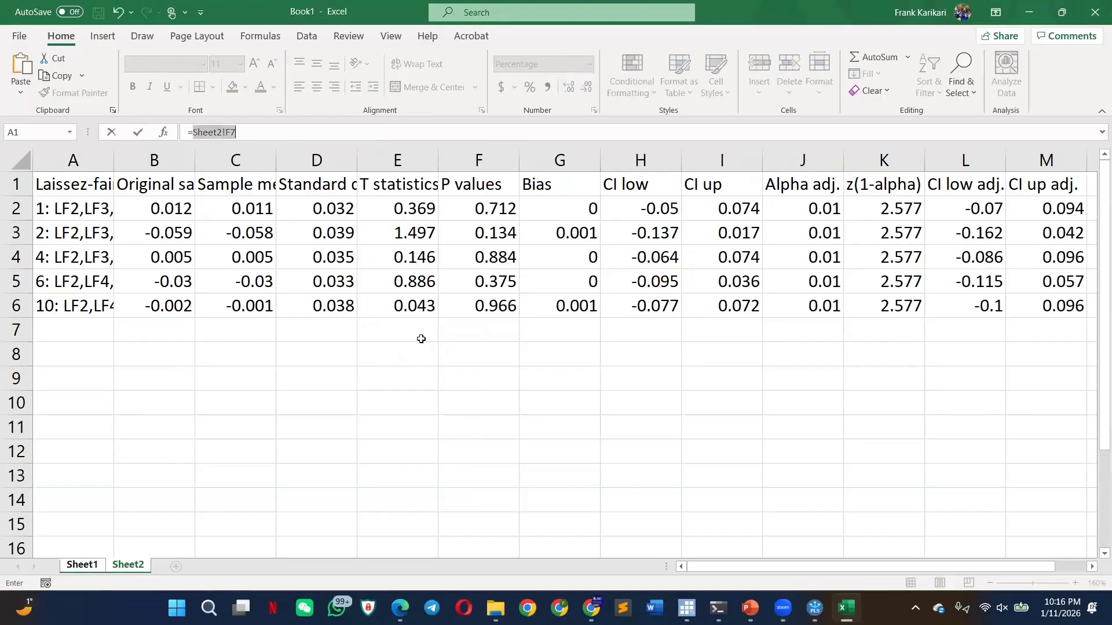
key(ctrl+y)
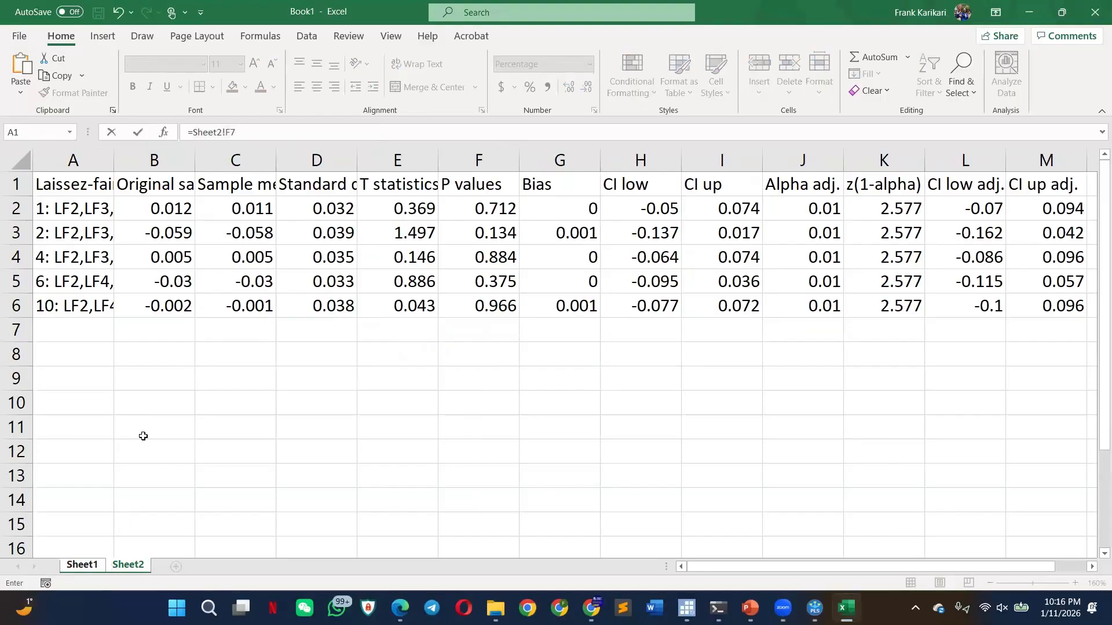
key(Escape)
Copy the formula =COUNTIF(F2:F15, ">0.05")/COUNT(F2:F15) from F16 on Sheet1 and paste it into F7 on Sheet2
key(F2)
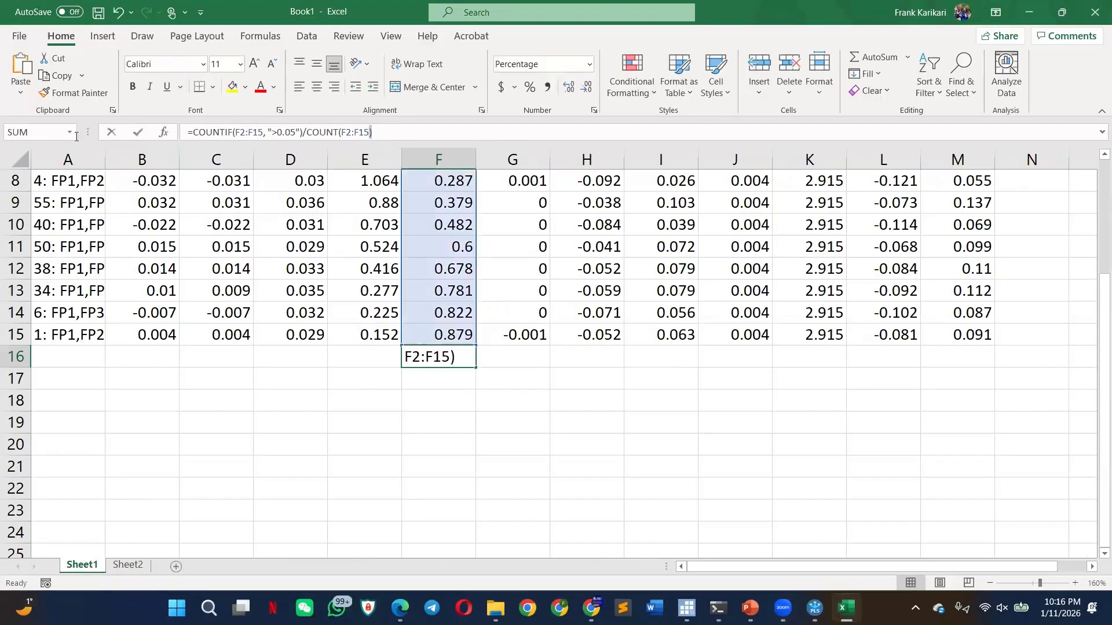
key(ctrl+a)
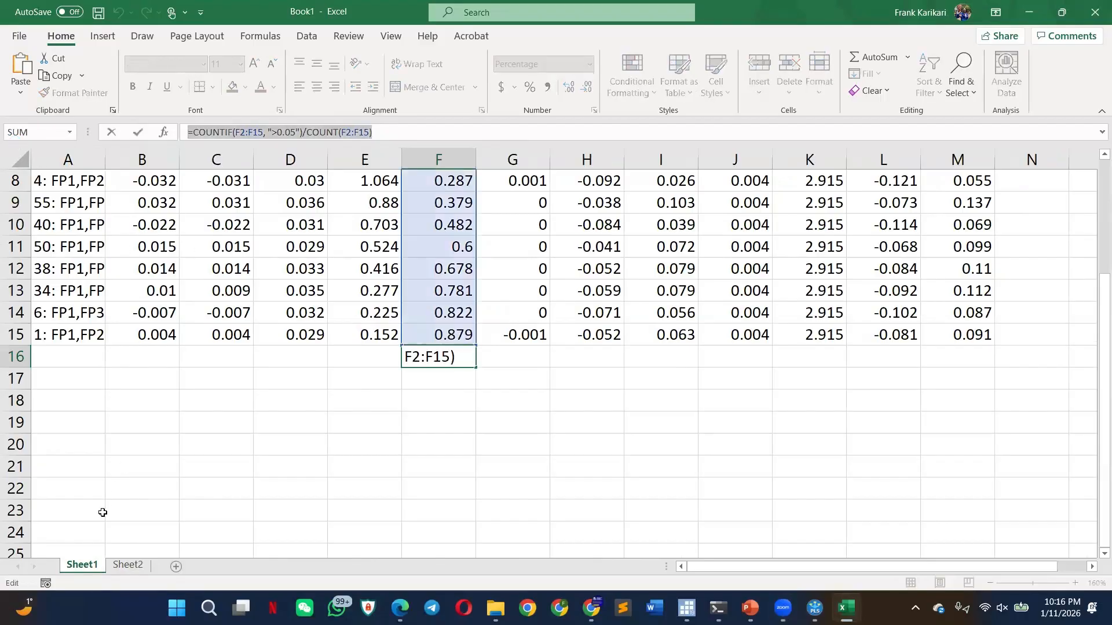
key(Escape)
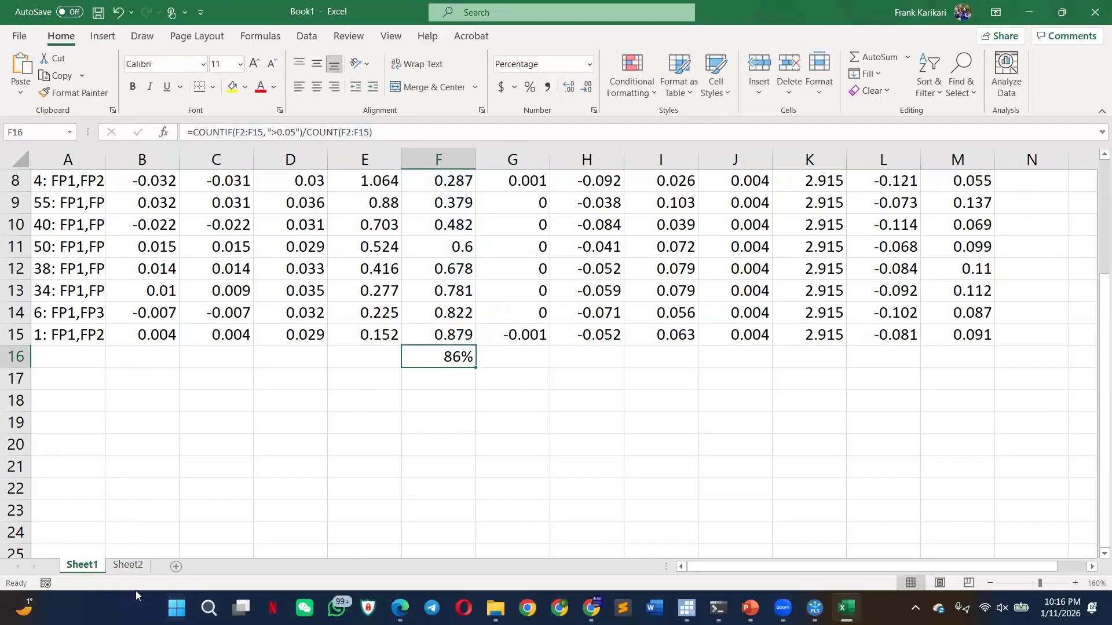
click(126, 565)
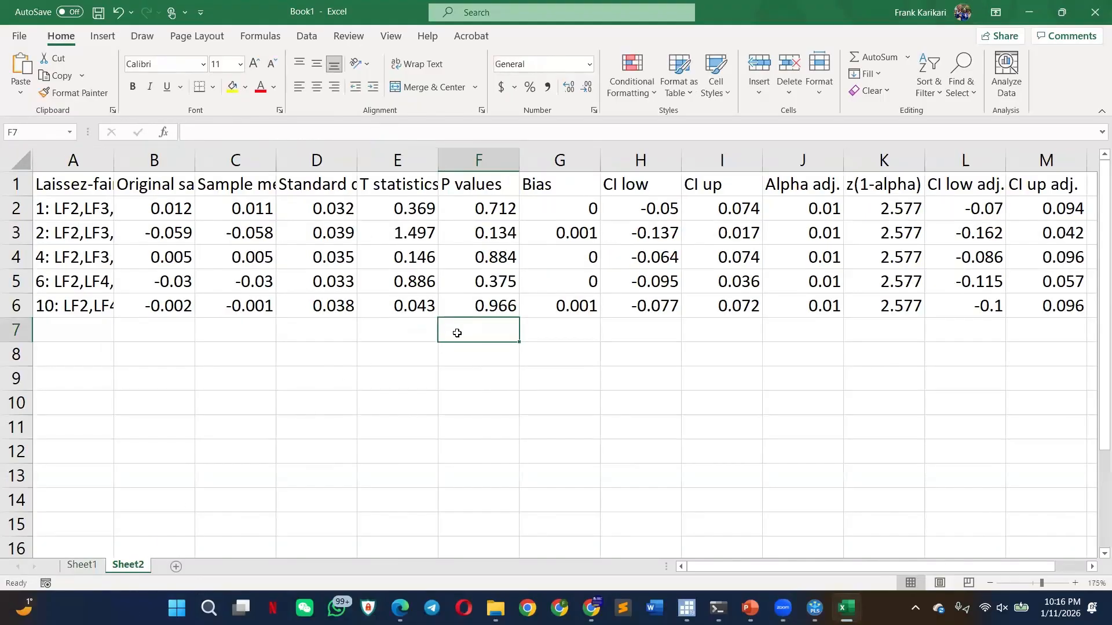
key(ctrl+v)
click(833, 281)
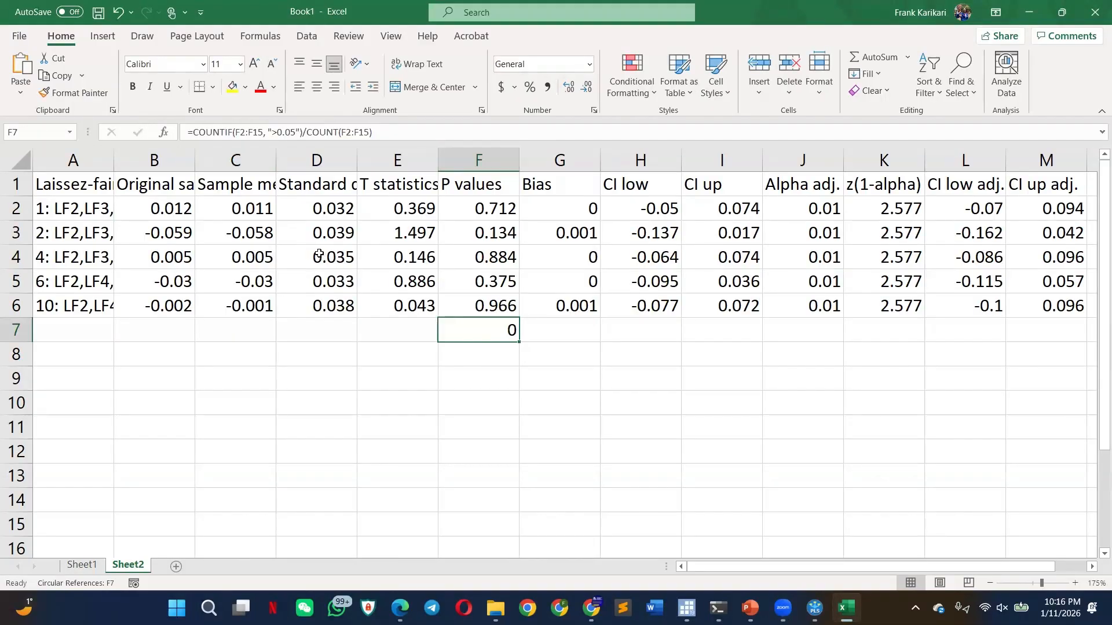
right_click(479, 333)
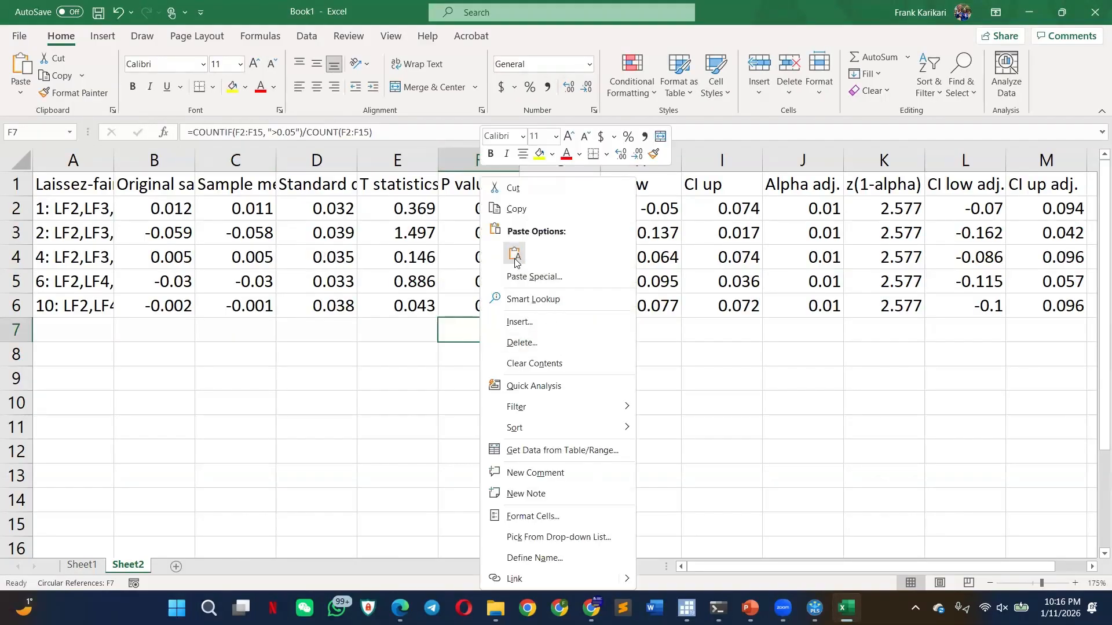
click(515, 258)
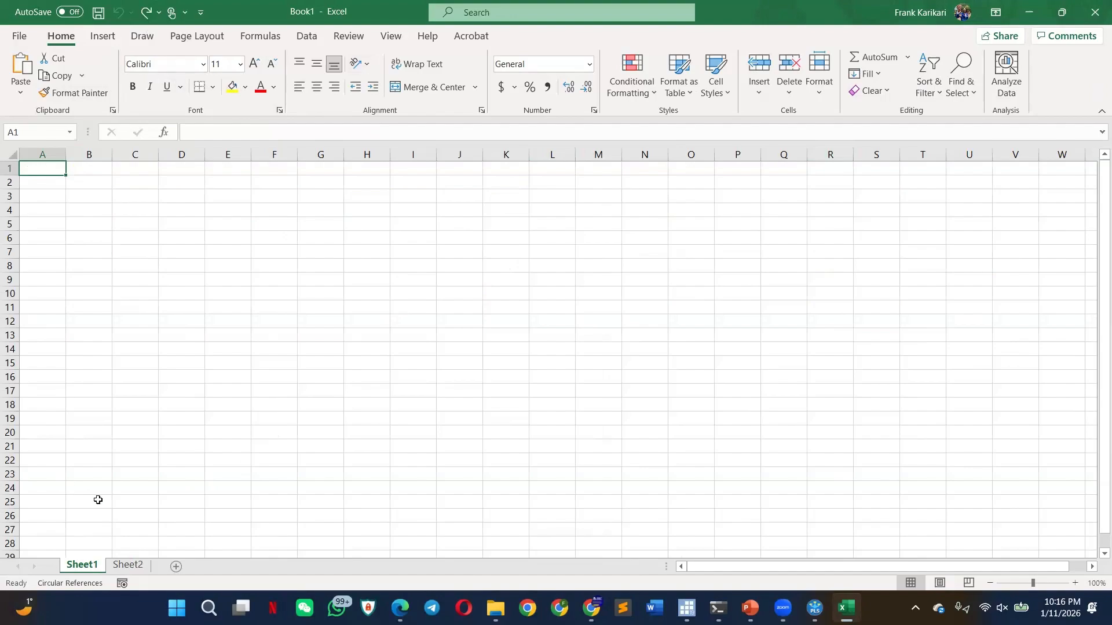
Check the contents of Sheet1 and Sheet2, and compare the formula in F7 with the P values above it
click(137, 566)
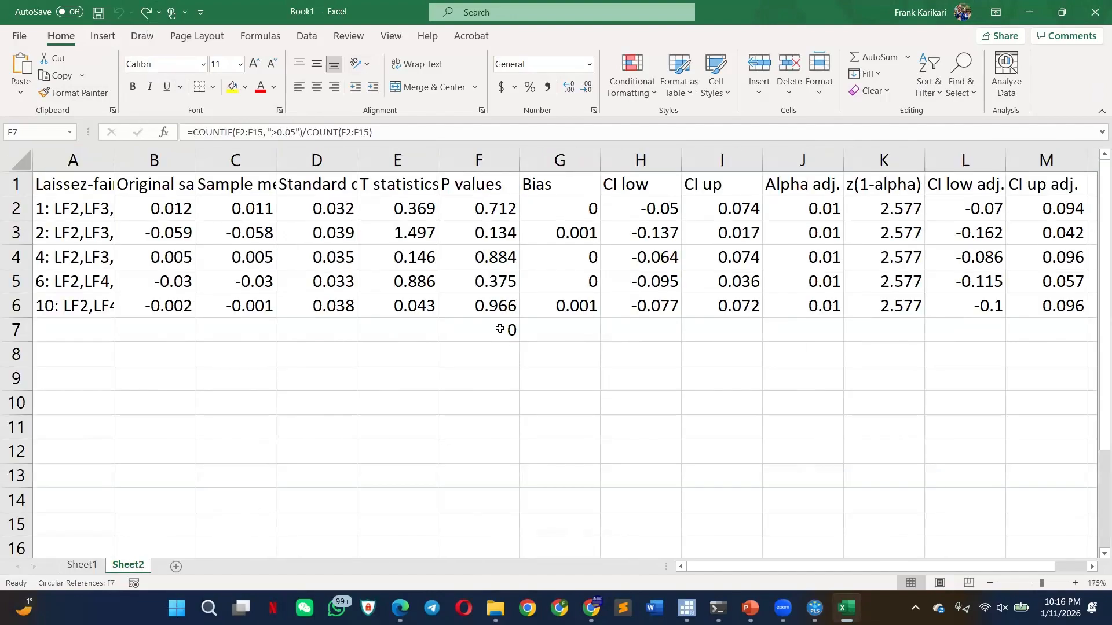
click(91, 567)
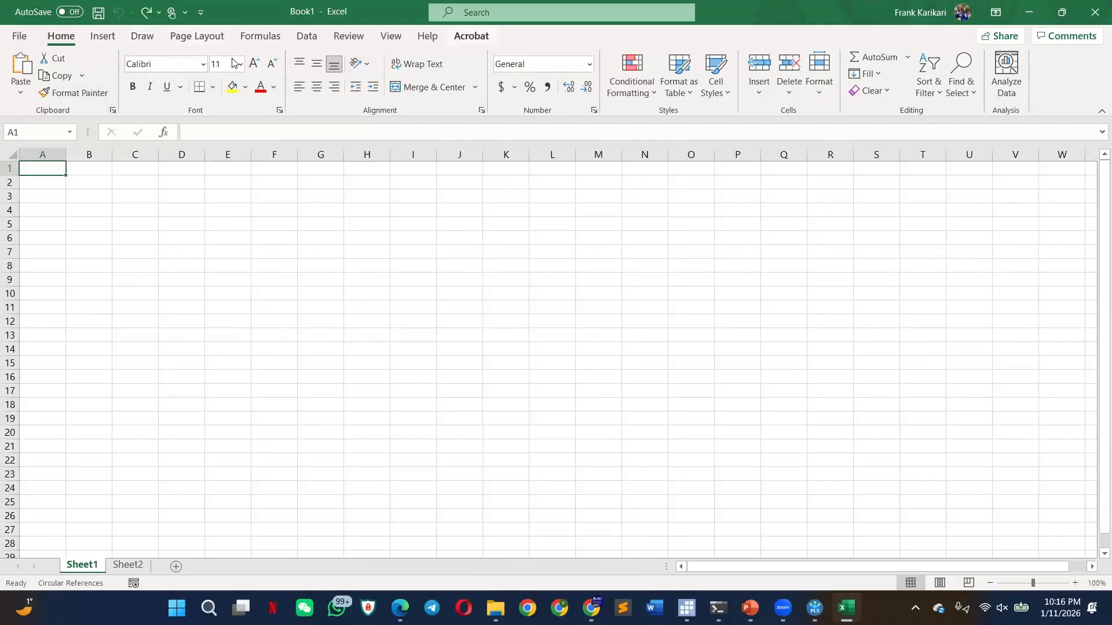
click(132, 564)
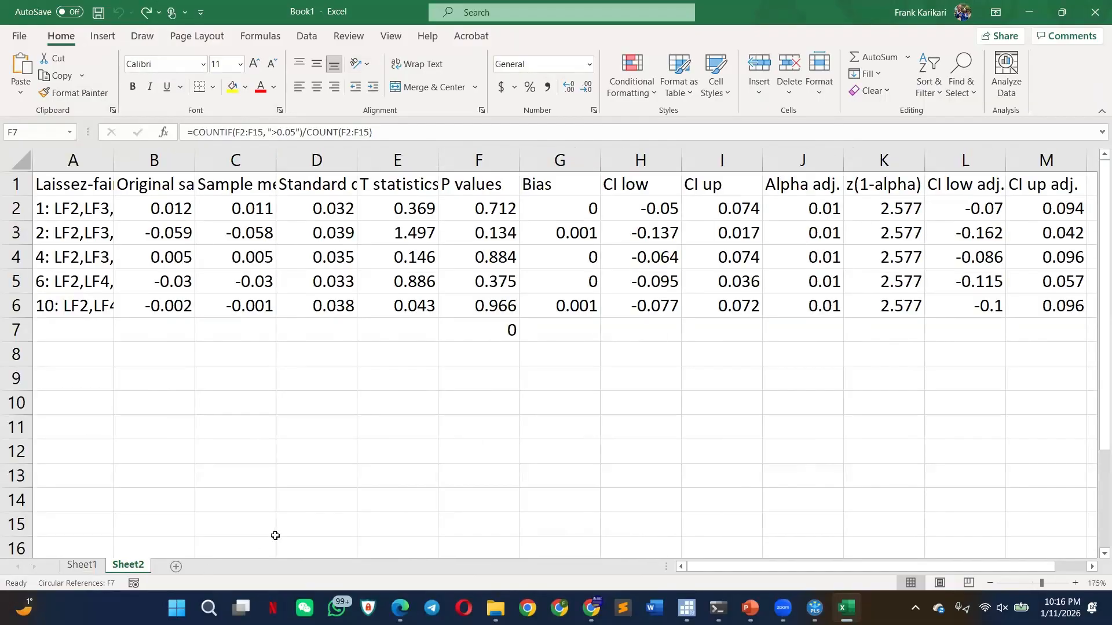
mouse_move(845, 608)
click(501, 234)
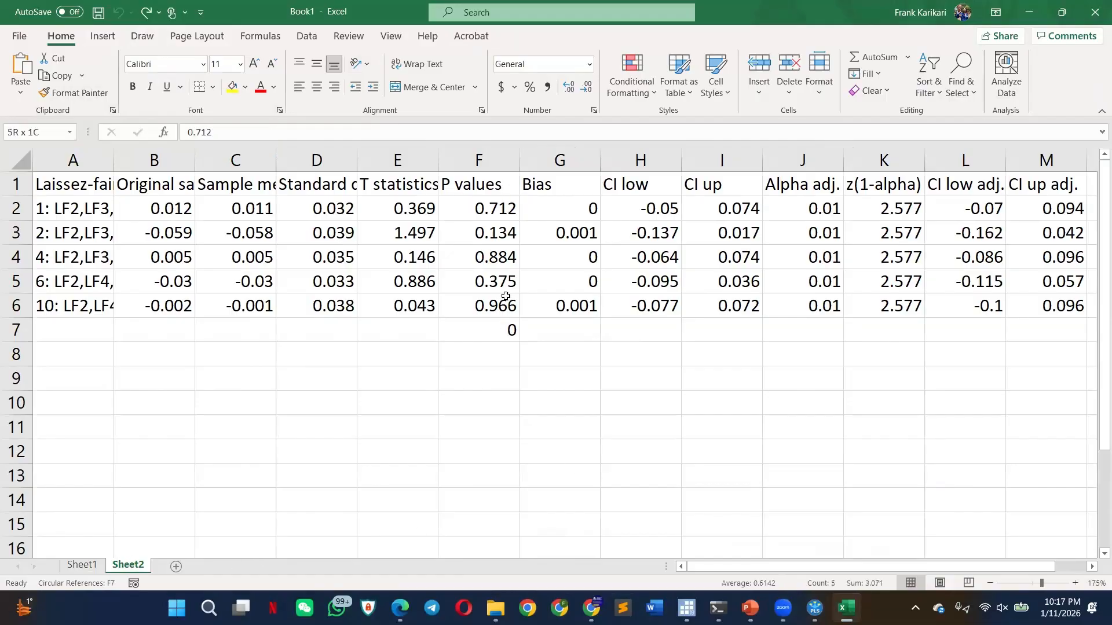
click(496, 289)
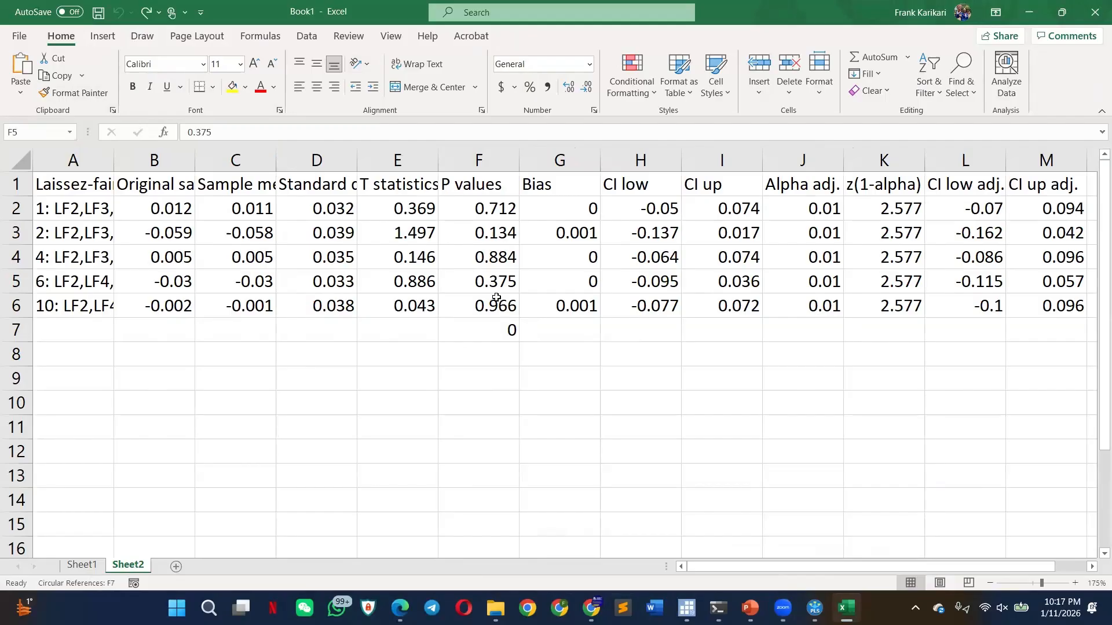
click(498, 301)
click(495, 280)
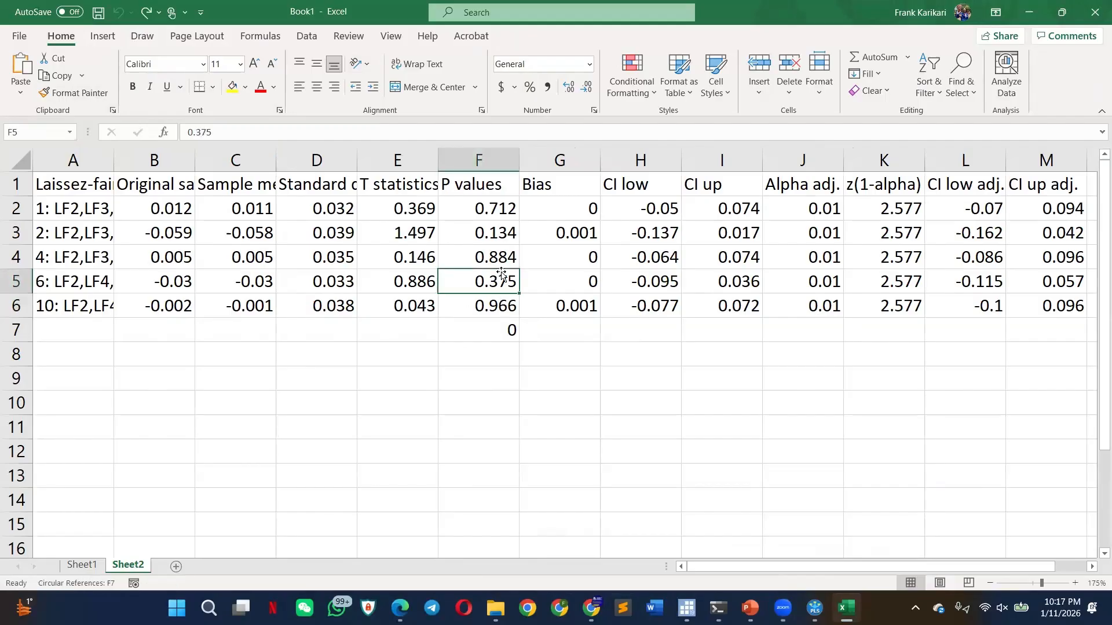
click(94, 565)
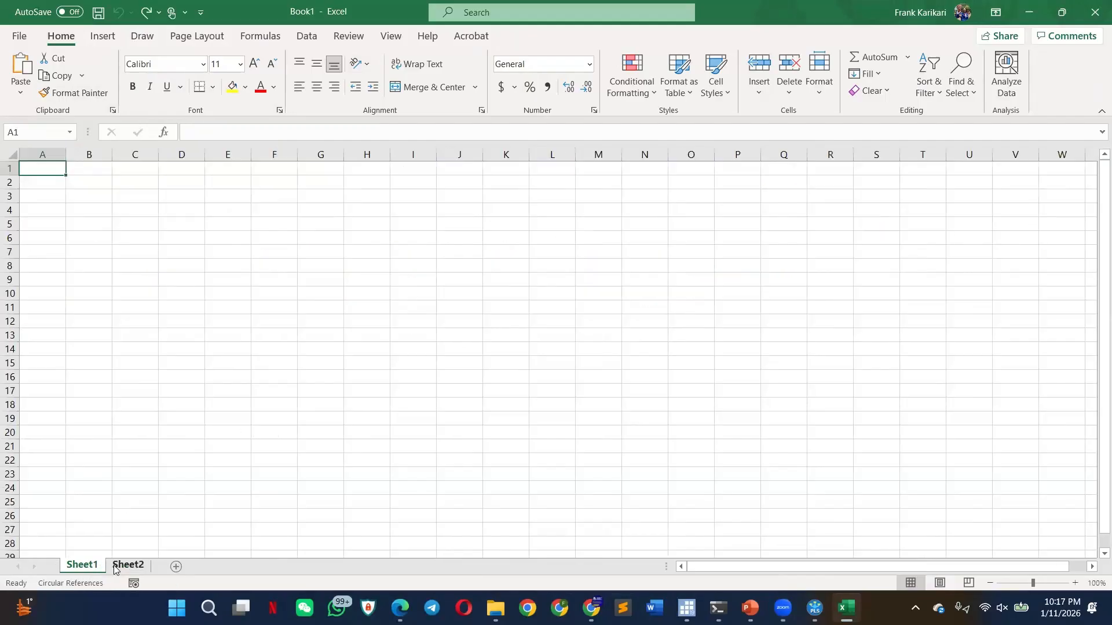
click(123, 566)
click(484, 327)
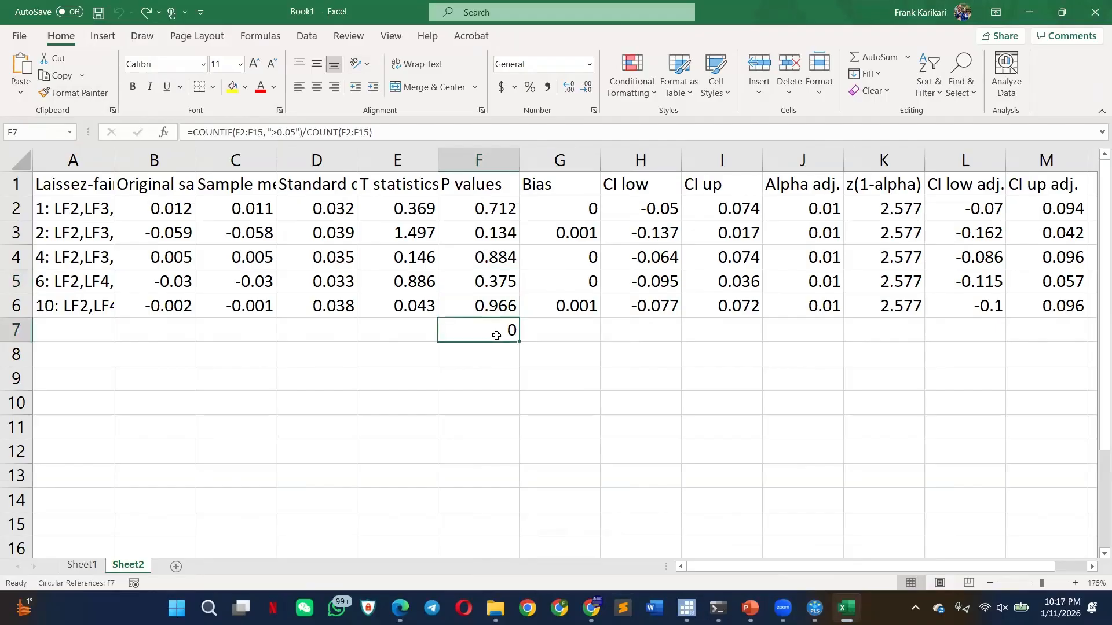
Examine the Laissez-fair P values in F2:F6 on Sheet2 and switch back to the SmartPLS results
click(496, 207)
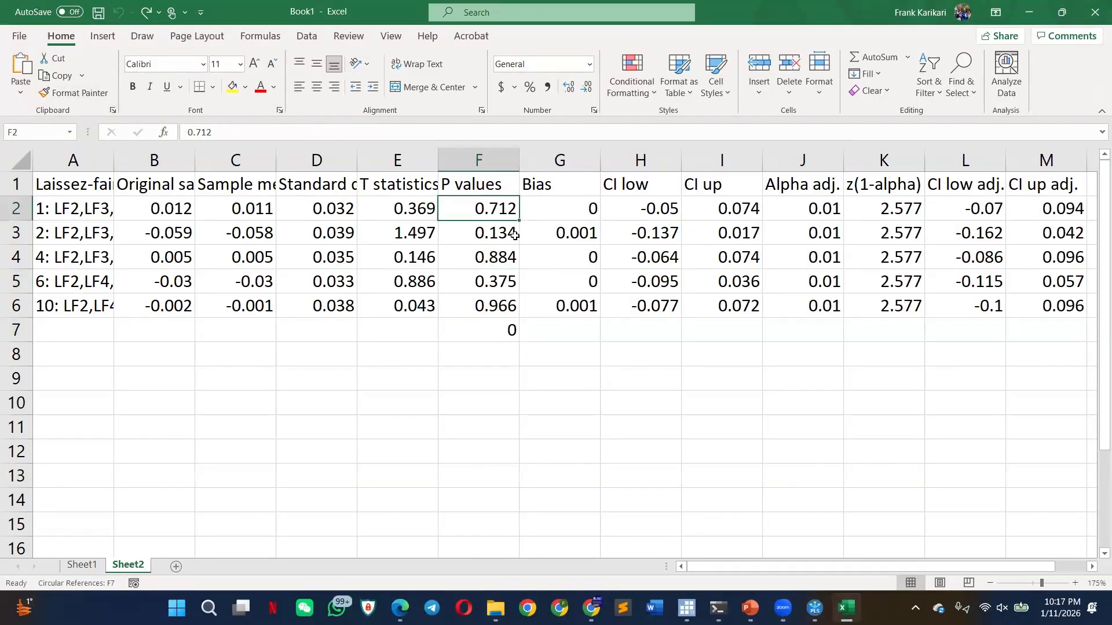
click(500, 262)
drag(504, 203, 504, 305)
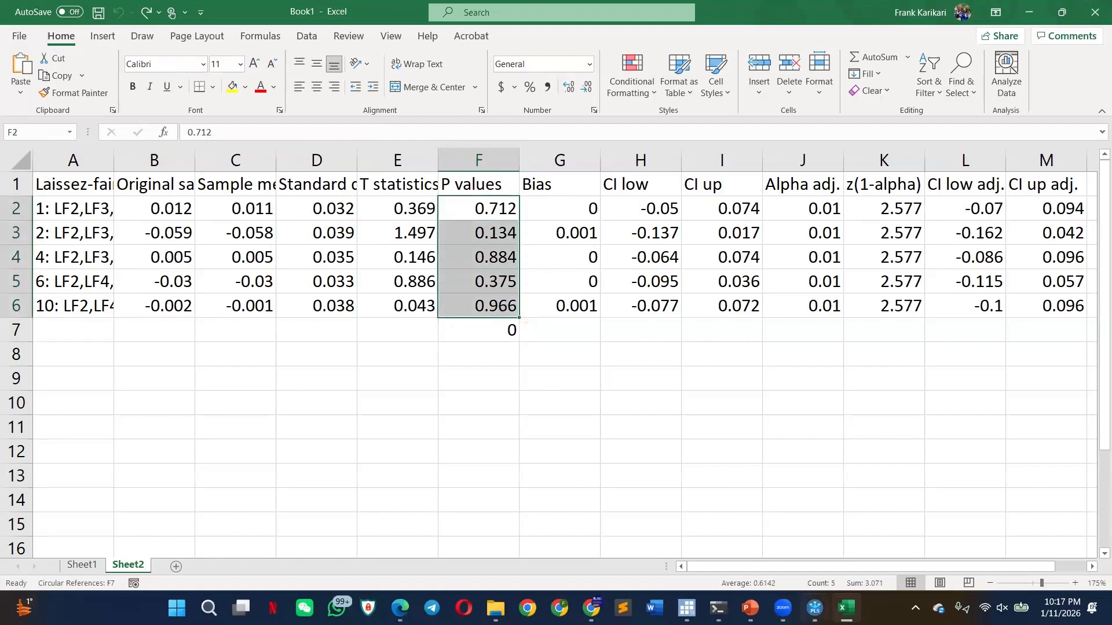
click(815, 608)
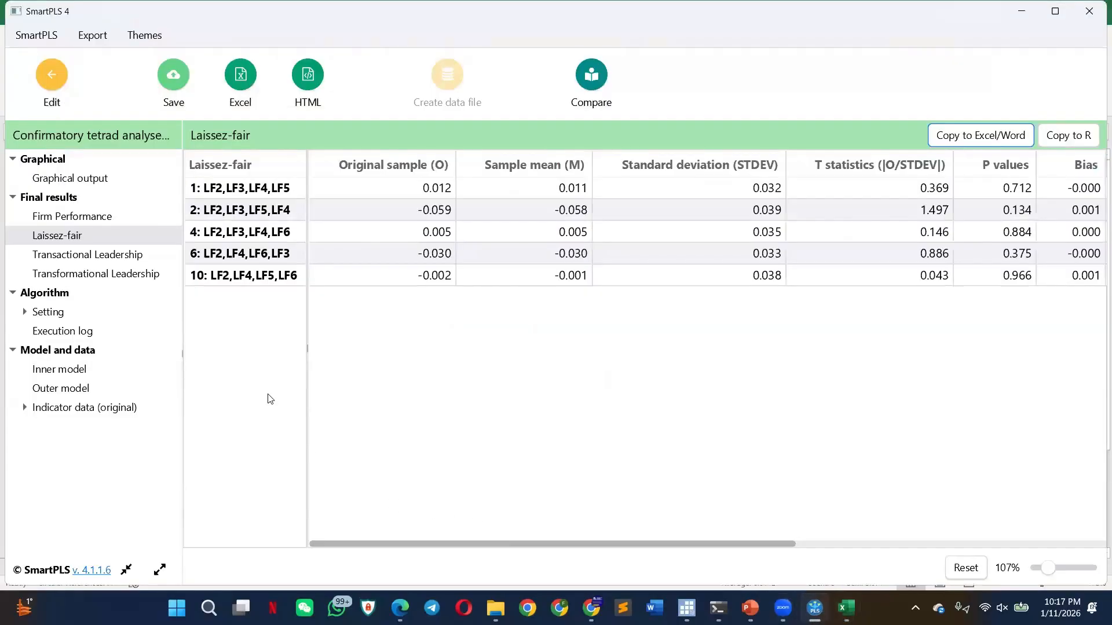
Copy the Transactional Leadership tetrad results from SmartPLS and paste them into Excel's Sheet3 starting at A1
click(121, 258)
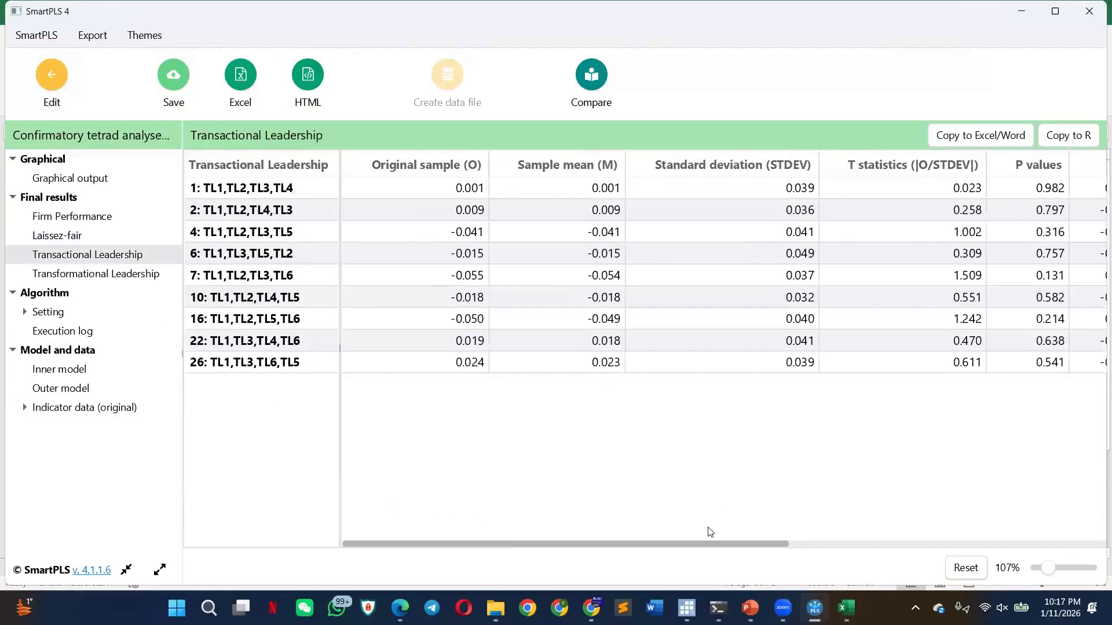
drag(709, 544, 928, 569)
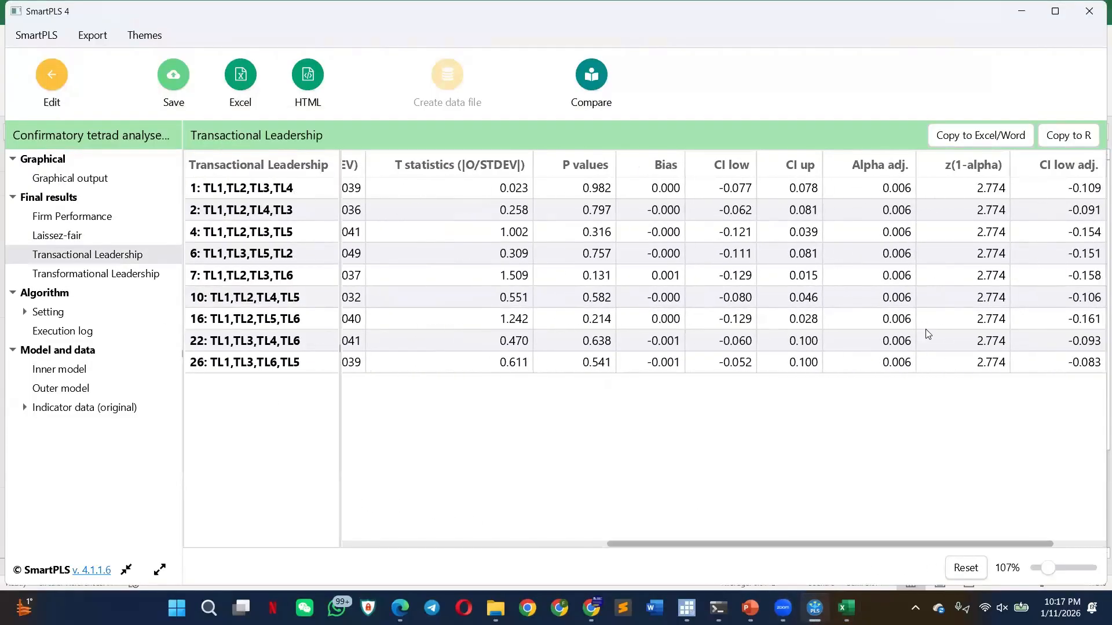
drag(914, 544, 973, 544)
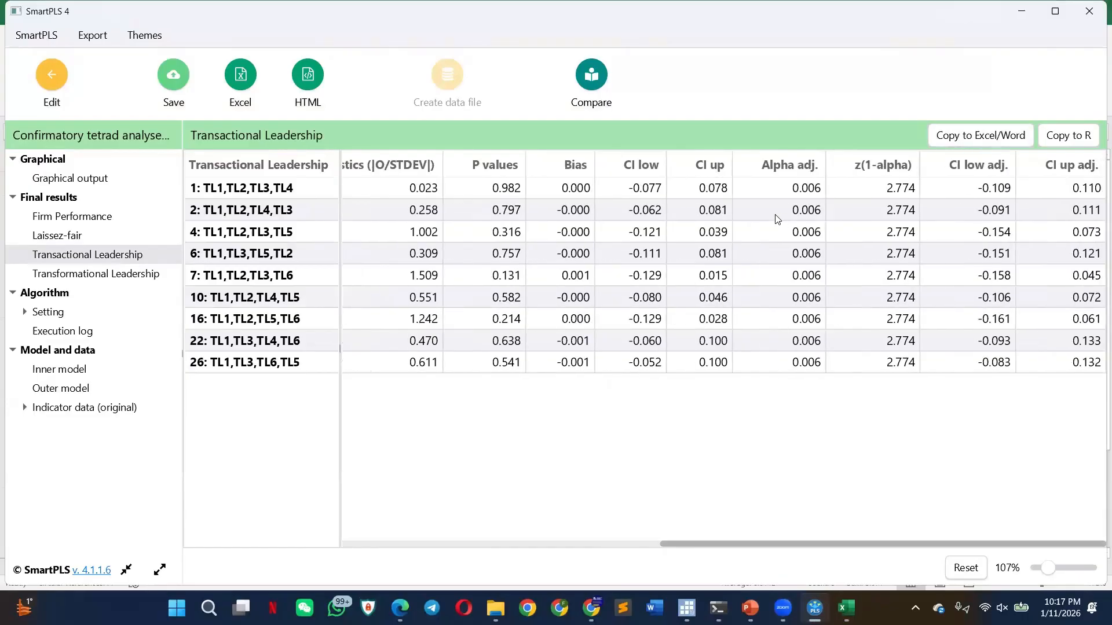
click(968, 143)
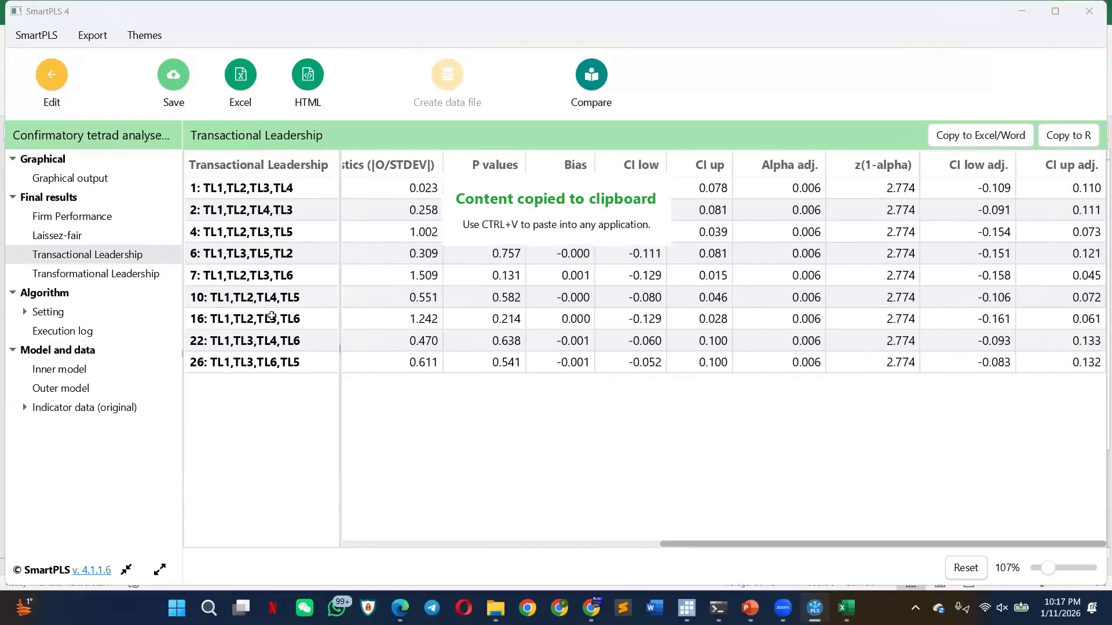
click(846, 607)
click(174, 566)
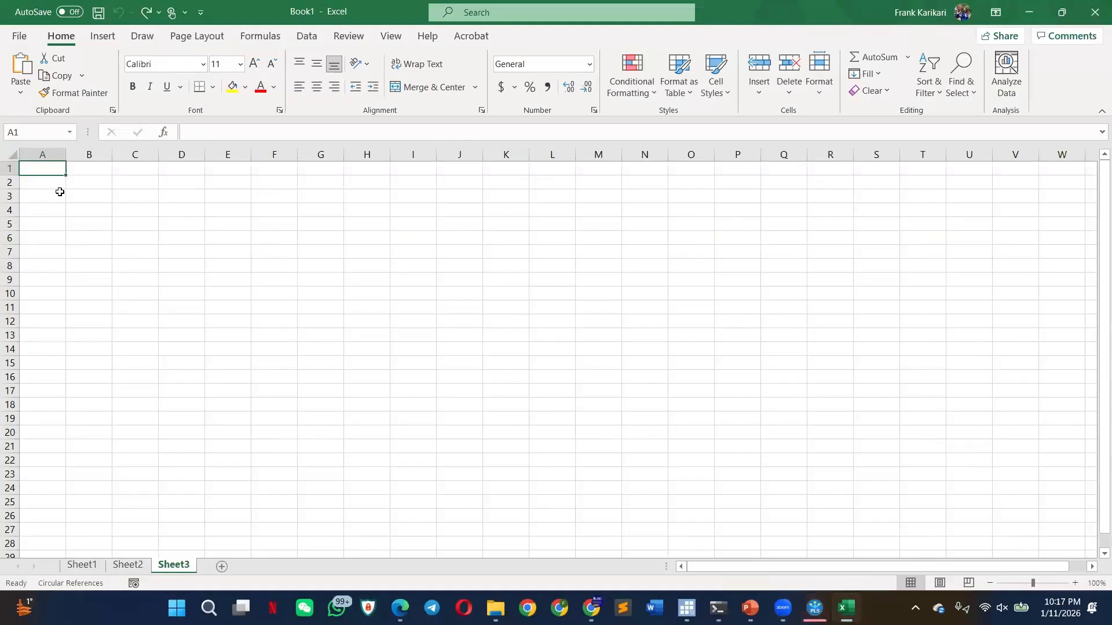
right_click(54, 168)
click(110, 247)
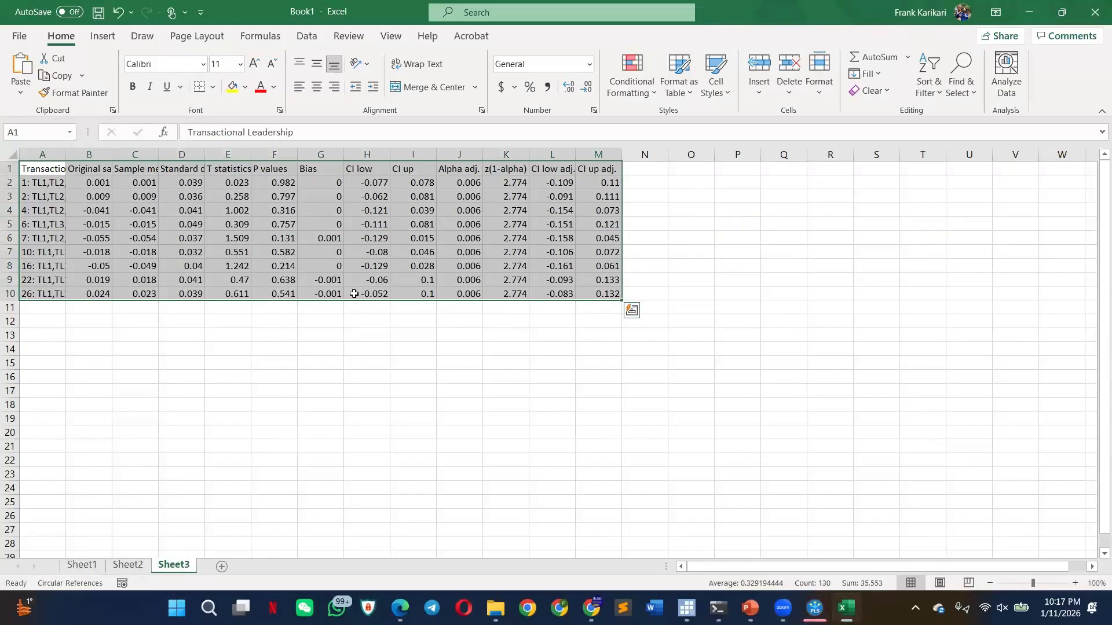
Examine the Transactional Leadership P values in F2:F10 on Sheet3
ctrl+scroll(365, 283, up, 3)
click(414, 197)
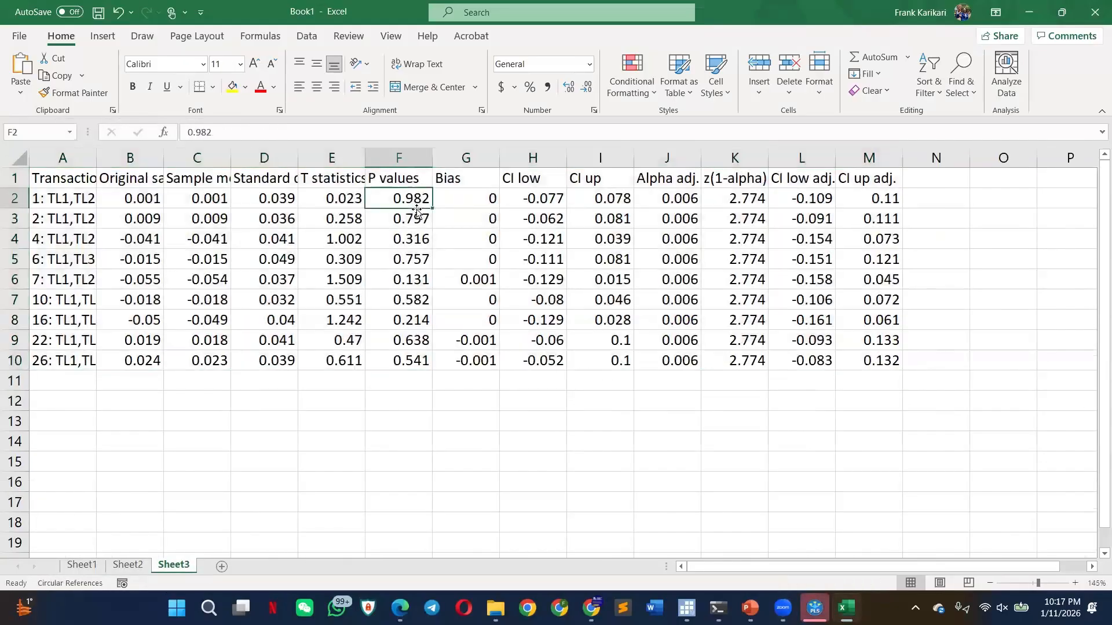
shift+click(420, 360)
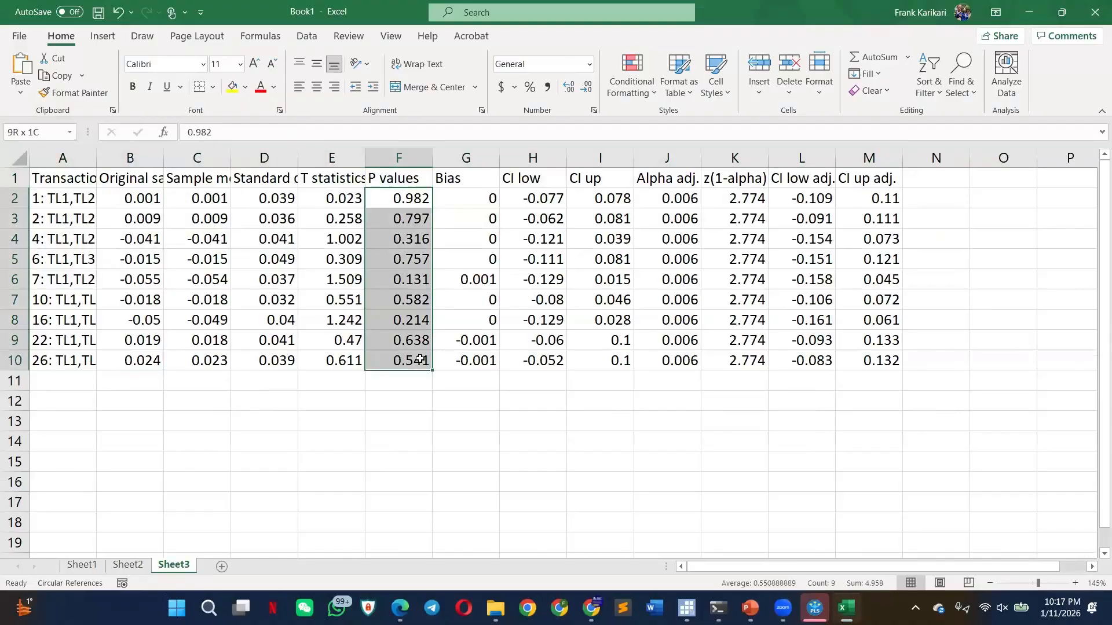
Copy the Transformational Leadership tetrad results from SmartPLS and paste them at A1 of a new Excel sheet
key(alt+Tab)
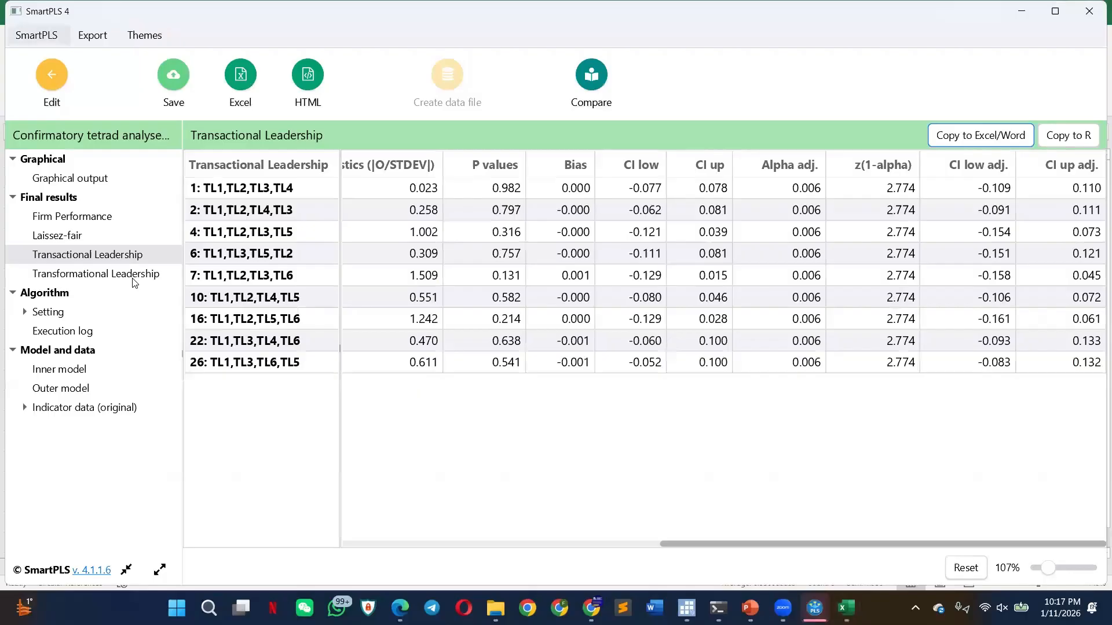
click(133, 279)
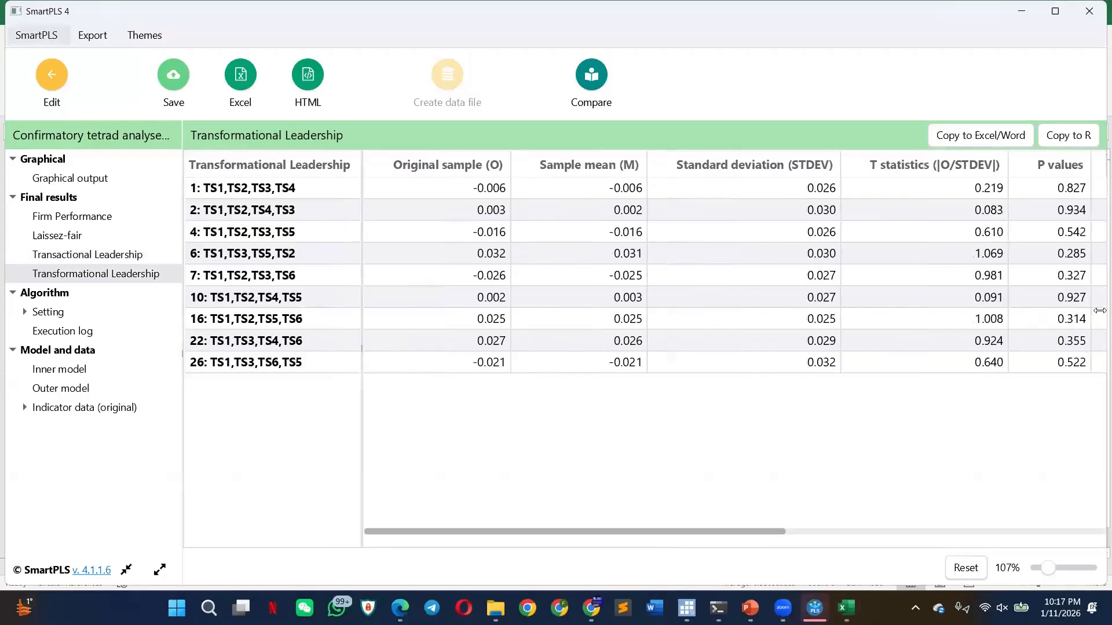
click(958, 137)
key(alt+Tab)
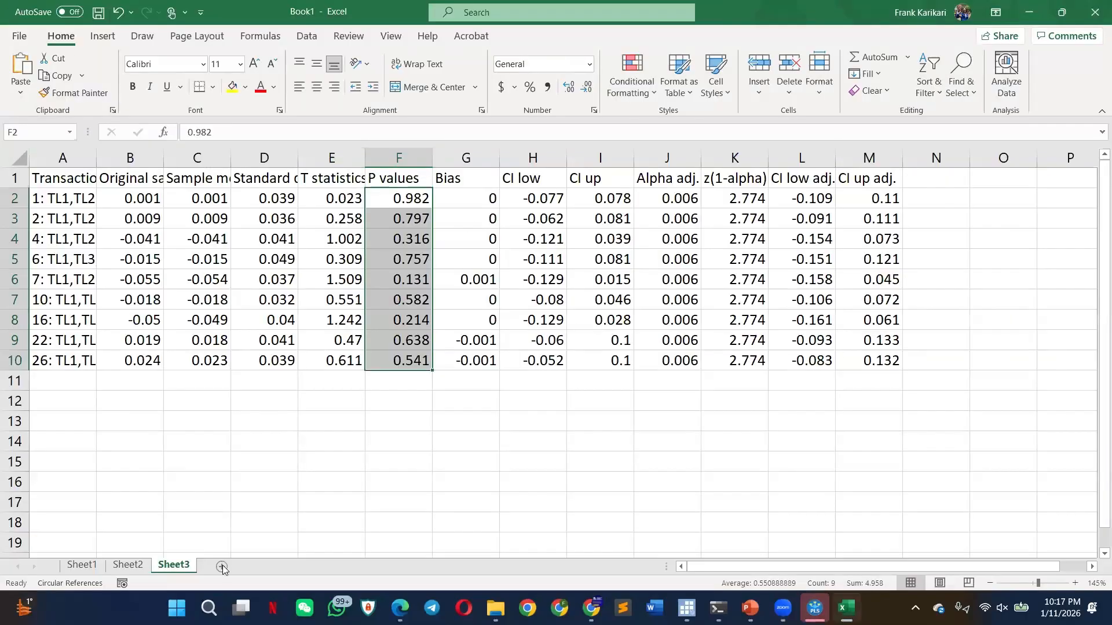
click(223, 565)
right_click(77, 190)
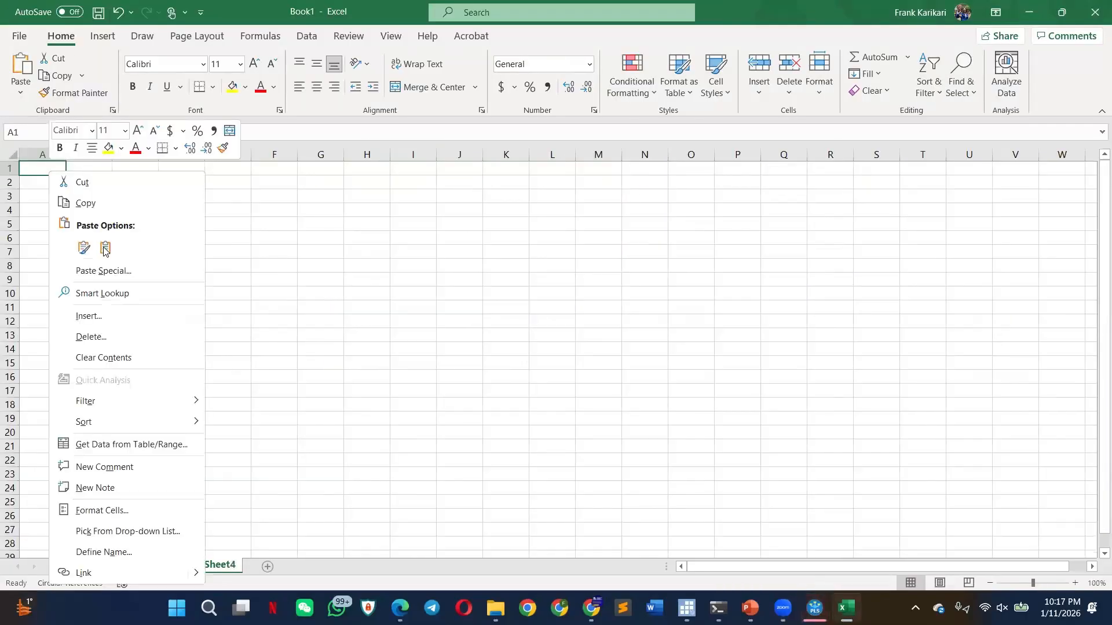
click(104, 249)
Examine the Transformational Leadership P values in column F on Sheet4
ctrl+scroll(388, 294, up, 6)
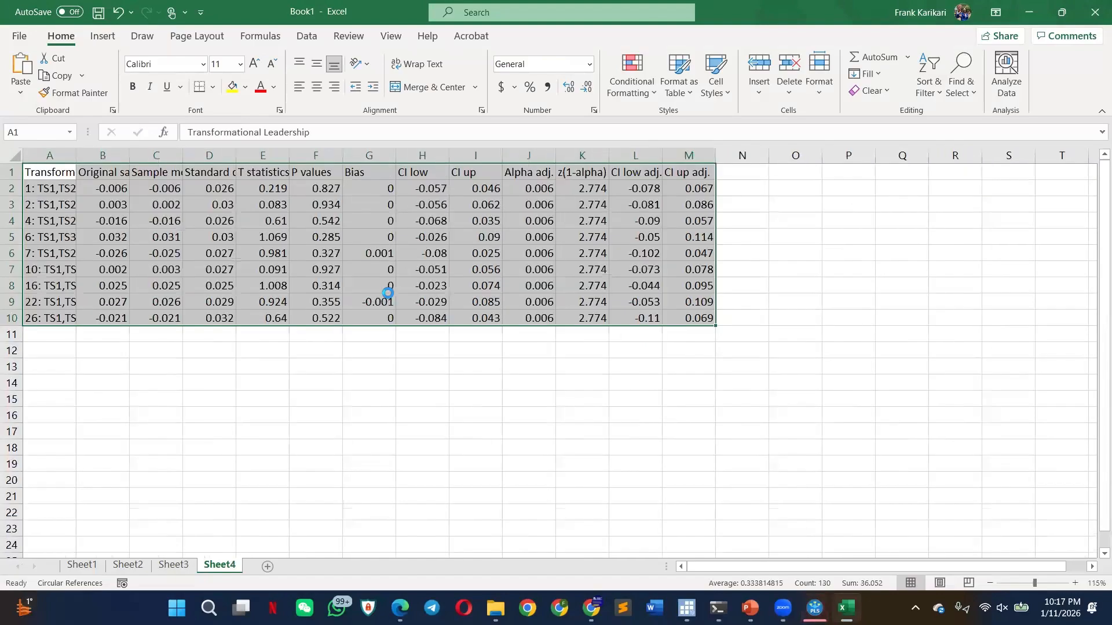
click(547, 211)
drag(526, 370, 539, 399)
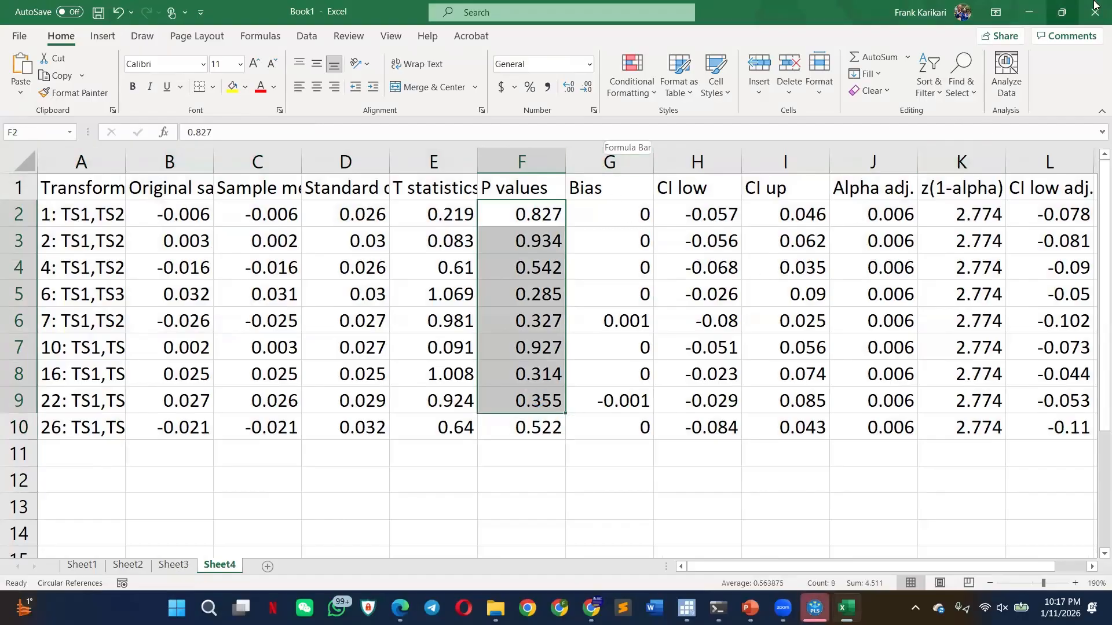
click(597, 391)
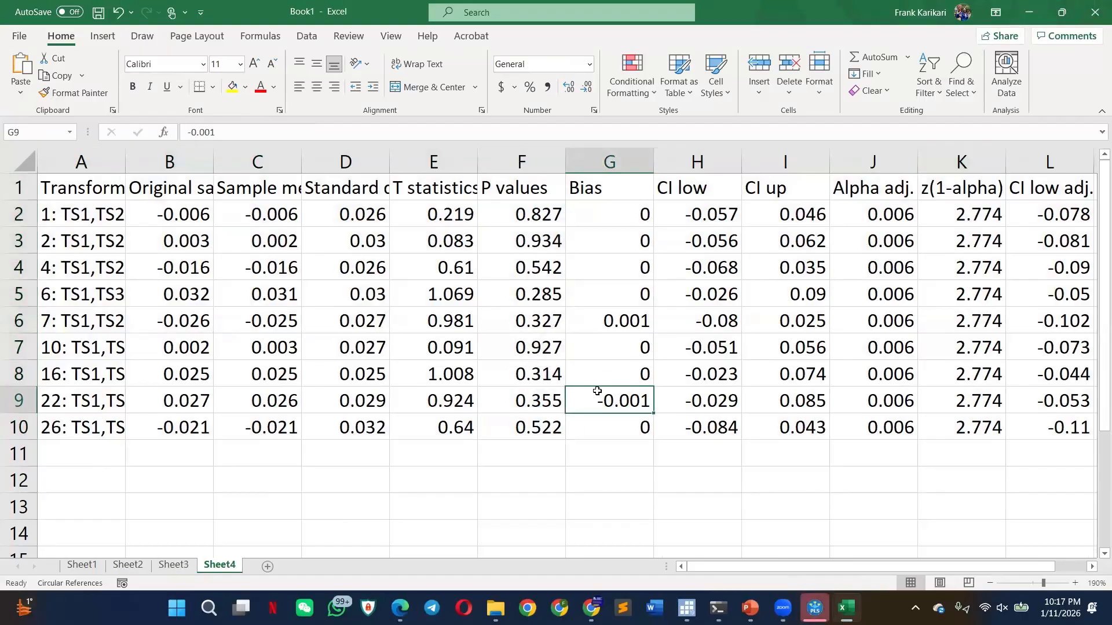
Close the Book1 workbook and return to the SmartPLS results report
click(1094, 12)
click(624, 382)
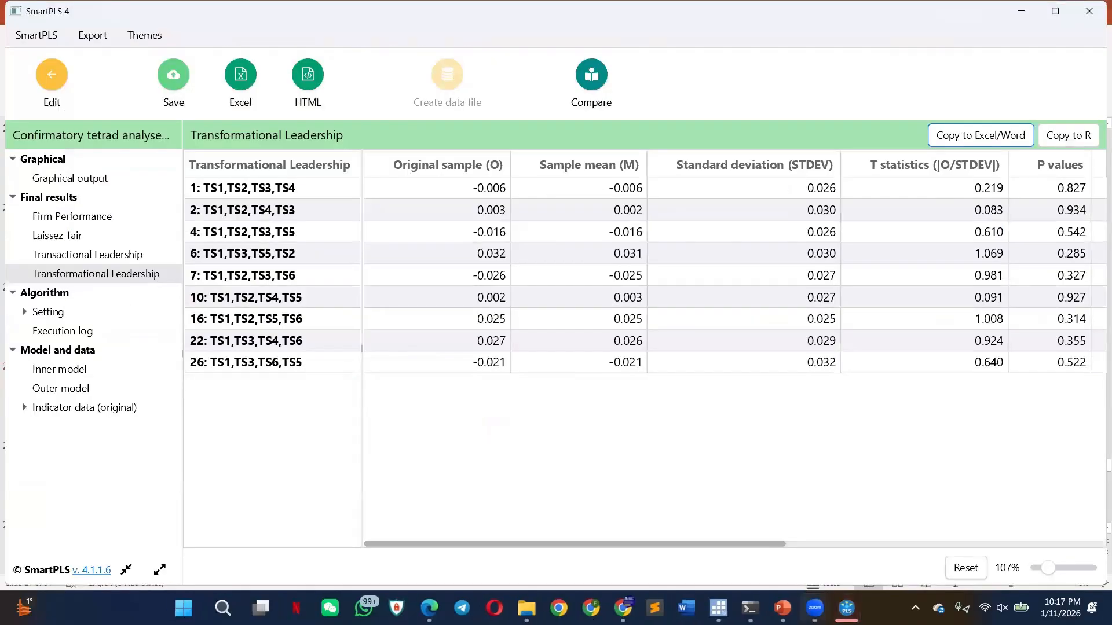
mouse_move(847, 608)
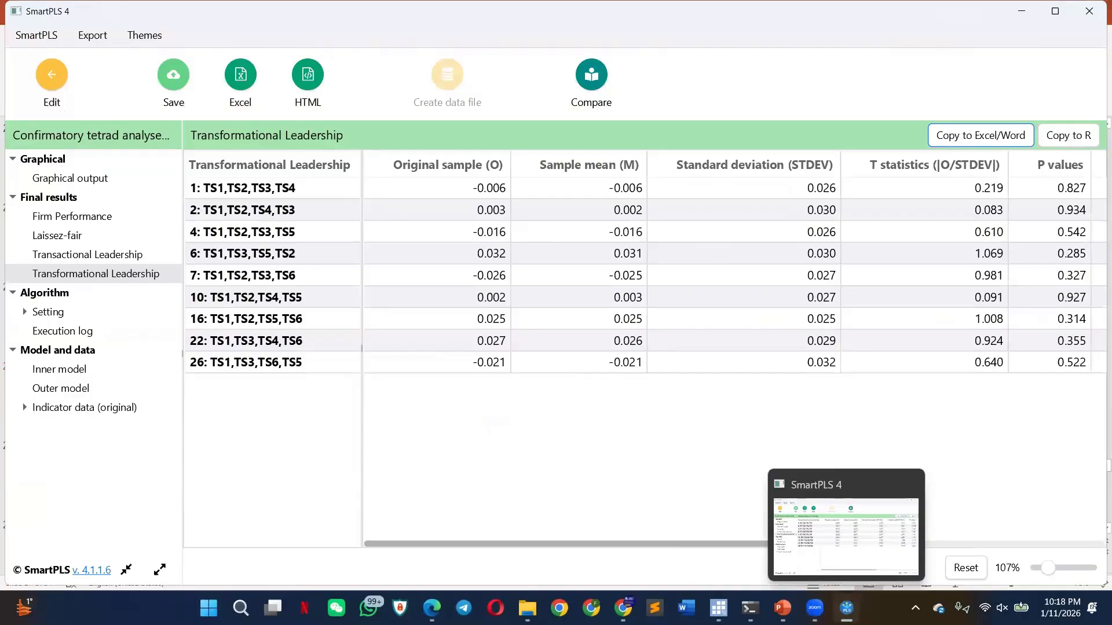
click(847, 608)
click(847, 608)
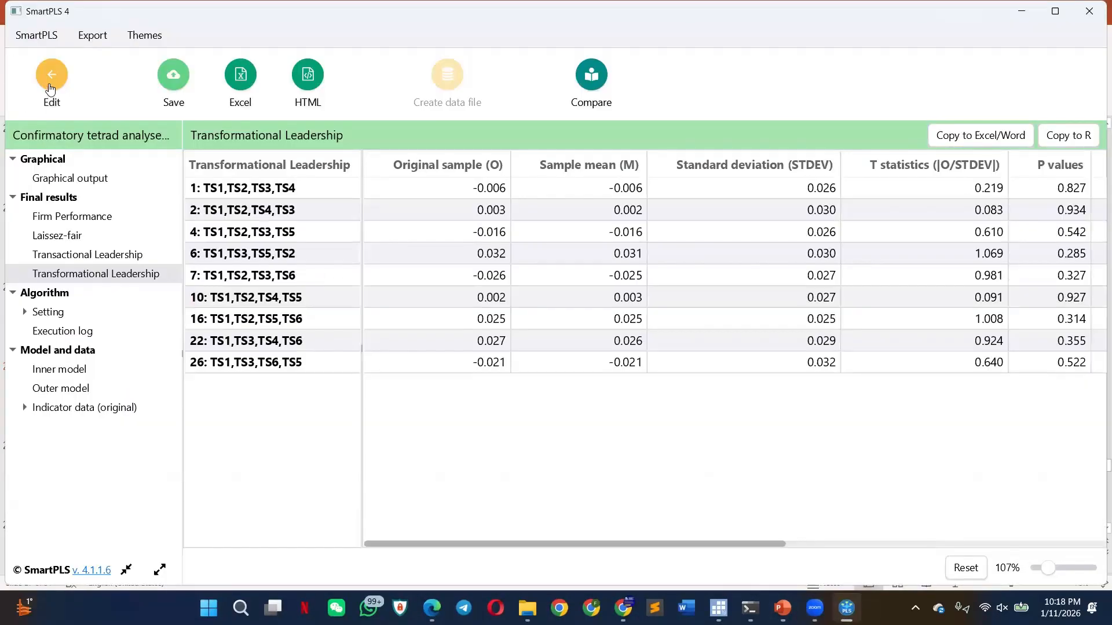
Return to the path model and run the PLS-SEM algorithm with Path weighting, Standardized results and Default initial weight
click(51, 103)
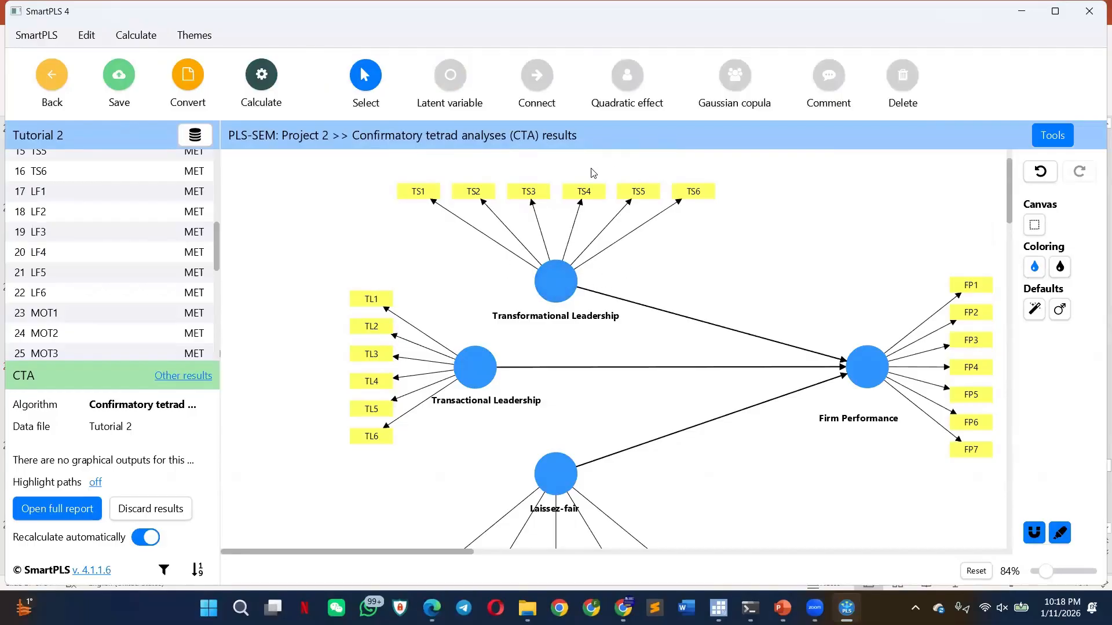
scroll(664, 315, down, 1)
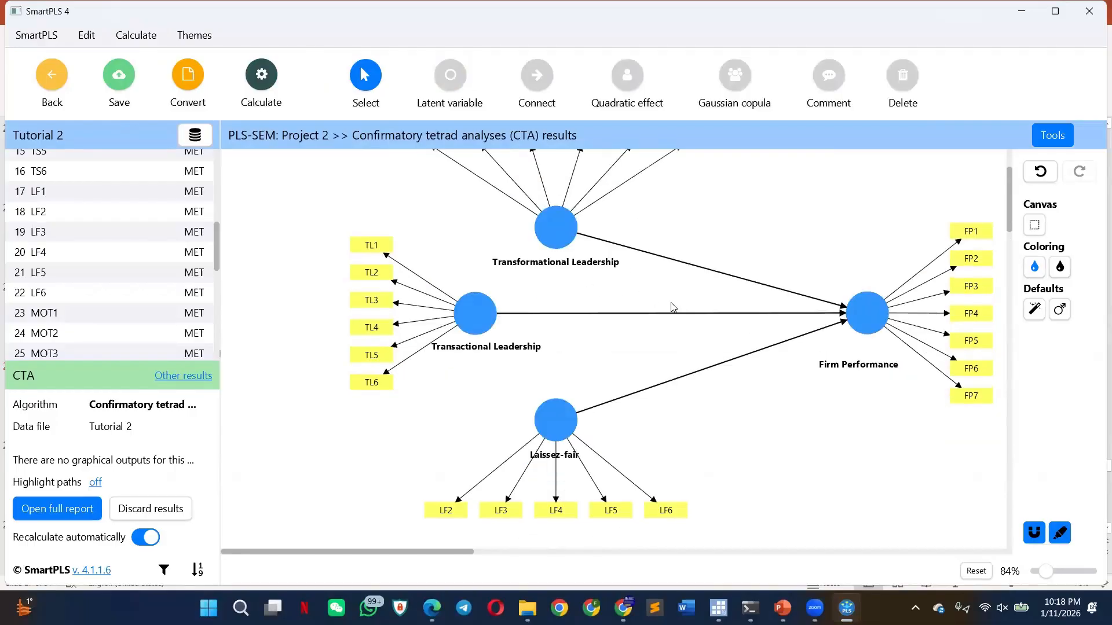
click(261, 75)
click(400, 115)
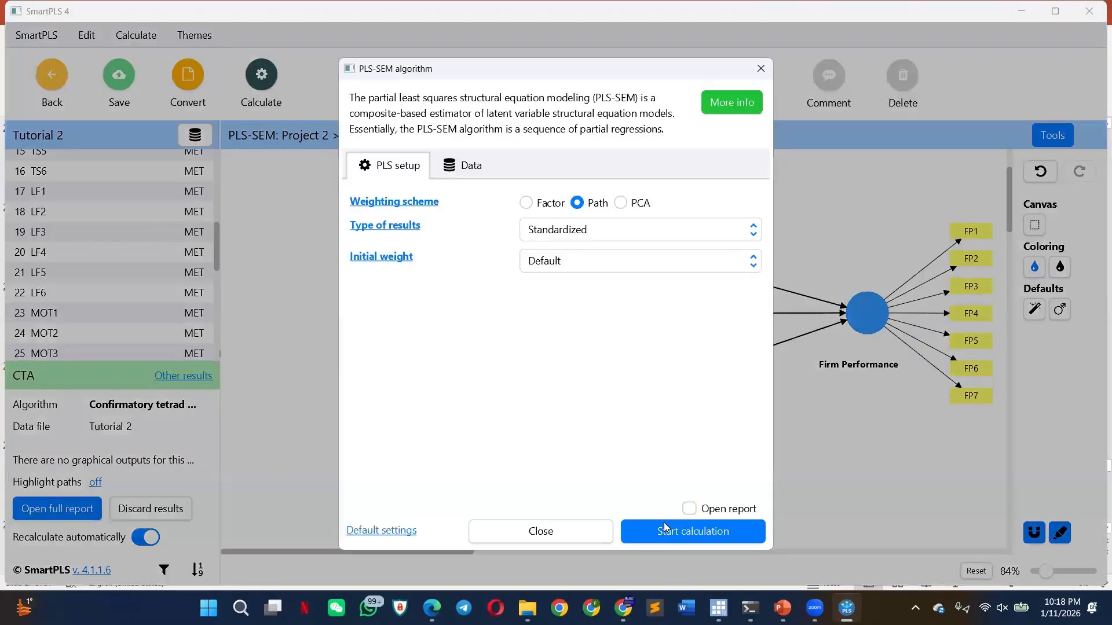
click(666, 530)
scroll(759, 428, up, 2)
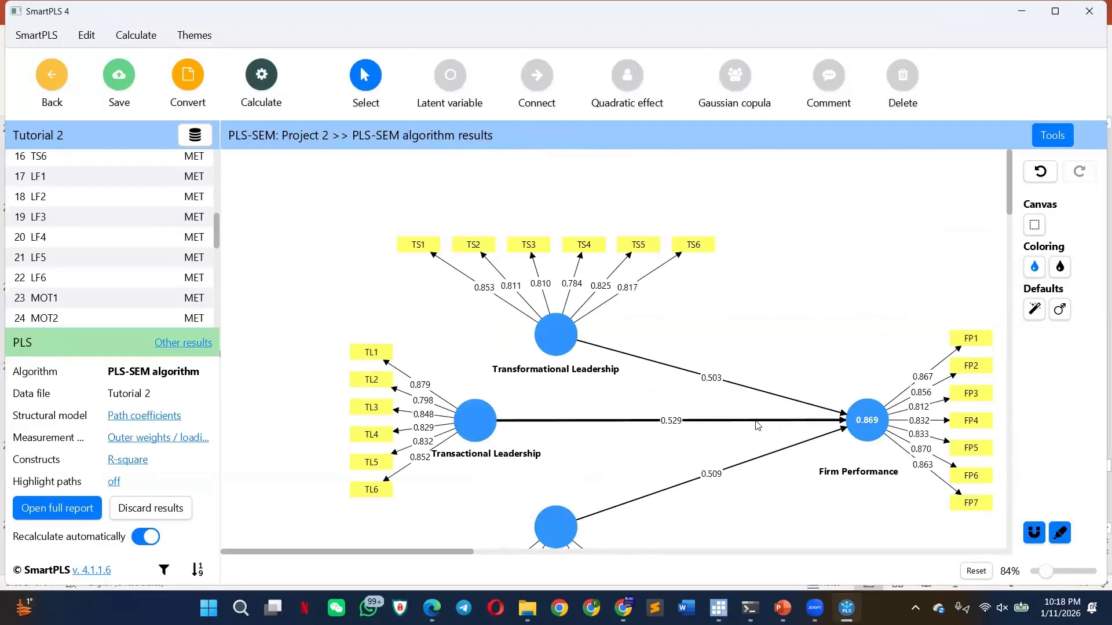
scroll(546, 371, down, 1)
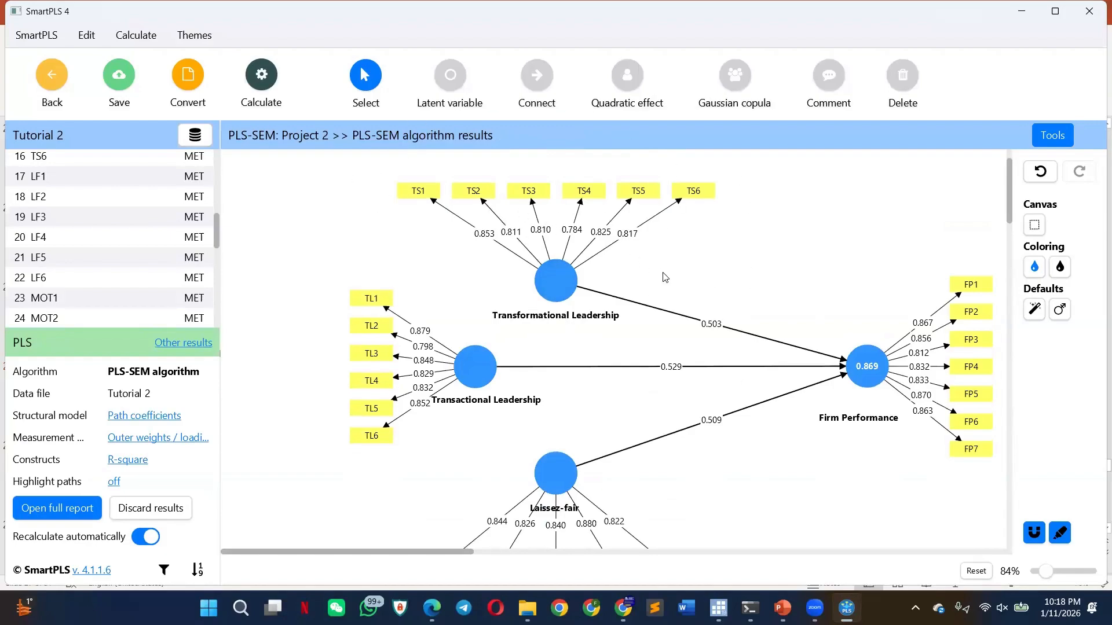
click(260, 74)
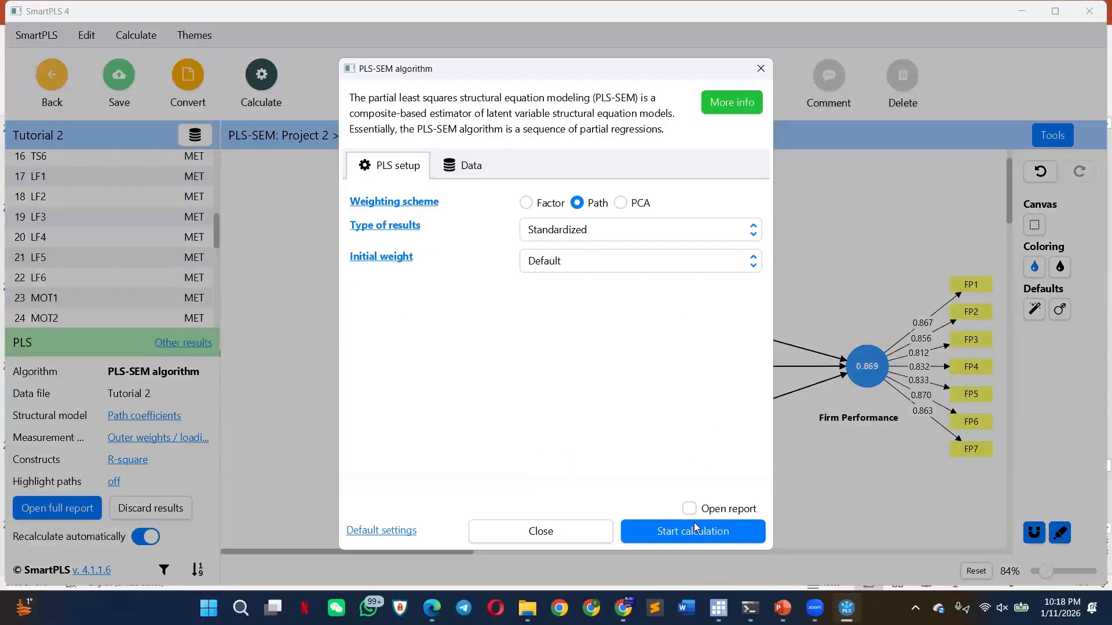
click(698, 529)
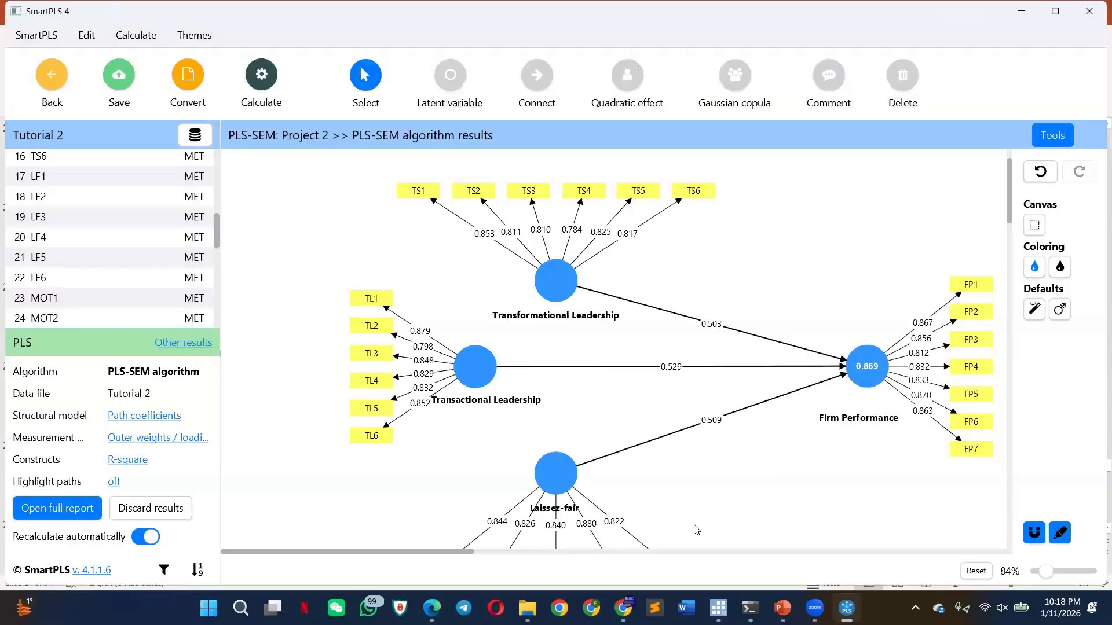
Invert the measurement model of Transformational Leadership and then that of Transactional Leadership
right_click(554, 286)
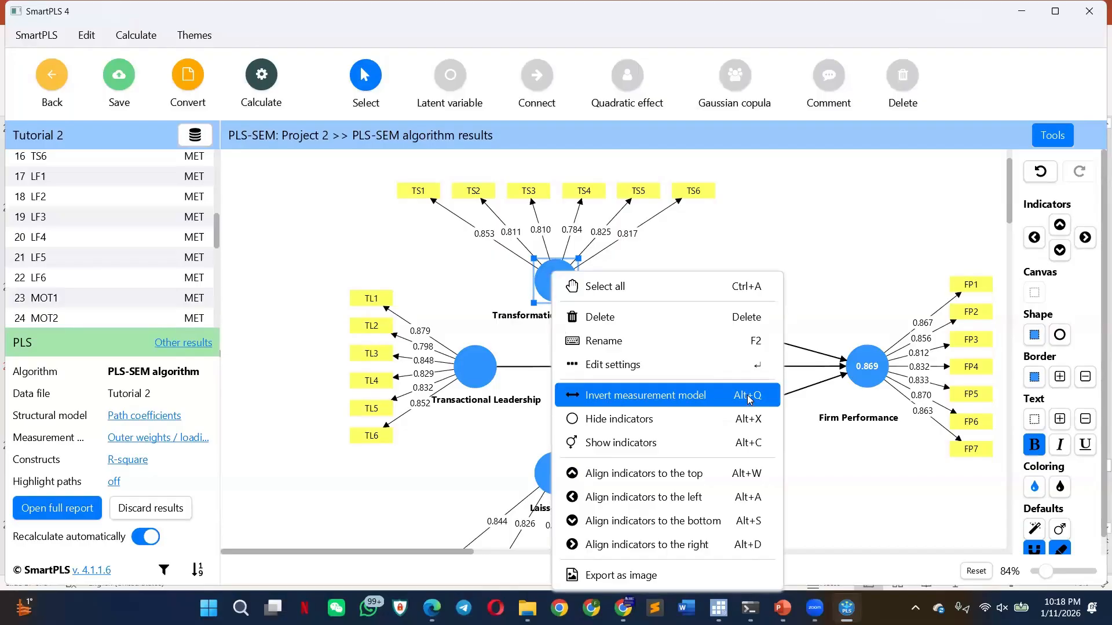
click(718, 399)
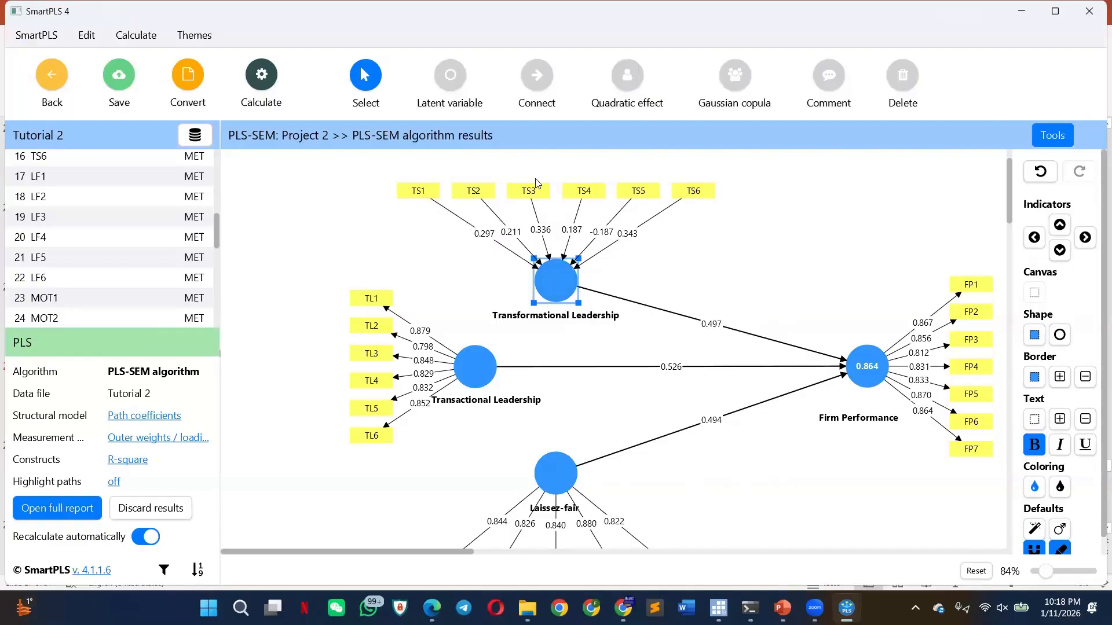
drag(394, 176, 732, 215)
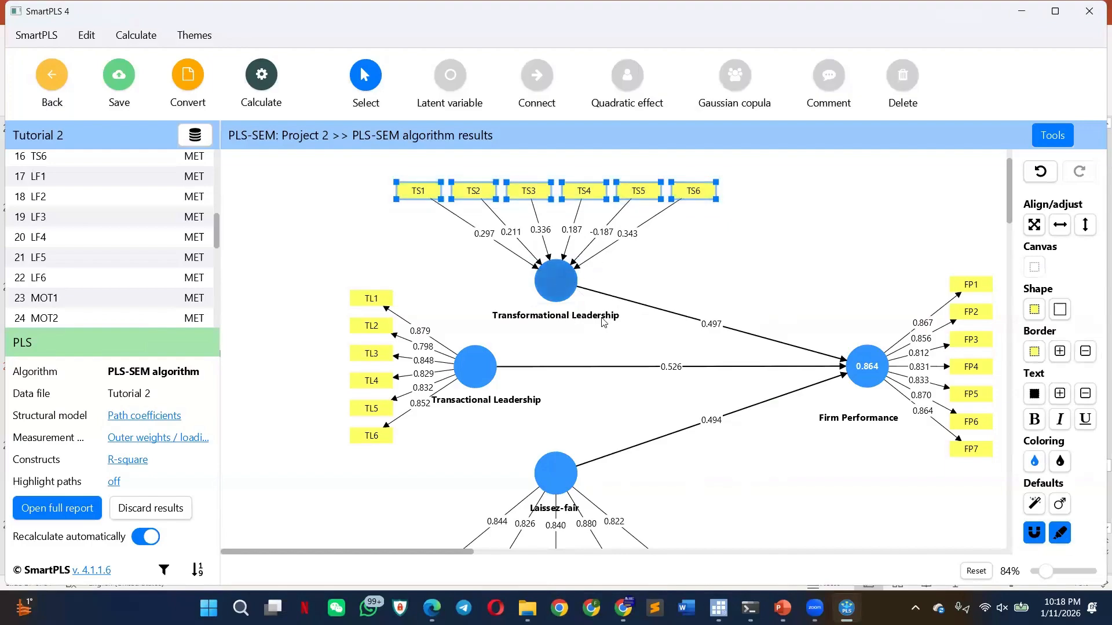
right_click(474, 365)
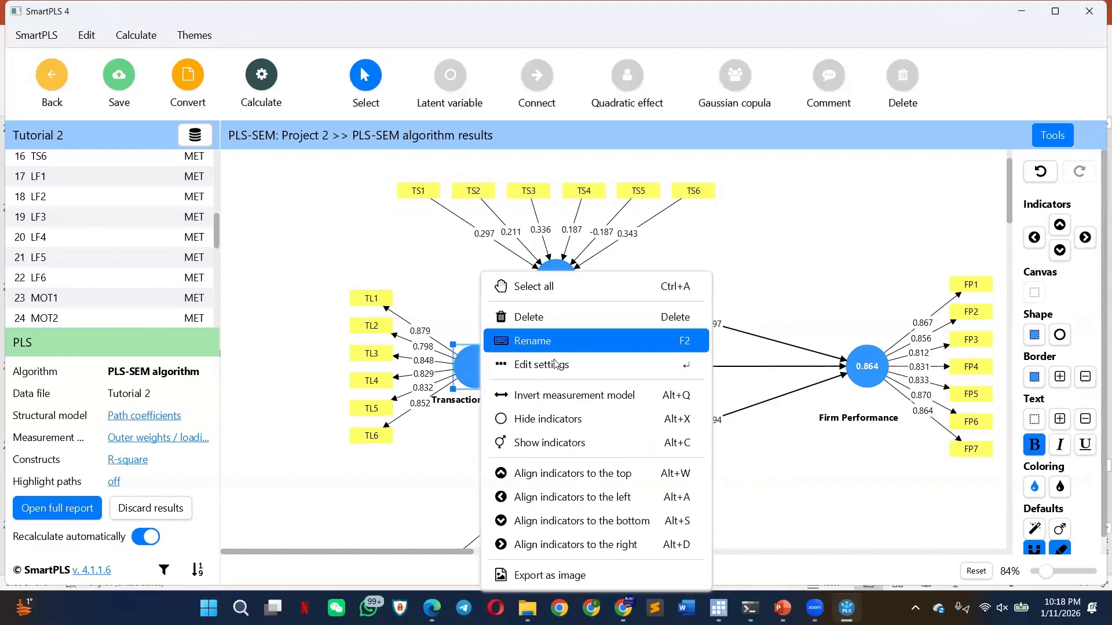
click(557, 396)
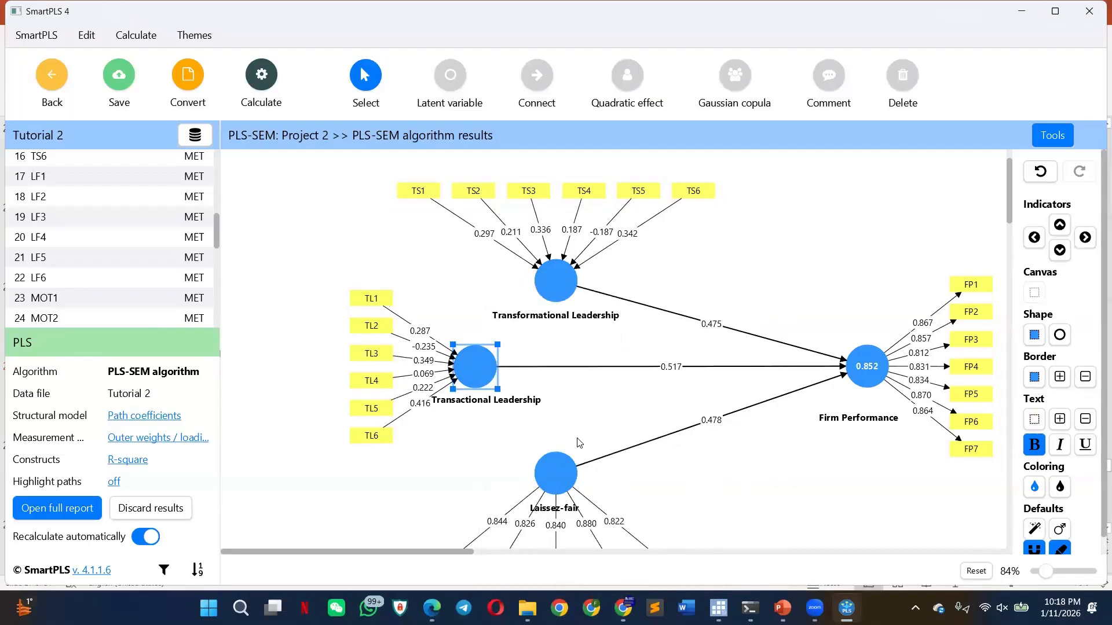
Invert the measurement models of the three selected leadership constructs together, and that of Firm Performance
right_click(562, 479)
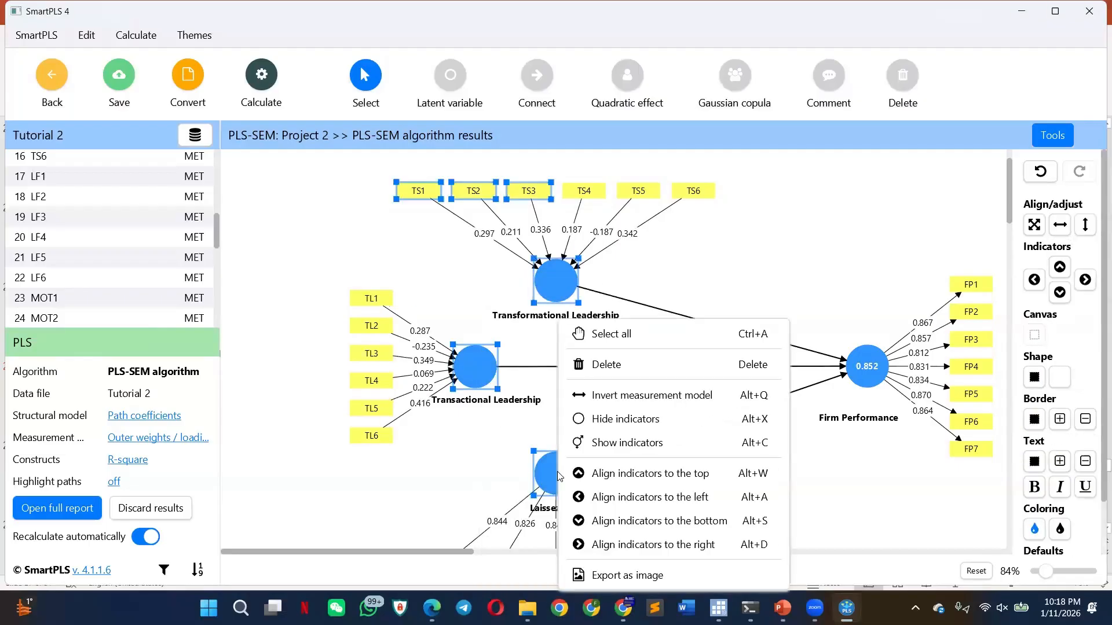
click(614, 400)
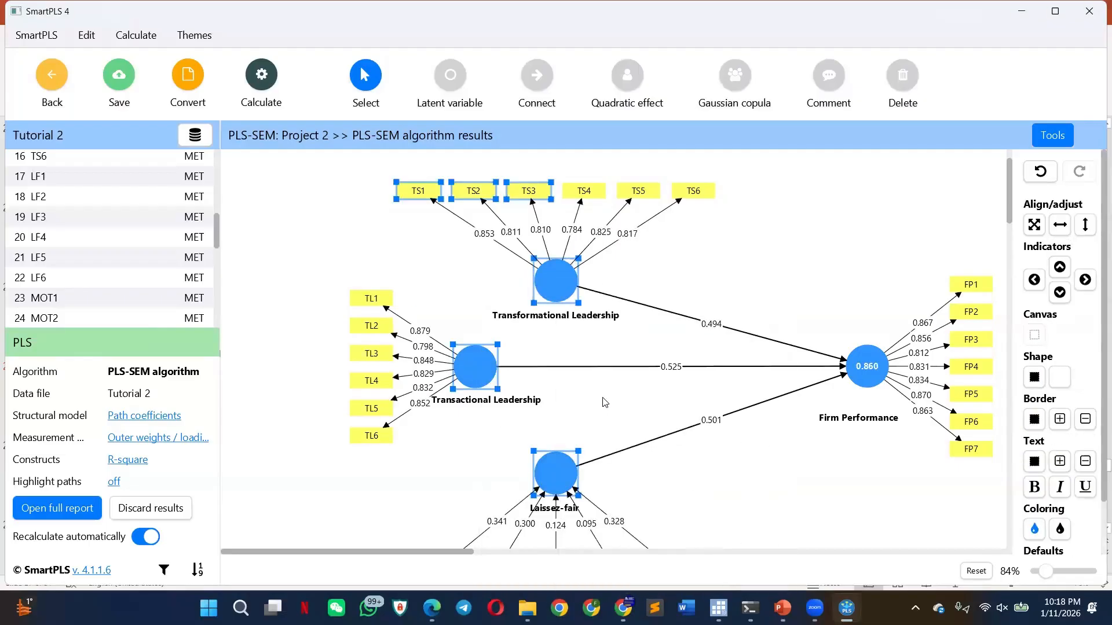
right_click(851, 378)
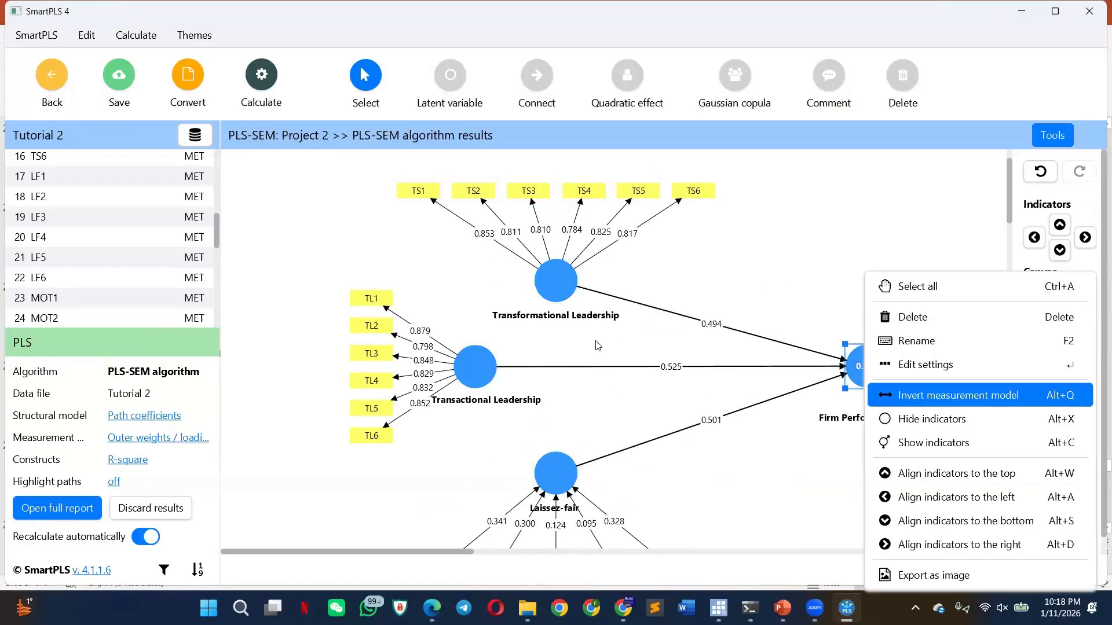
click(910, 391)
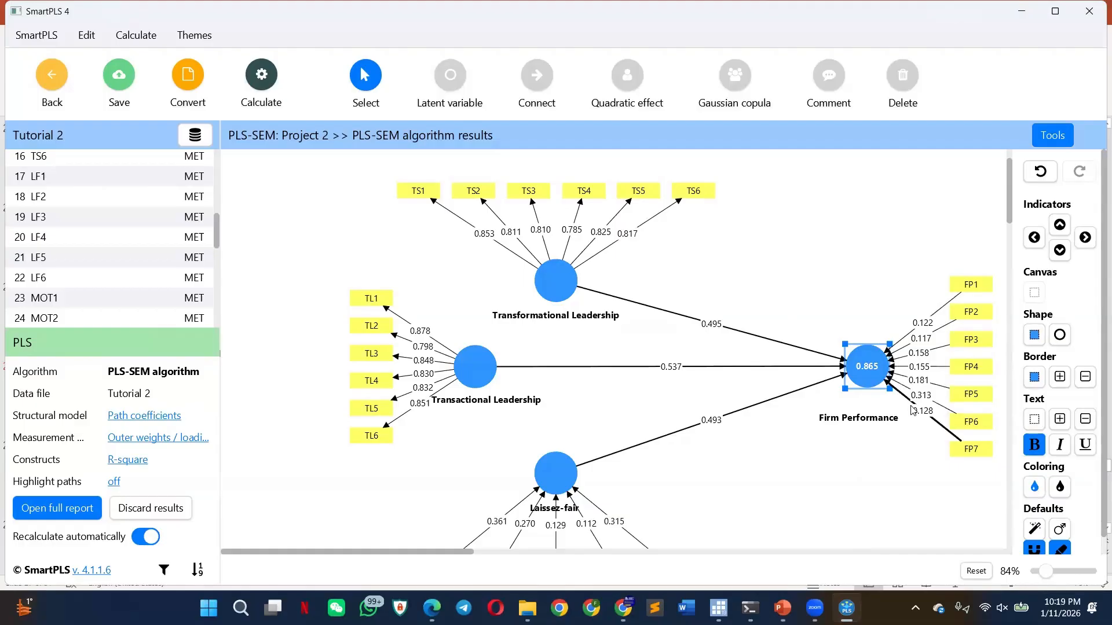
Show outer loadings for the measurement model on the PLS-SEM results diagram and inspect all four constructs
click(156, 438)
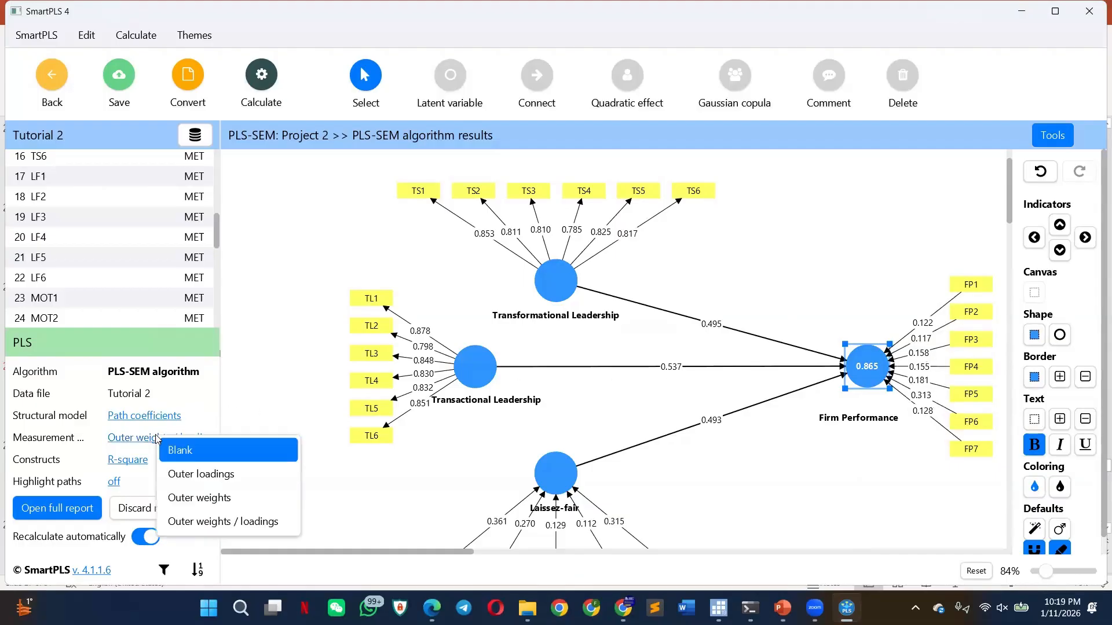
click(306, 406)
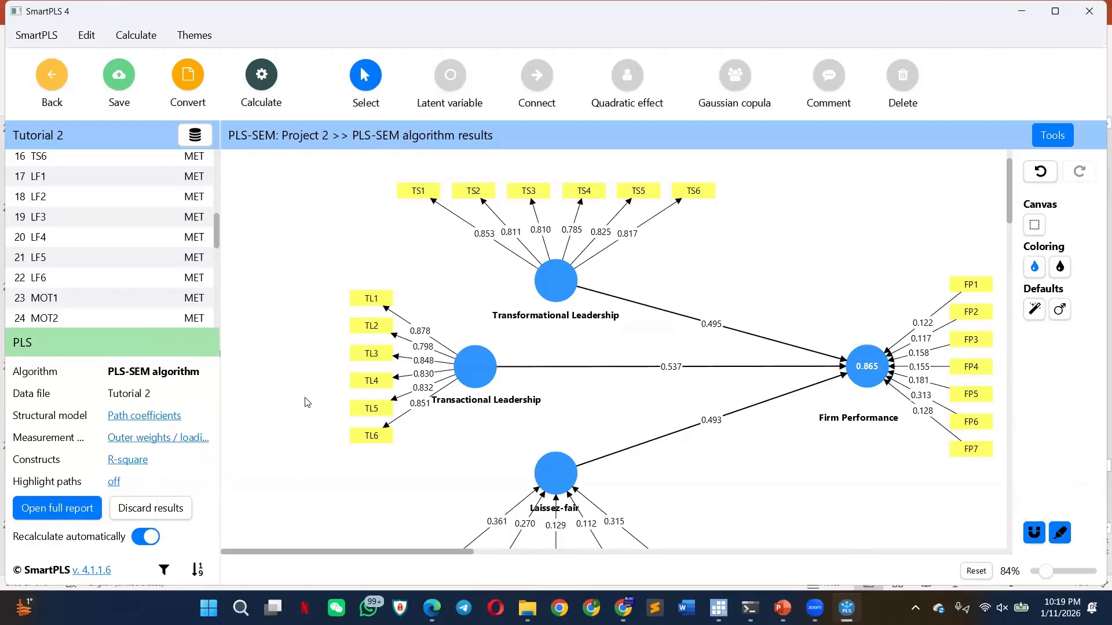
click(165, 439)
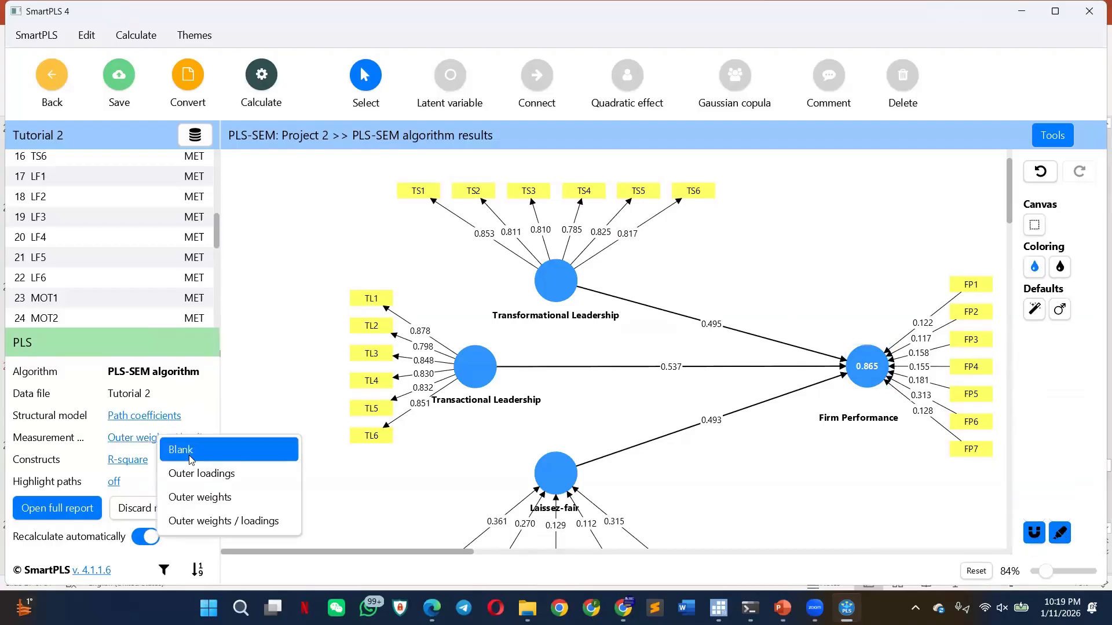
click(215, 484)
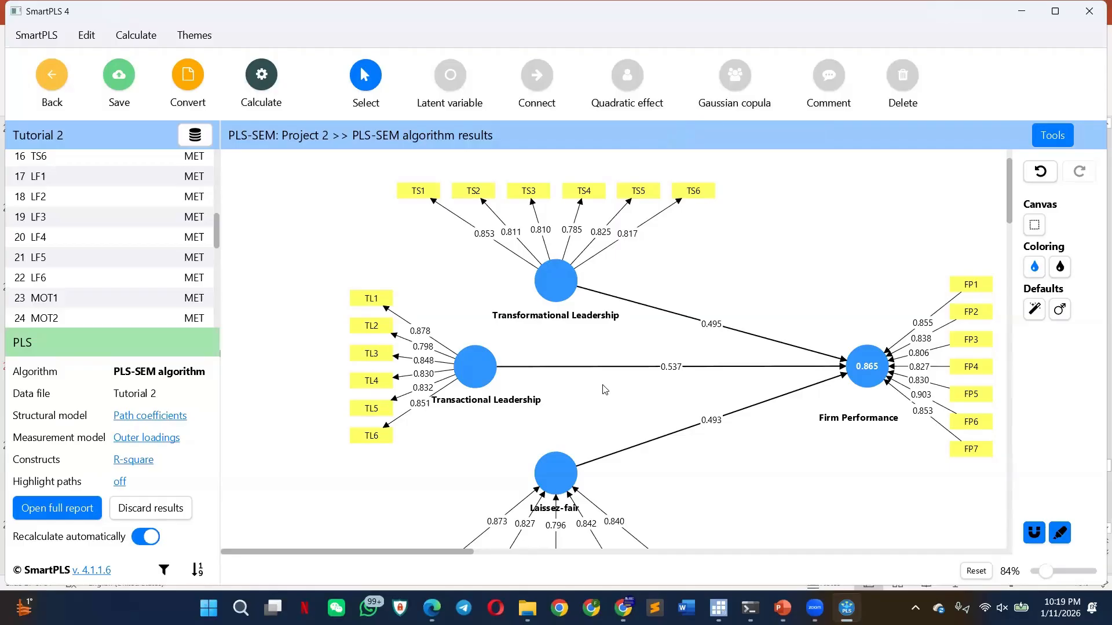
scroll(640, 292, down, 1)
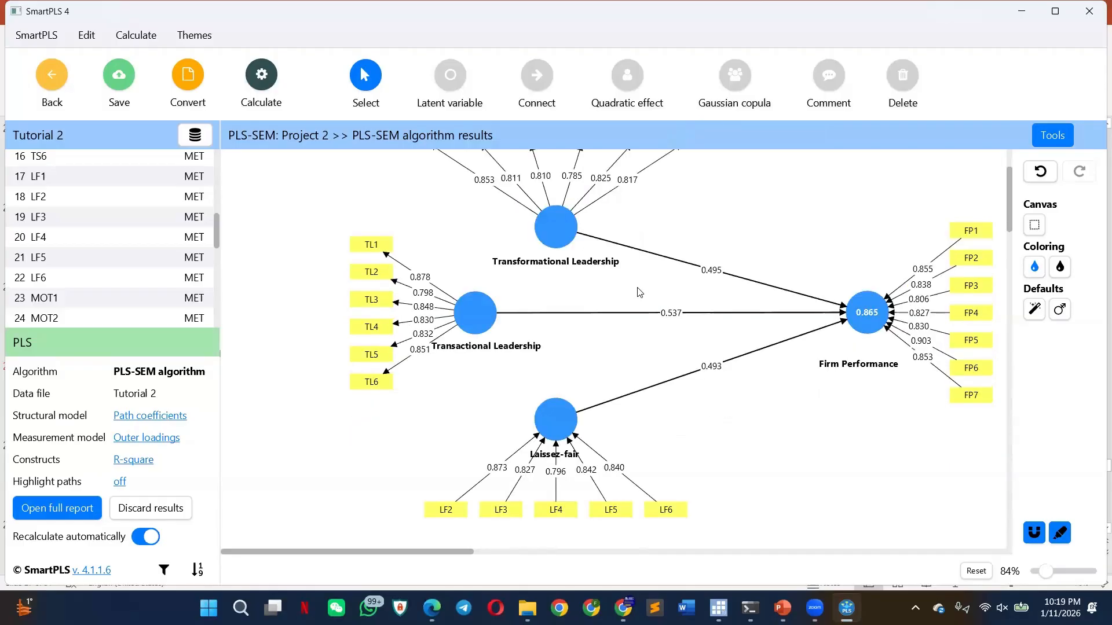
scroll(638, 289, up, 1)
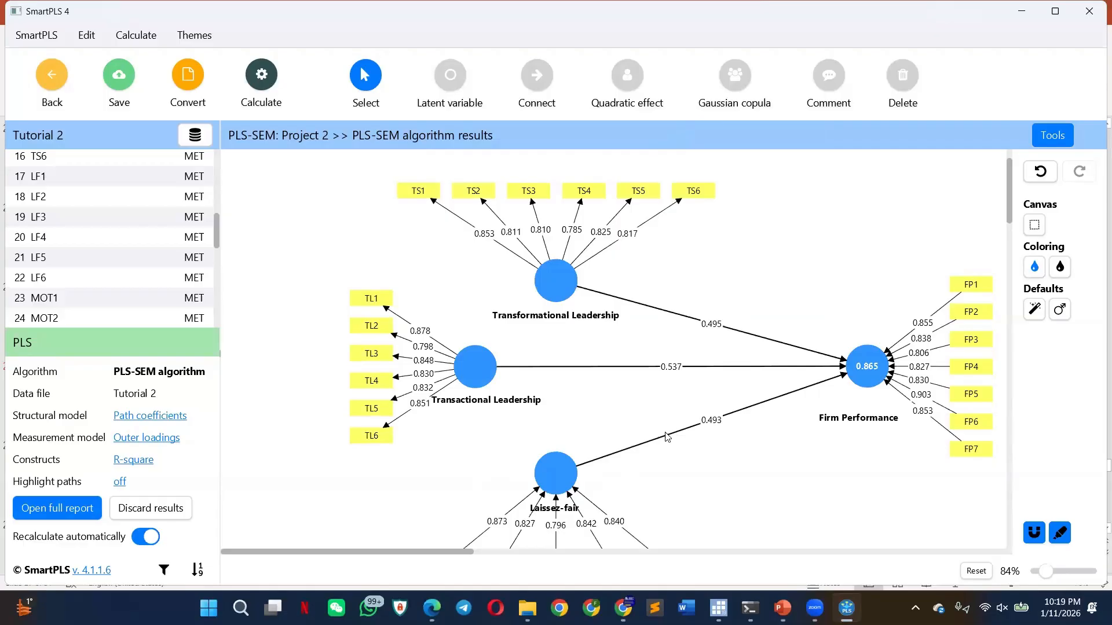
click(1045, 575)
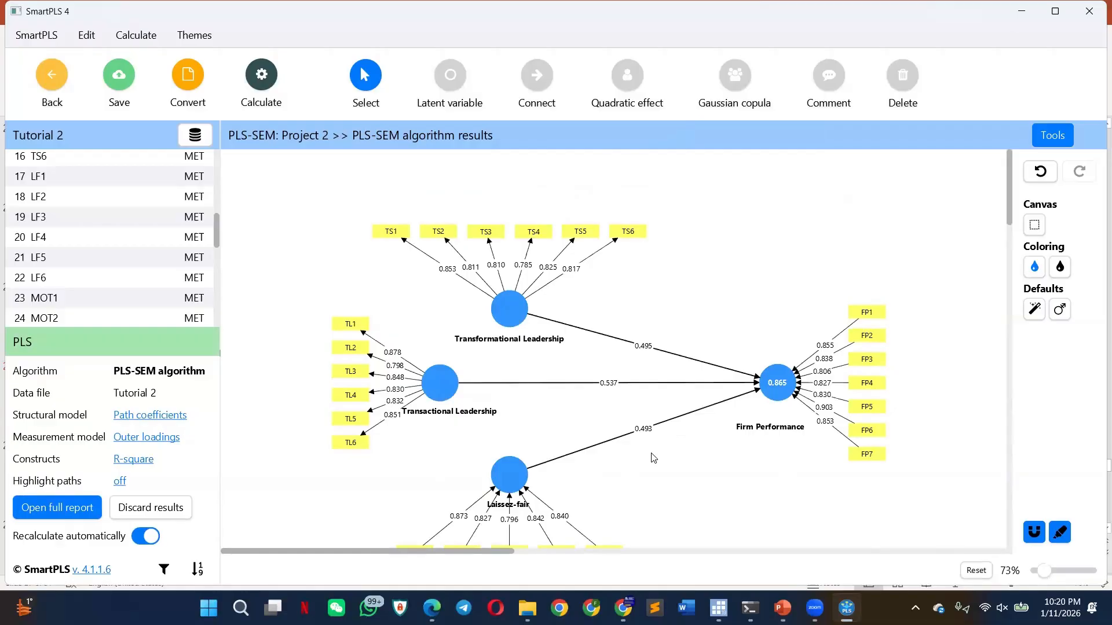
scroll(644, 452, down, 2)
scroll(639, 451, up, 2)
scroll(566, 242, down, 1)
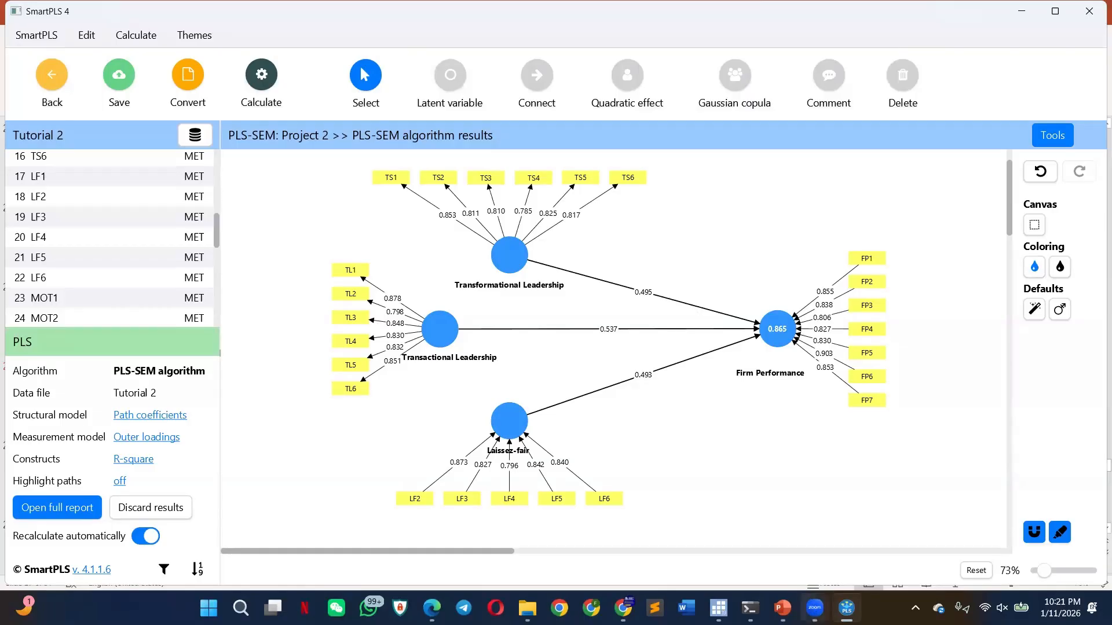
Switch to the Understanding SEM presentation in PowerPoint and browse back to its early slides on constructs and indicators
mouse_move(782, 608)
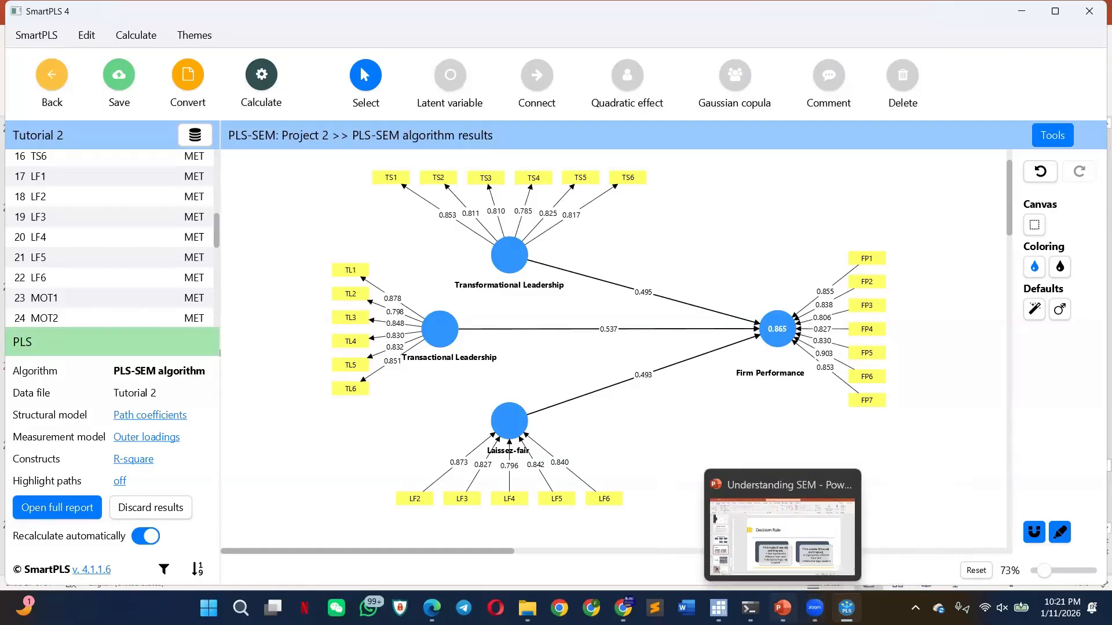
click(722, 575)
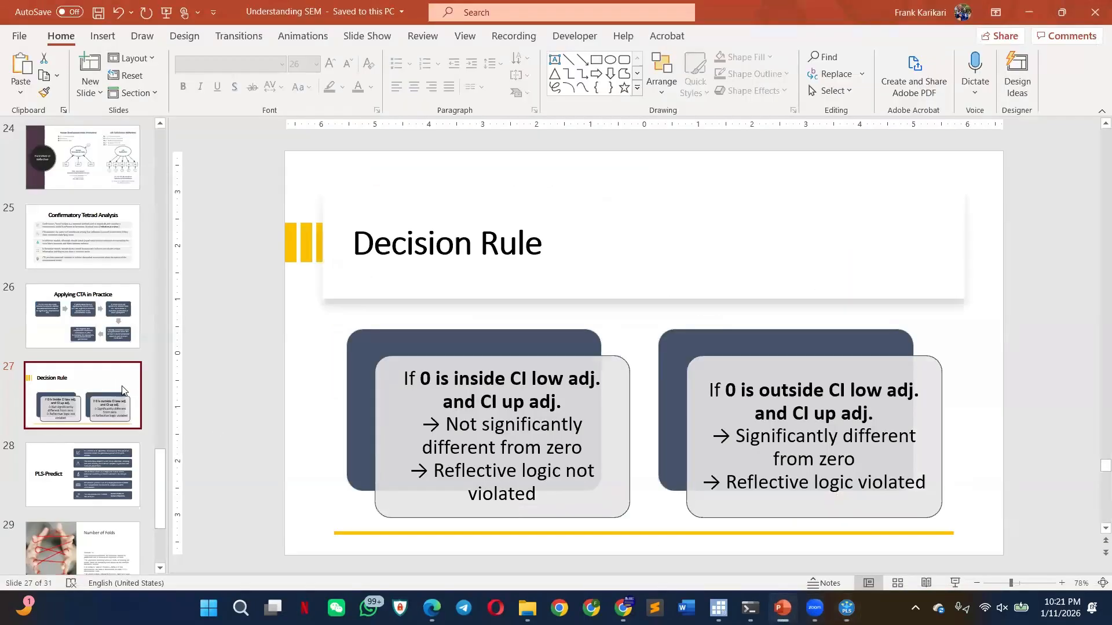
scroll(122, 387, up, 5)
scroll(122, 386, up, 10)
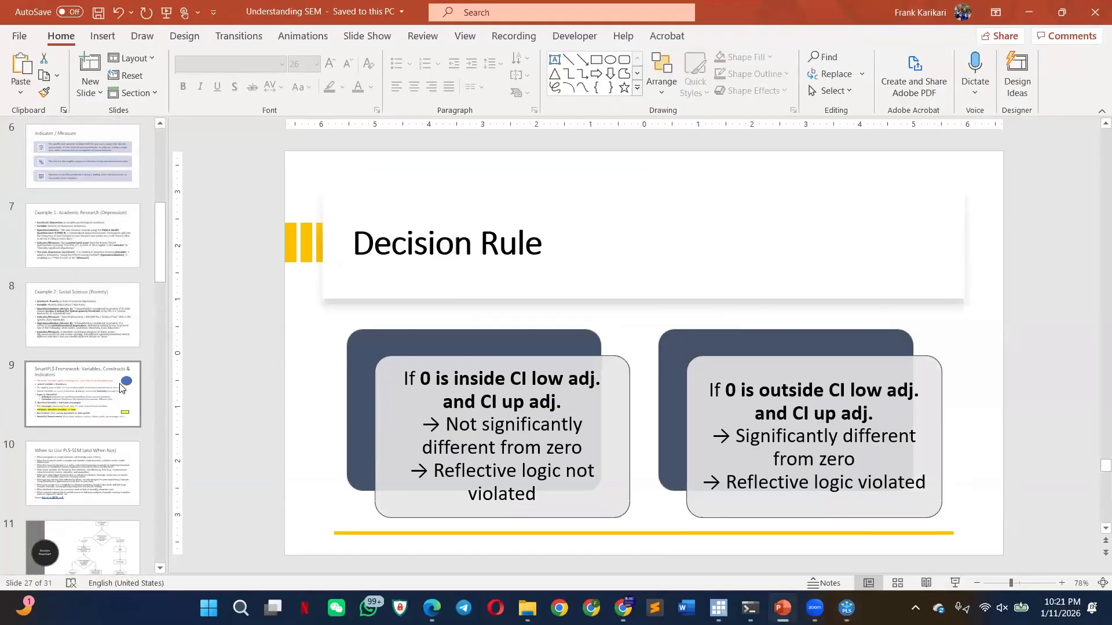
scroll(75, 325, up, 5)
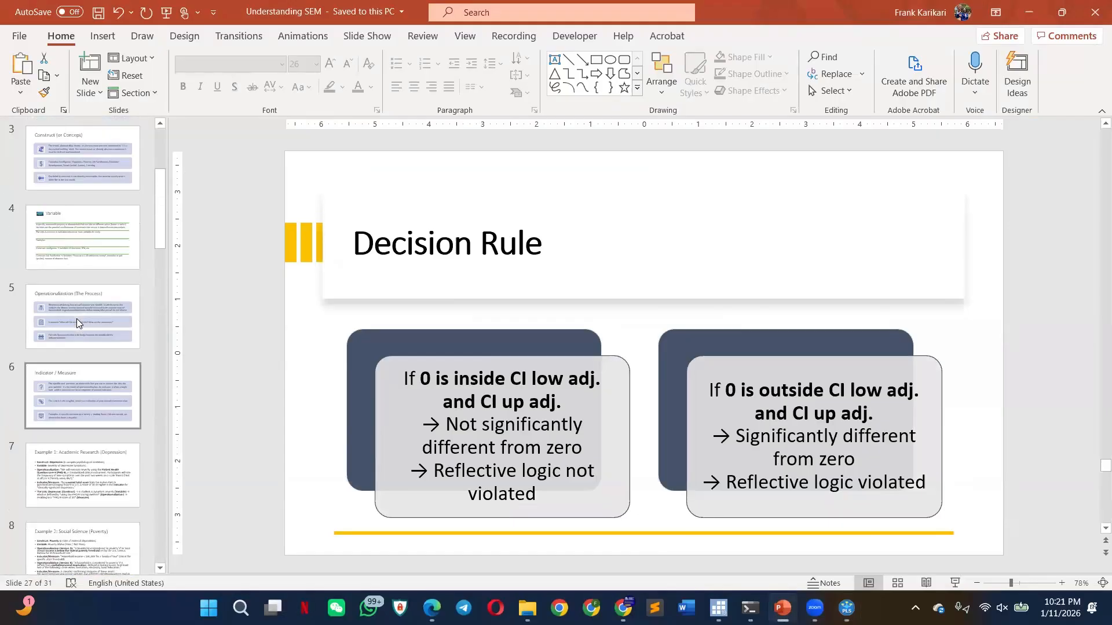
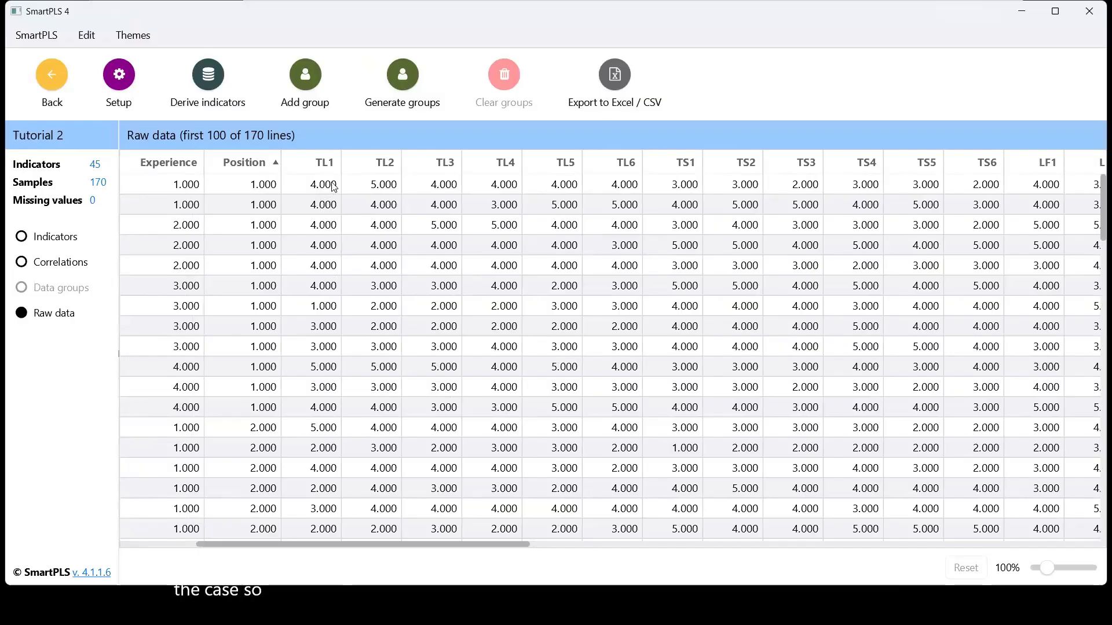
Compare the TL1 and TL2 responses in the Tutorial 2 raw data with the Formative vs Reflective slide
drag(320, 187, 332, 292)
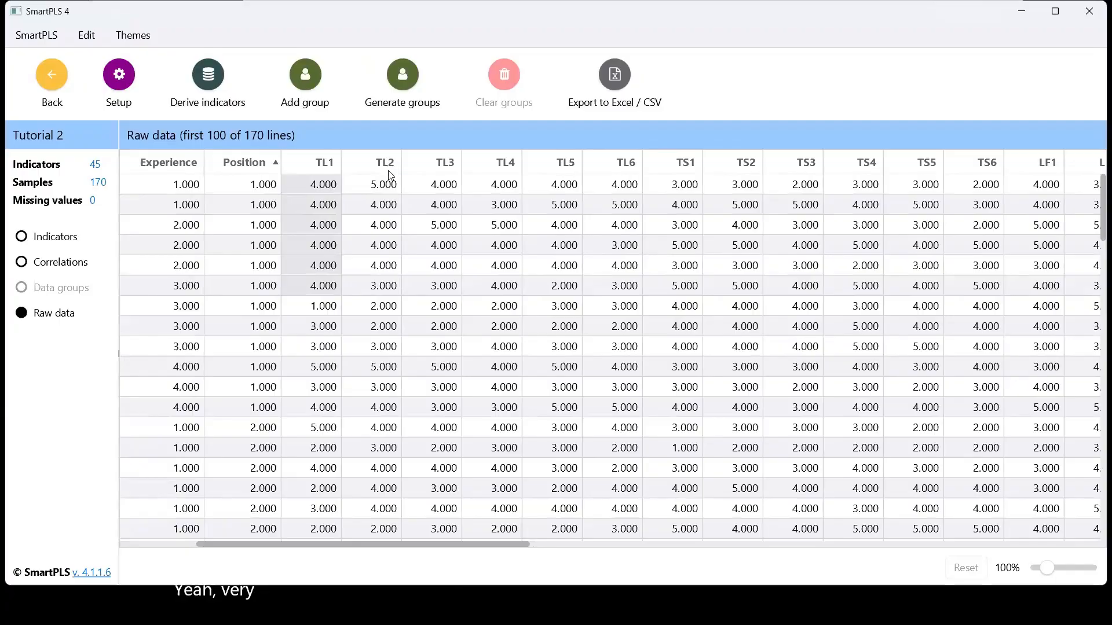
key(alt+Tab)
click(484, 138)
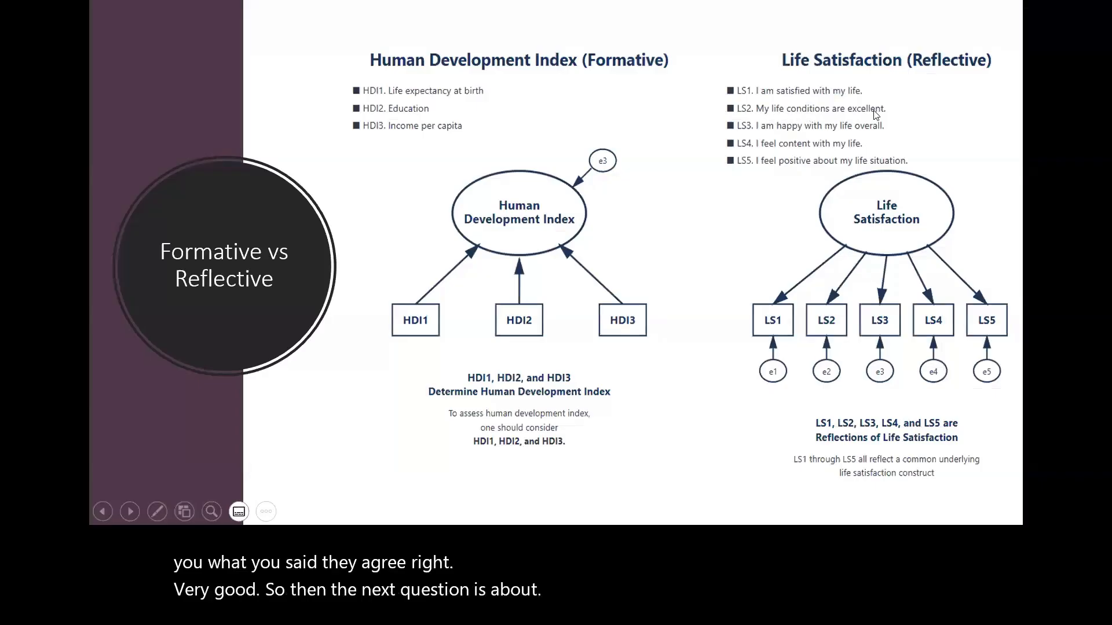
key(alt+Tab)
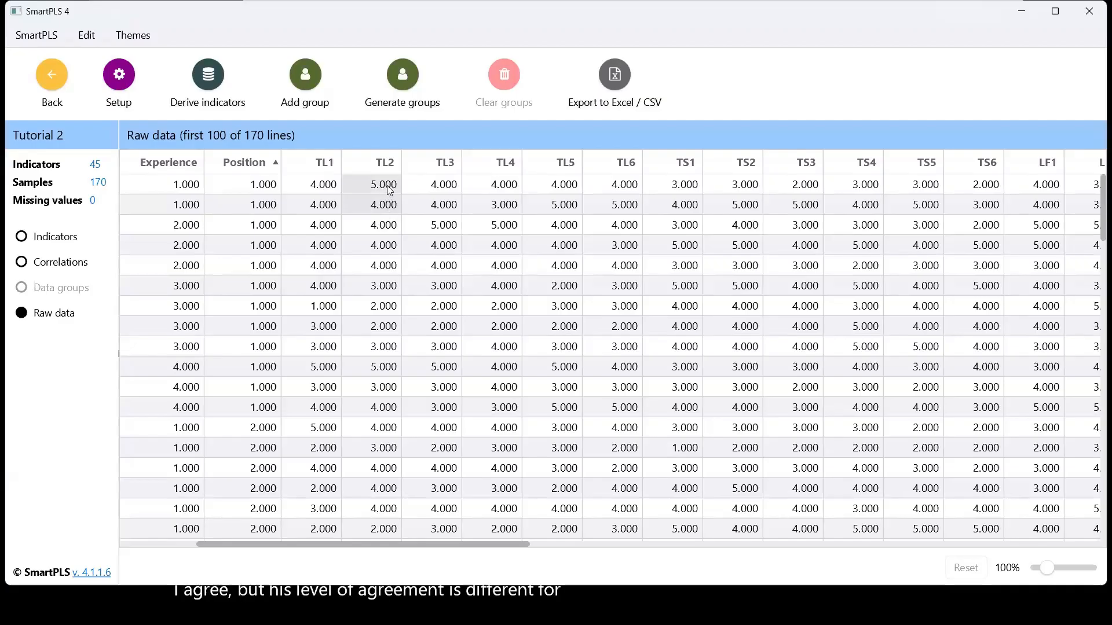
scroll(382, 345, down, 3)
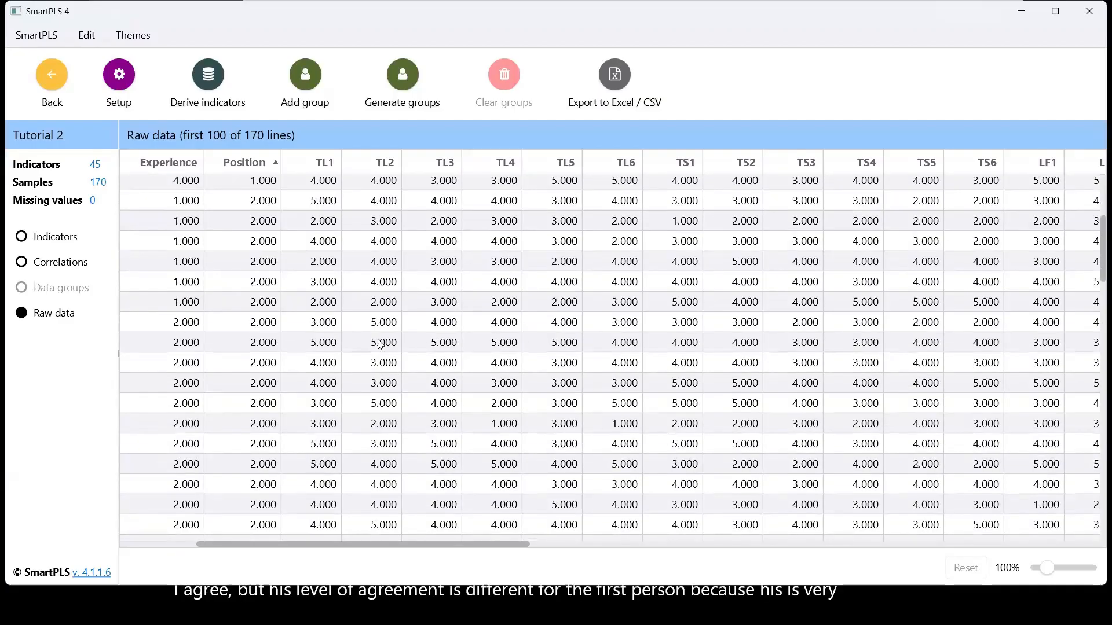
key(alt+Tab)
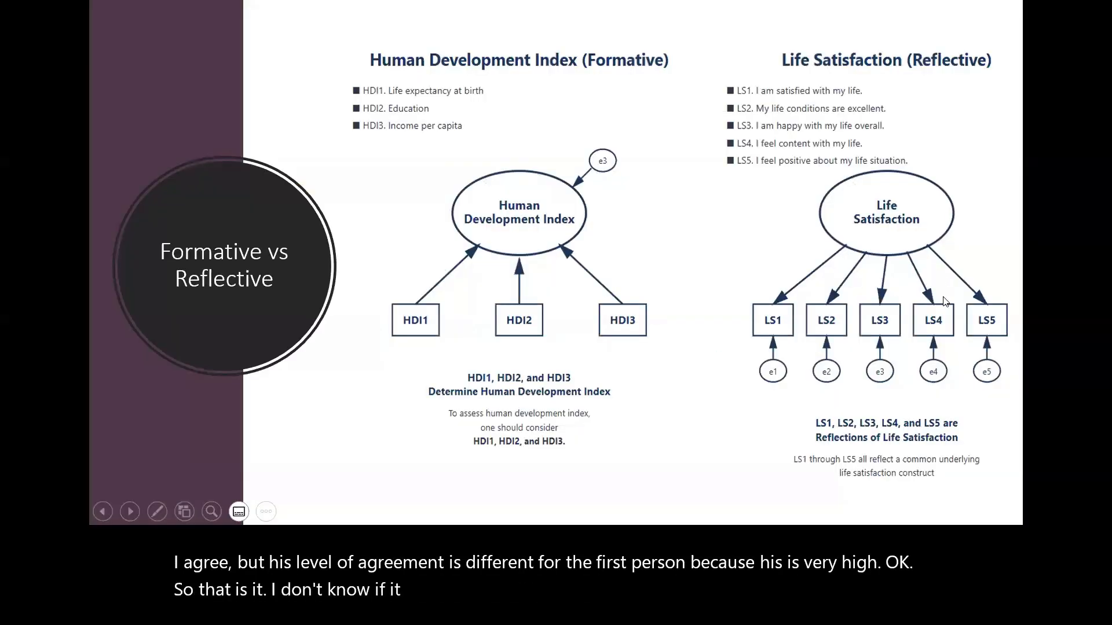
key(alt+Tab)
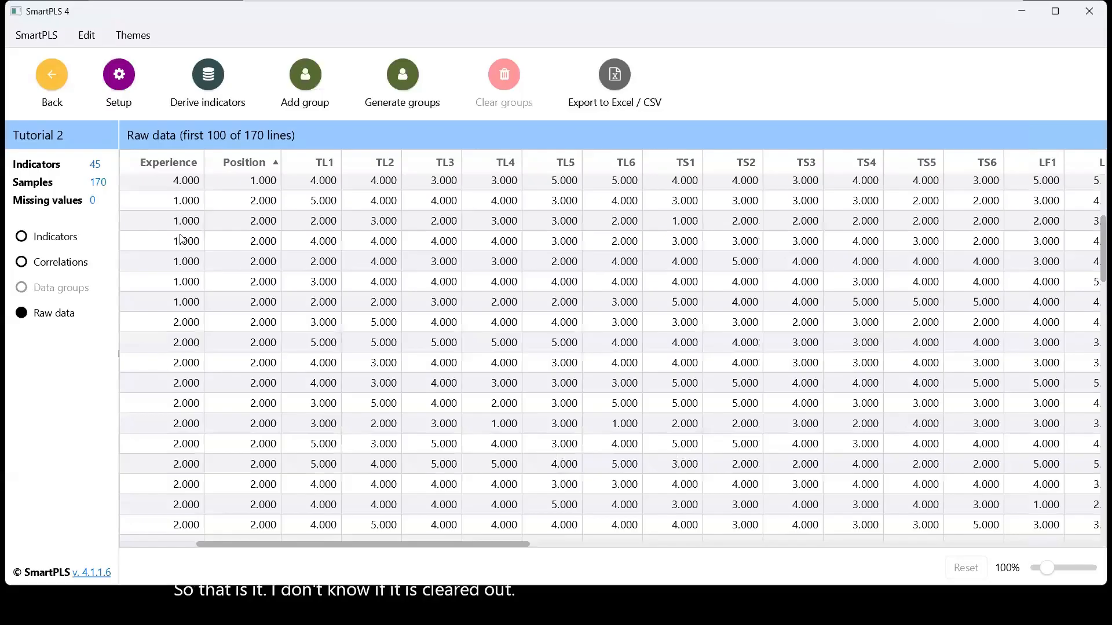
Leave the Tutorial 2 raw data and open the Project 2 path model from the workspace
click(62, 89)
click(86, 188)
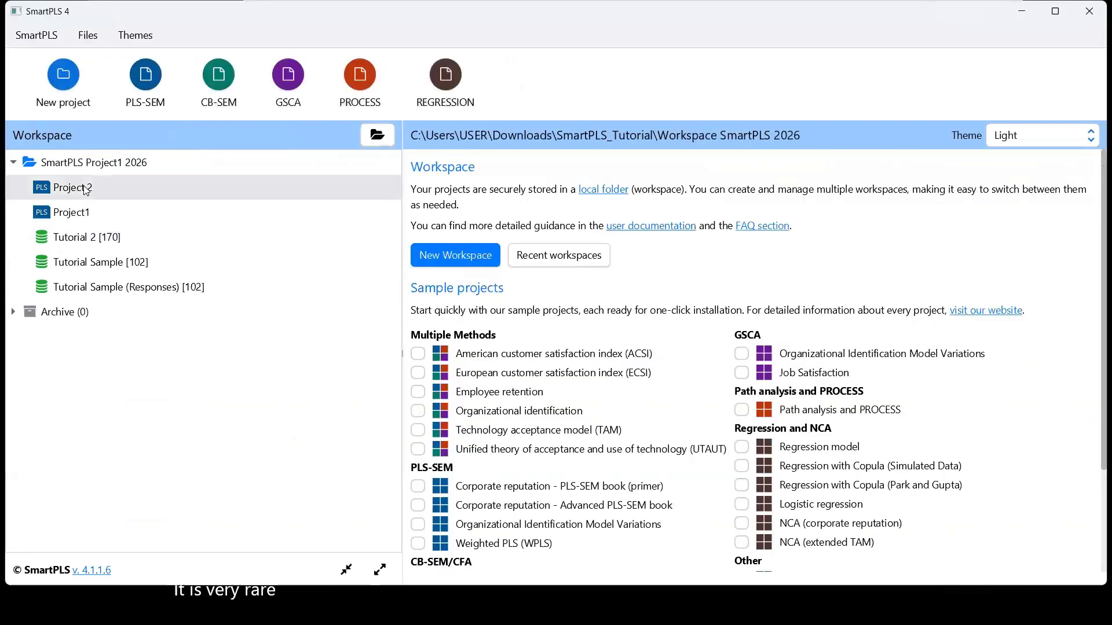
double_click(86, 188)
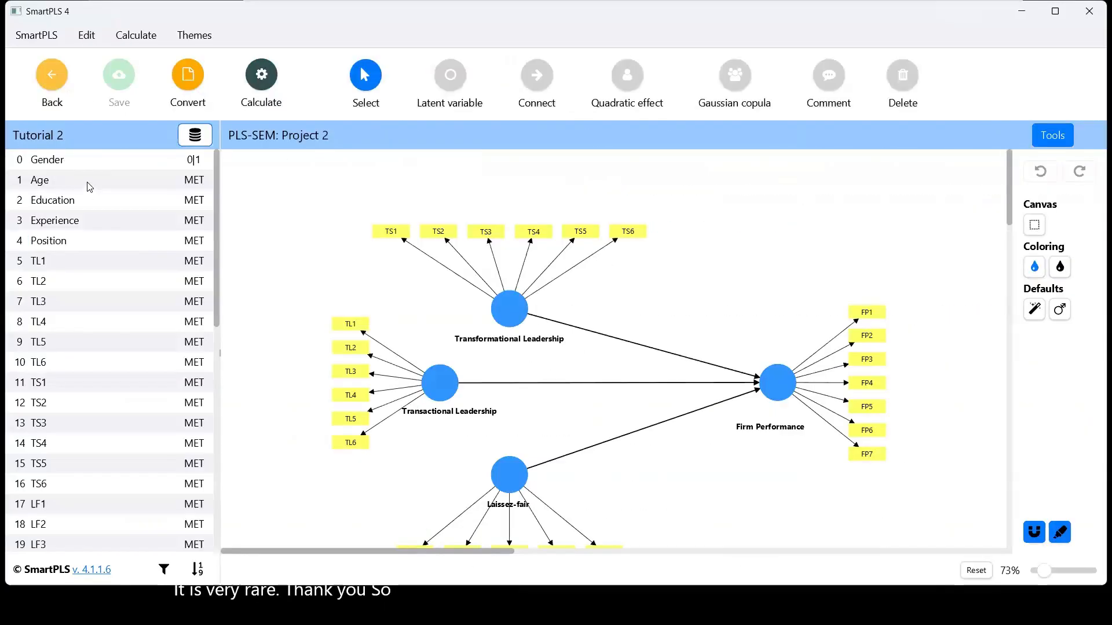
Select indicators TS1 to TS6 of Transformational Leadership and compare them with the Formative vs Reflective slide
drag(317, 157, 633, 272)
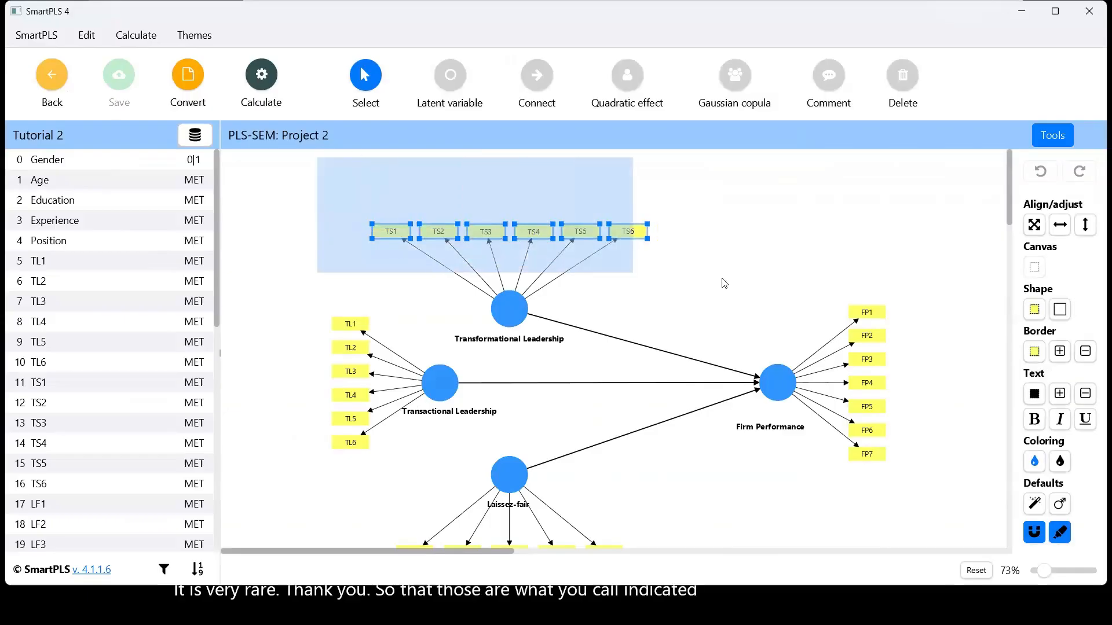
drag(724, 284, 728, 273)
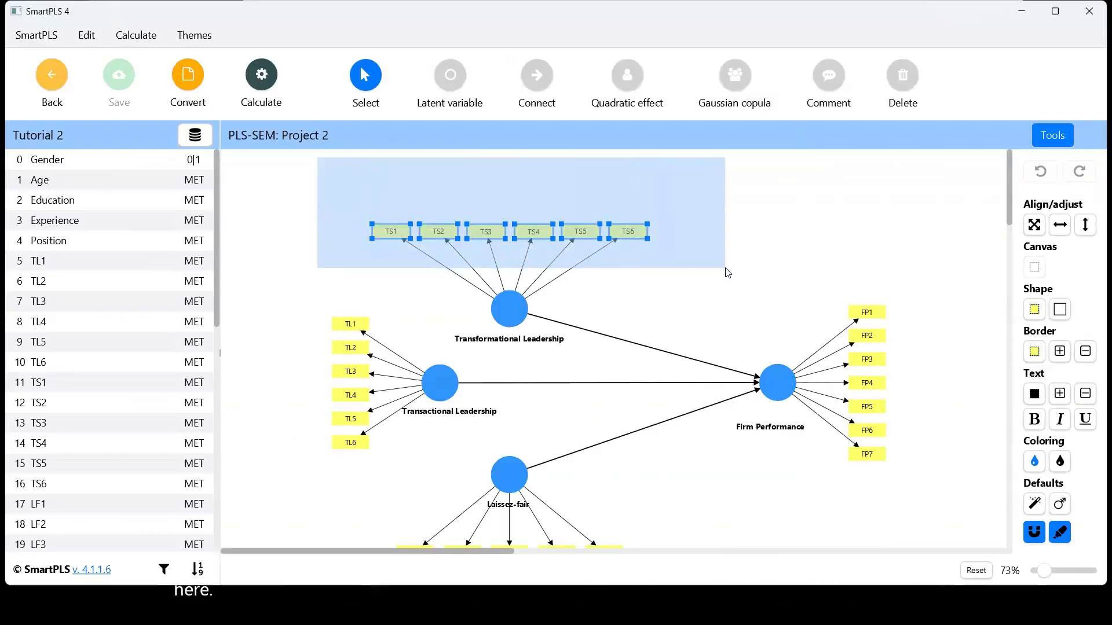
drag(727, 272, 727, 273)
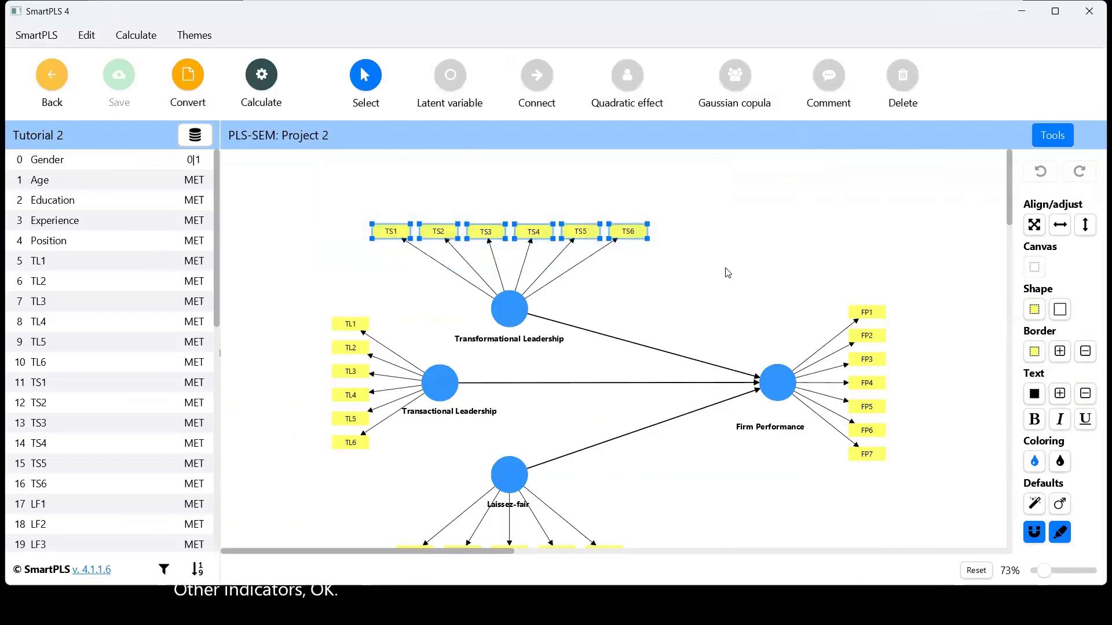
key(alt+Tab)
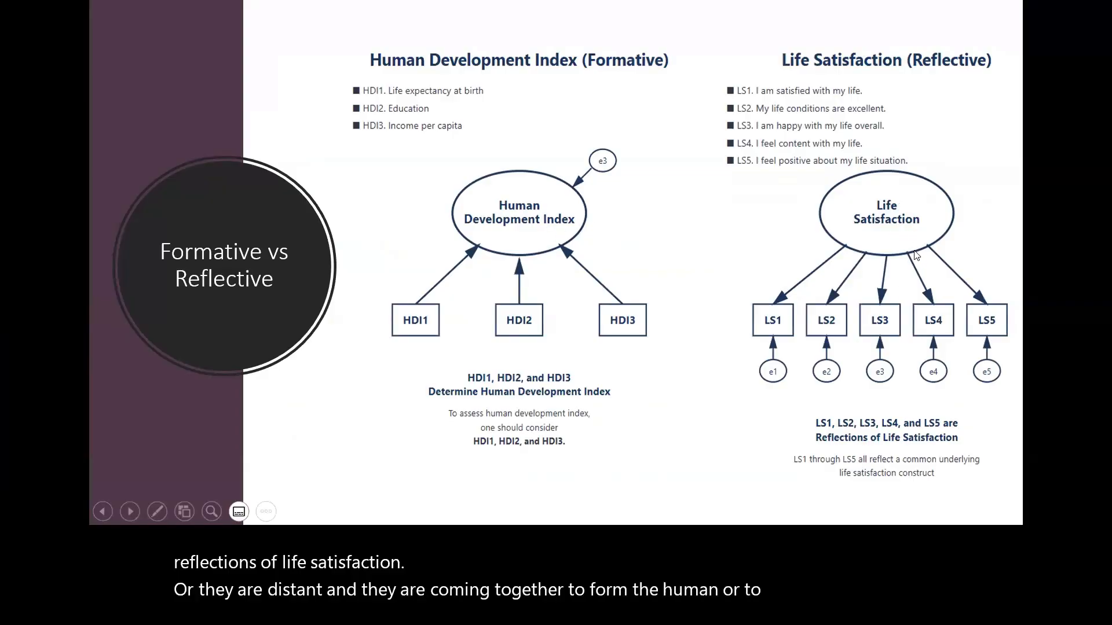
key(alt+Tab)
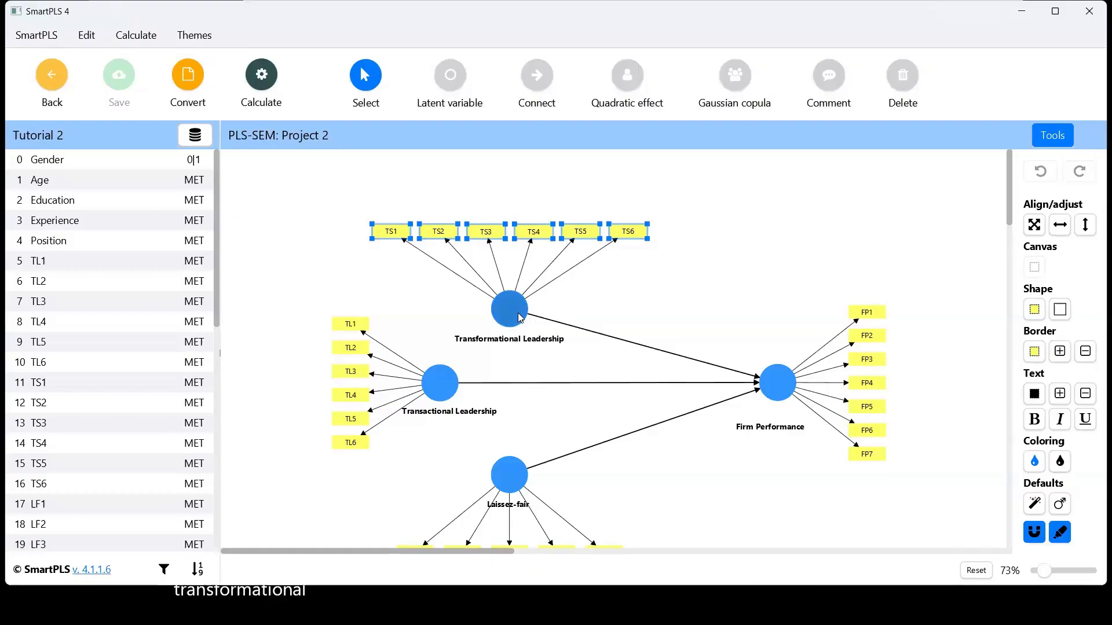
Delete the TS1 indicator from the Transformational Leadership construct
click(422, 246)
click(393, 231)
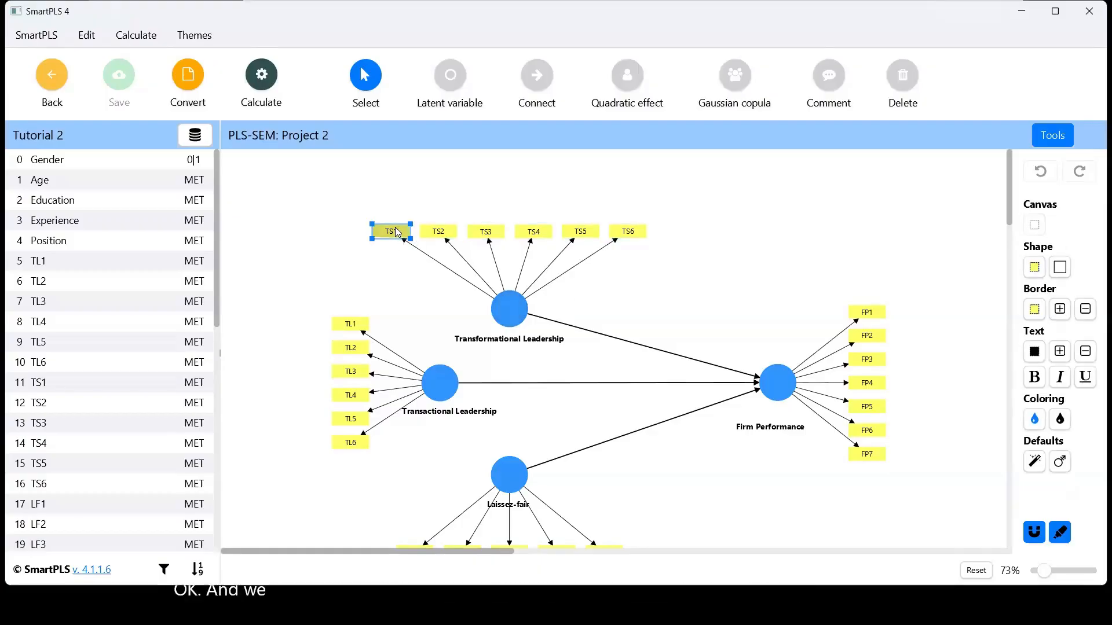
key(Delete)
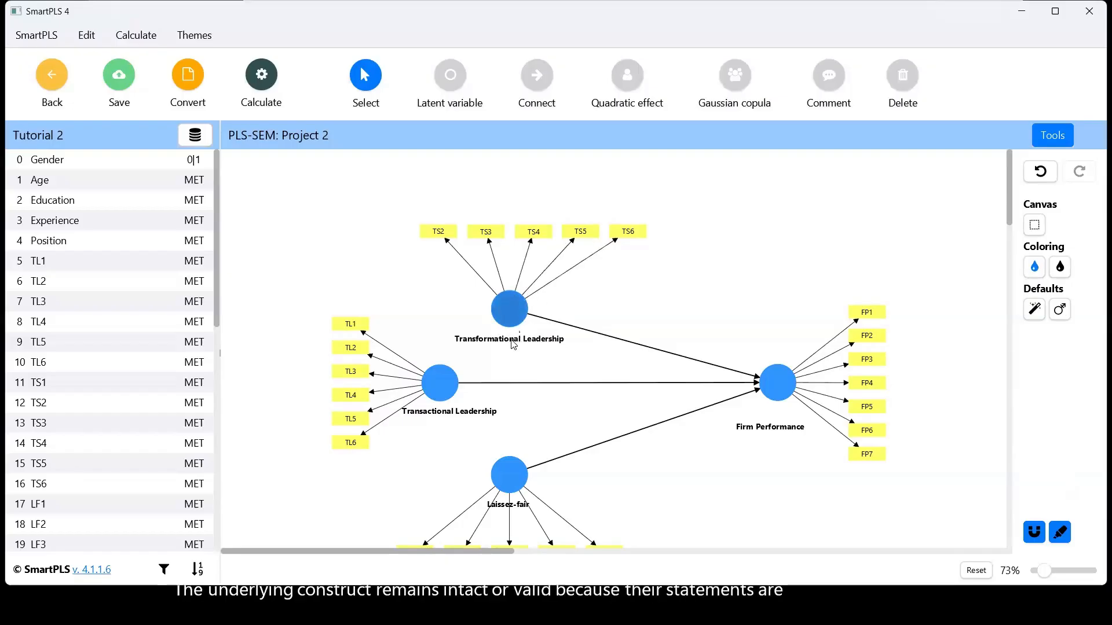
Point out Transformational Leadership and its indicators TS2 to TS6, and undo the deletion of TS1
click(513, 318)
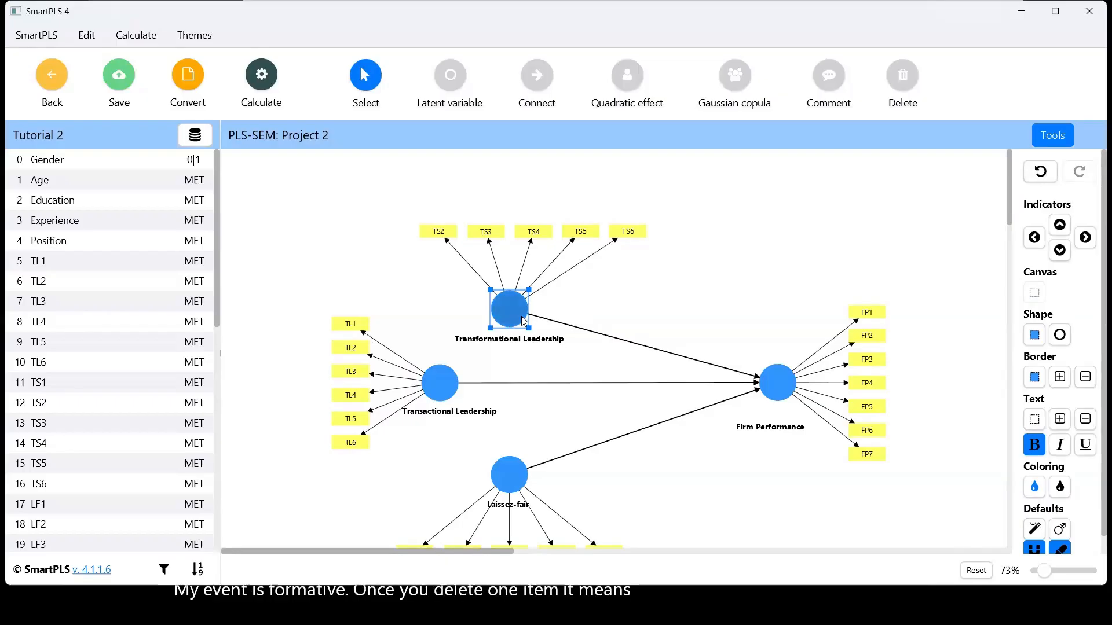
drag(399, 186, 658, 267)
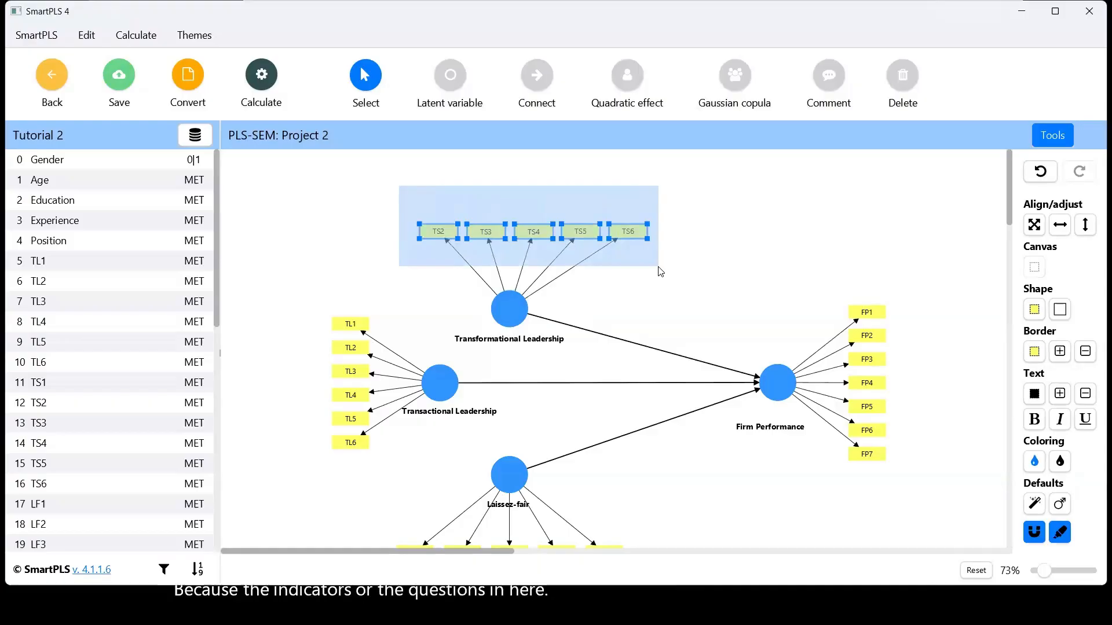
click(518, 314)
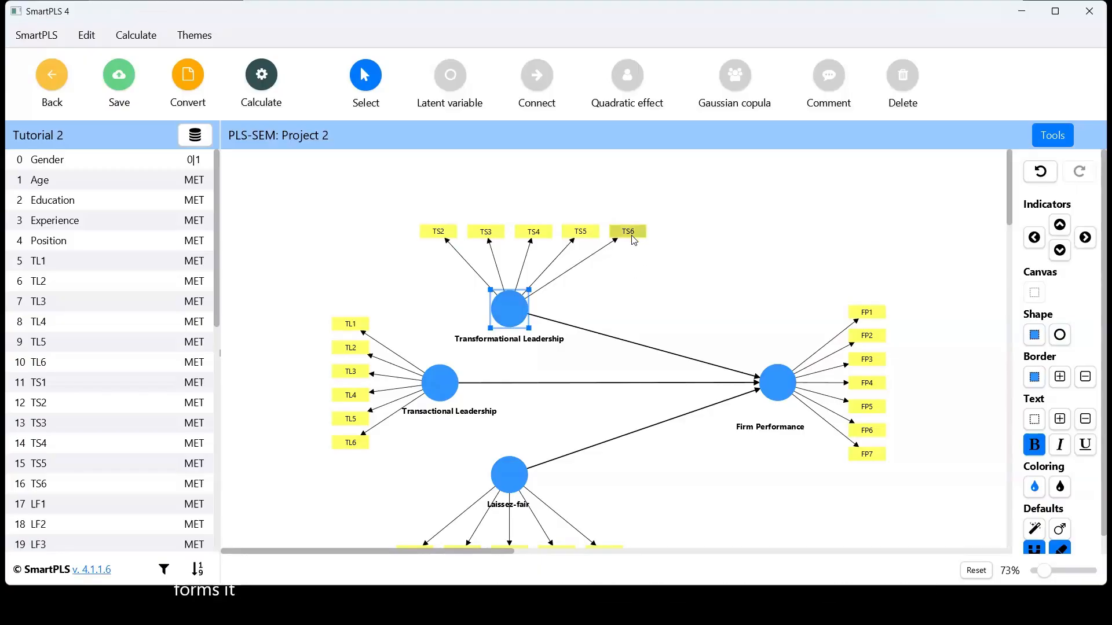
click(1042, 172)
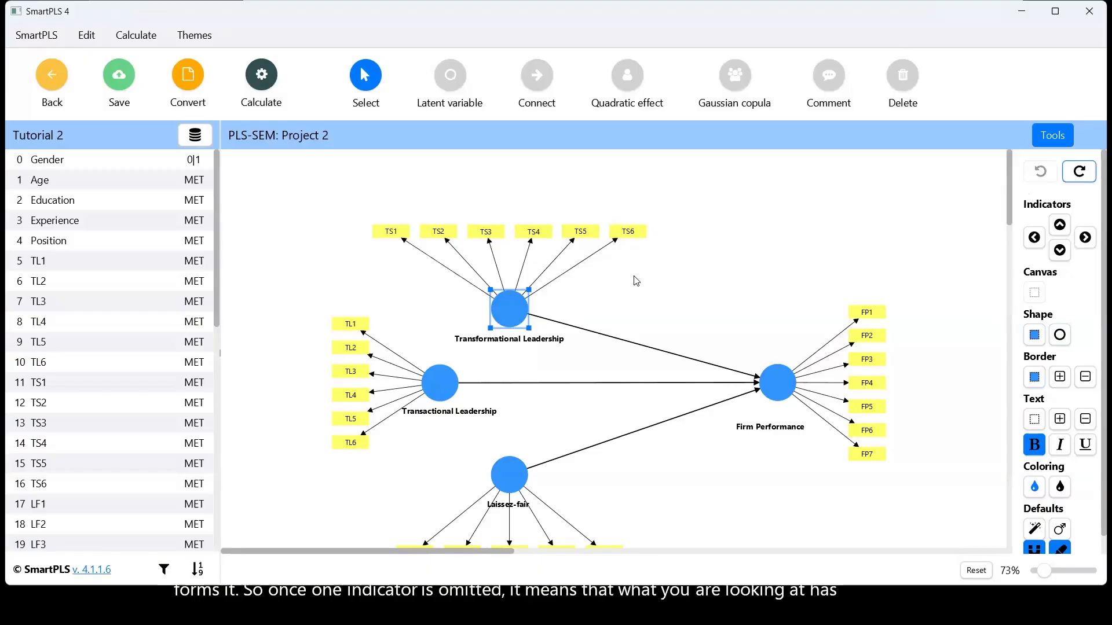
Select all six Transformational Leadership indicators together and switch to the PowerPoint slide contrasting formative and reflective constructs
scroll(648, 296, down, 3)
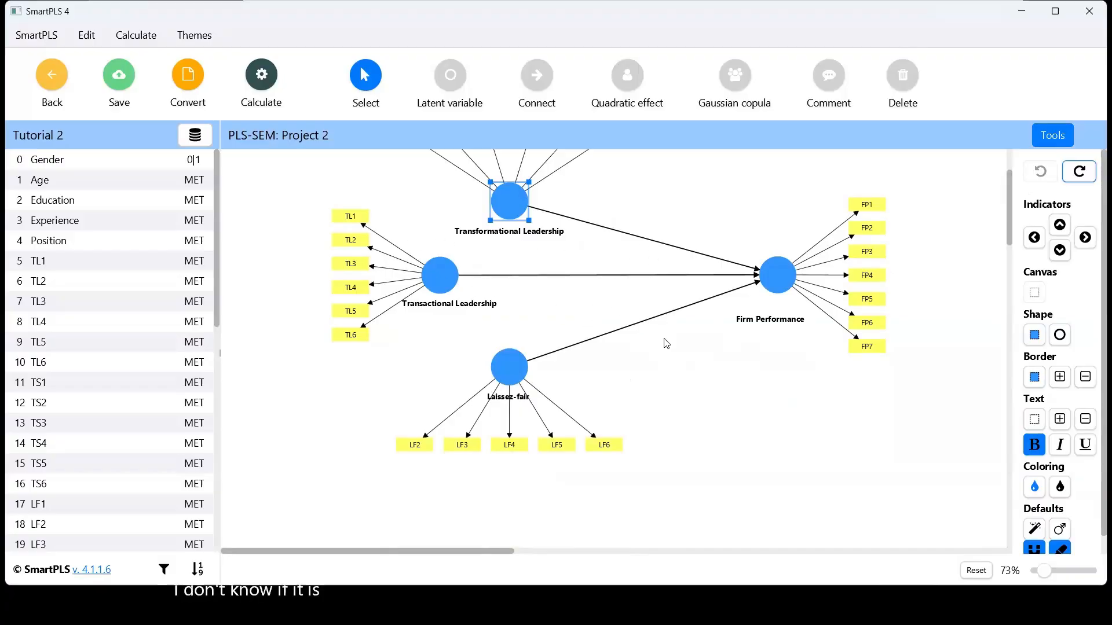
scroll(667, 344, up, 1)
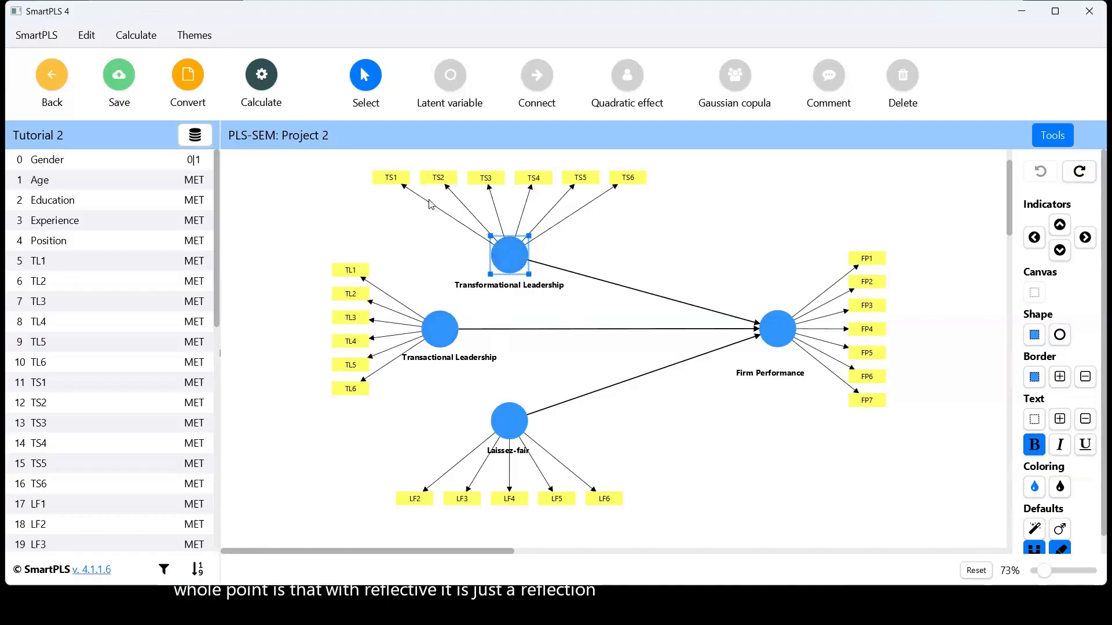
click(396, 178)
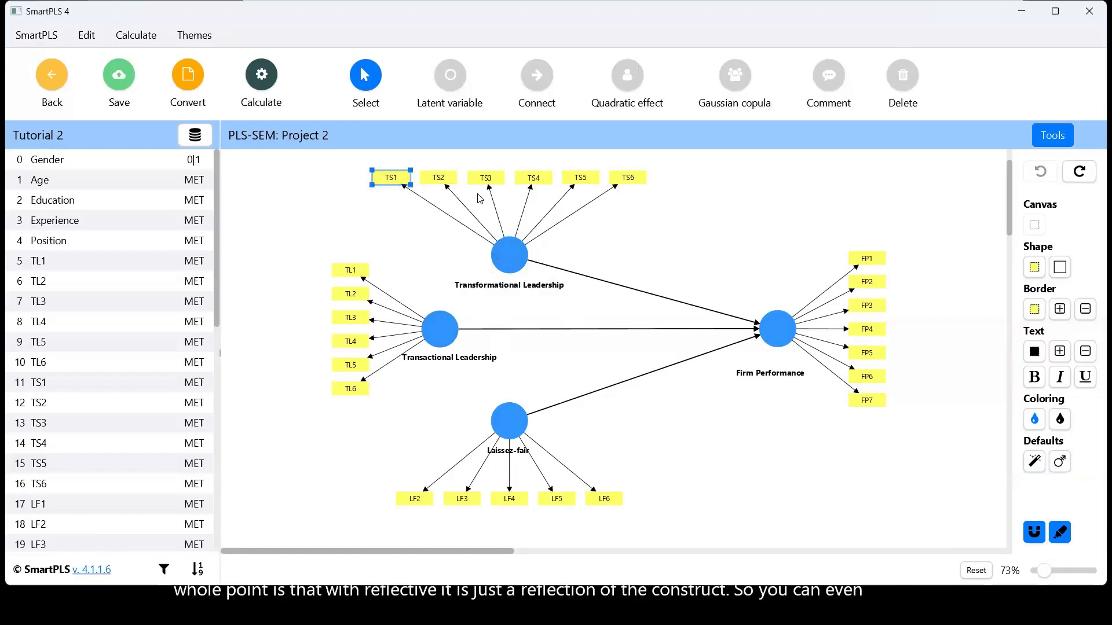
click(358, 172)
drag(358, 172, 658, 193)
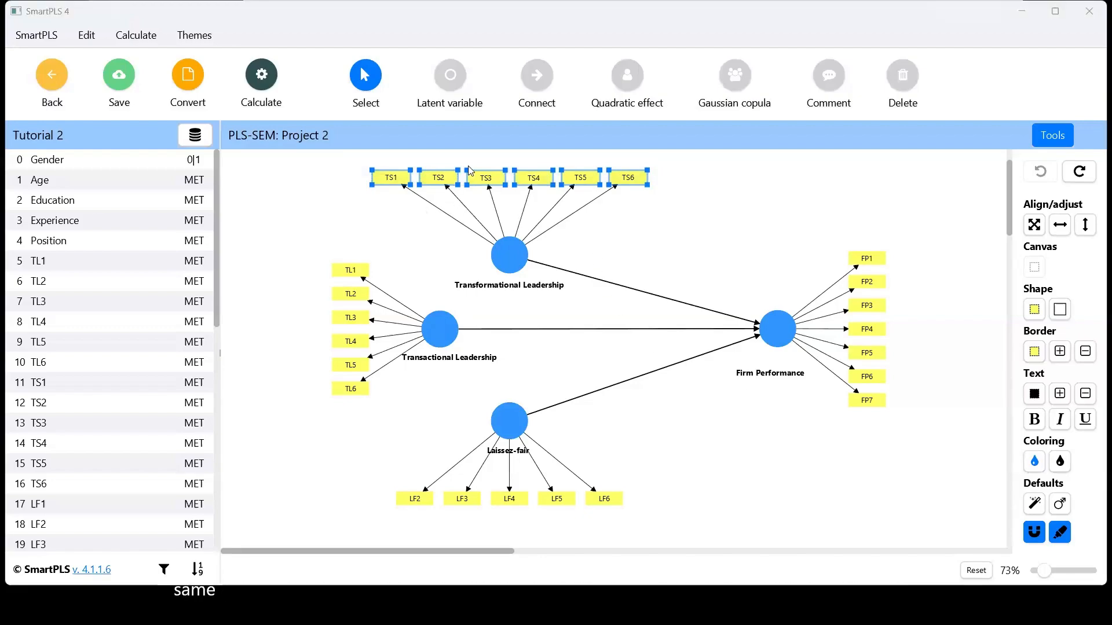
key(alt+Tab)
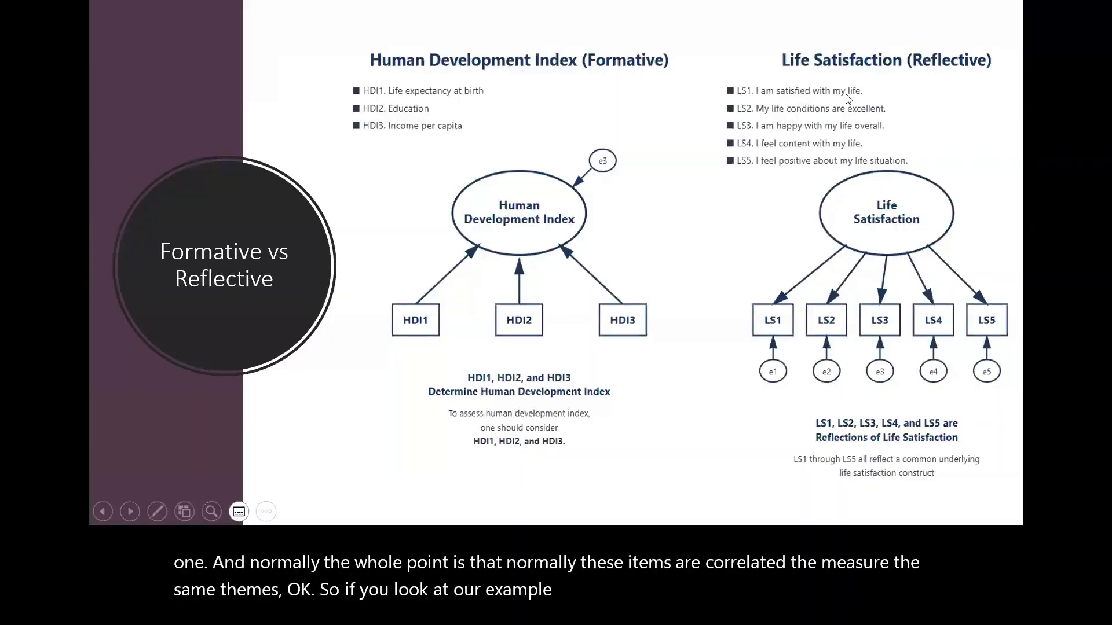
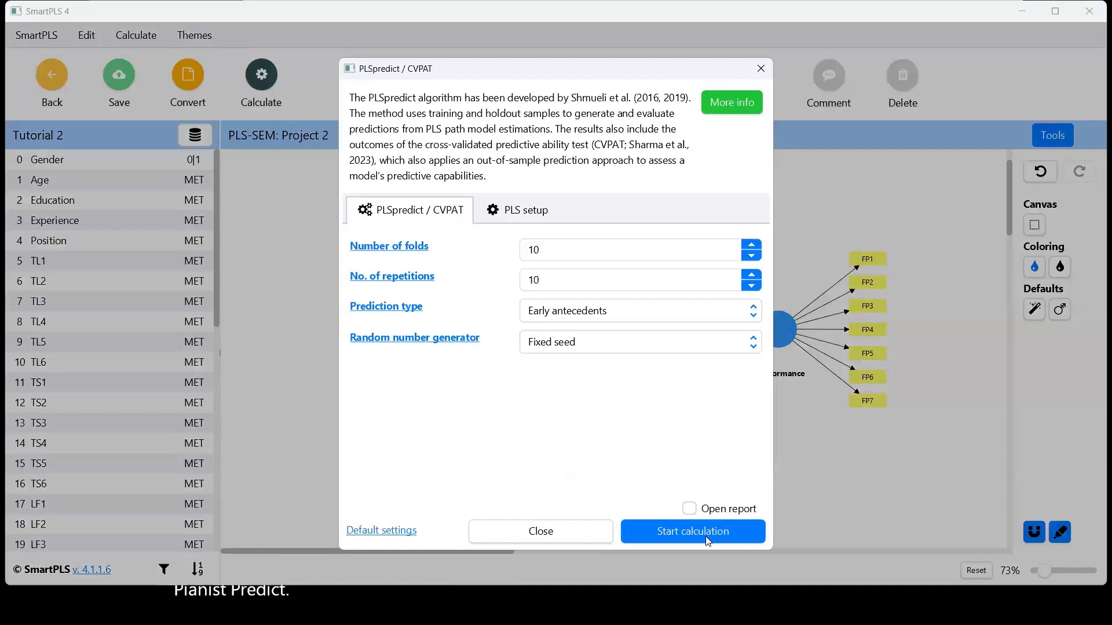
Run PLSpredict / CVPAT with 10 folds, 10 repetitions and a fixed seed, and open the PLSpredict MV summary in the full report
click(699, 532)
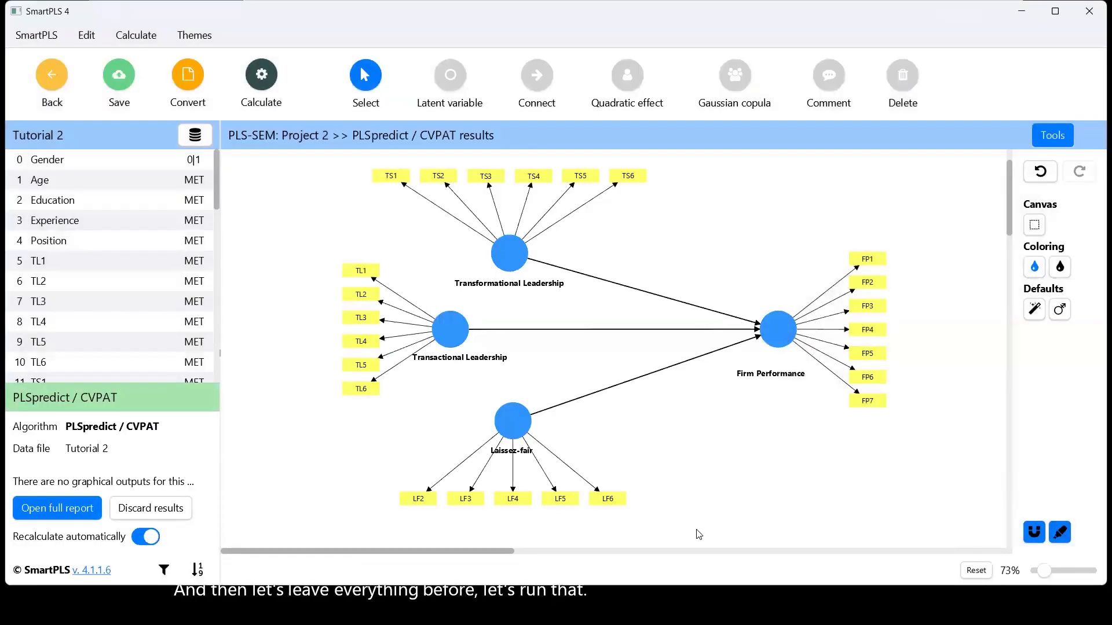
click(66, 510)
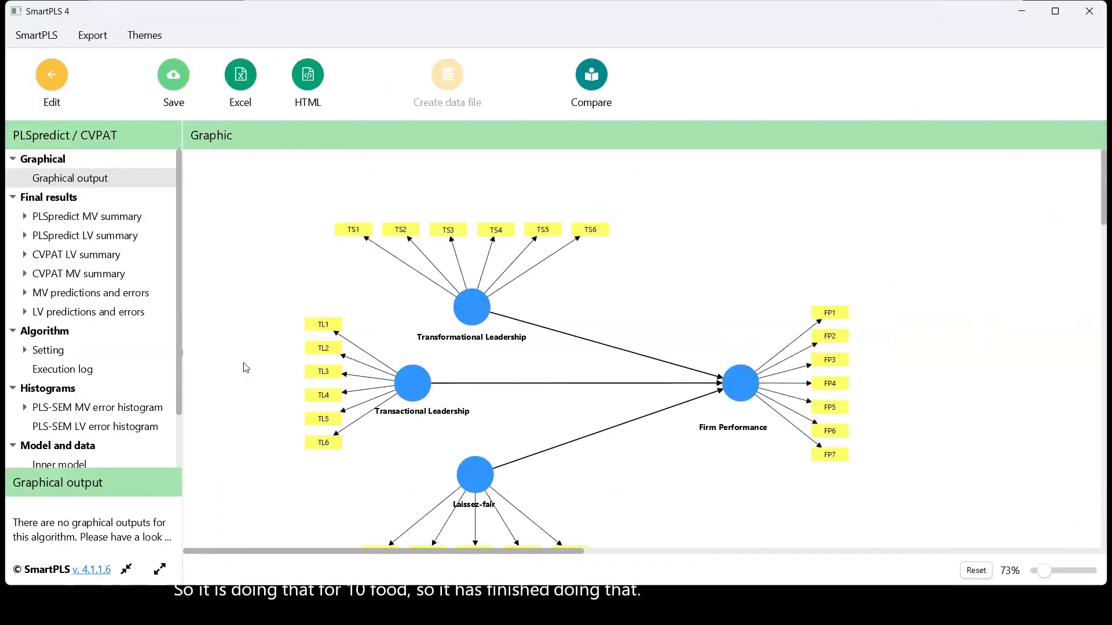
click(67, 215)
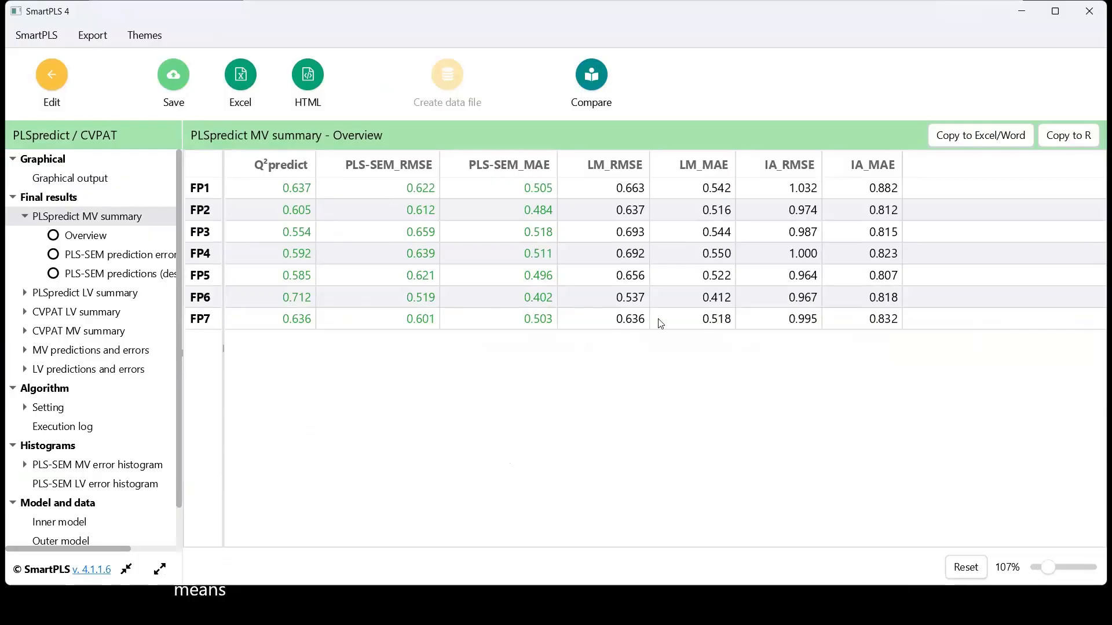
Sort the PLSpredict MV summary by Q²predict and compare it with the PLSpredict LV and CVPAT LV summaries
click(277, 172)
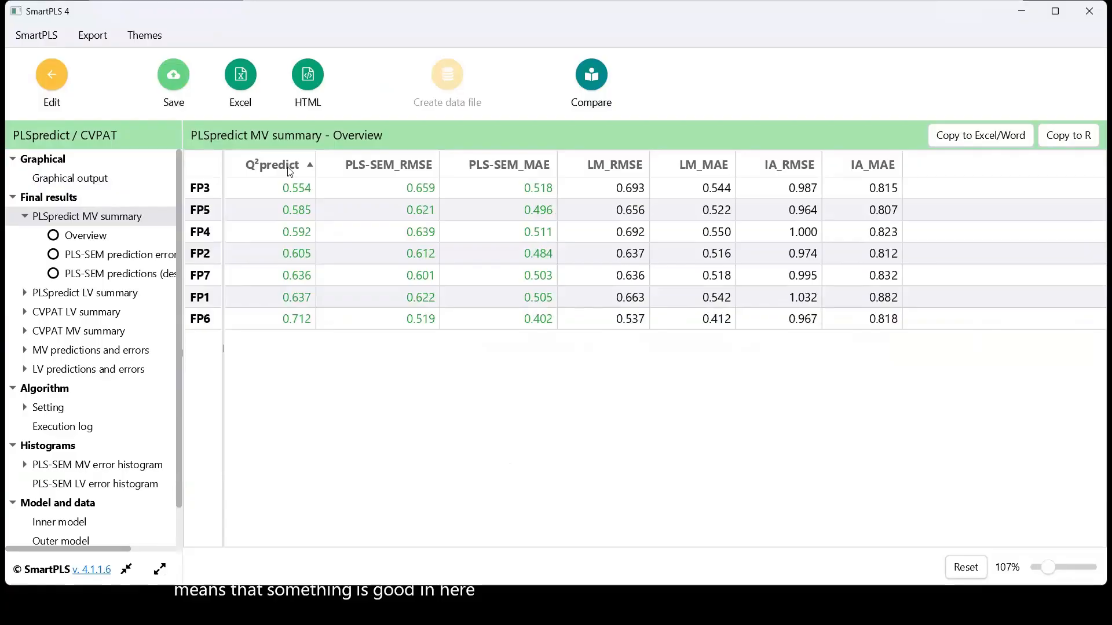
click(292, 173)
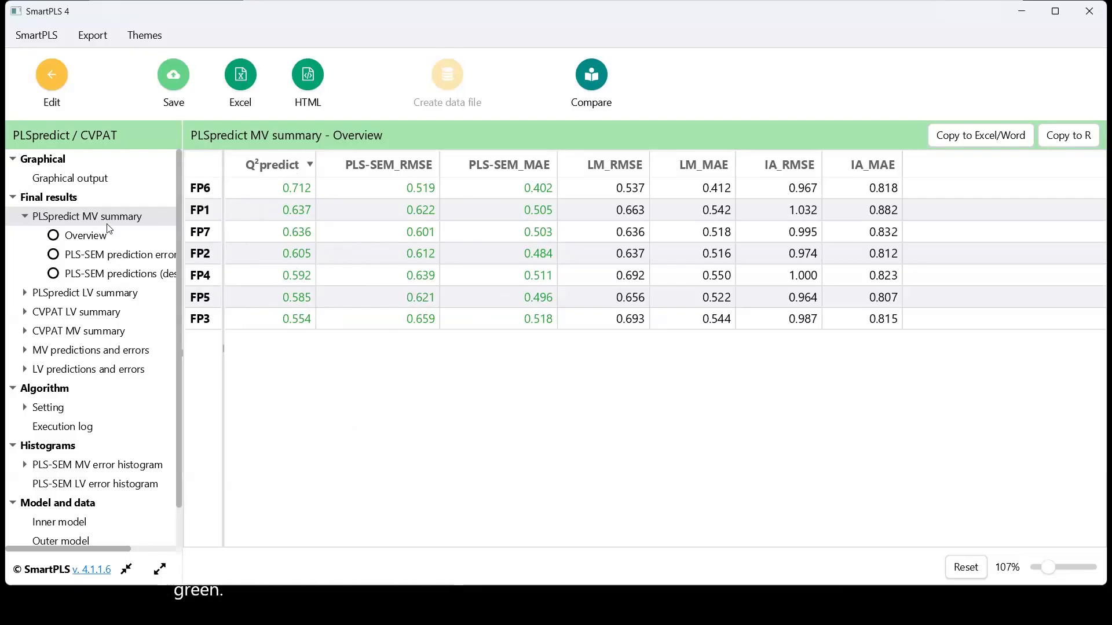
click(109, 296)
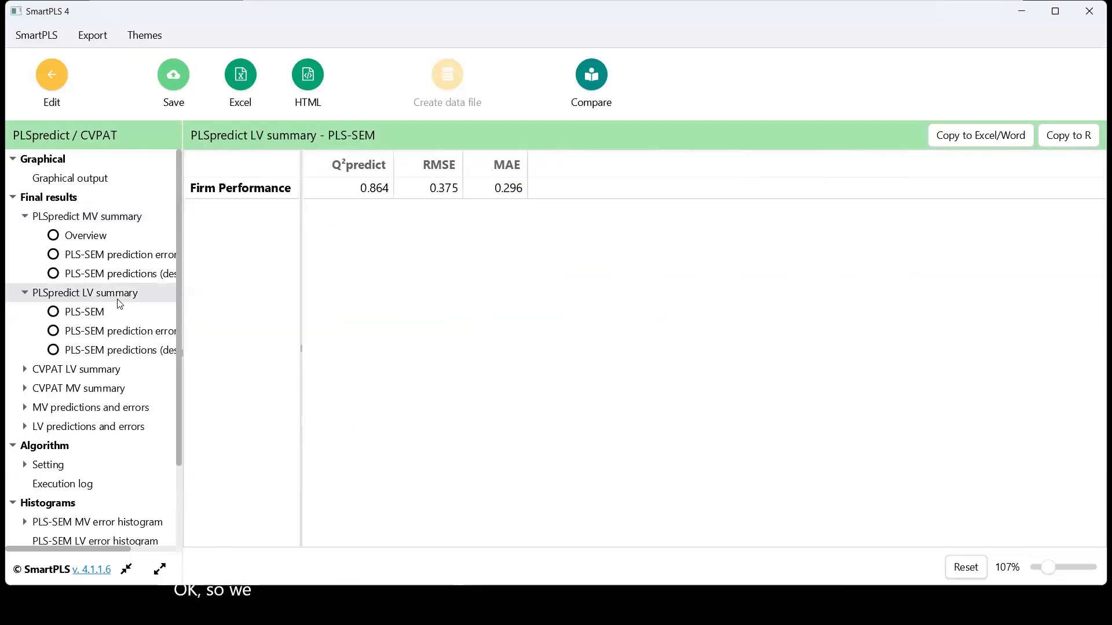
click(101, 219)
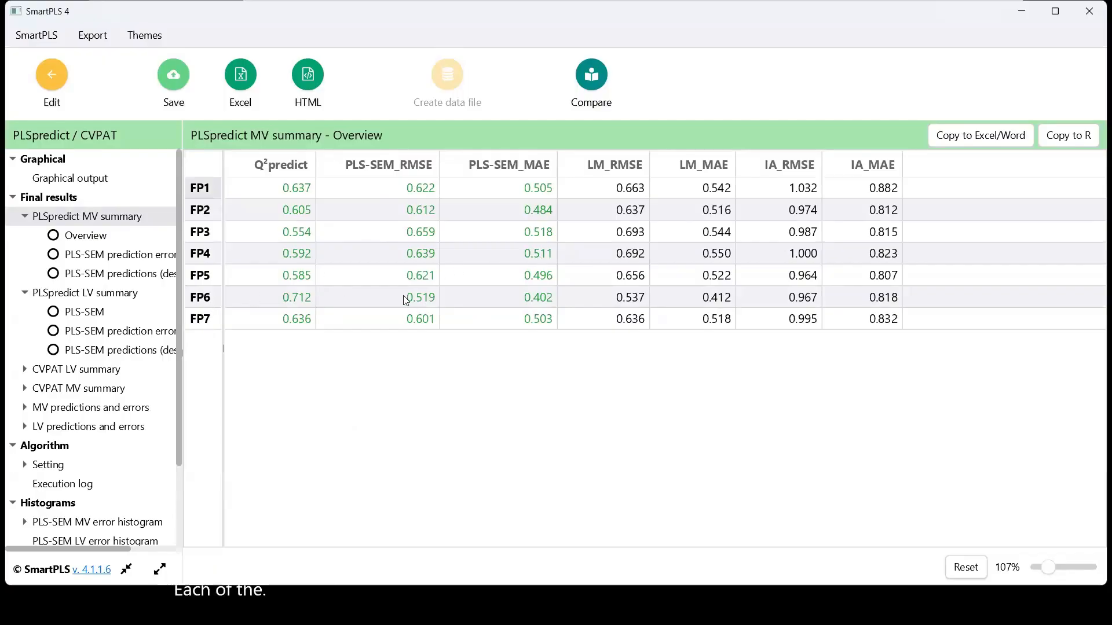
click(96, 298)
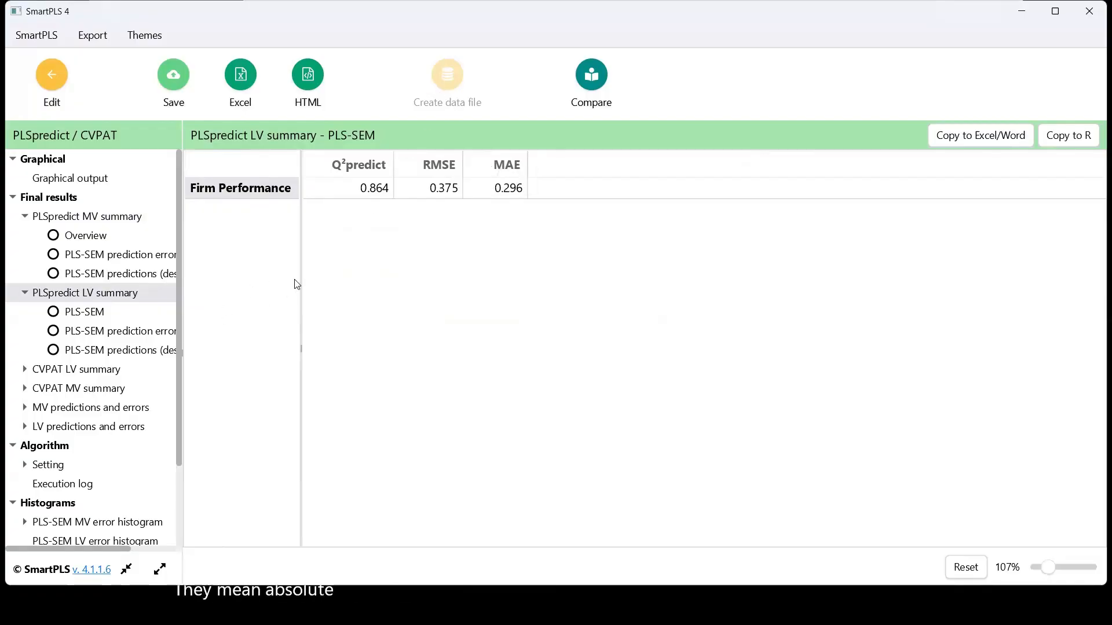
click(104, 373)
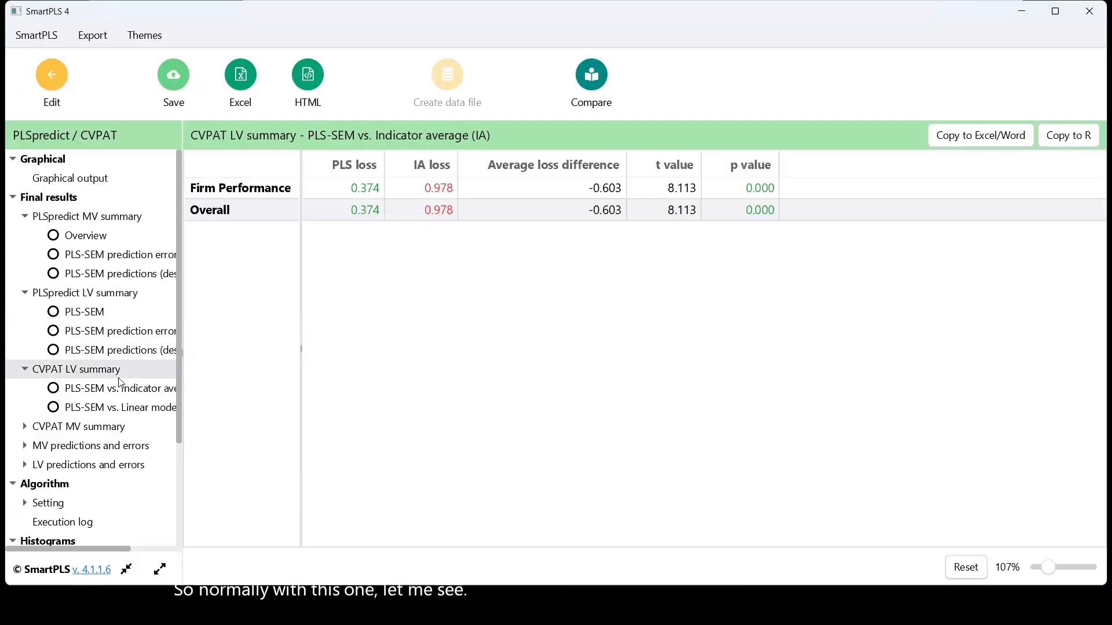
click(108, 217)
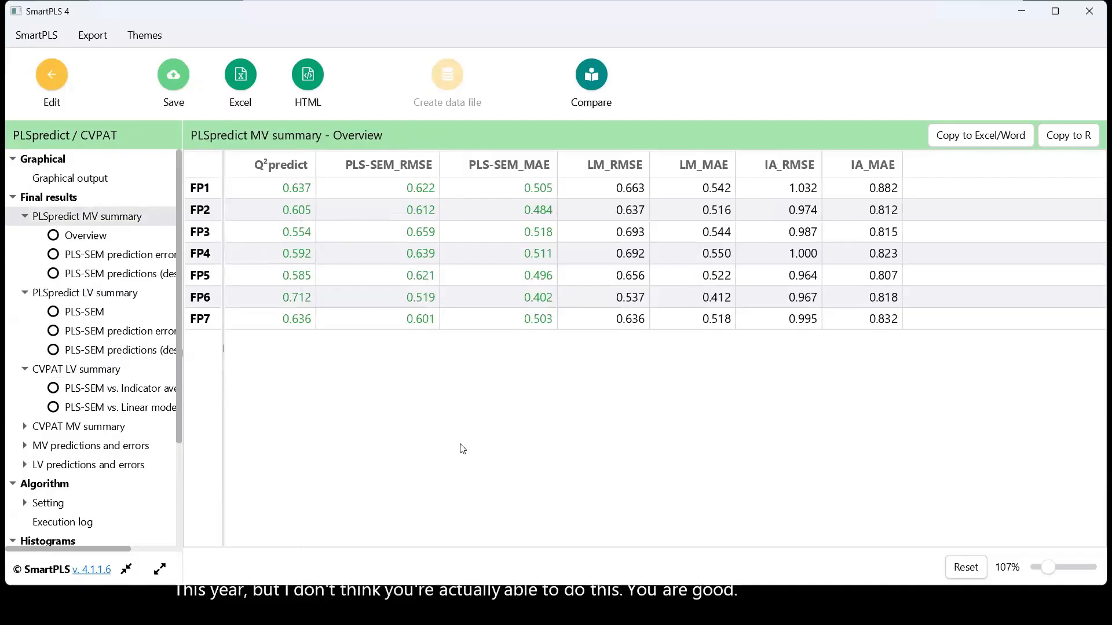
Switch to the circular economy capabilities paper in Chrome and find Table 4, Structural model results, on page 8
key(alt+Tab)
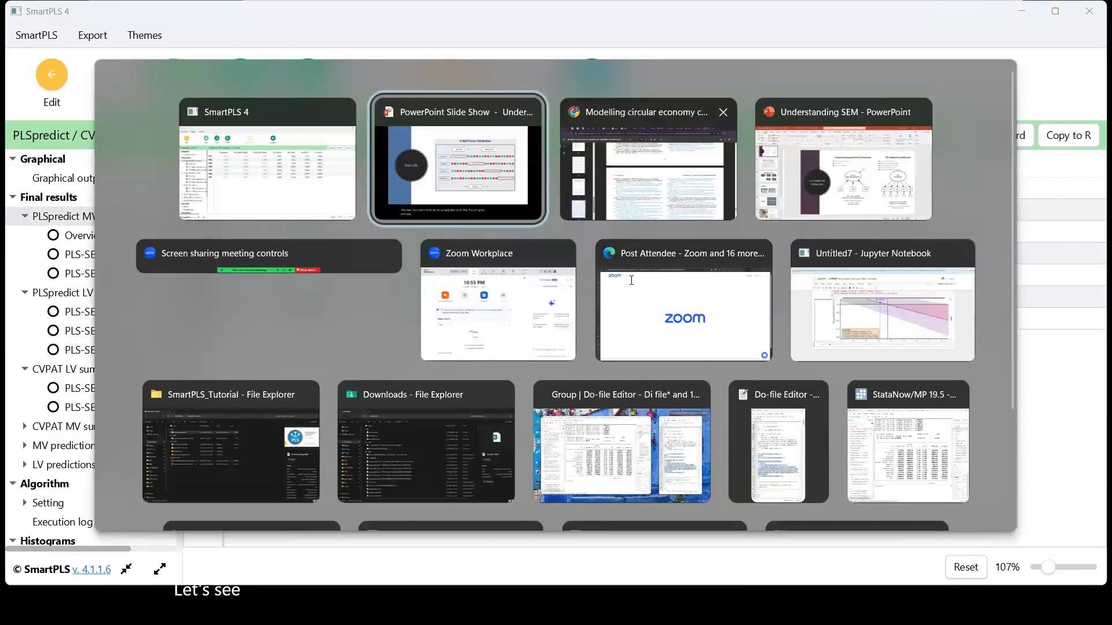
click(688, 197)
scroll(612, 274, up, 20)
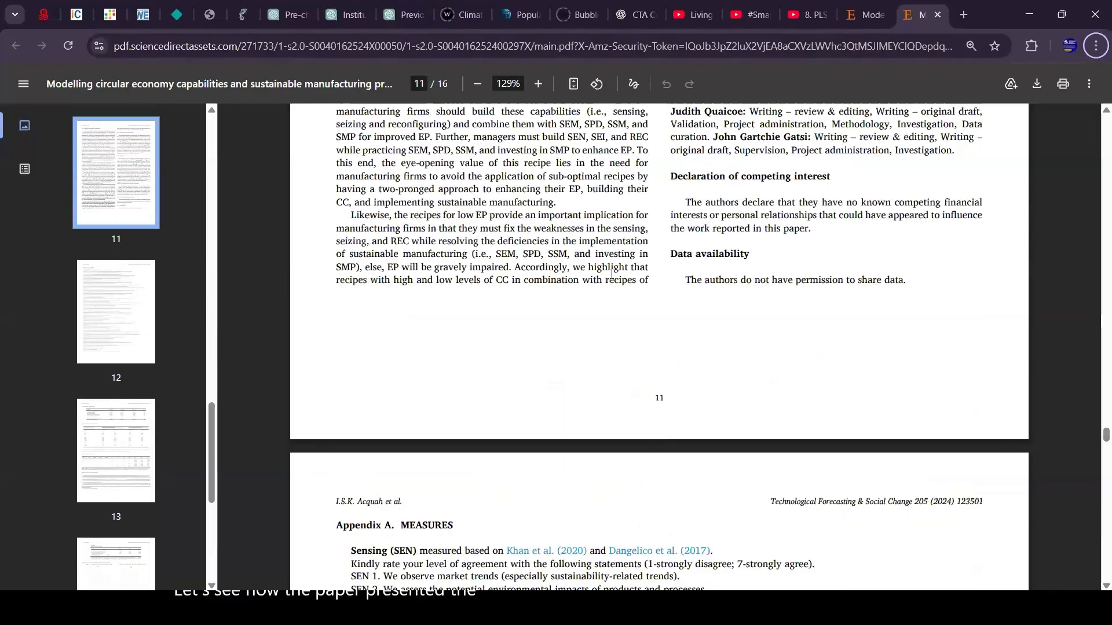
scroll(612, 274, up, 8)
scroll(607, 282, up, 20)
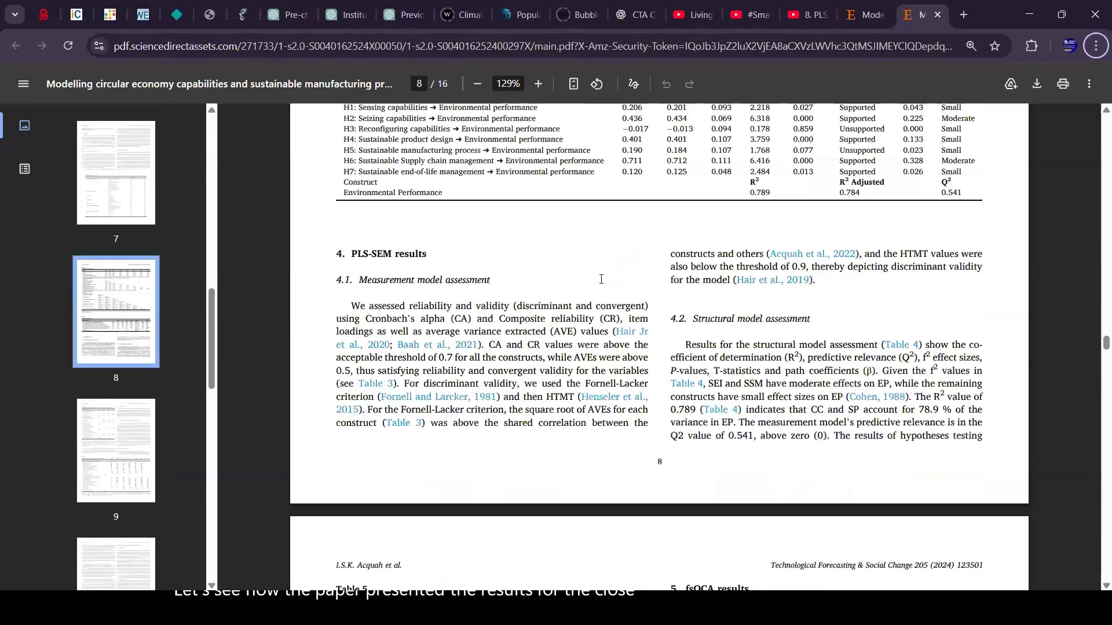
scroll(601, 279, down, 8)
scroll(619, 300, down, 8)
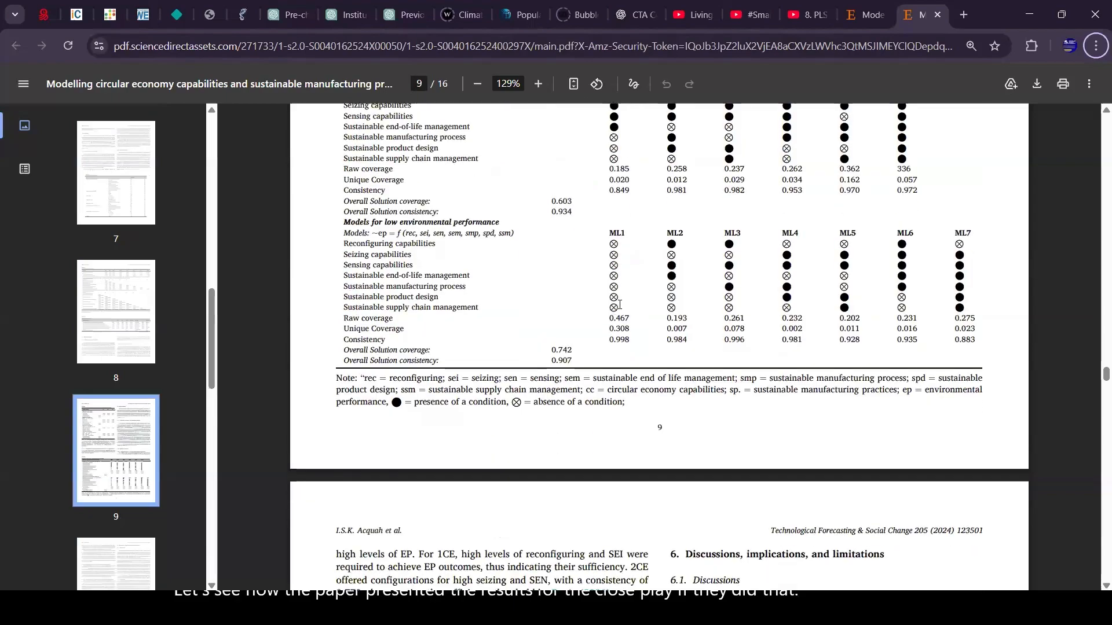
scroll(618, 304, up, 20)
scroll(618, 304, up, 10)
scroll(622, 302, down, 10)
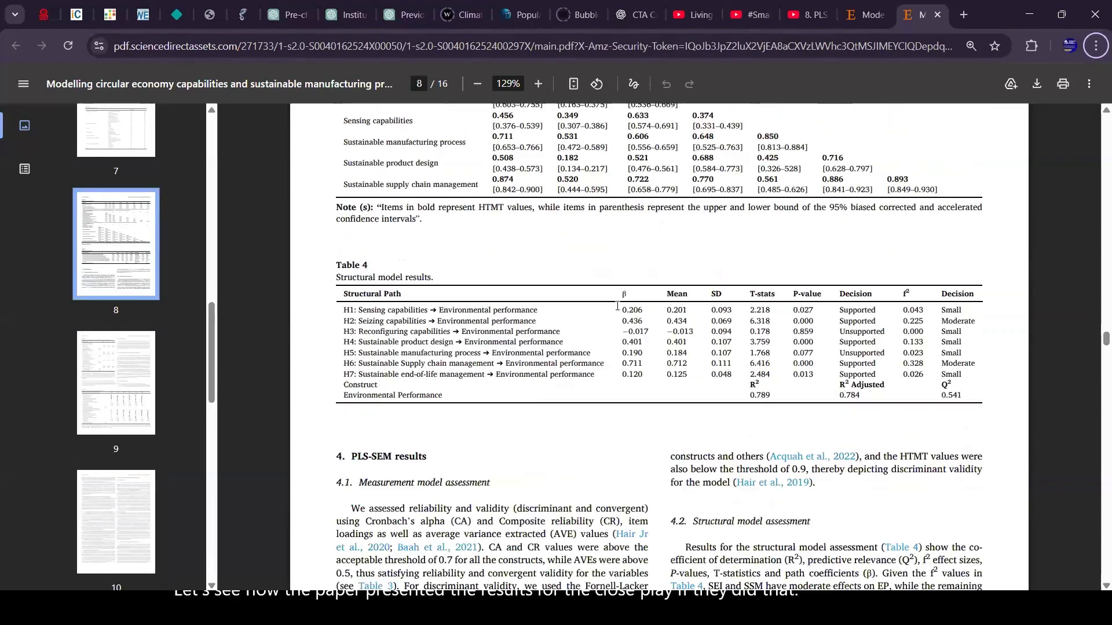
scroll(771, 320, up, 2)
scroll(772, 320, up, 2)
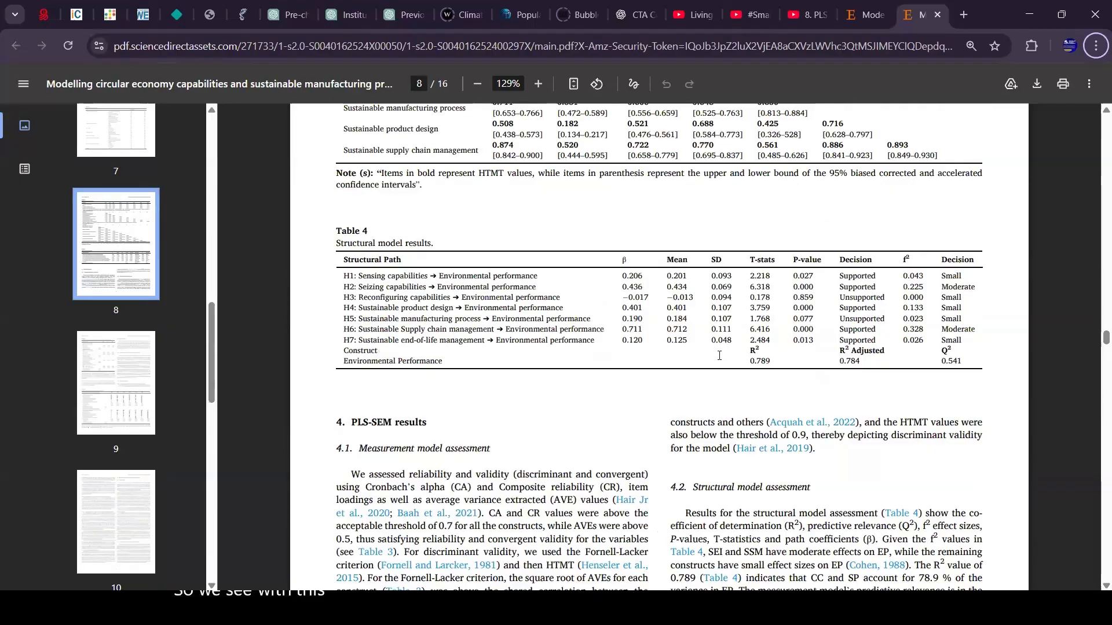
Enlarge Table 4 and examine the R², adjusted R² and Q² values reported for Environmental Performance
scroll(627, 477, up, 2)
scroll(627, 476, up, 1)
right_click(628, 476)
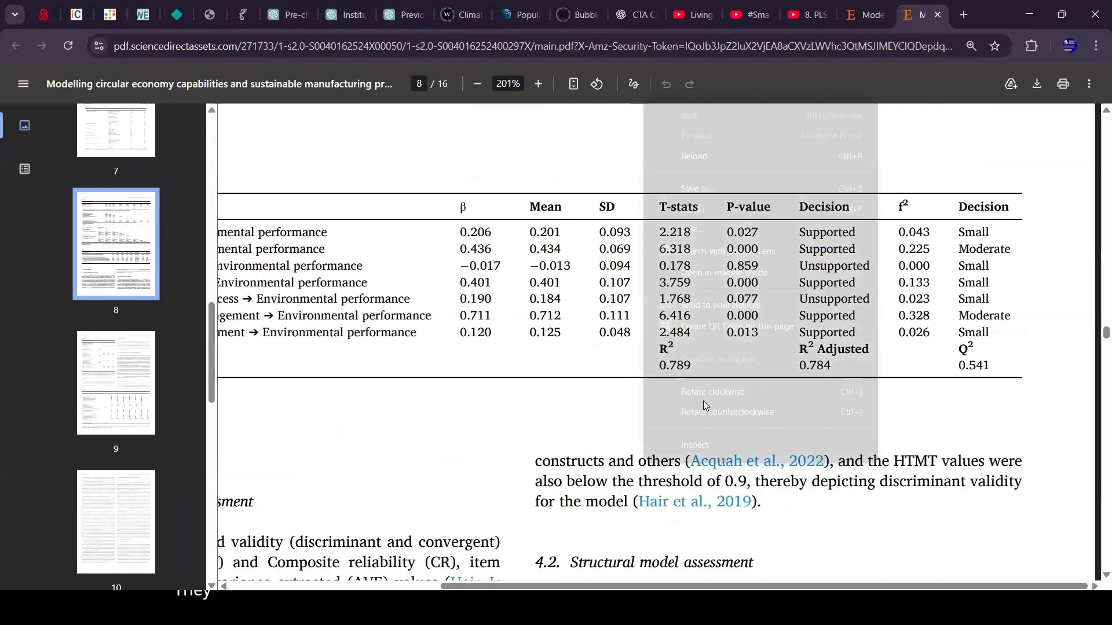
click(945, 404)
scroll(946, 404, up, 1)
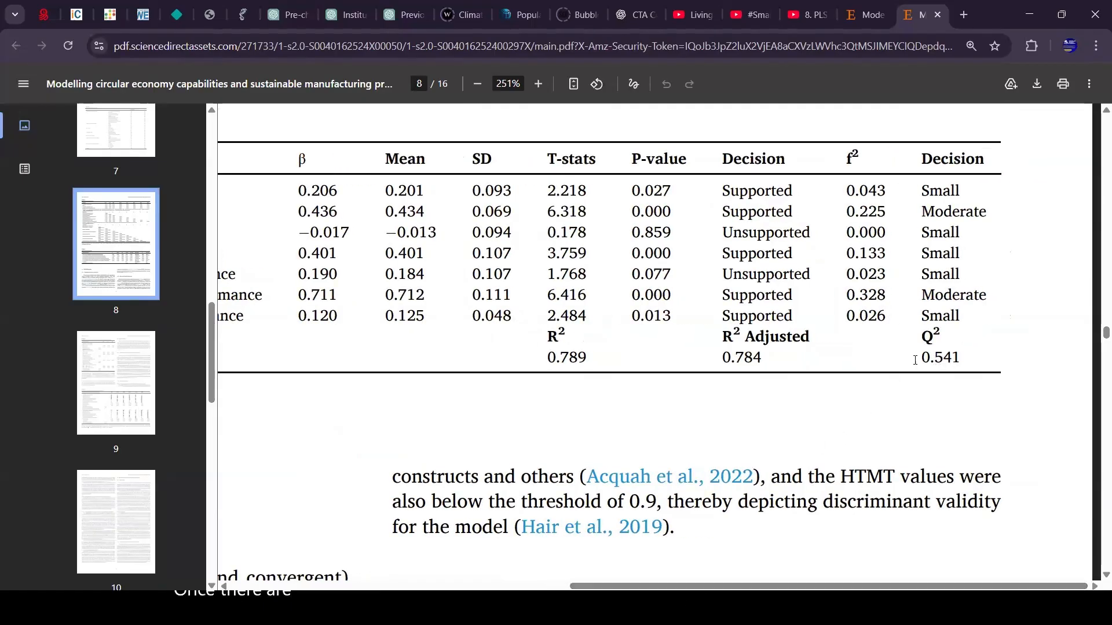
scroll(886, 363, down, 3)
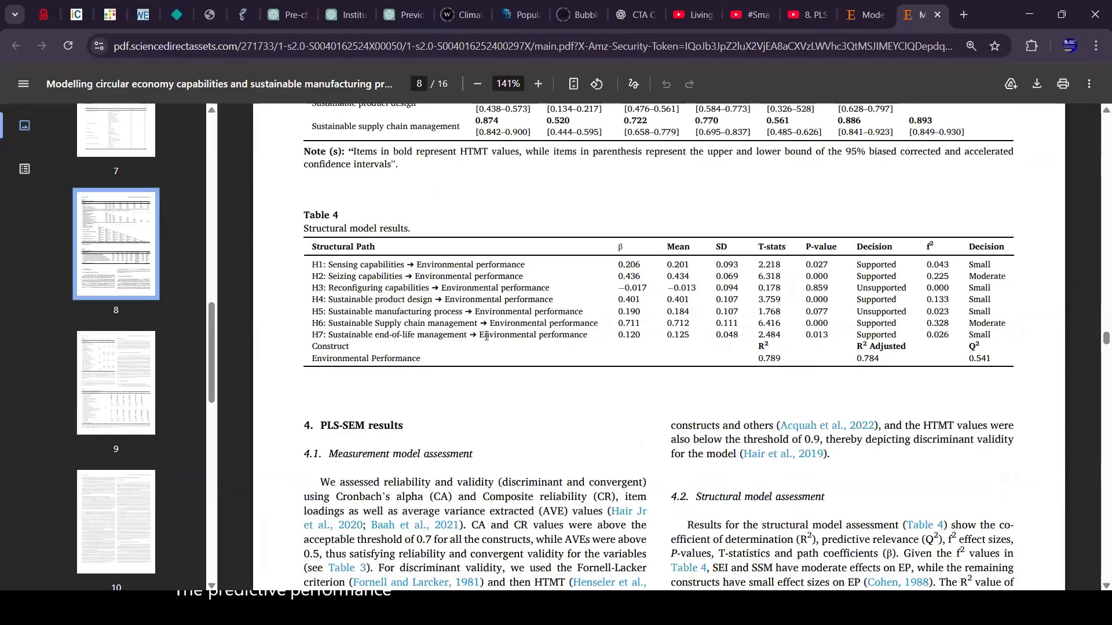
Read section 4.2, Structural model assessment, highlighting the f² effect sizes, P-values, path coefficients and "Given the f² values in Table 4"
scroll(481, 346, down, 3)
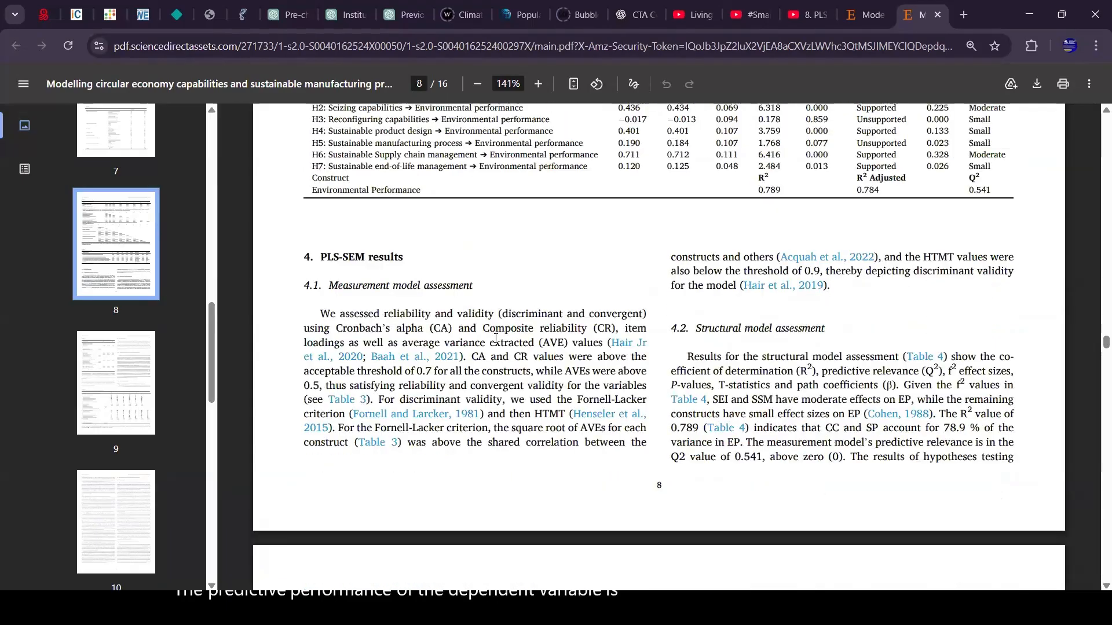
scroll(492, 342, down, 5)
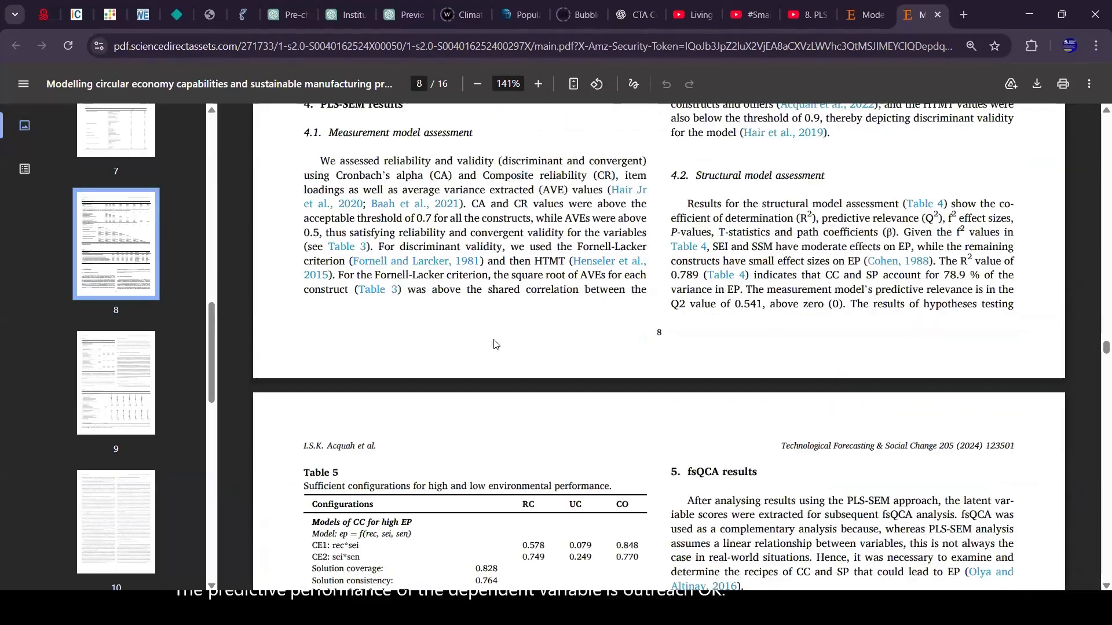
scroll(696, 330, up, 2)
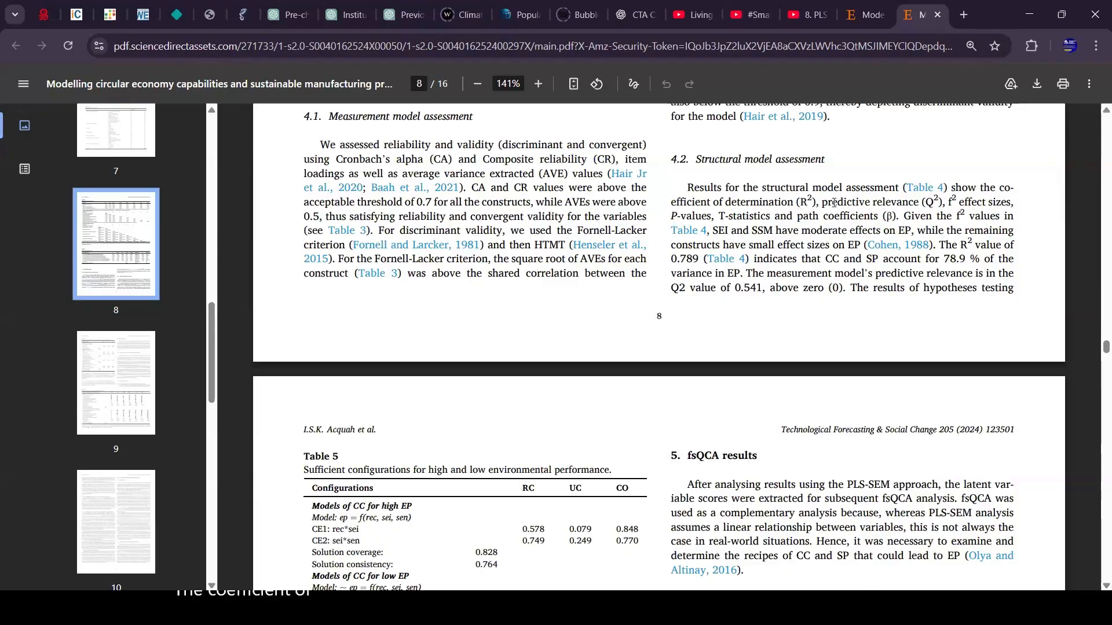
drag(824, 203, 1015, 203)
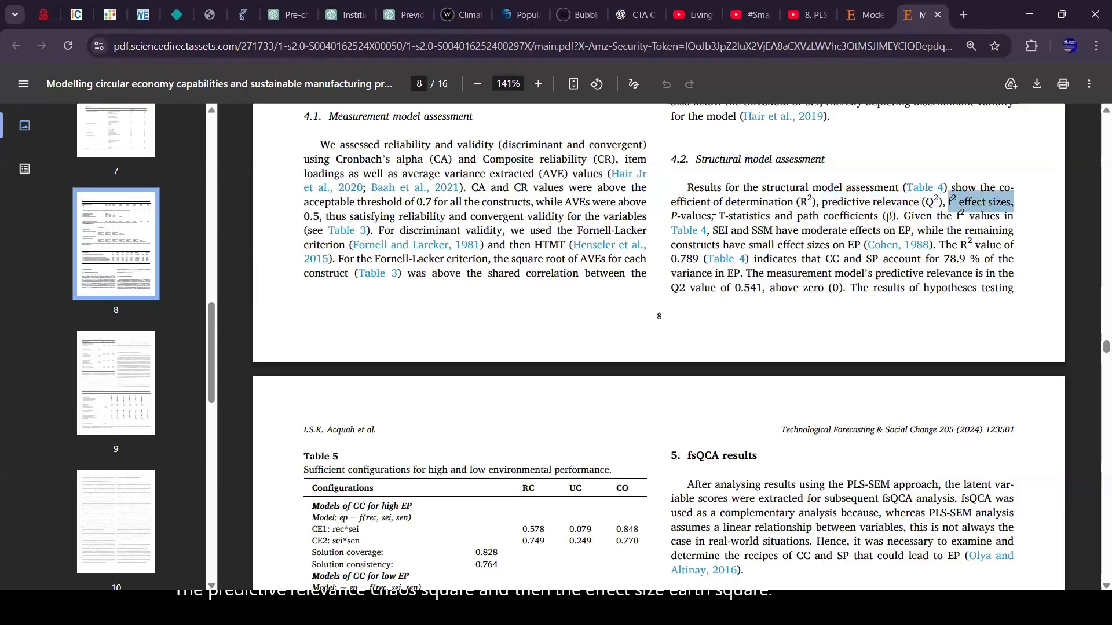
drag(673, 218, 721, 216)
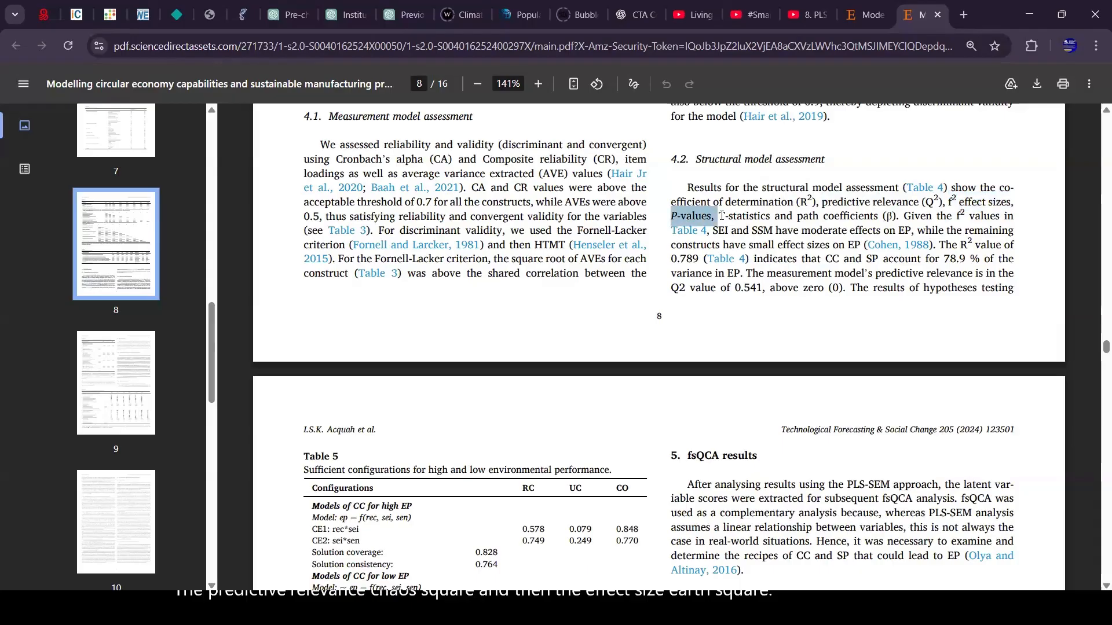
drag(803, 214, 899, 219)
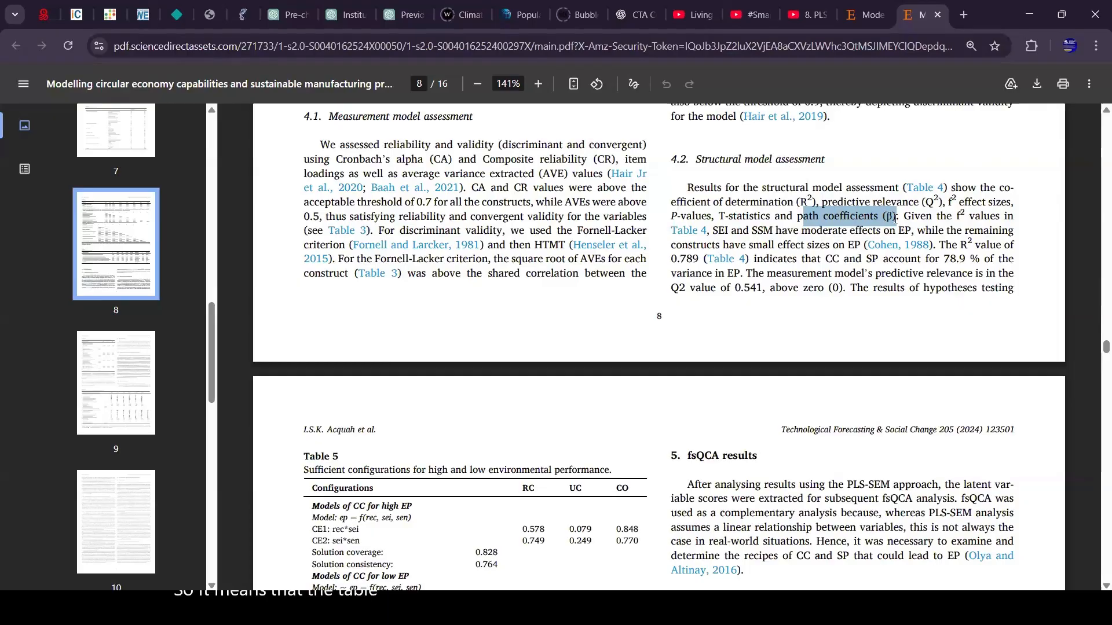
drag(905, 216, 725, 237)
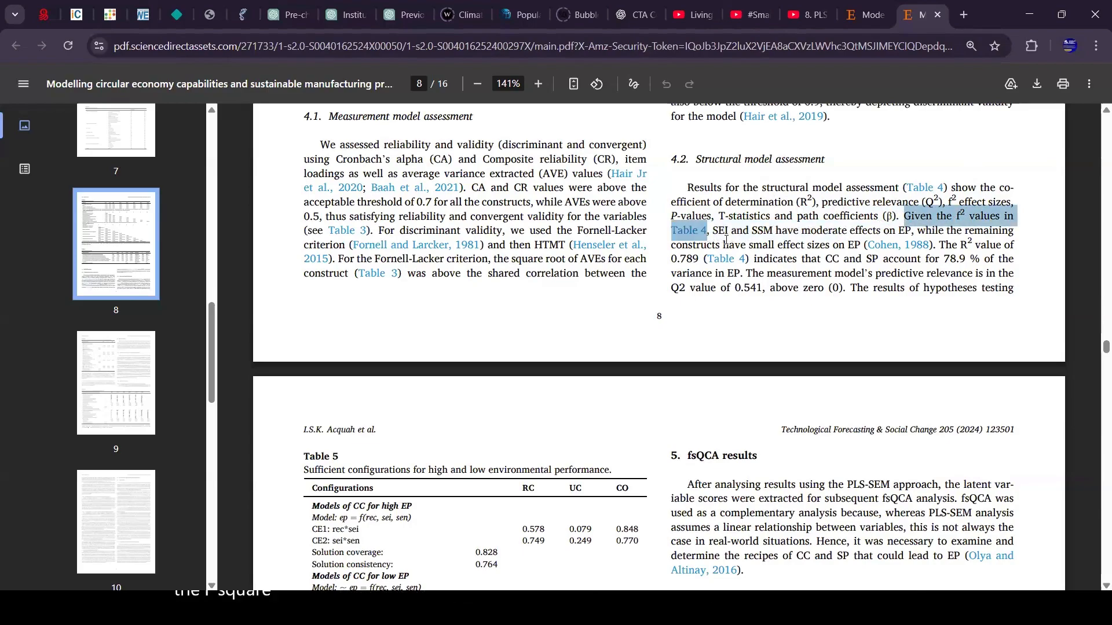
Check the f² values and effect-size decisions in Table 4 against their description in section 4.2
scroll(590, 409, up, 8)
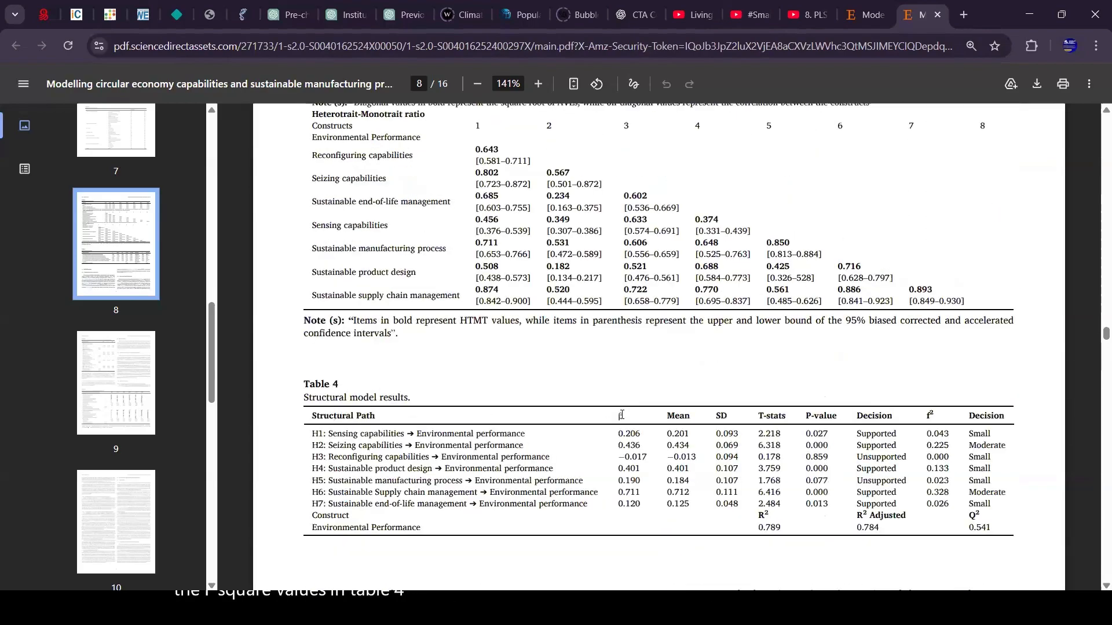
scroll(622, 415, down, 3)
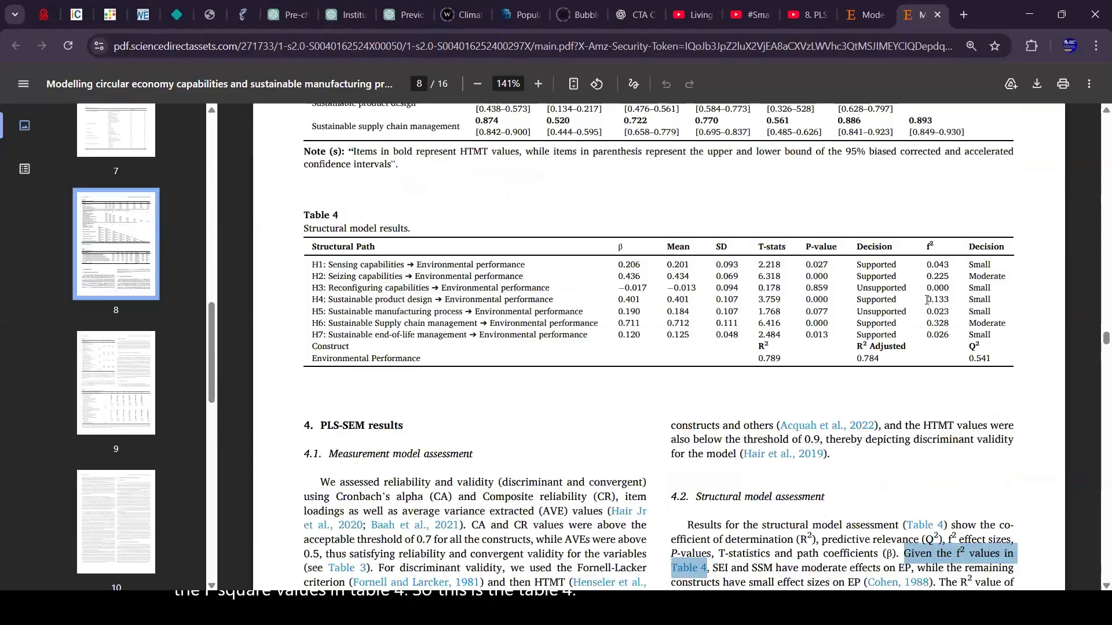
scroll(927, 300, down, 3)
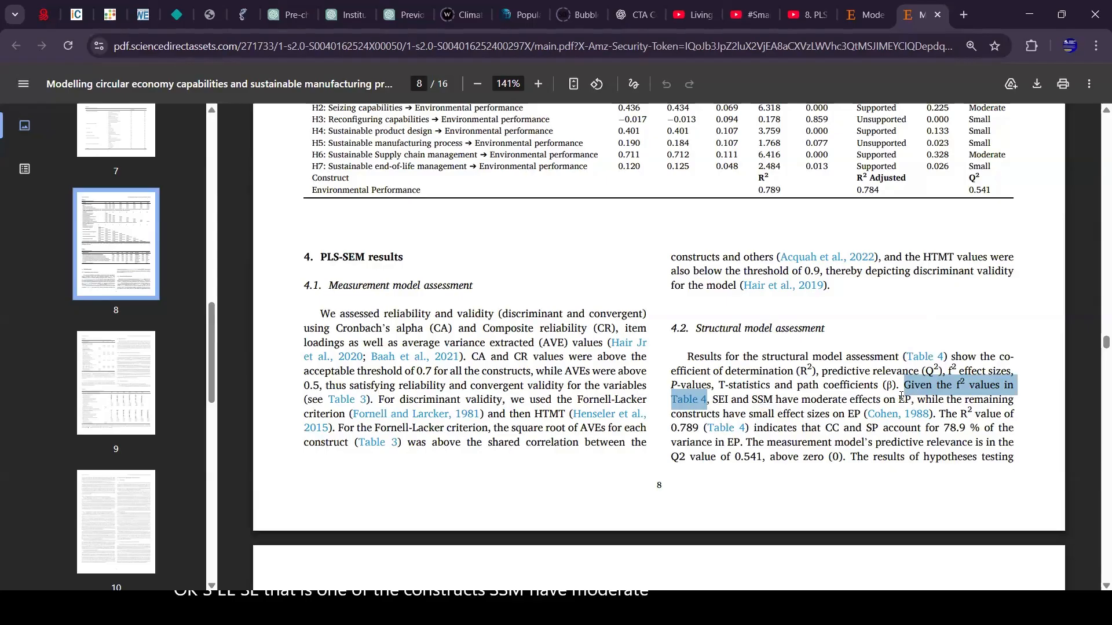
Highlight "EP" in section 4.2 and compare that sentence with the f² effect-size decisions in Table 4
drag(897, 401, 912, 402)
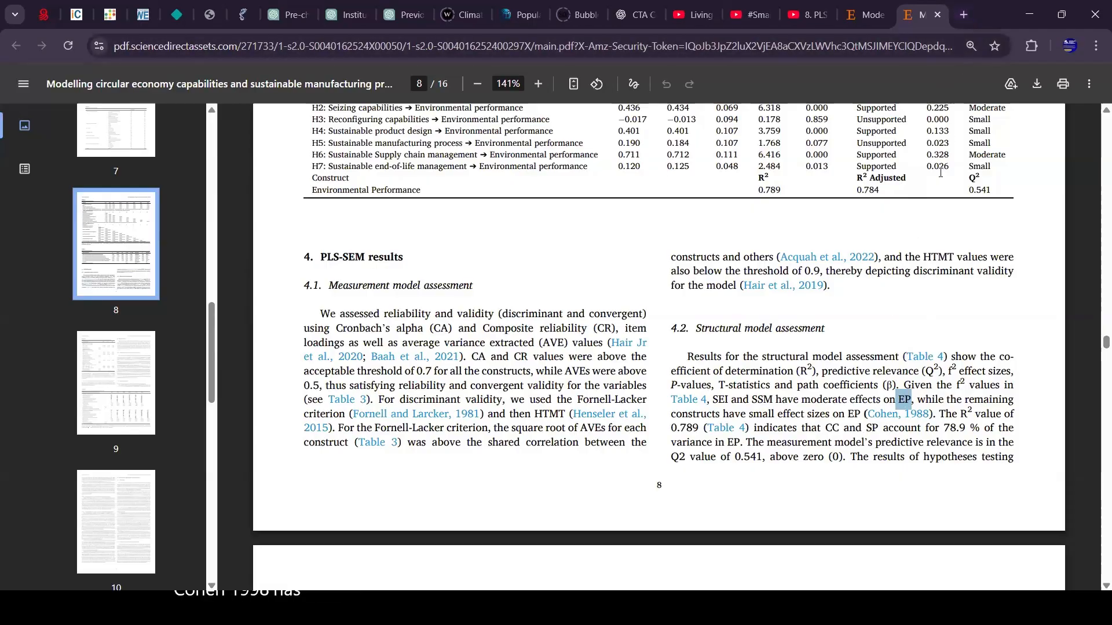
scroll(941, 173, up, 3)
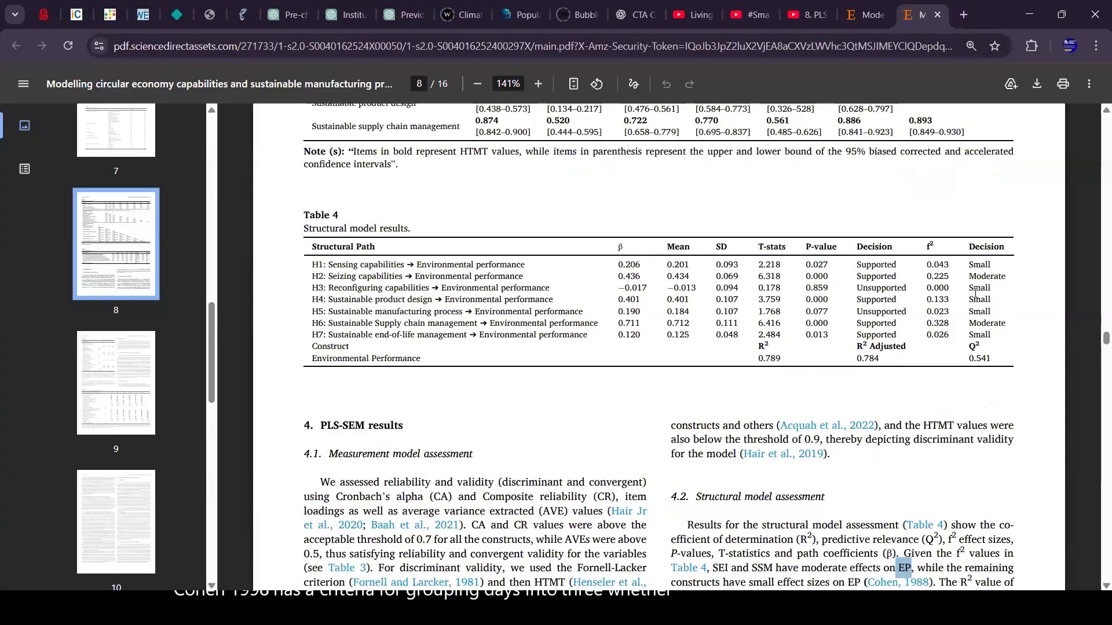
Search Google in a new tab for "cohen's criteria for effect size" and highlight "and 0.80" in the featured answer
click(964, 15)
text('pco)
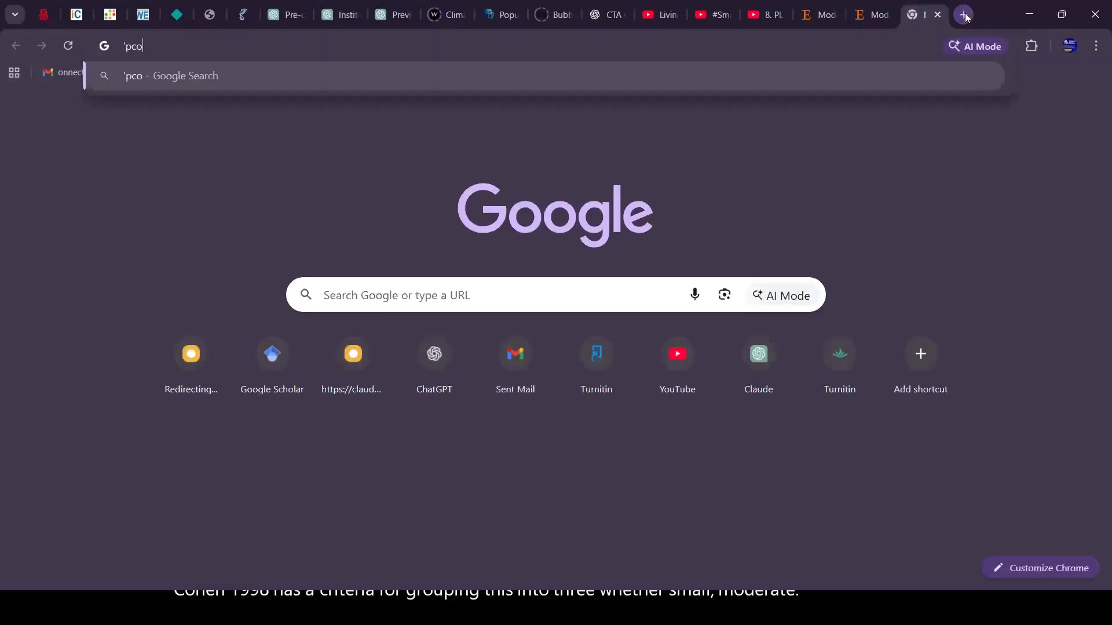
key(BackSpace)
key(BackSpace)
key(BackSpace)
key(BackSpace)
text(cohe)
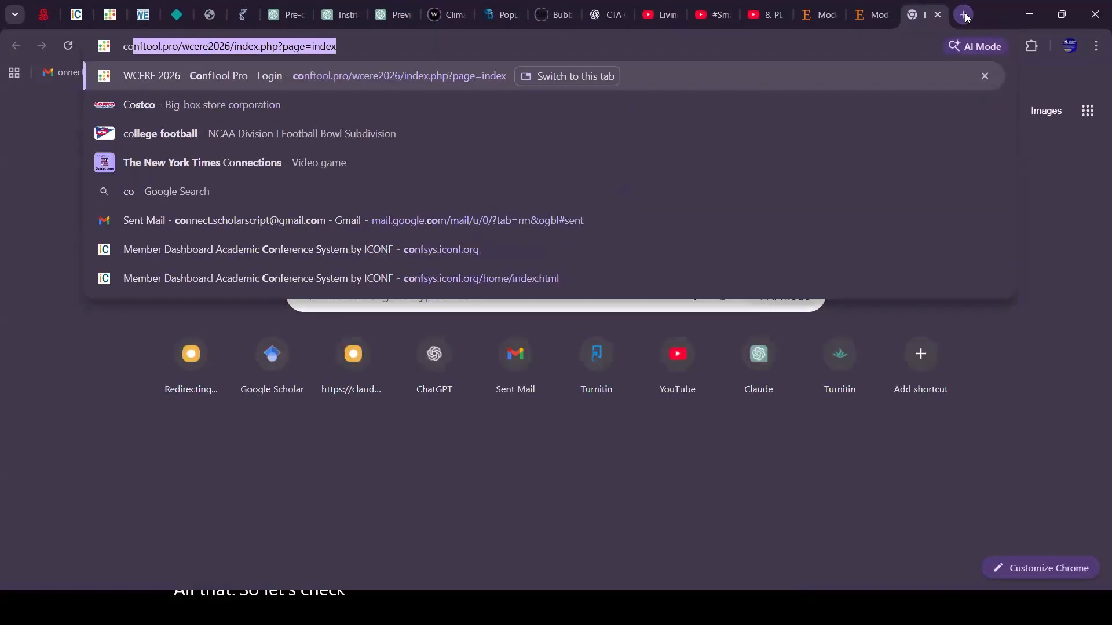
text(n critera)
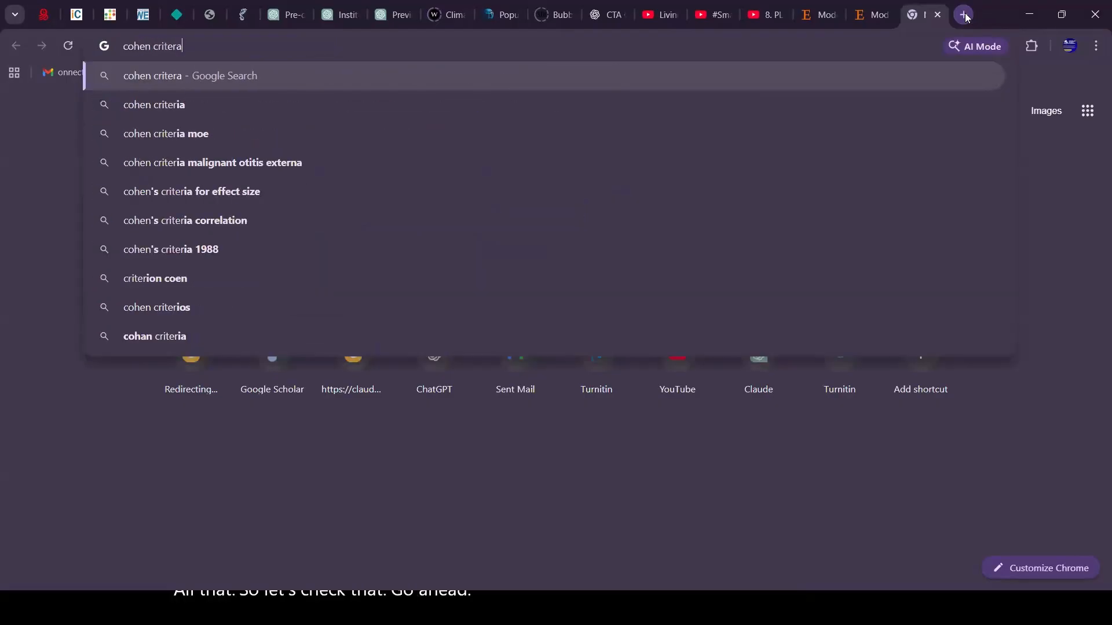
key(BackSpace)
text(ia for)
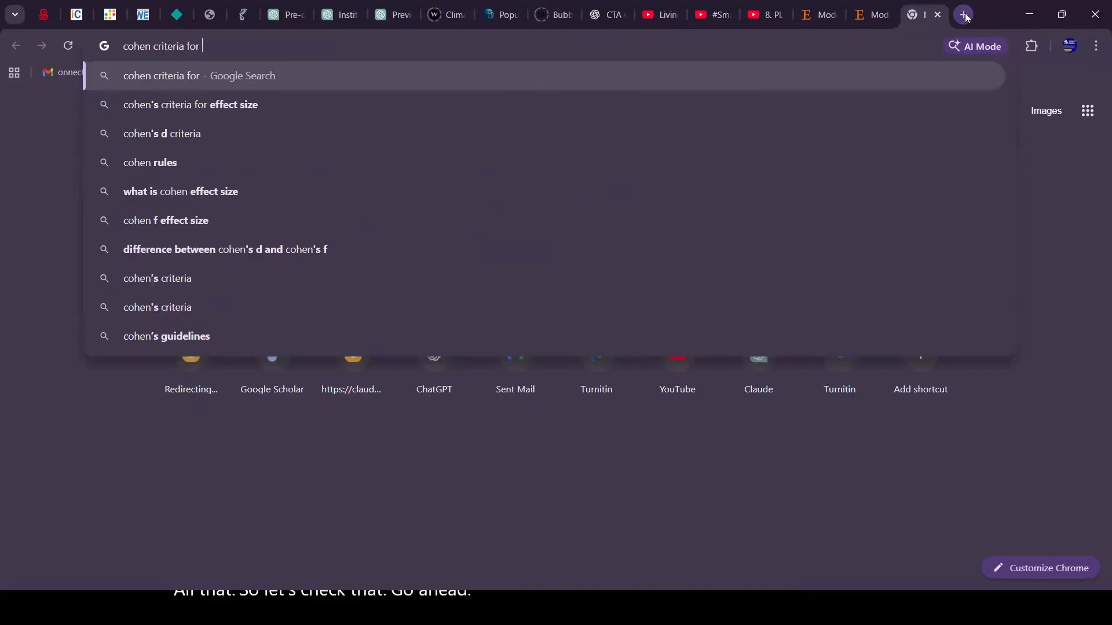
key(Down)
key(Return)
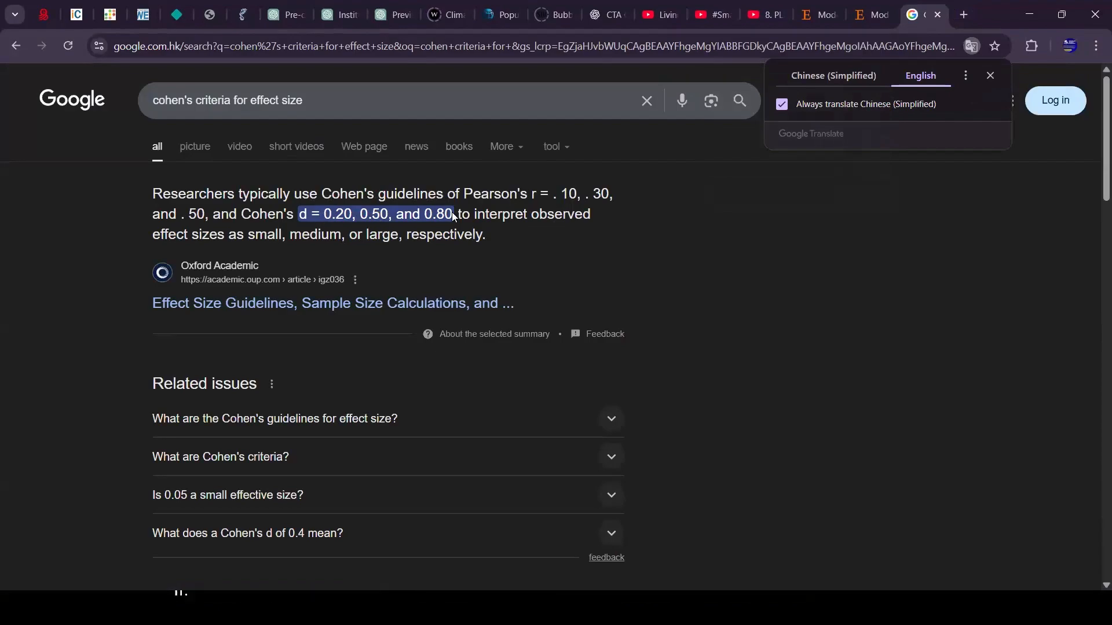
drag(455, 216, 398, 216)
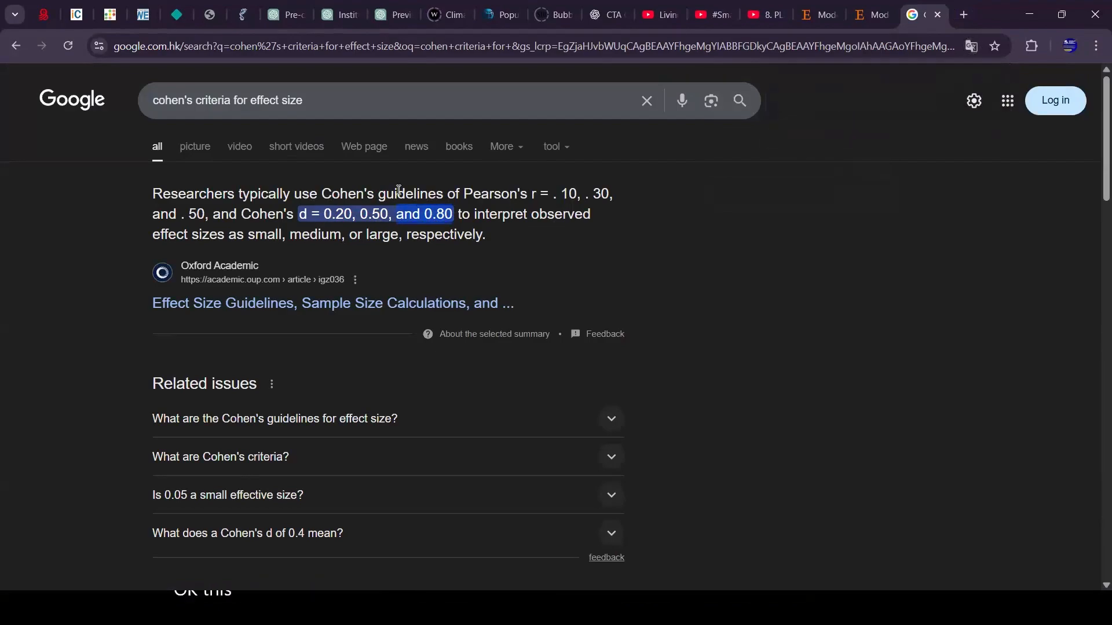
Refine the Google search to "cohen's criteria for effect size in social science"
click(388, 100)
text(i)
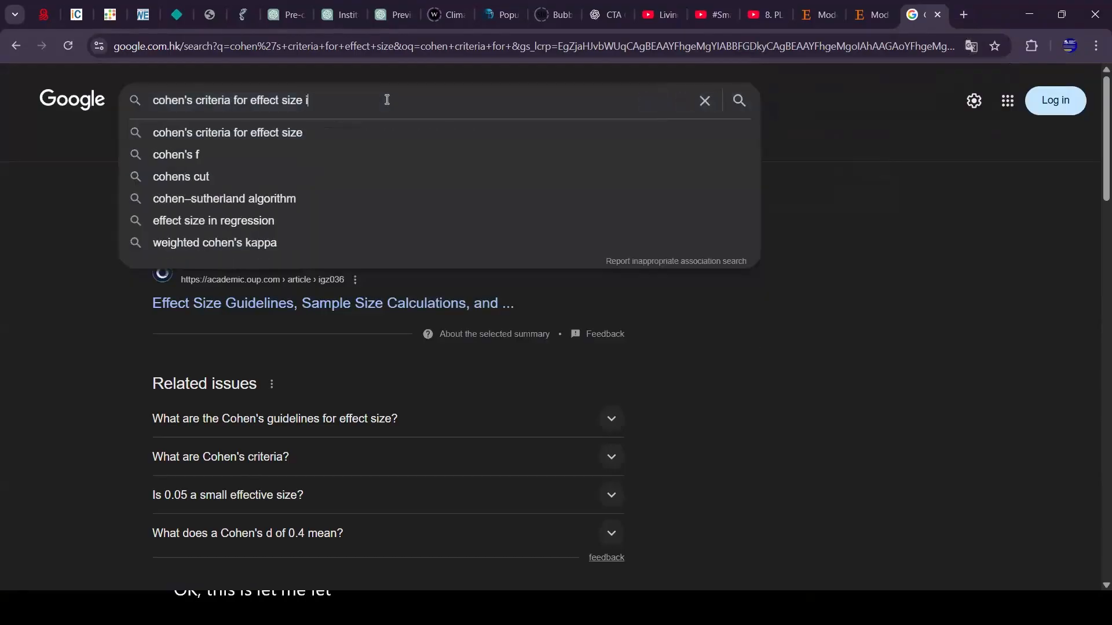
text(n social s)
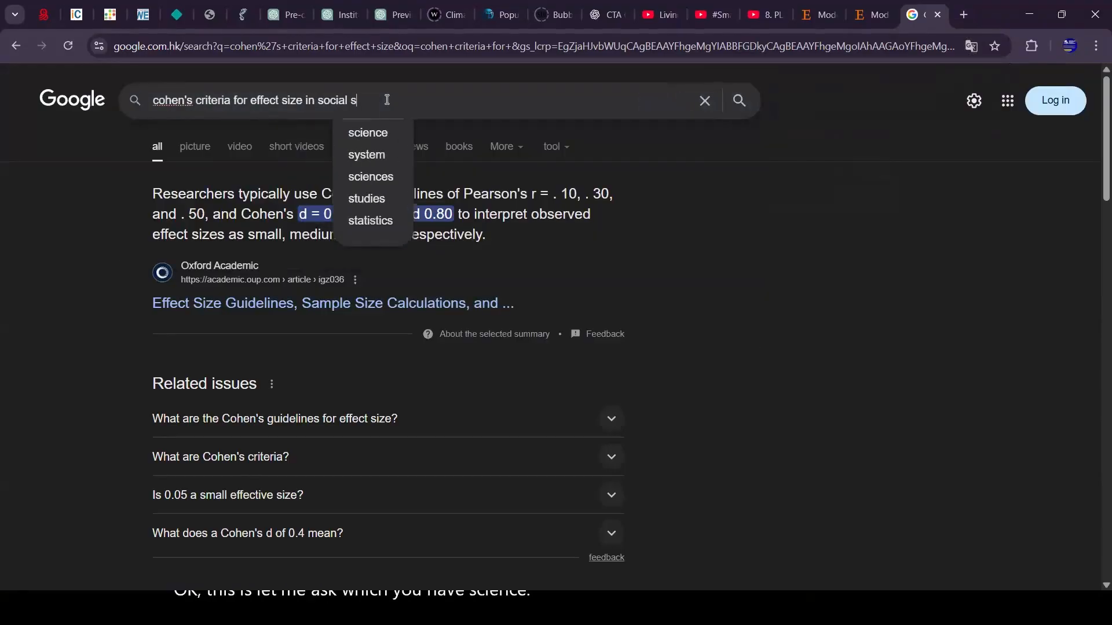
text(cience)
key(Return)
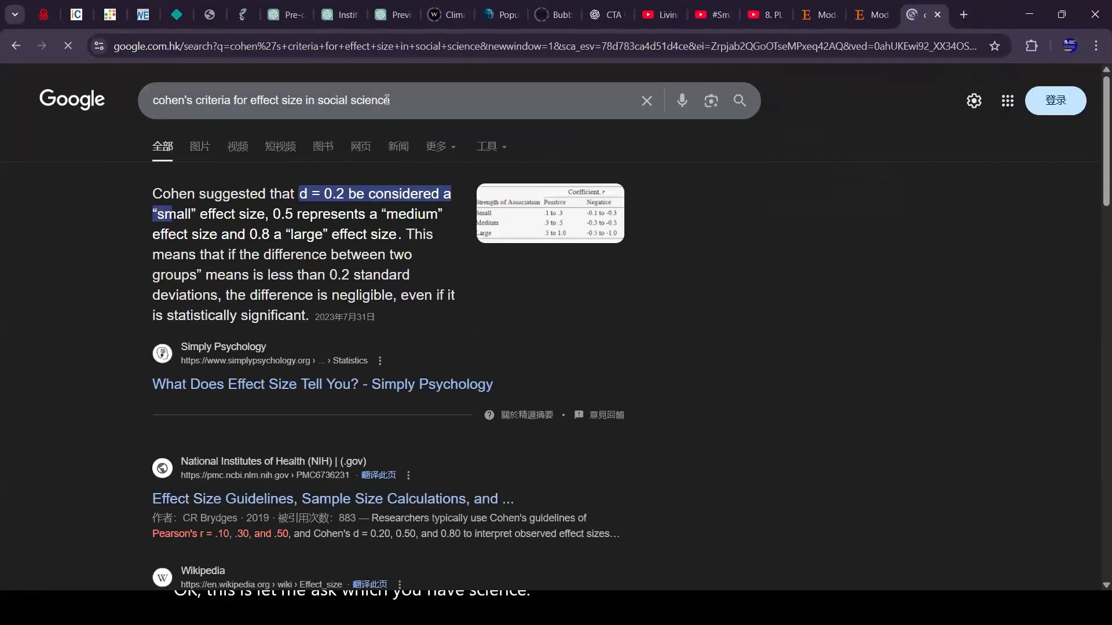
Examine the search results, expanding the questions "What are the Cohen's guidelines for effect size?" and "What are Cohen's criteria?"
scroll(385, 257, down, 5)
scroll(385, 261, up, 3)
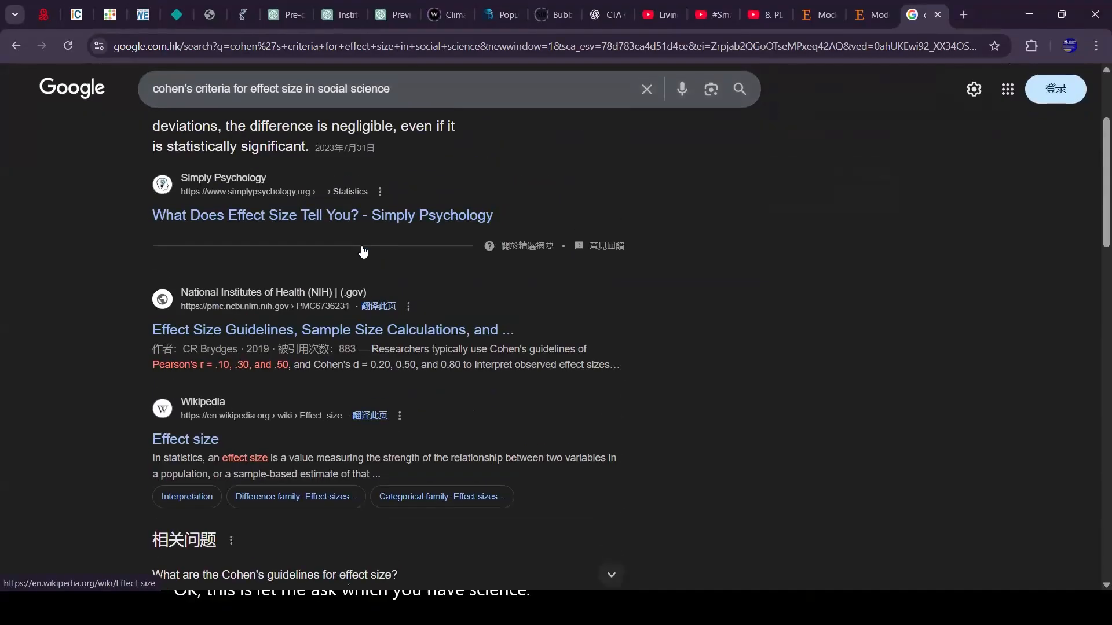
scroll(385, 262, up, 3)
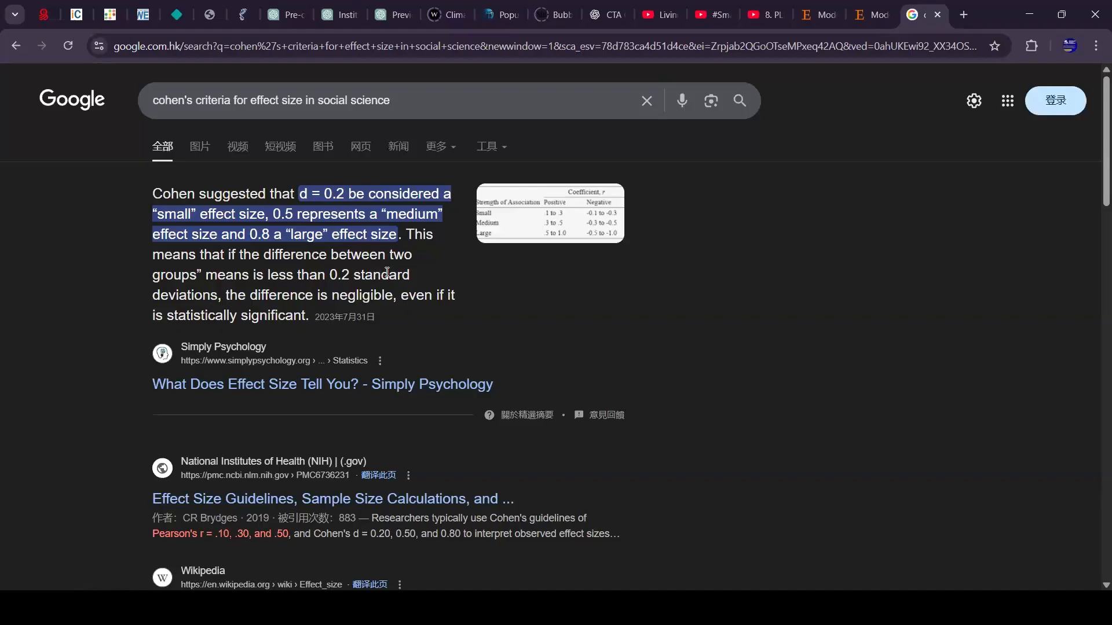
scroll(379, 282, down, 6)
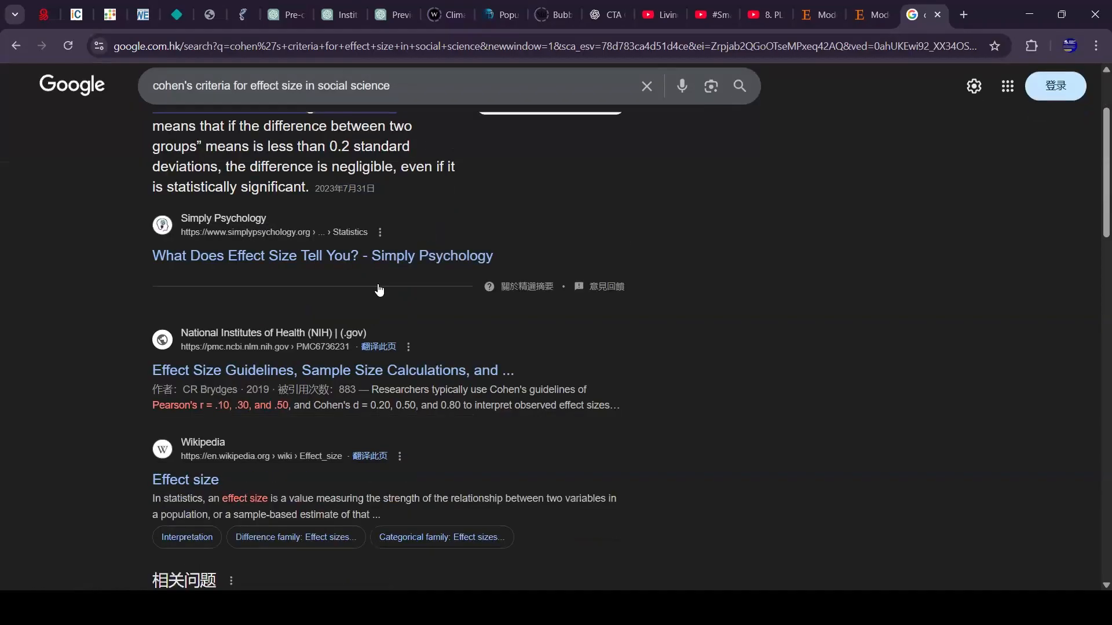
click(495, 407)
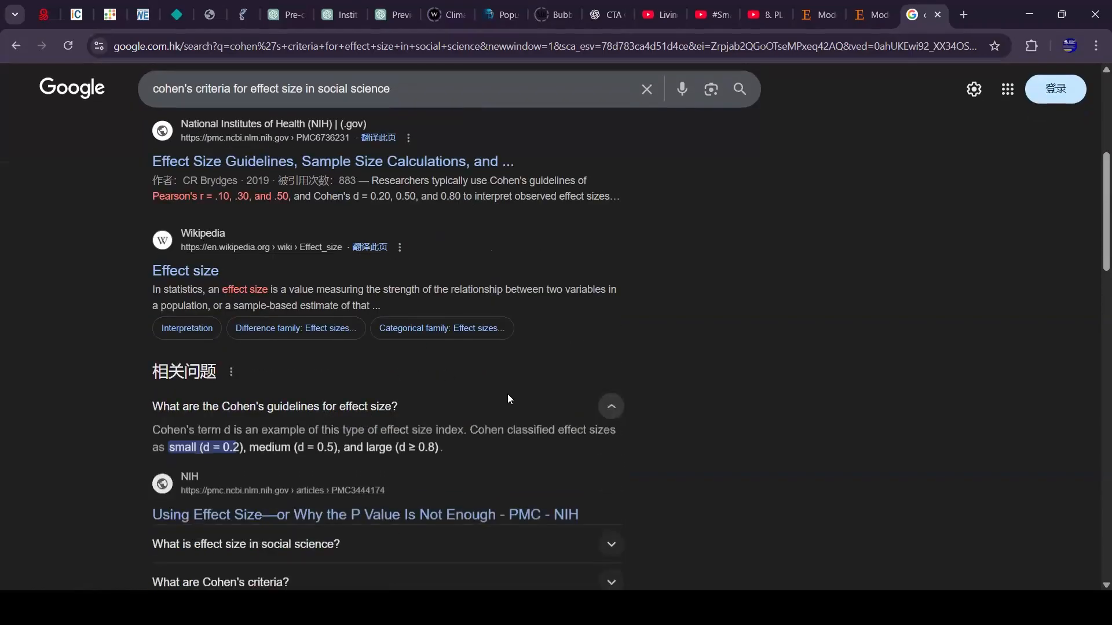
scroll(506, 394, down, 2)
scroll(472, 373, down, 3)
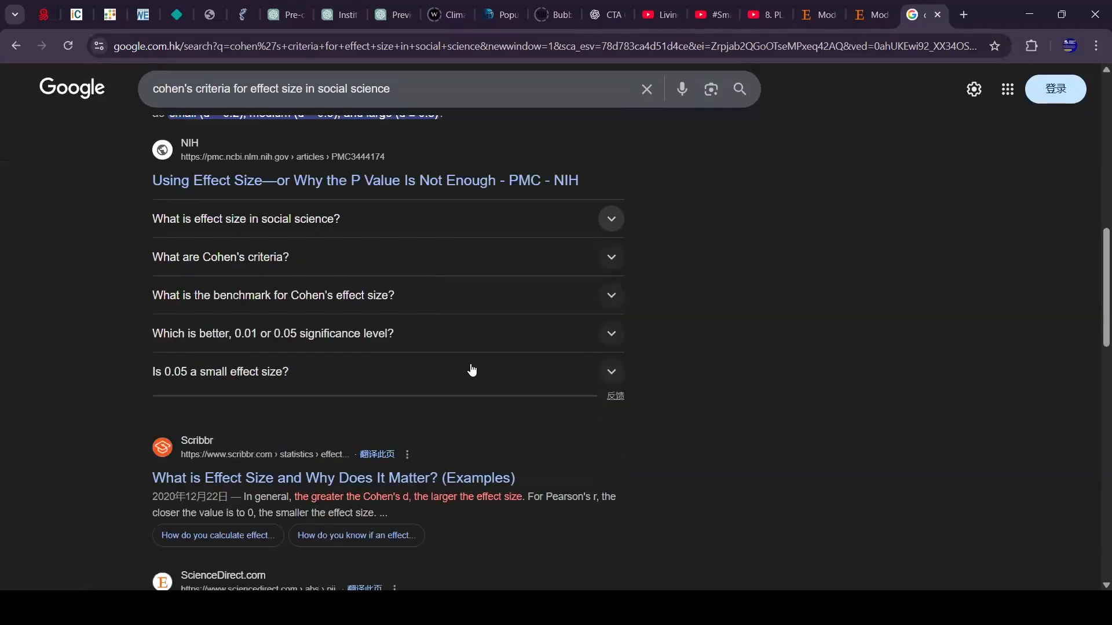
click(403, 261)
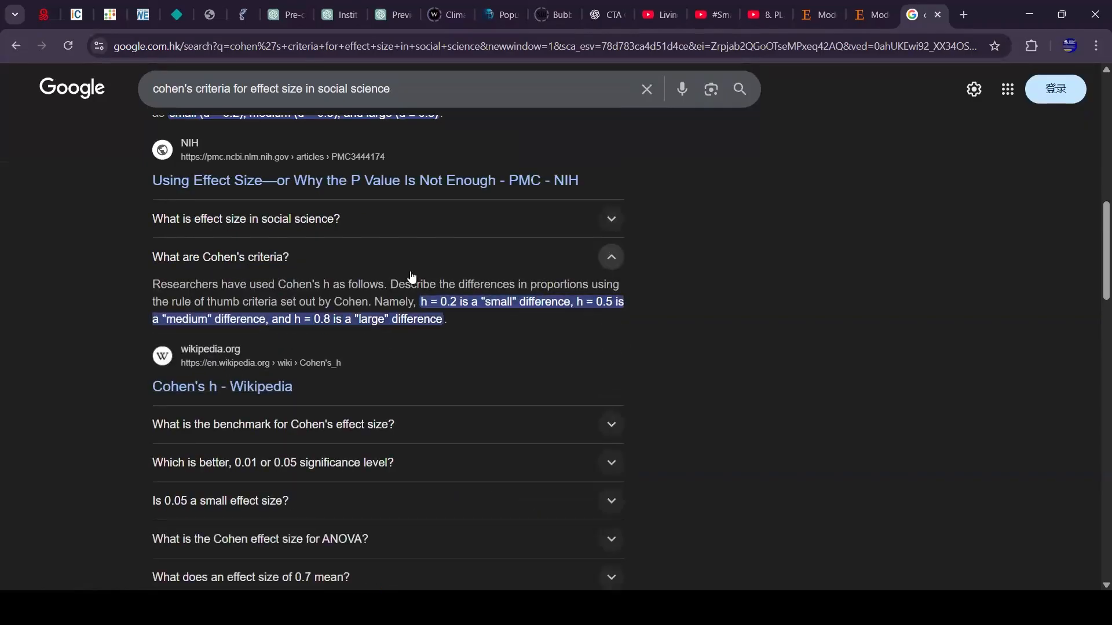
scroll(409, 278, down, 3)
scroll(407, 282, down, 3)
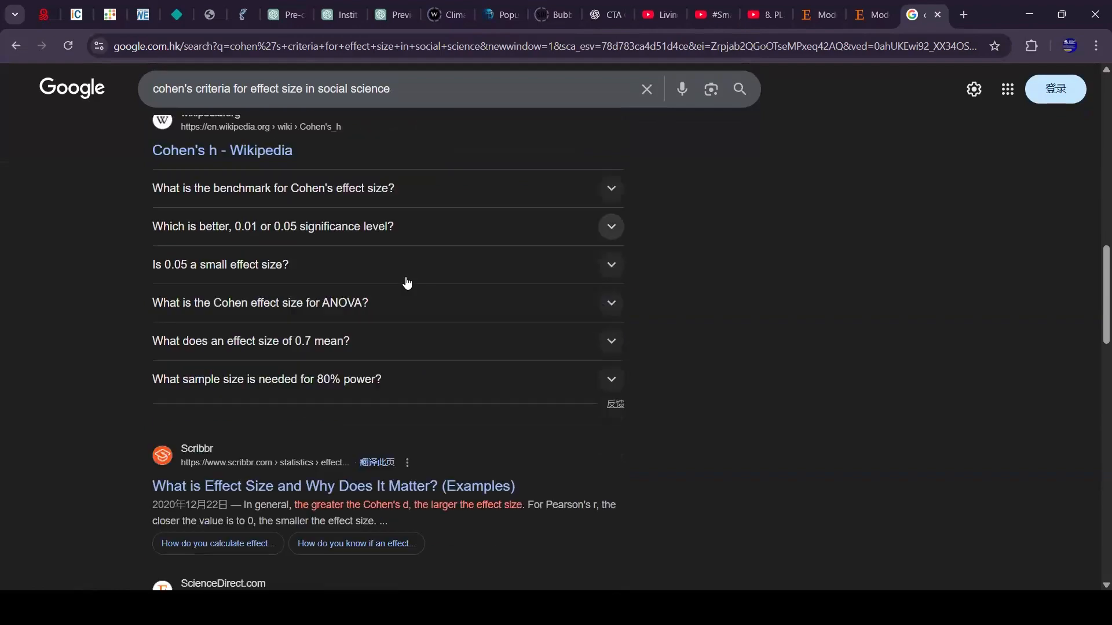
scroll(407, 283, down, 3)
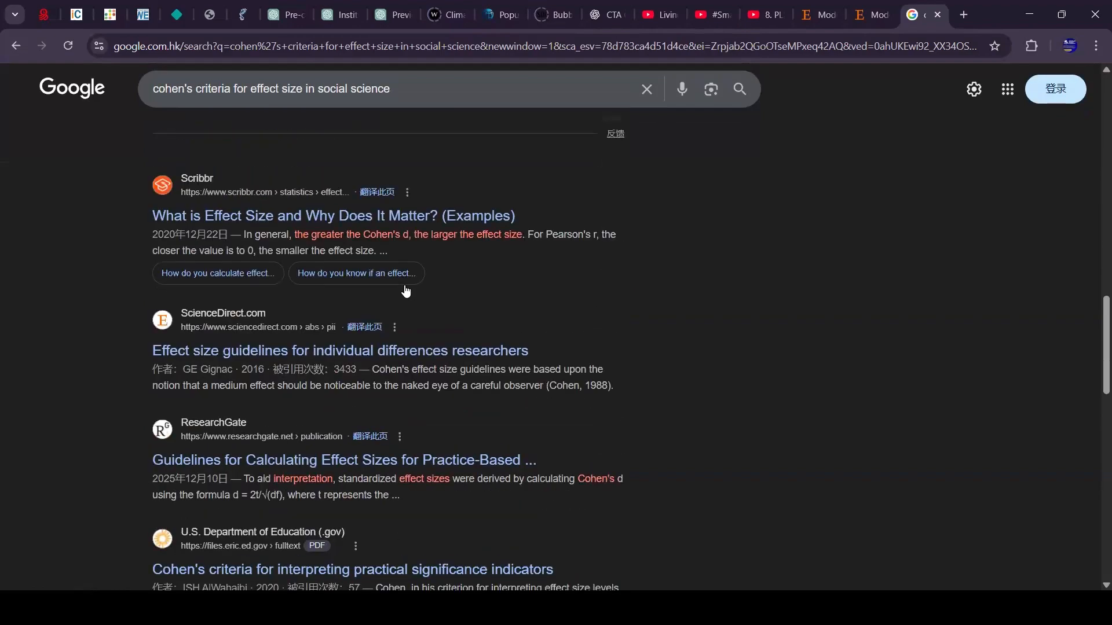
Highlight the search query and reread the featured answer and expanded answers for the small, medium and large effect-size thresholds
scroll(406, 292, up, 15)
drag(417, 101, 98, 73)
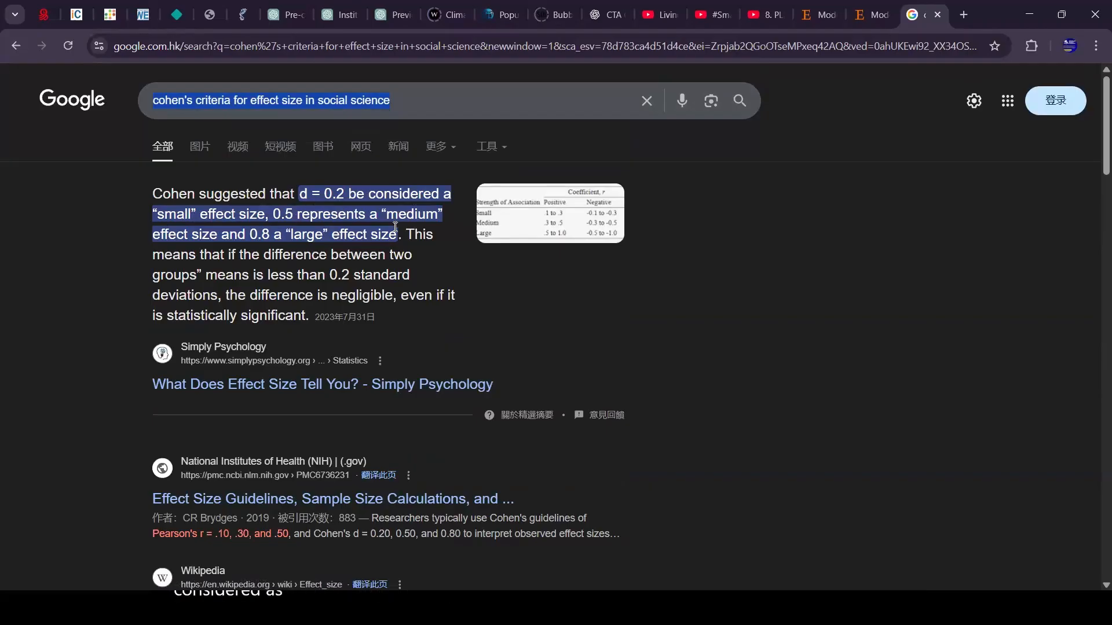
scroll(452, 301, down, 5)
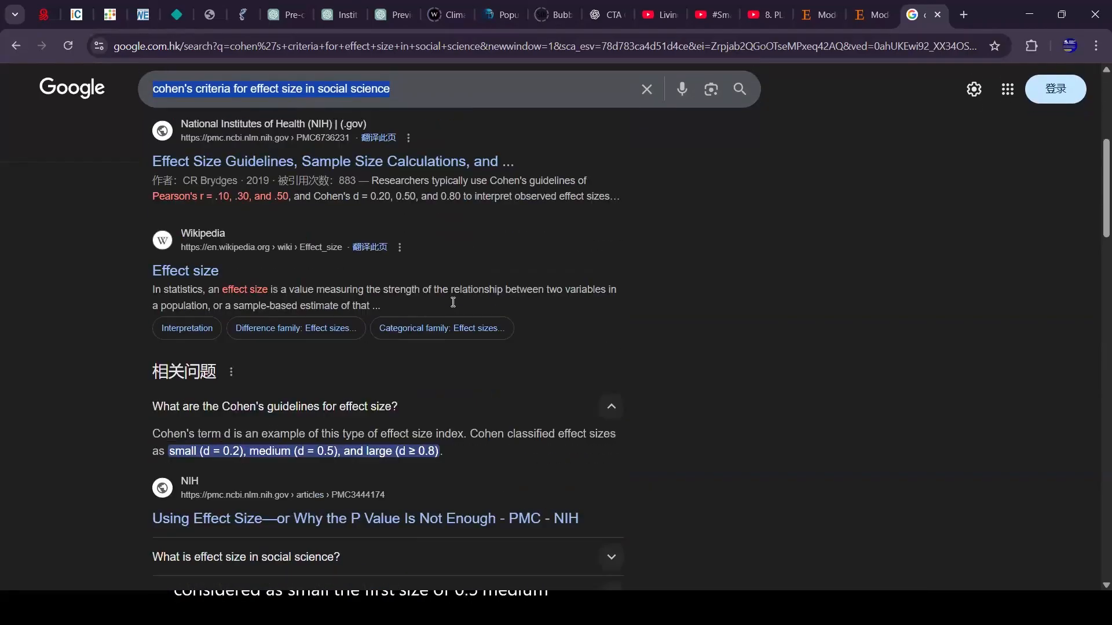
scroll(453, 301, down, 5)
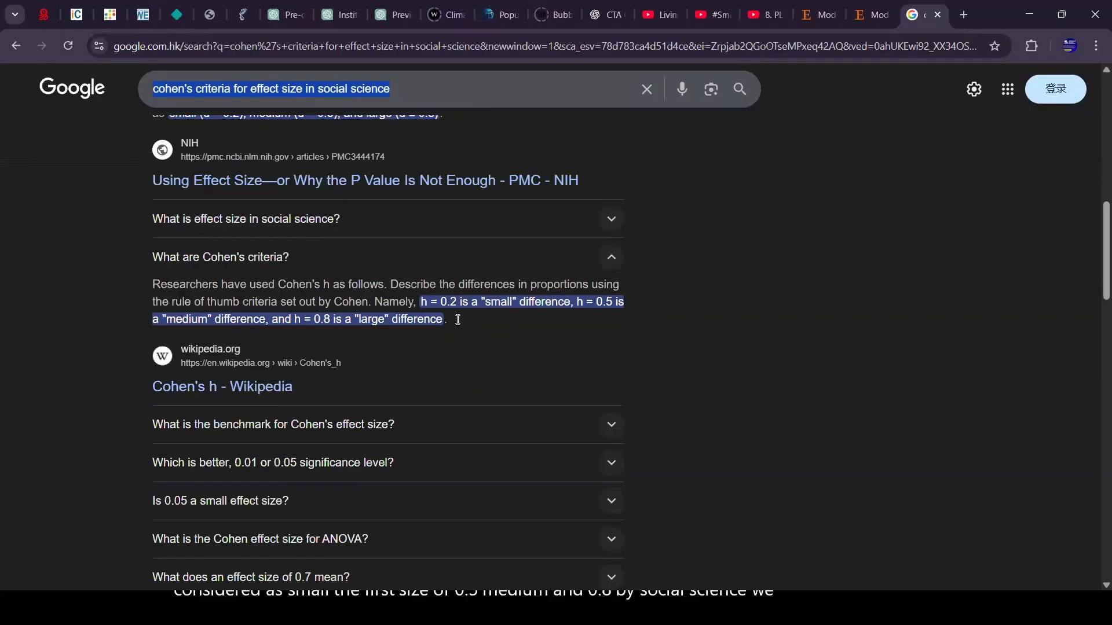
scroll(457, 318, down, 3)
scroll(458, 323, up, 3)
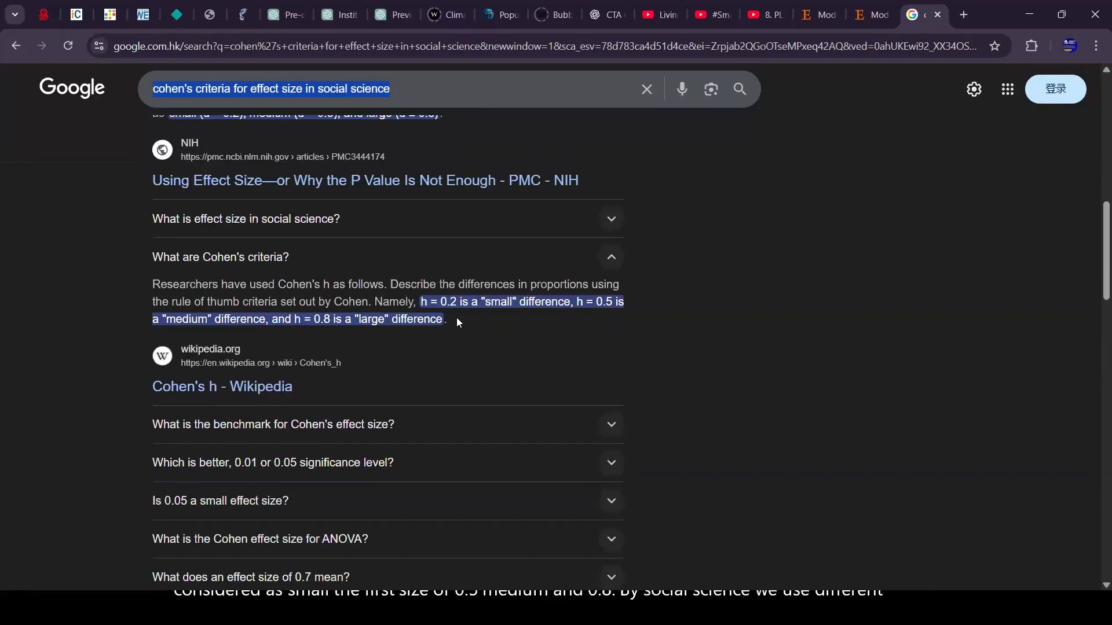
Return to the circular economy capabilities paper in Chrome and look through pages 3 to 8 for its effect-size criteria
key(alt+Tab)
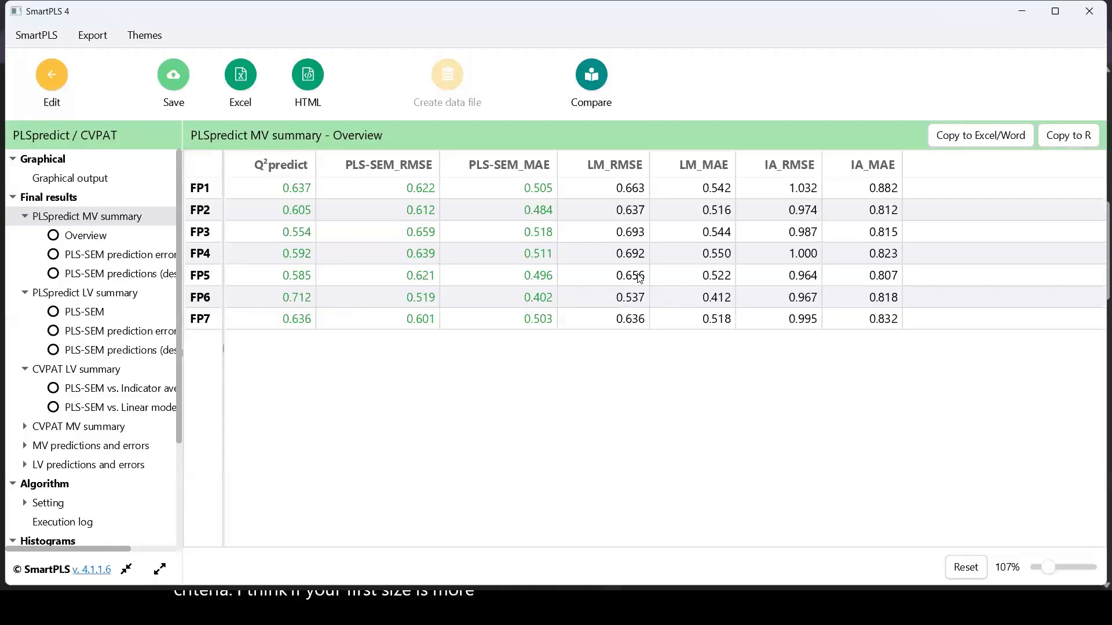
key(alt+Tab)
key(alt+Tab)
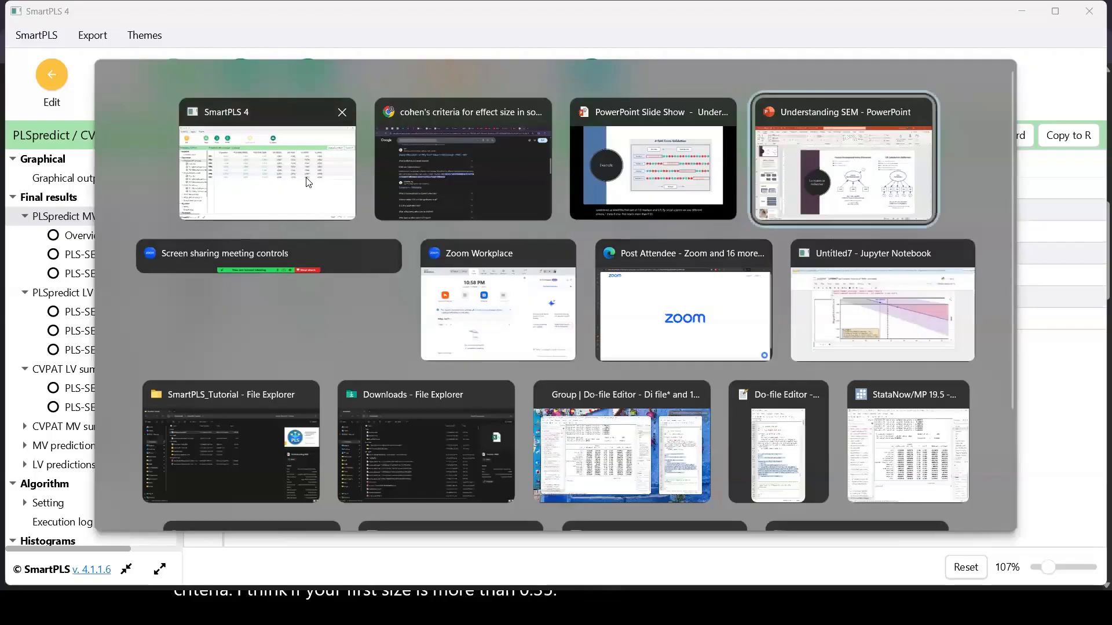
click(437, 177)
key(ctrl+shift+Tab)
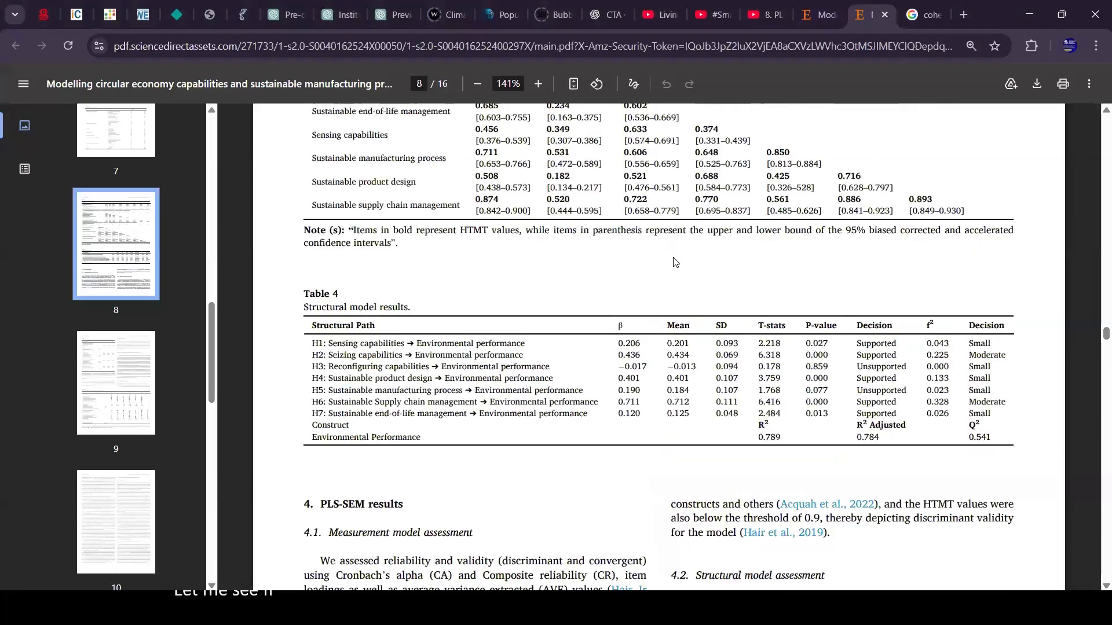
scroll(667, 253, up, 10)
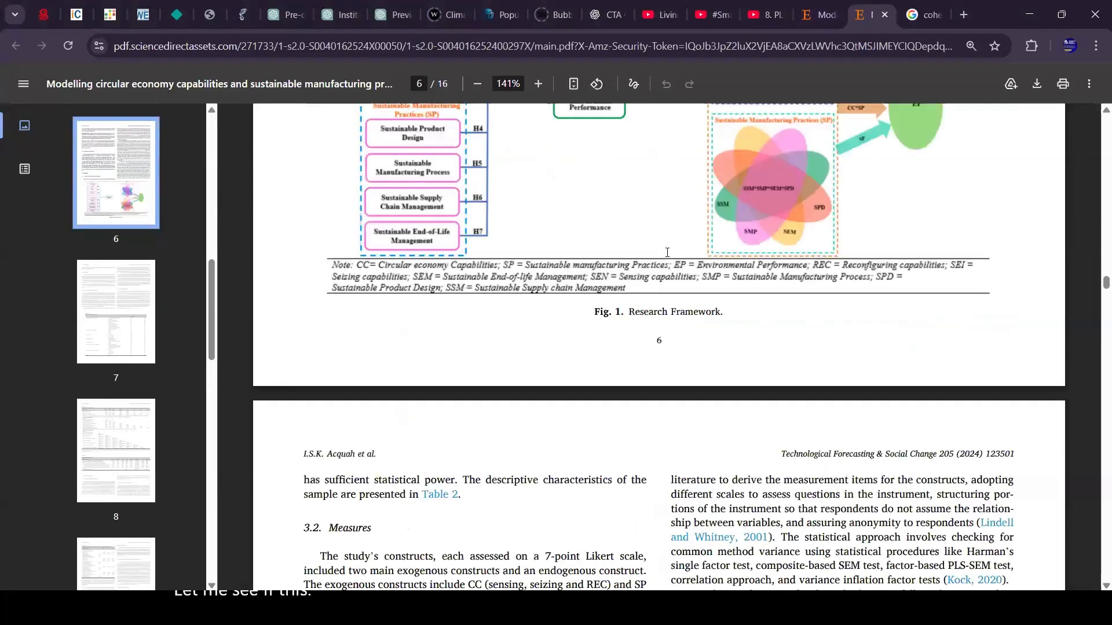
scroll(666, 255, up, 10)
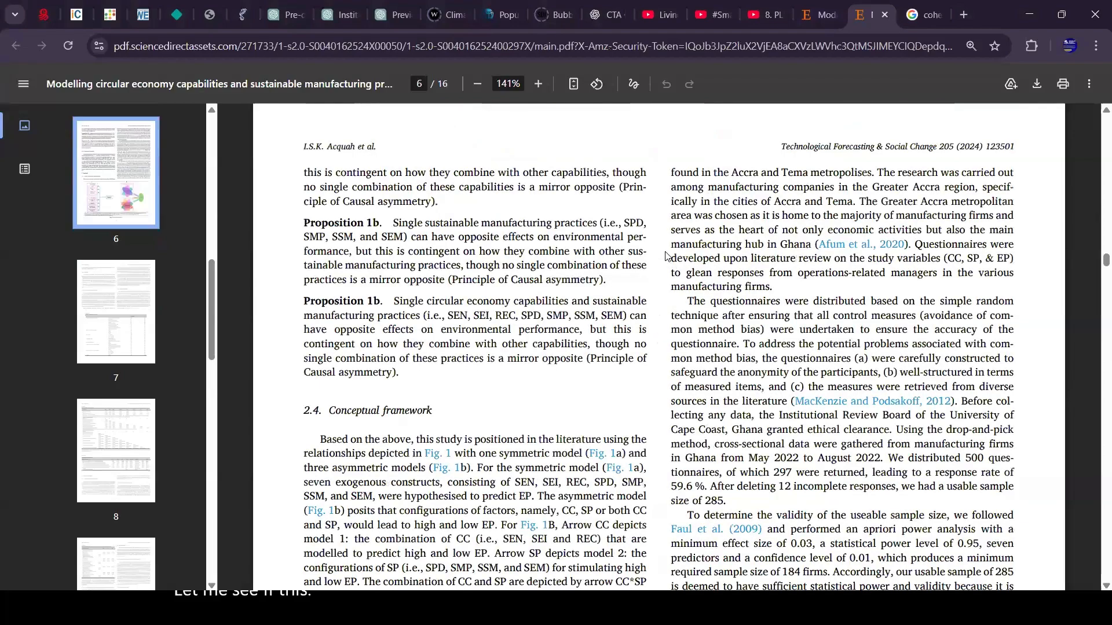
scroll(666, 256, up, 20)
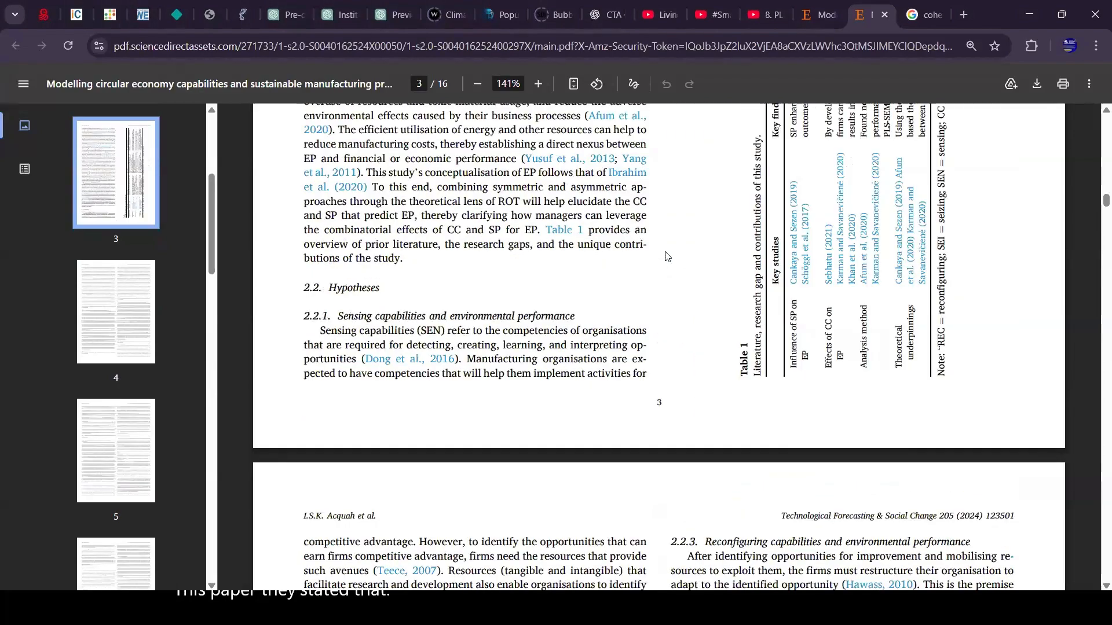
scroll(665, 256, down, 9)
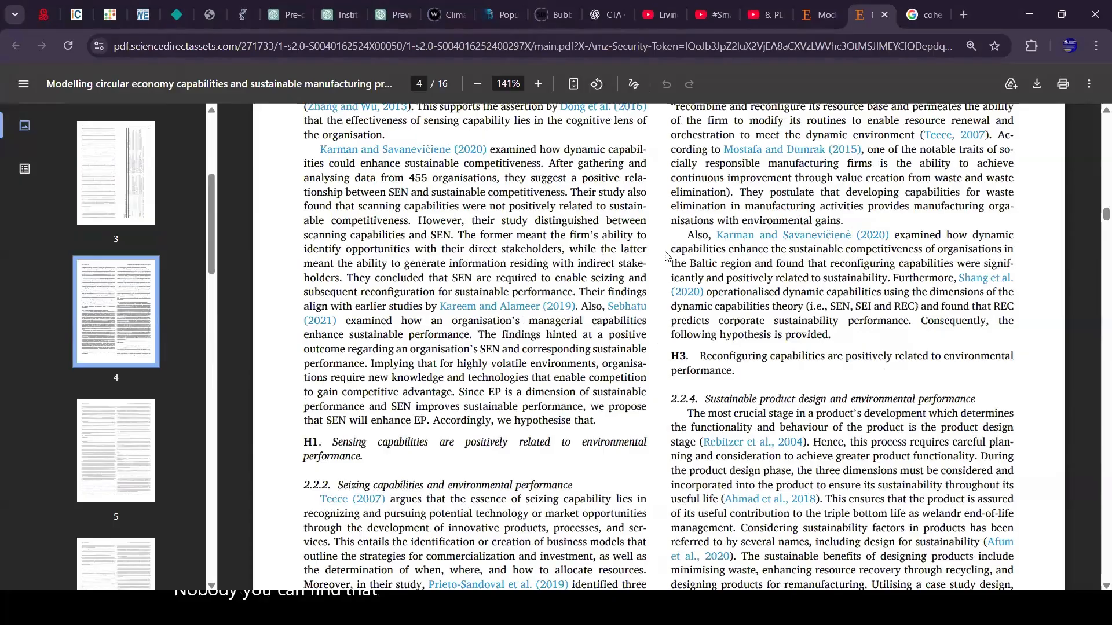
scroll(666, 256, down, 10)
scroll(666, 256, down, 7)
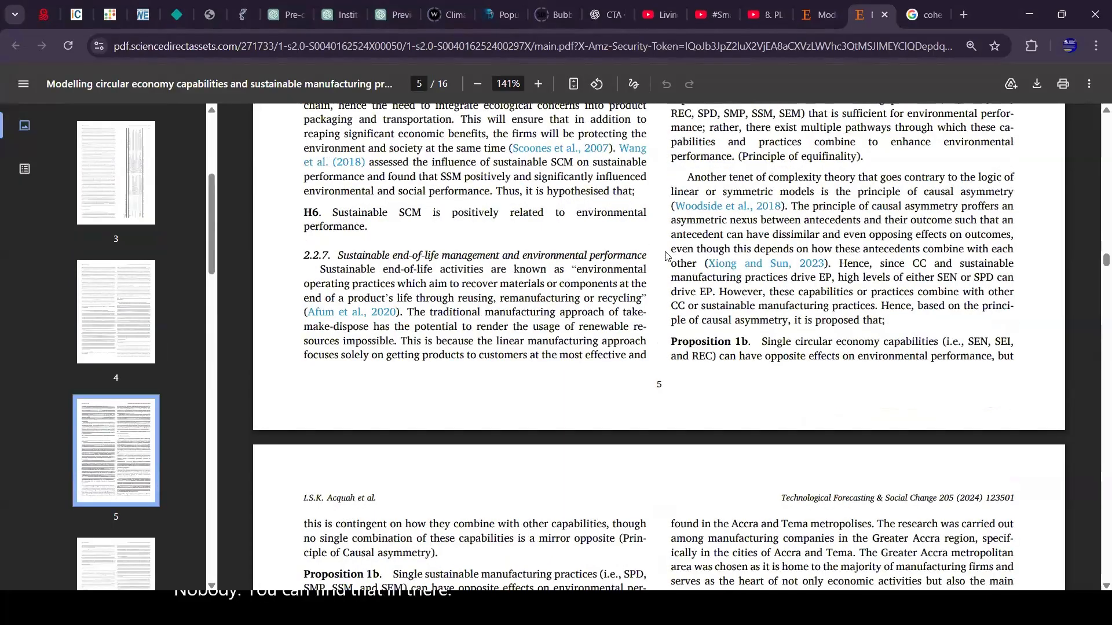
Look through the paper's Methods section, from 3.1 Sample, participants, and procedure to 3.4 Analysis strategy, for effect-size criteria
scroll(679, 236, down, 8)
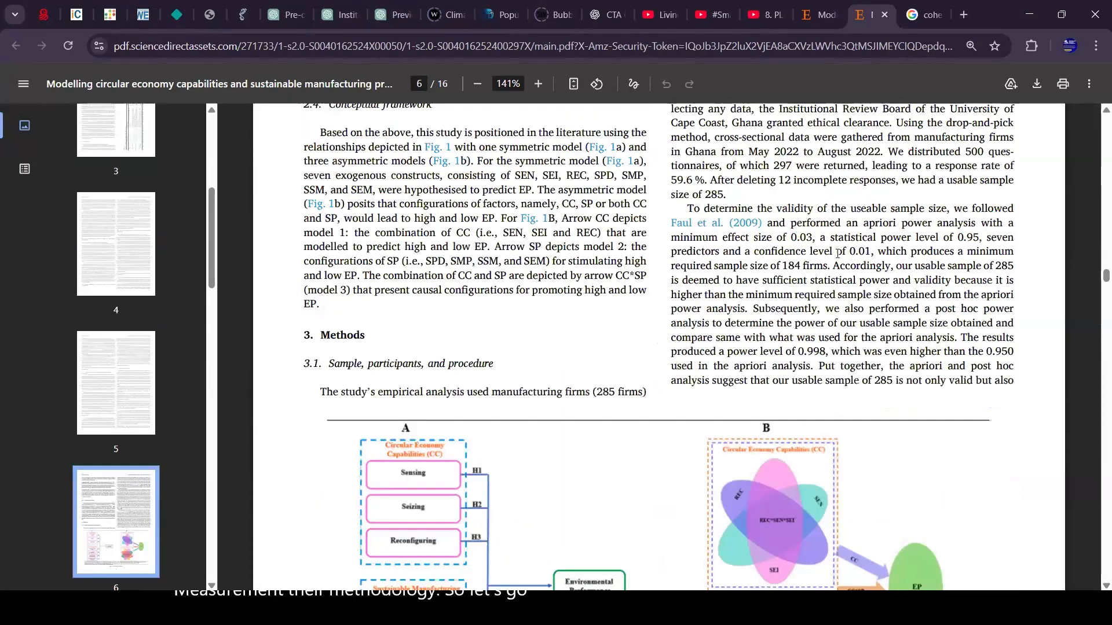
scroll(825, 277, up, 3)
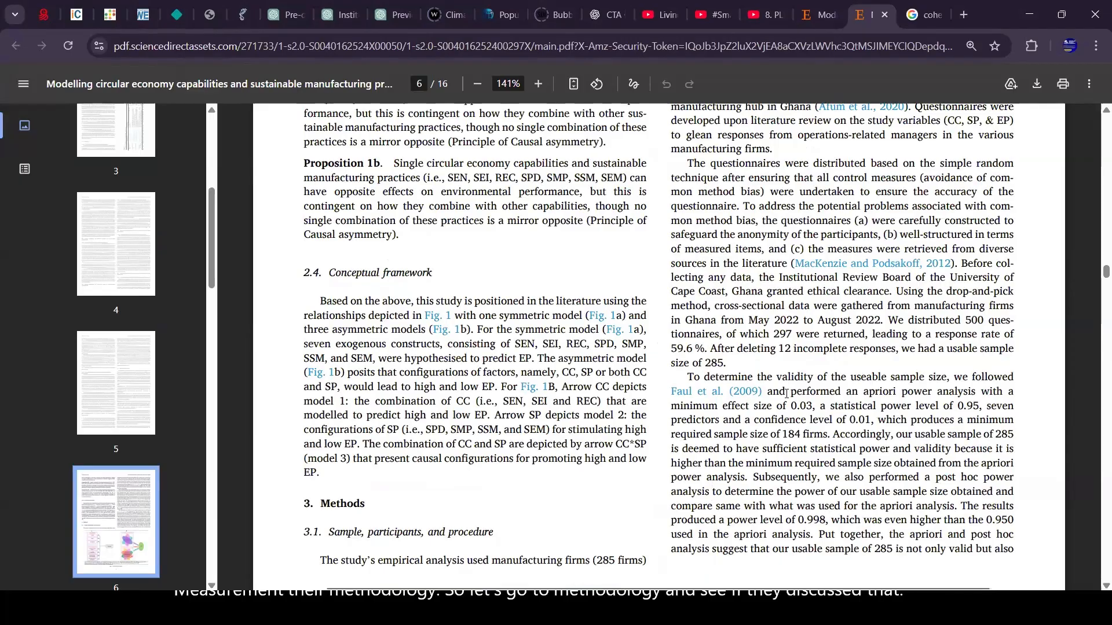
scroll(840, 404, down, 9)
scroll(753, 378, down, 8)
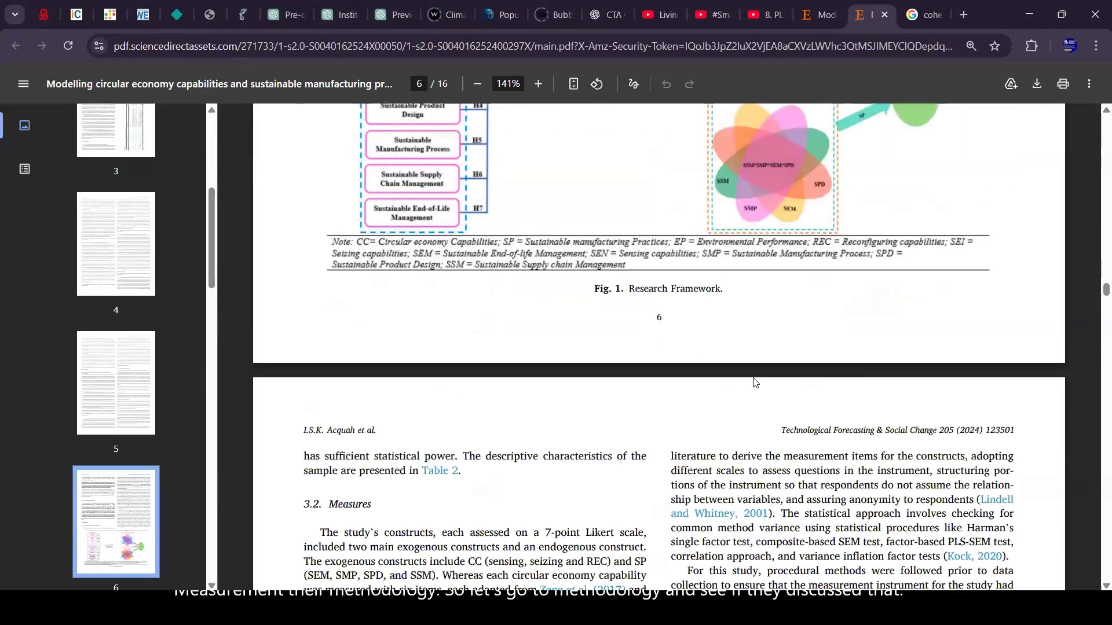
scroll(746, 371, down, 3)
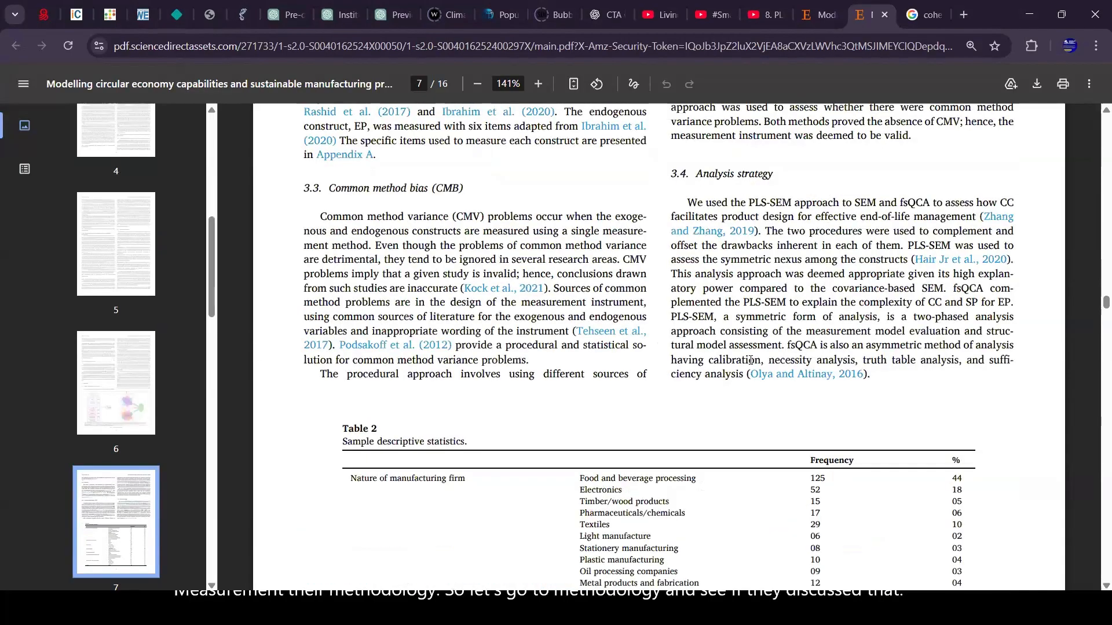
Recheck pages 6 and 7 of the circular economy paper, from the conceptual framework to the analysis strategy, for effect-size criteria
scroll(754, 359, up, 12)
scroll(849, 352, up, 5)
scroll(827, 354, down, 9)
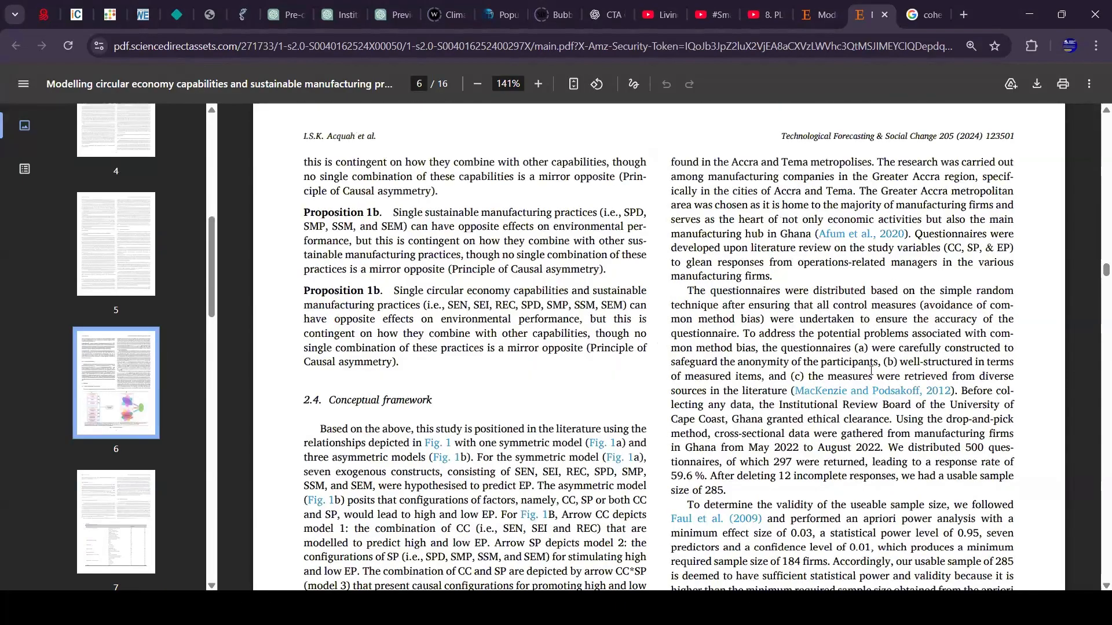
scroll(733, 332, down, 10)
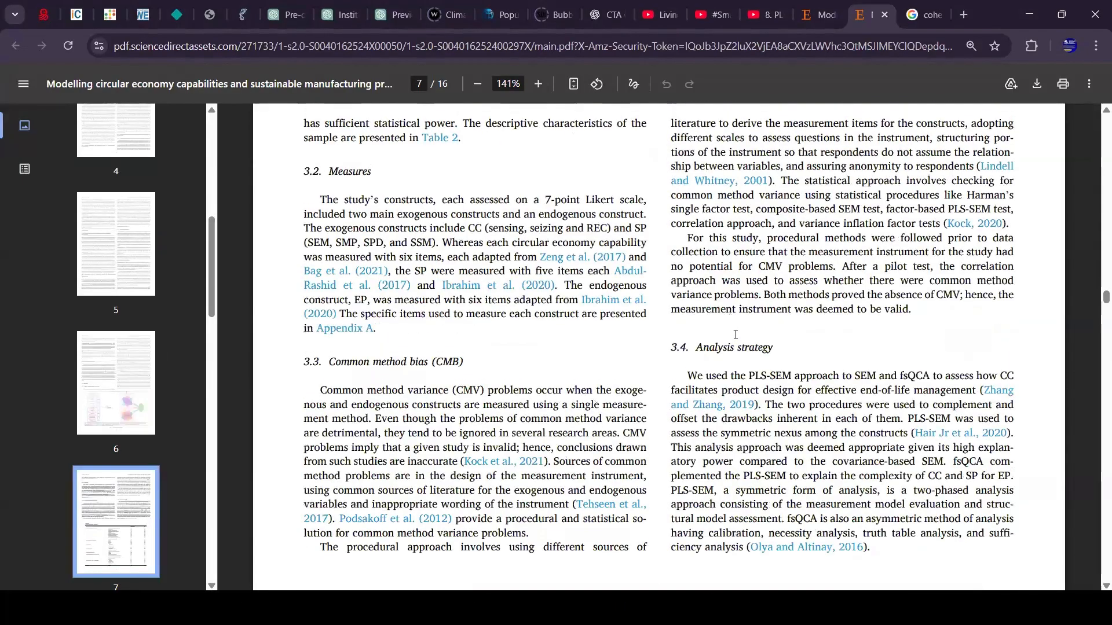
scroll(806, 351, up, 3)
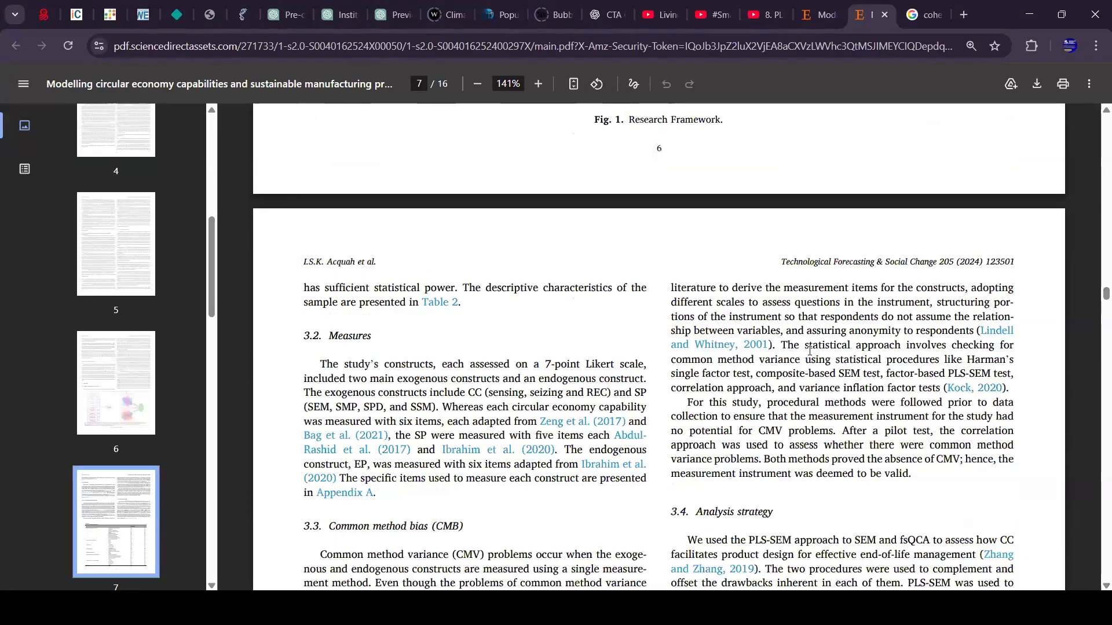
Open Google Scholar in place of the Cohen's criteria search results and search for the author by full name
click(927, 15)
click(748, 38)
text(sch)
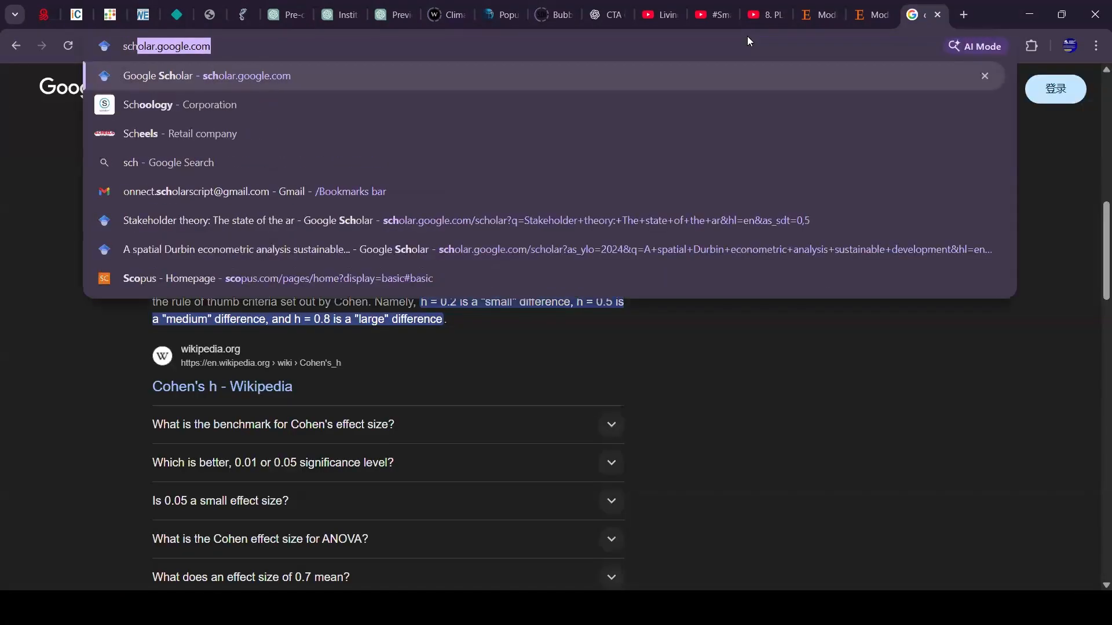
key(Return)
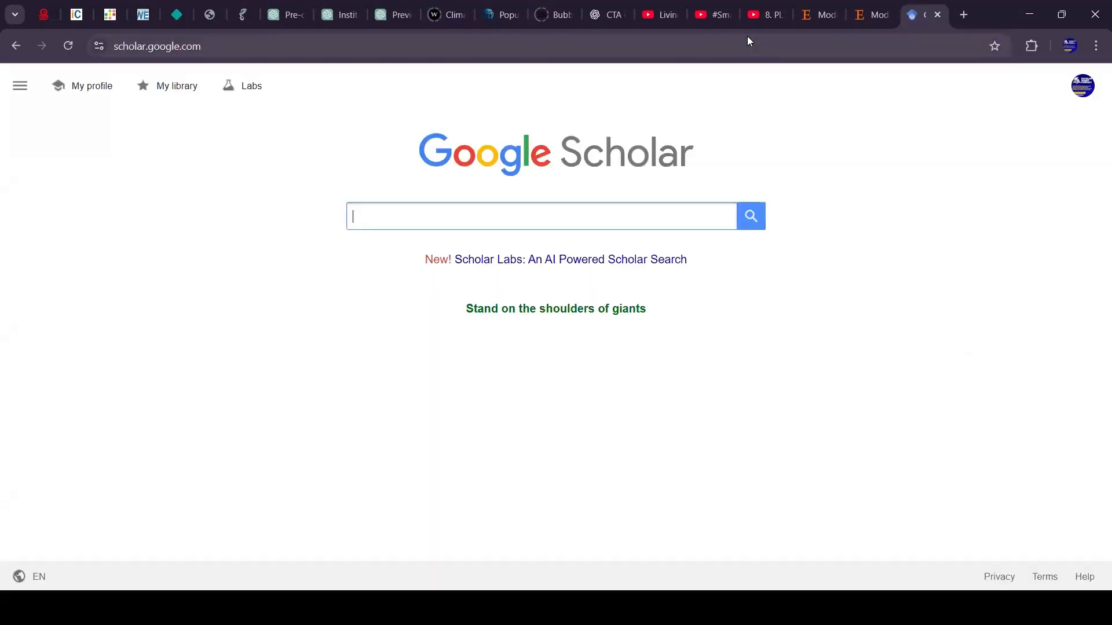
text(fr)
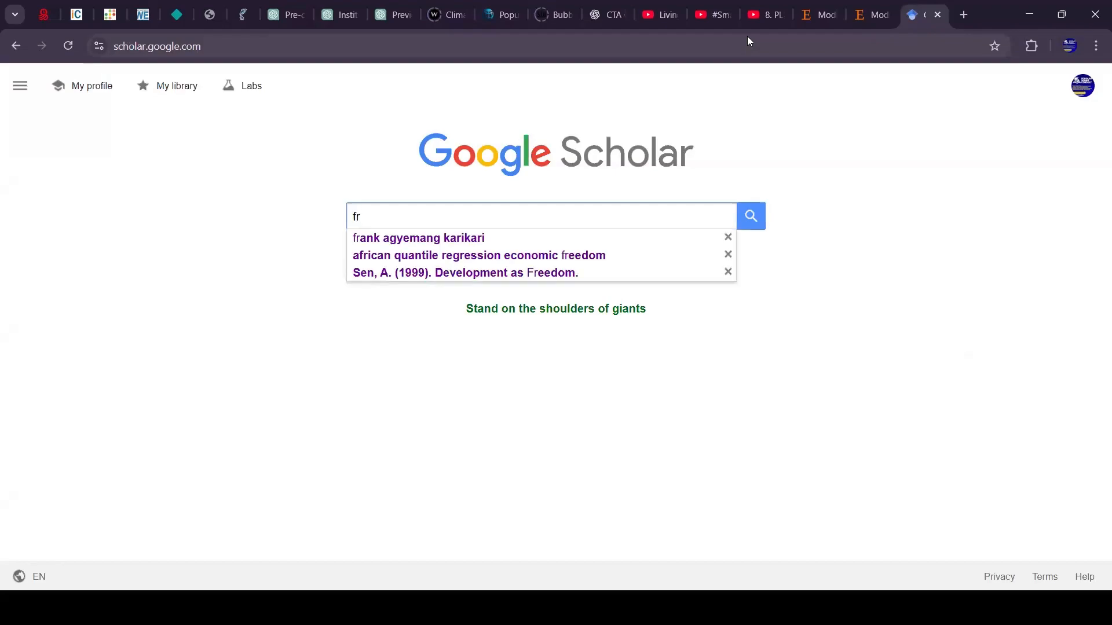
key(Down)
key(Return)
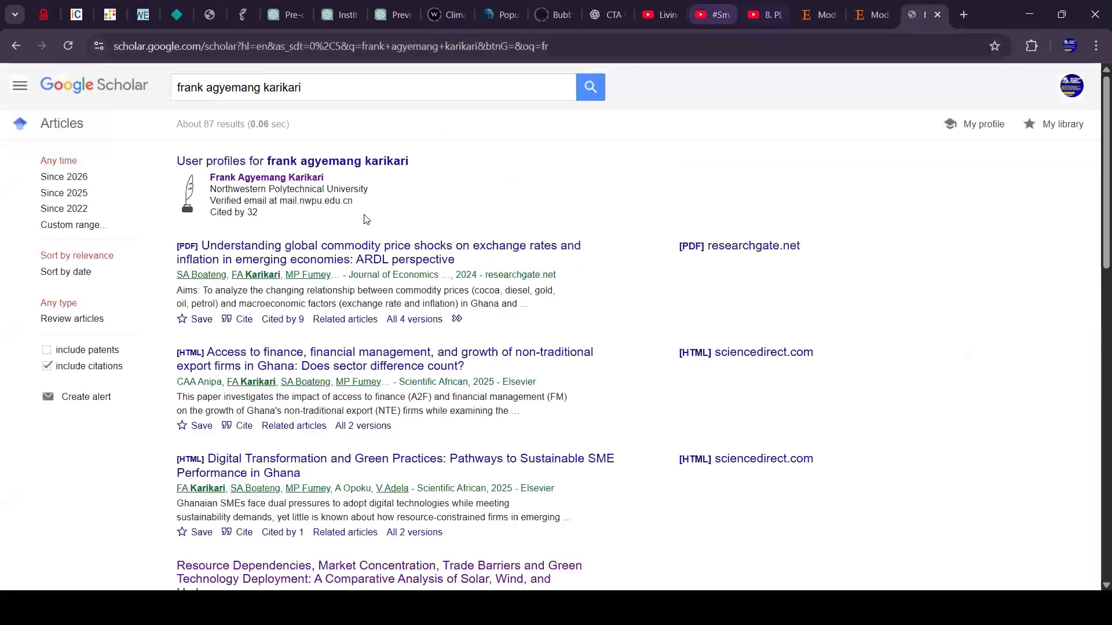
Open the PDF of "Access to finance, financial management, and growth of non-traditional export firms in Ghana" from the search results
scroll(359, 210, down, 3)
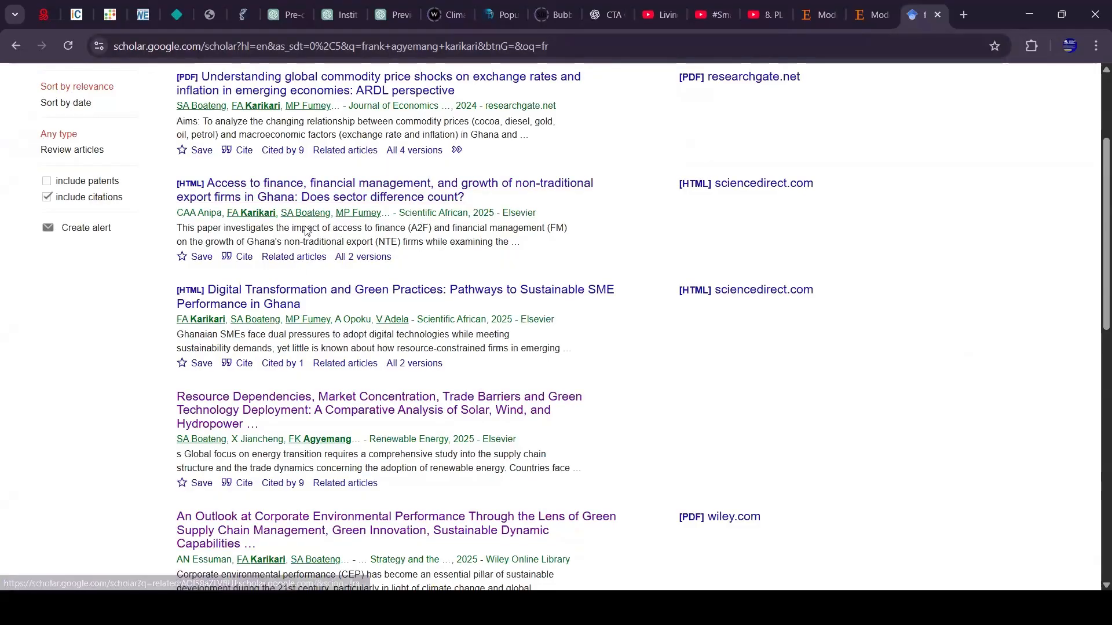
click(327, 200)
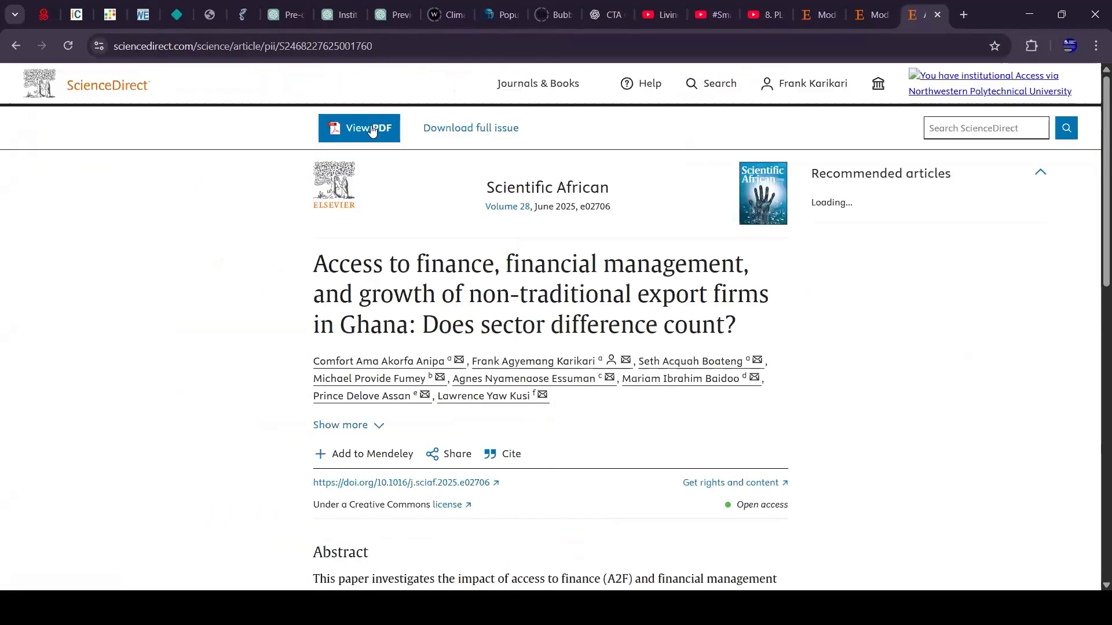
click(374, 129)
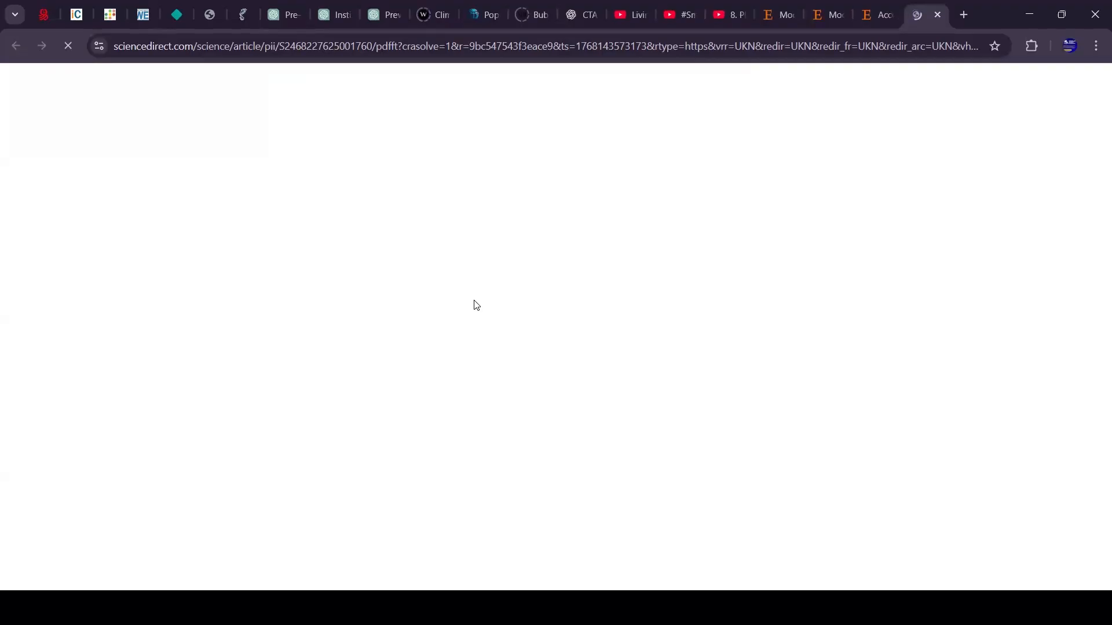
Look through the export firms paper up to "The analytical tool" section on page 5 for its effect-size criteria
scroll(492, 284, down, 5)
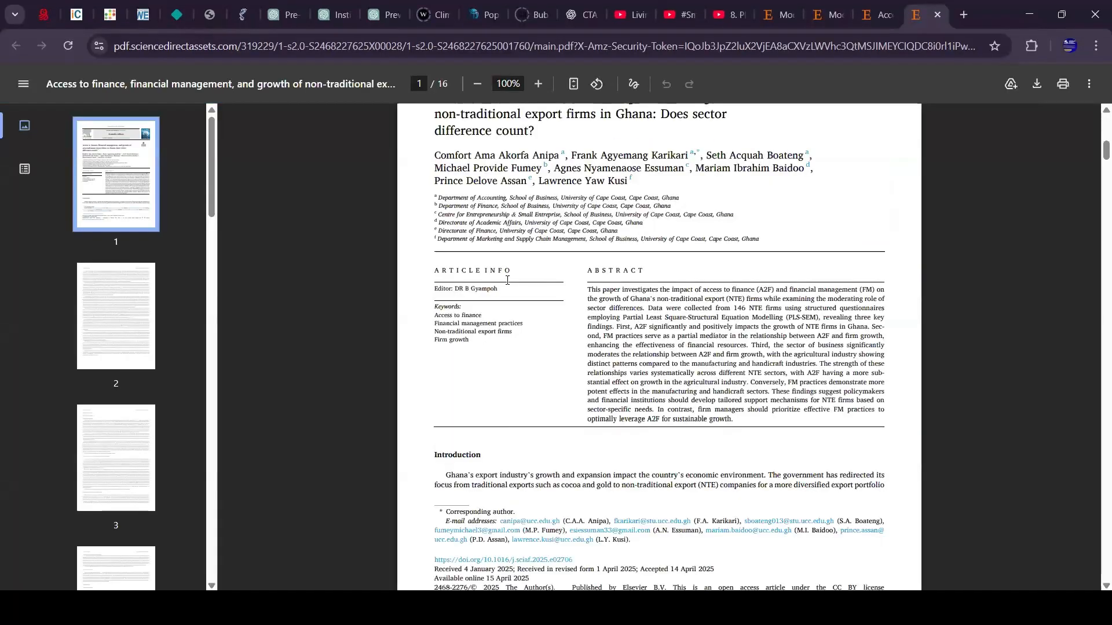
scroll(509, 277, down, 8)
scroll(506, 274, up, 1)
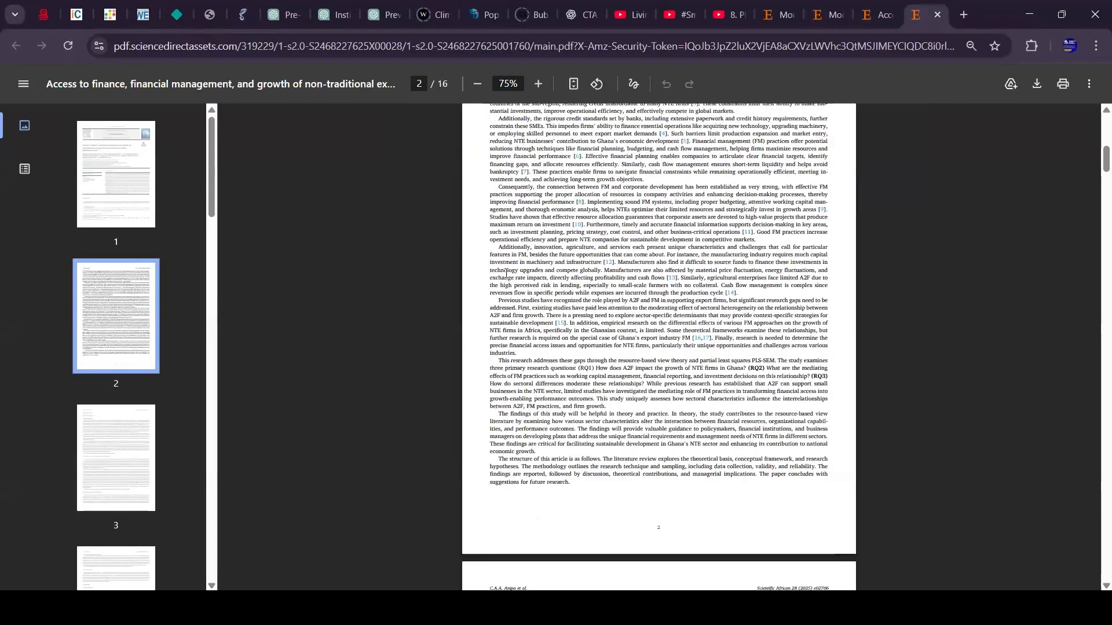
scroll(506, 275, up, 4)
scroll(504, 271, down, 3)
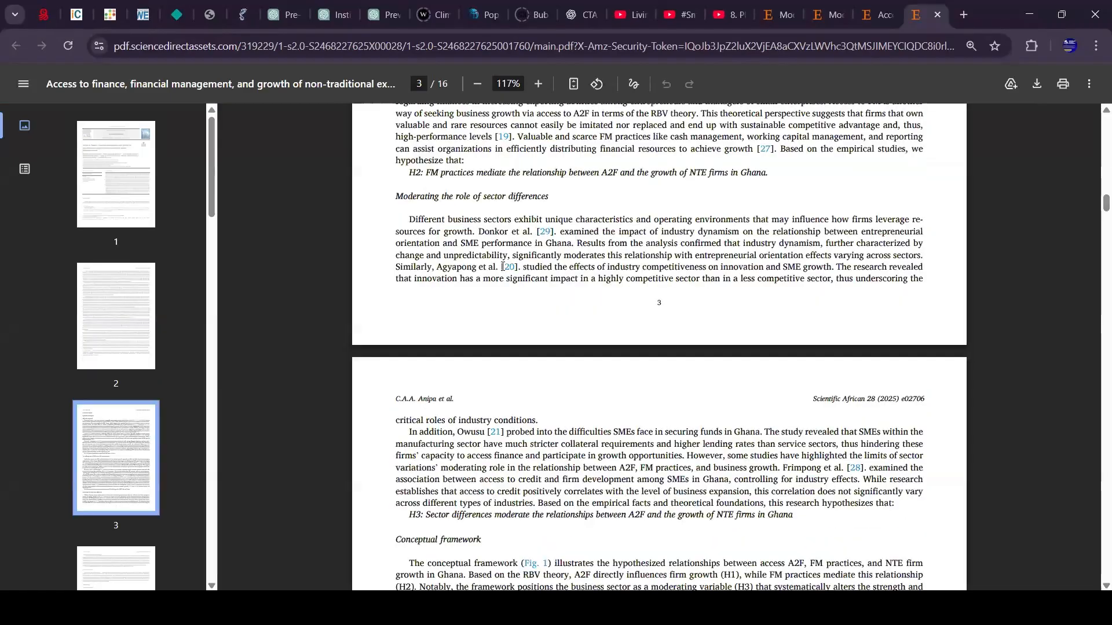
scroll(521, 249, down, 6)
scroll(539, 235, down, 4)
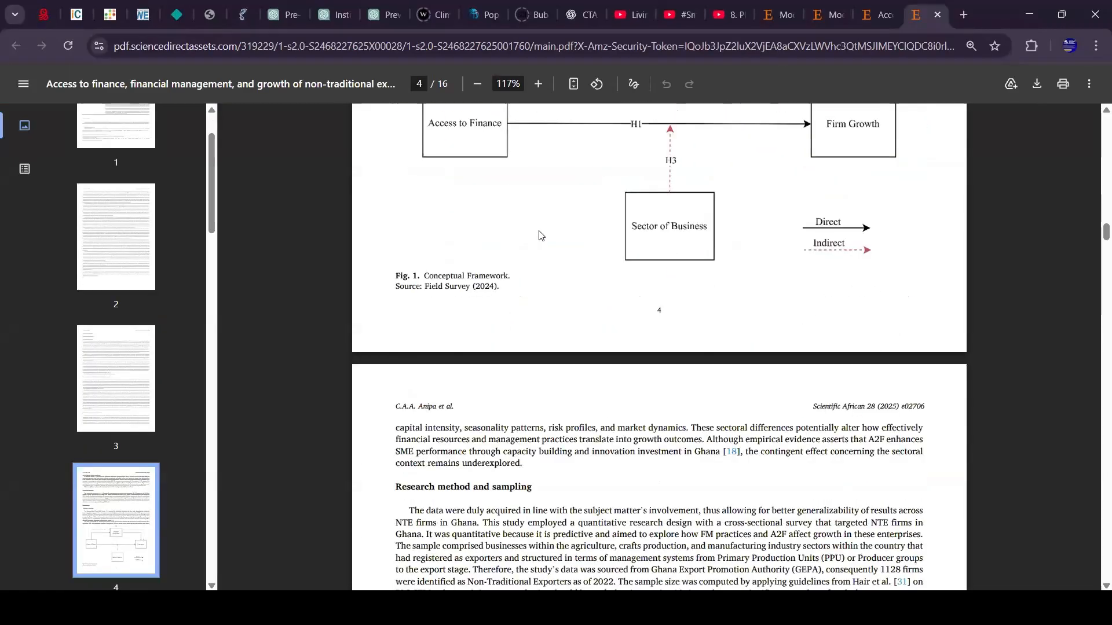
scroll(540, 235, down, 3)
scroll(541, 230, down, 8)
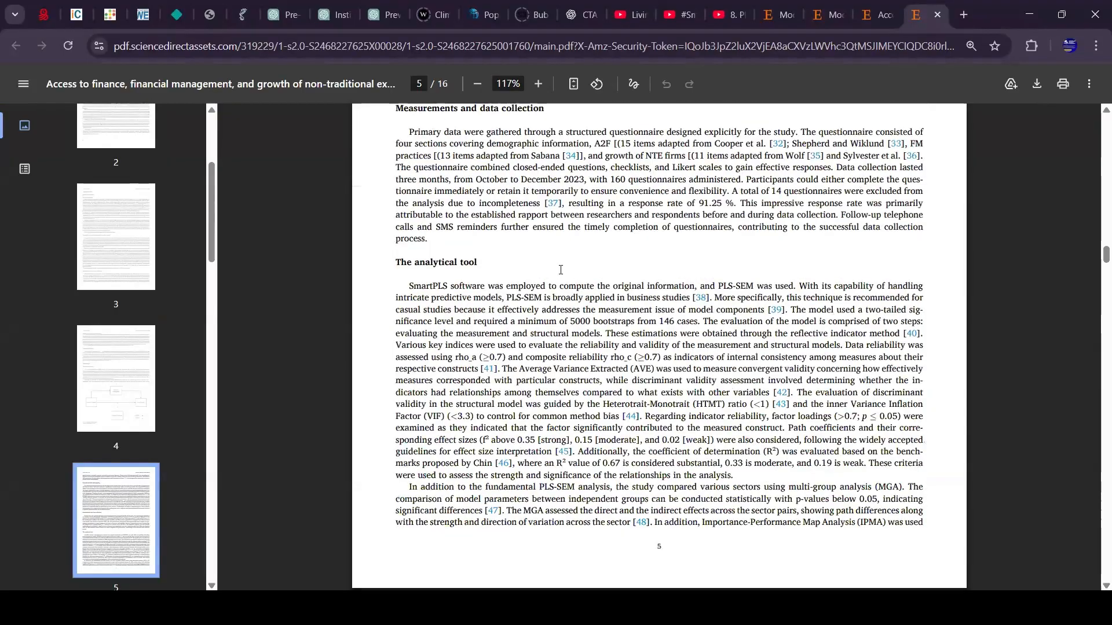
scroll(560, 269, down, 1)
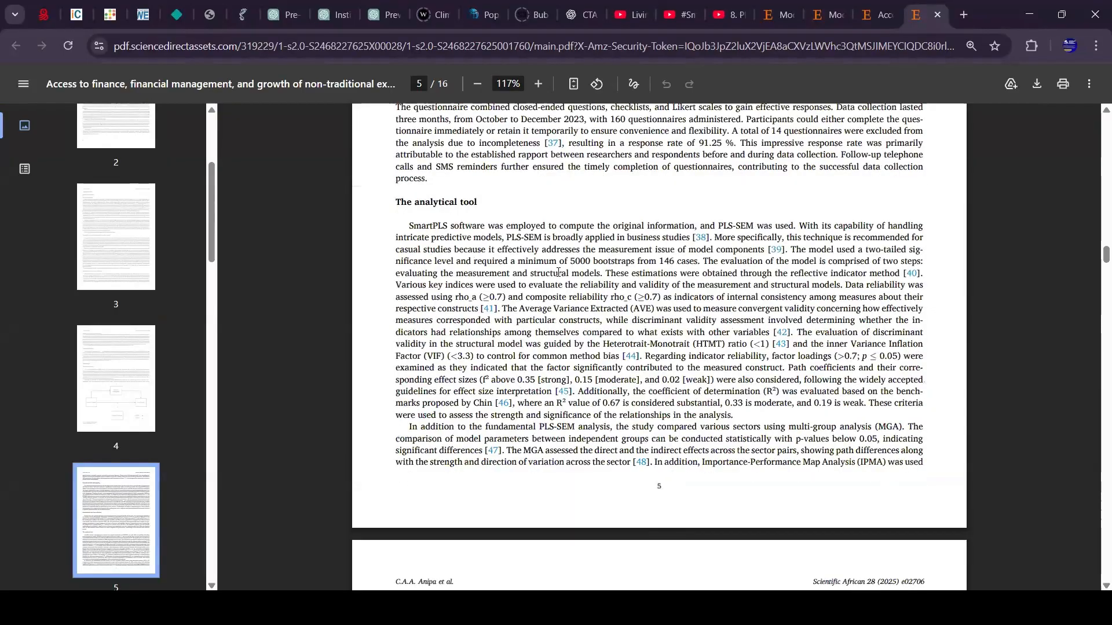
scroll(577, 229, down, 1)
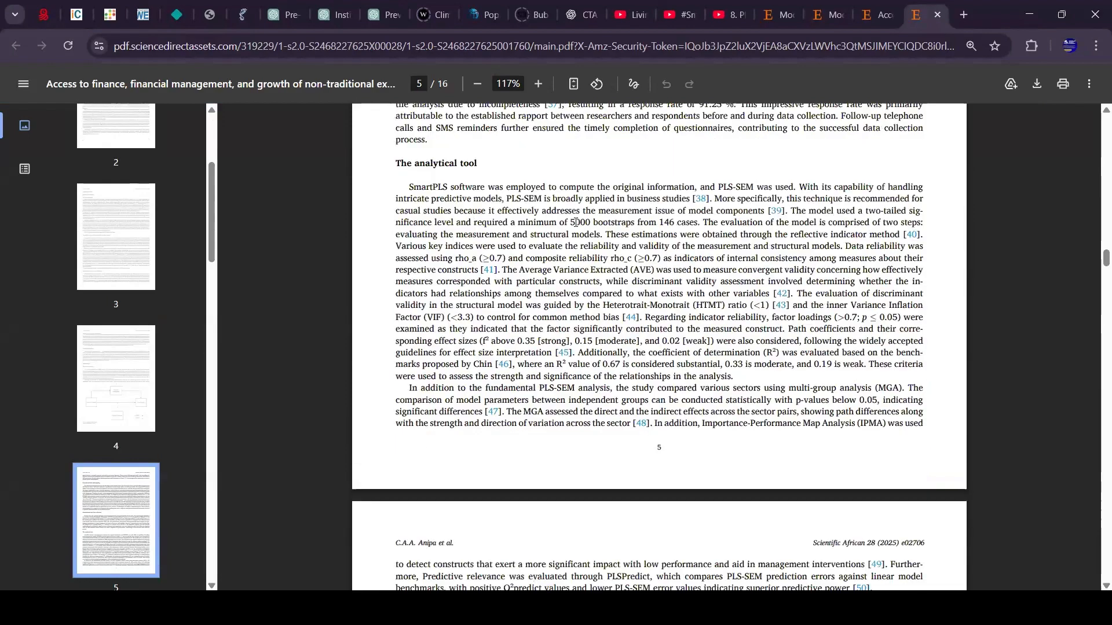
scroll(559, 238, down, 2)
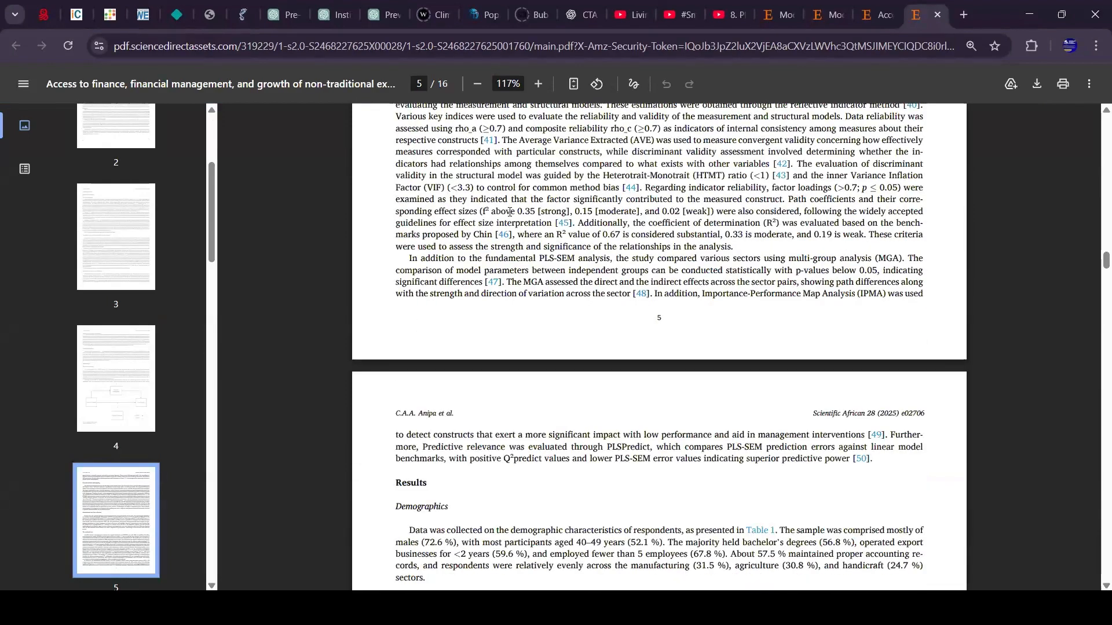
Enlarge page 5 and highlight the sentence on path coefficients and f² effect-size thresholds while reading it
ctrl+scroll(350, 212, up, 3)
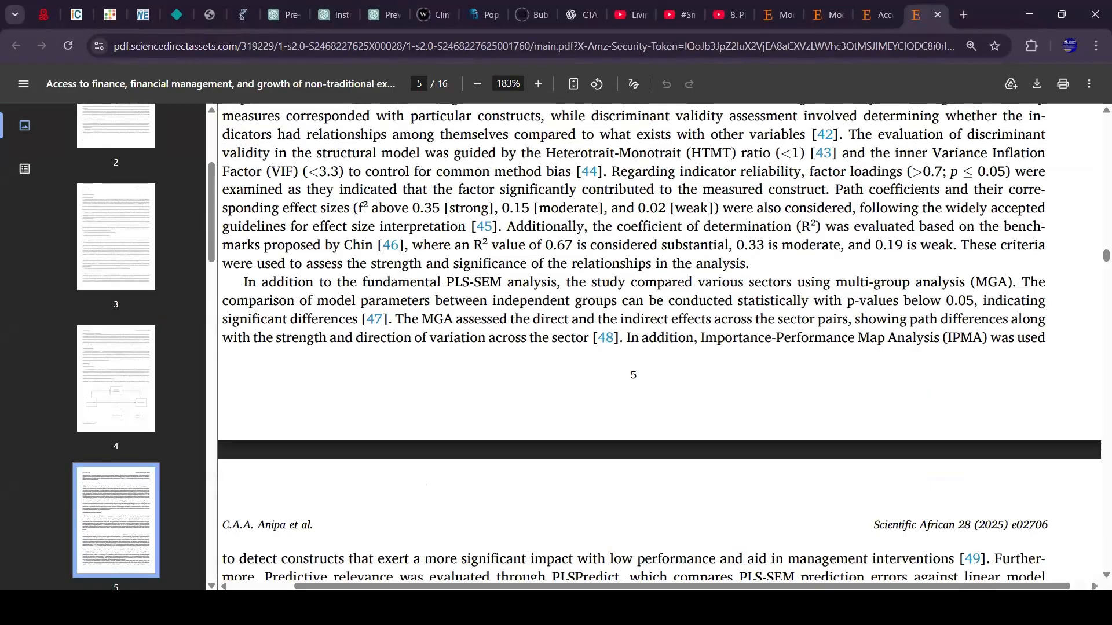
drag(834, 191, 948, 192)
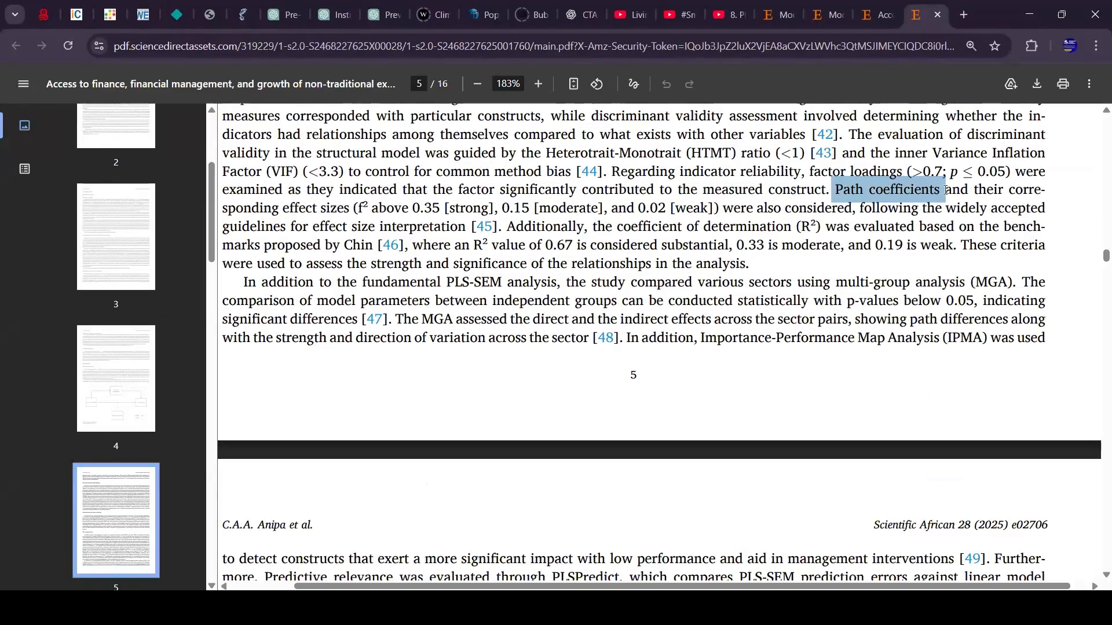
click(833, 190)
drag(835, 191, 531, 213)
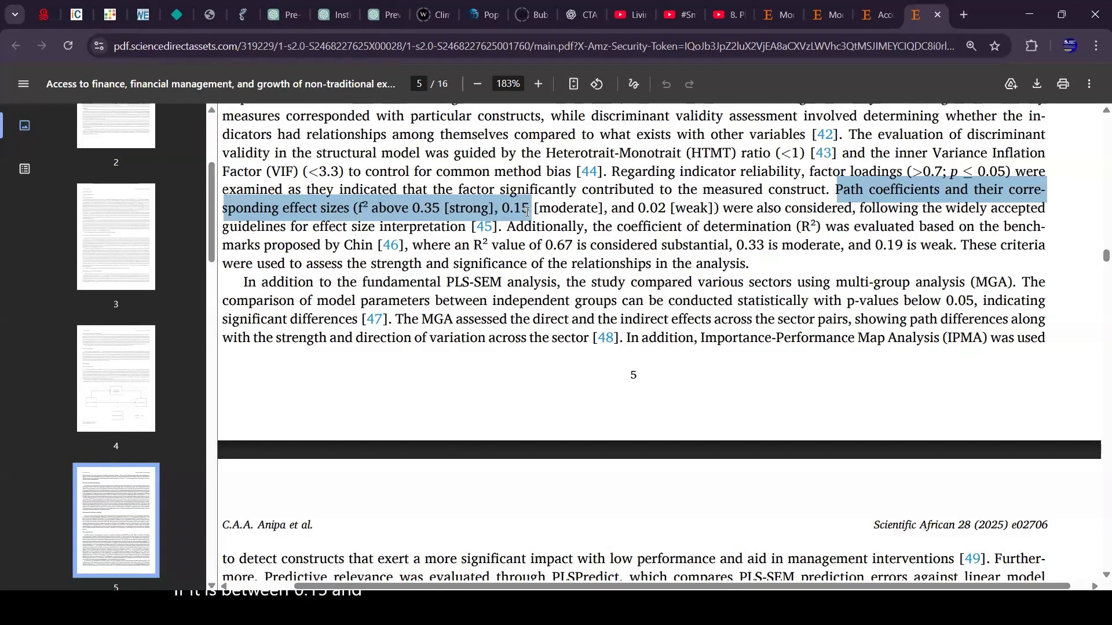
drag(599, 210, 473, 214)
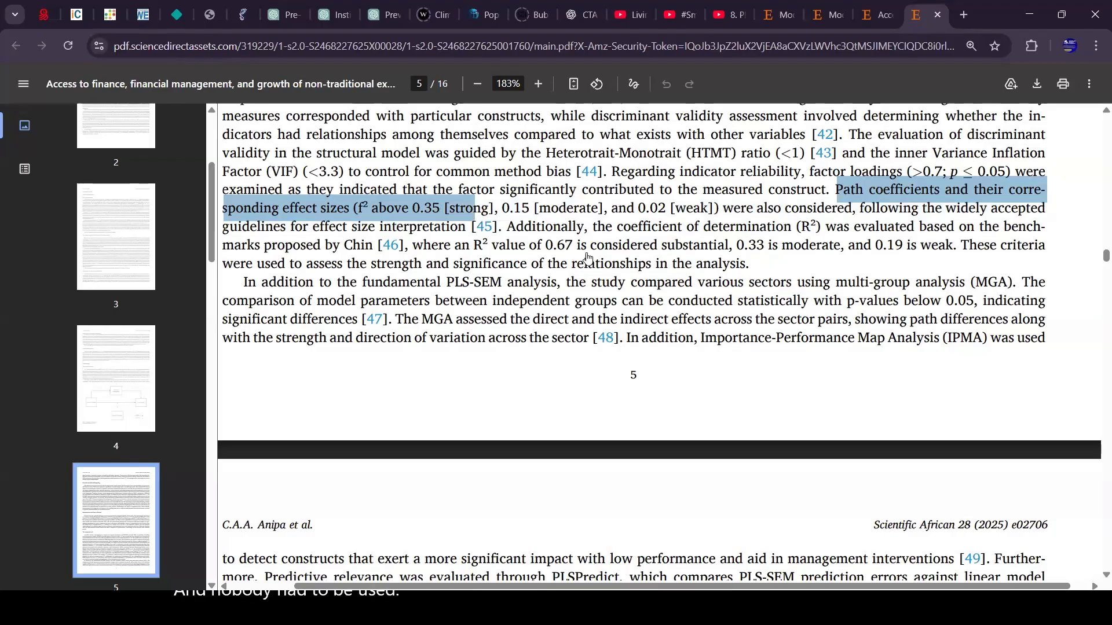
click(499, 240)
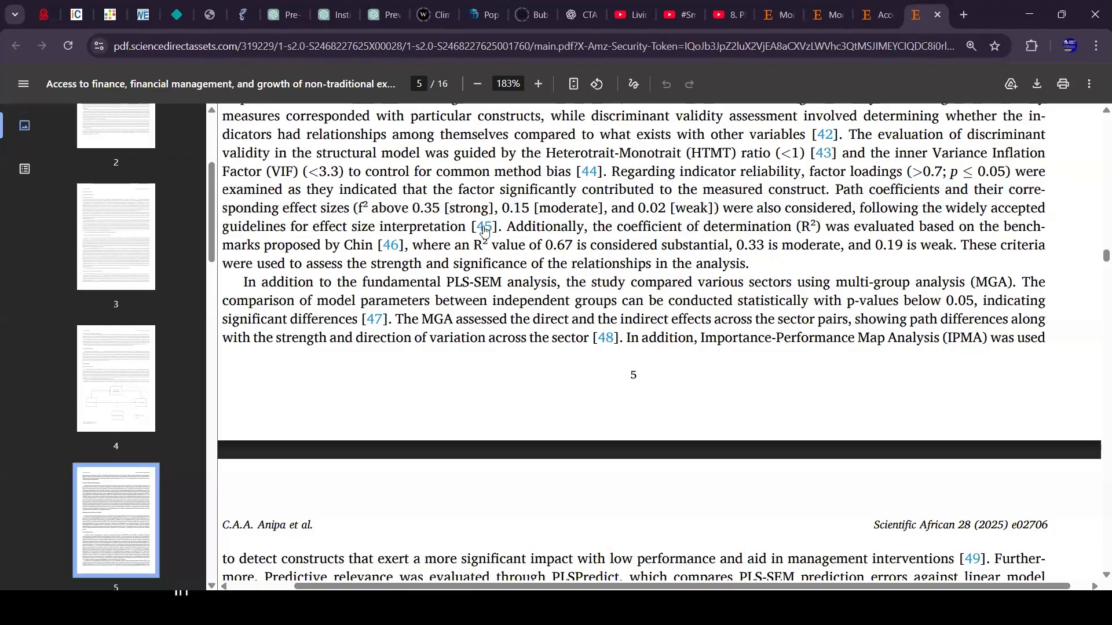
Follow citation [45] to the reference list and highlight the full 1988 Cohen reference
click(491, 232)
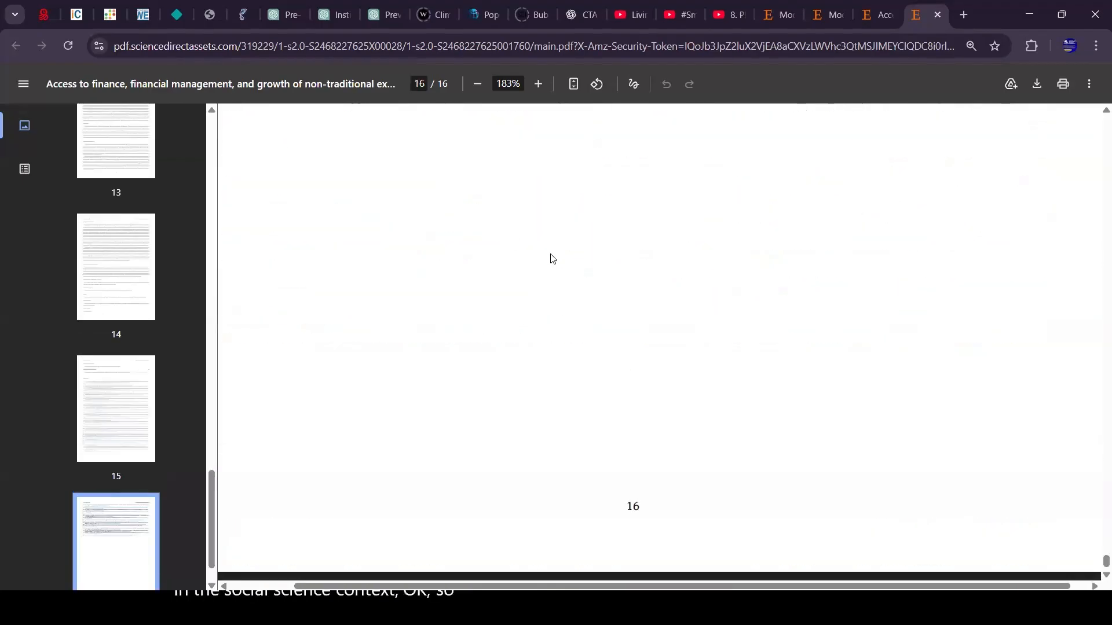
scroll(565, 272, down, 5)
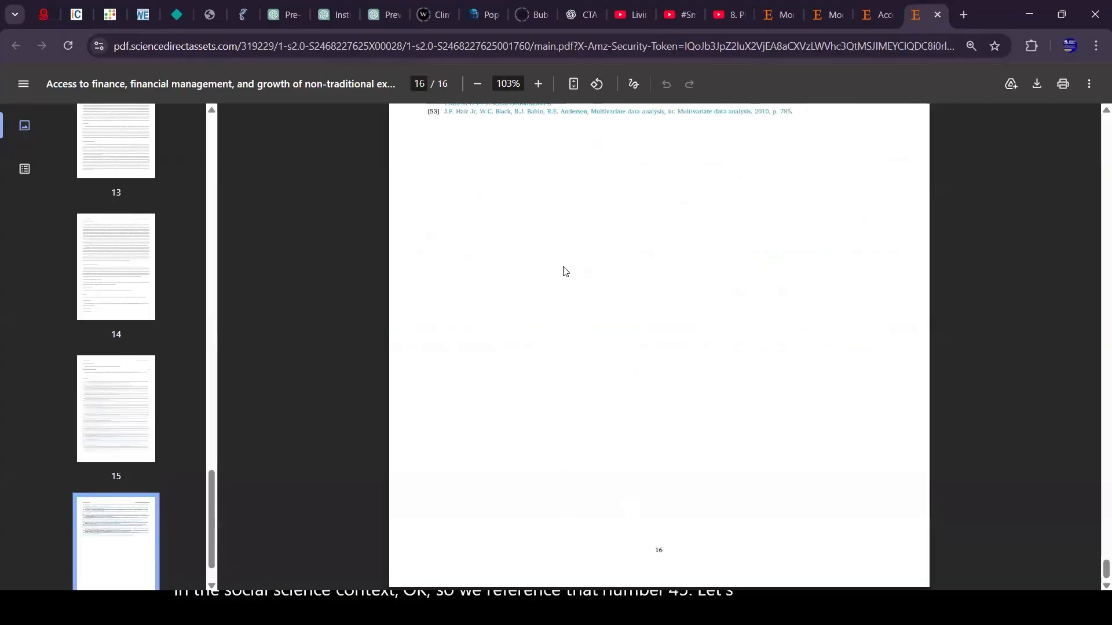
scroll(562, 271, up, 10)
scroll(553, 265, down, 3)
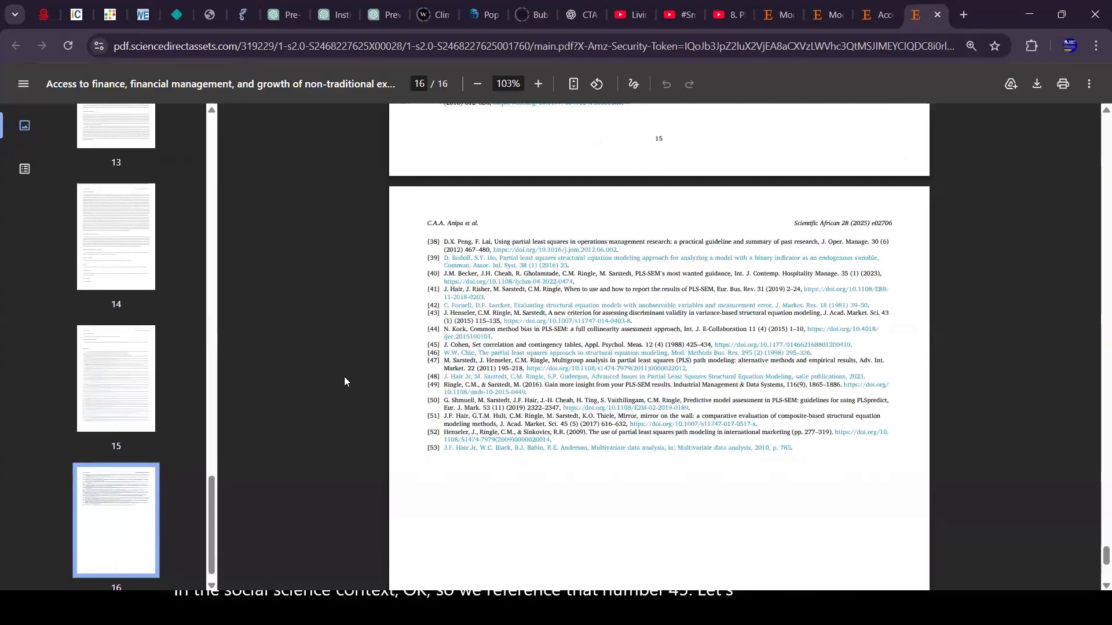
scroll(579, 359, up, 2)
drag(390, 366, 903, 366)
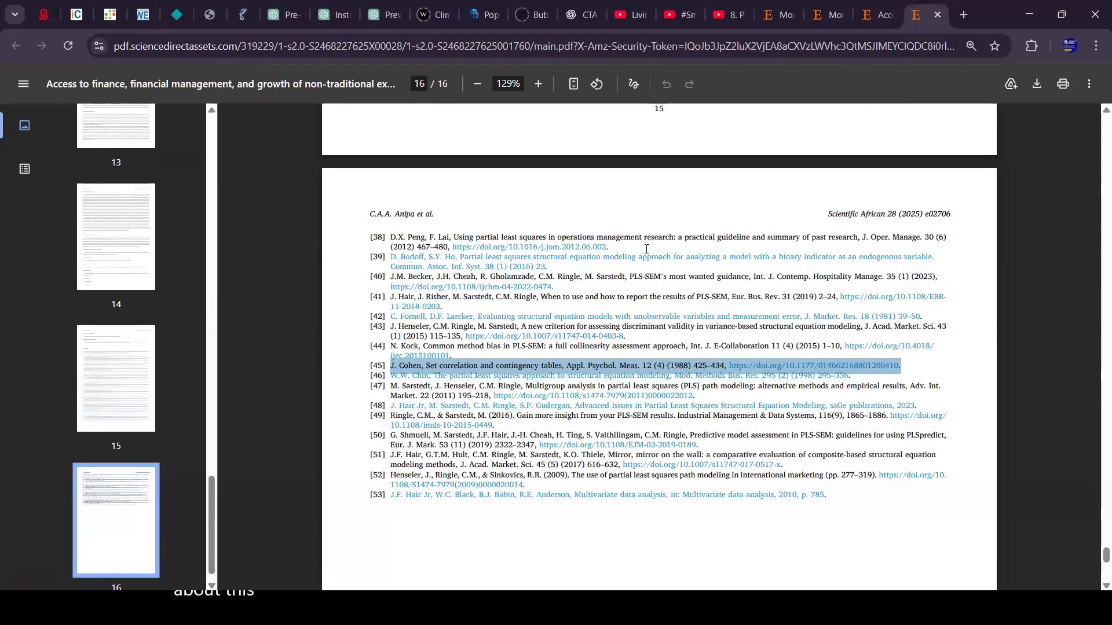
scroll(614, 243, up, 15)
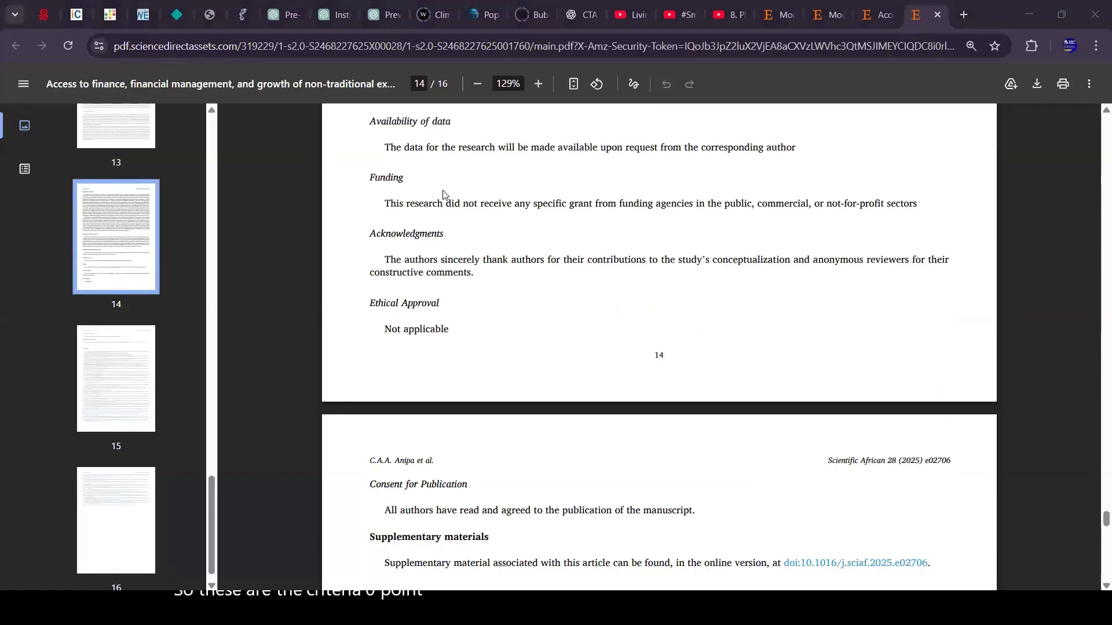
Switch to SmartPLS, leave the PLSpredict / CVPAT report and run the PLS-SEM algorithm on the Firm Performance model
key(alt+Tab)
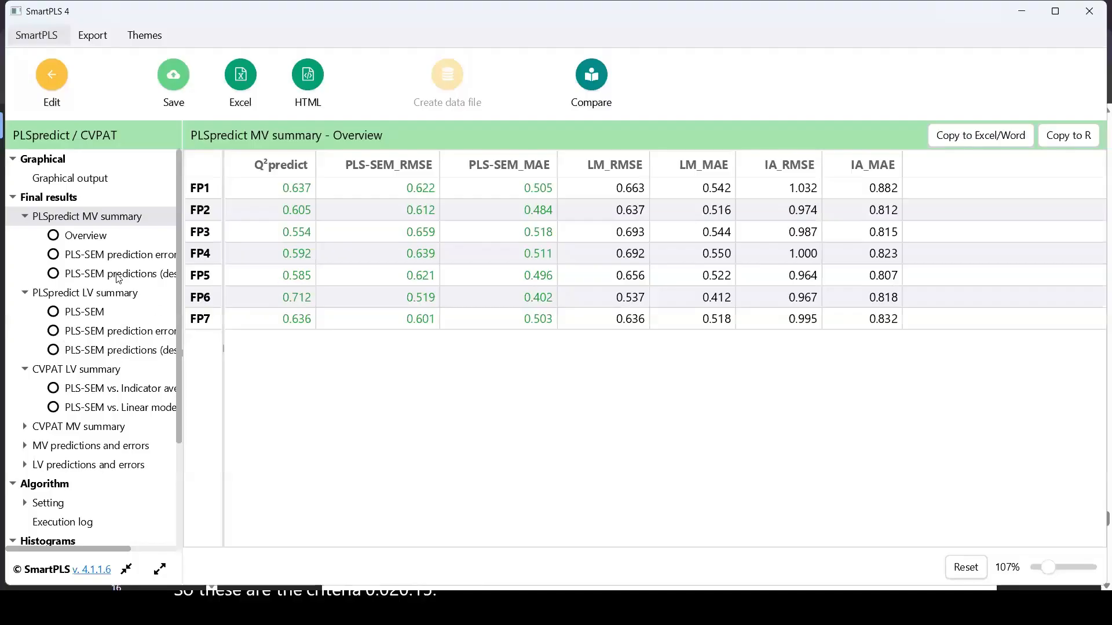
click(48, 74)
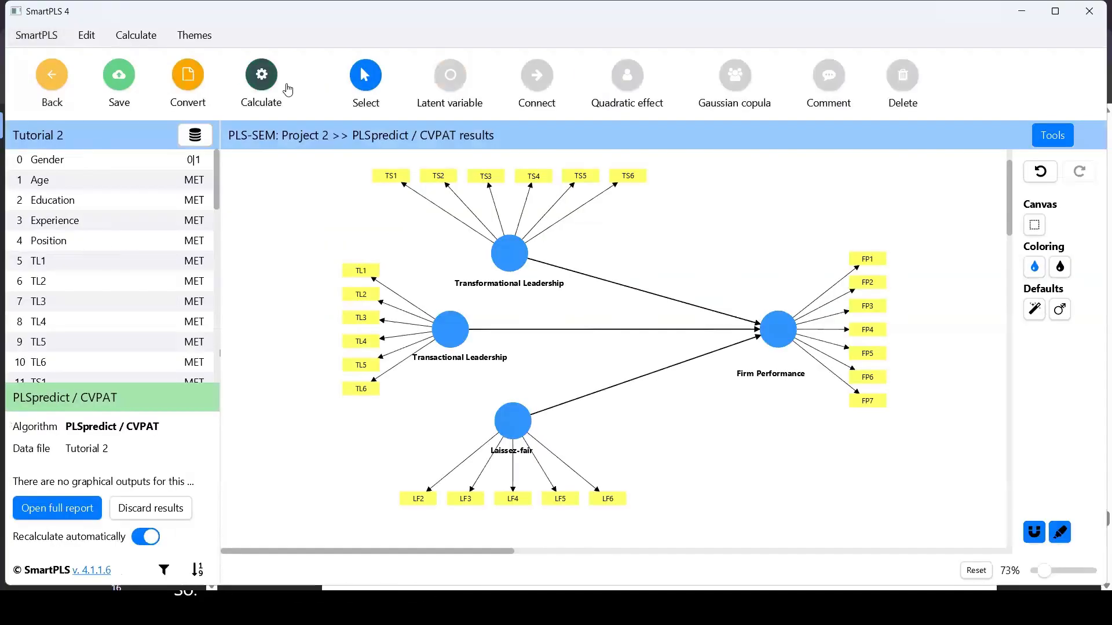
click(266, 85)
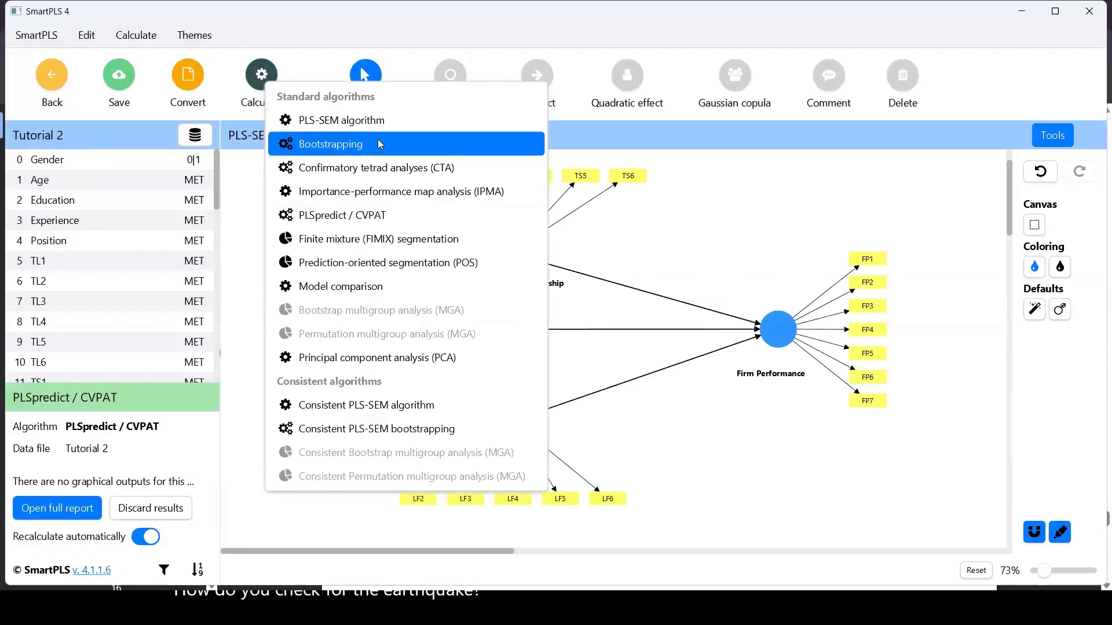
click(370, 120)
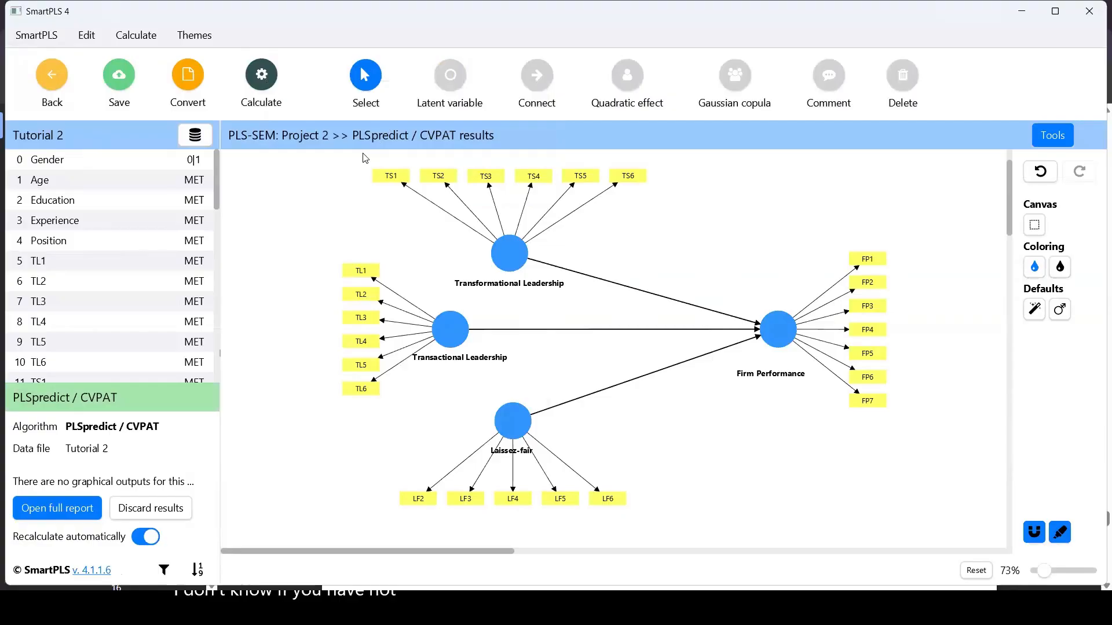
click(715, 531)
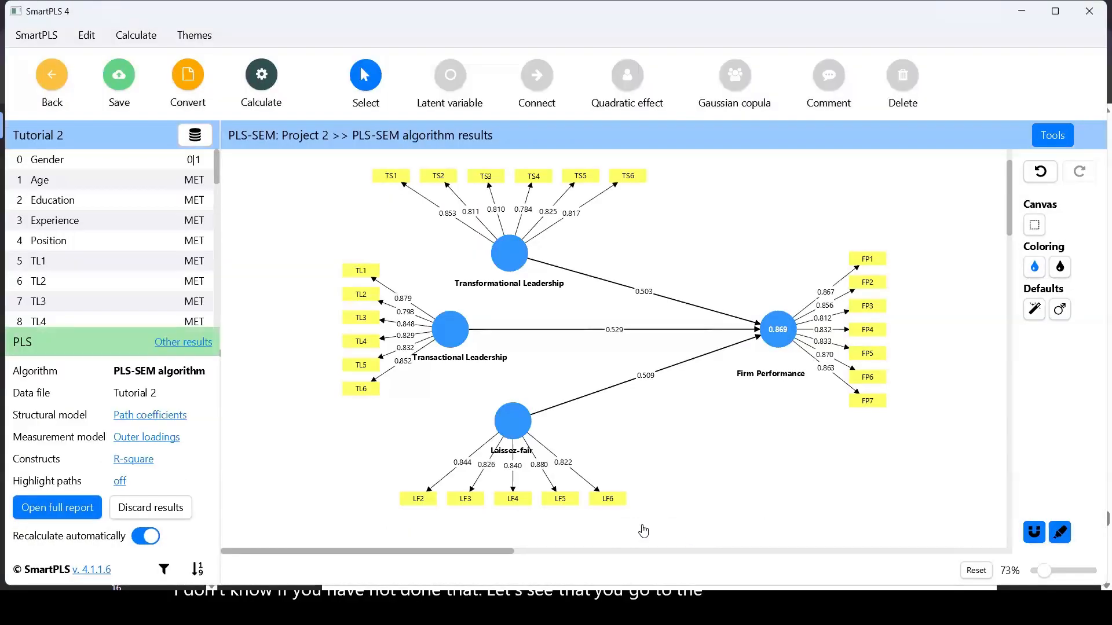
Open the full PLS-SEM report and view the R-square overview and the f-square results as a matrix and a list
click(62, 506)
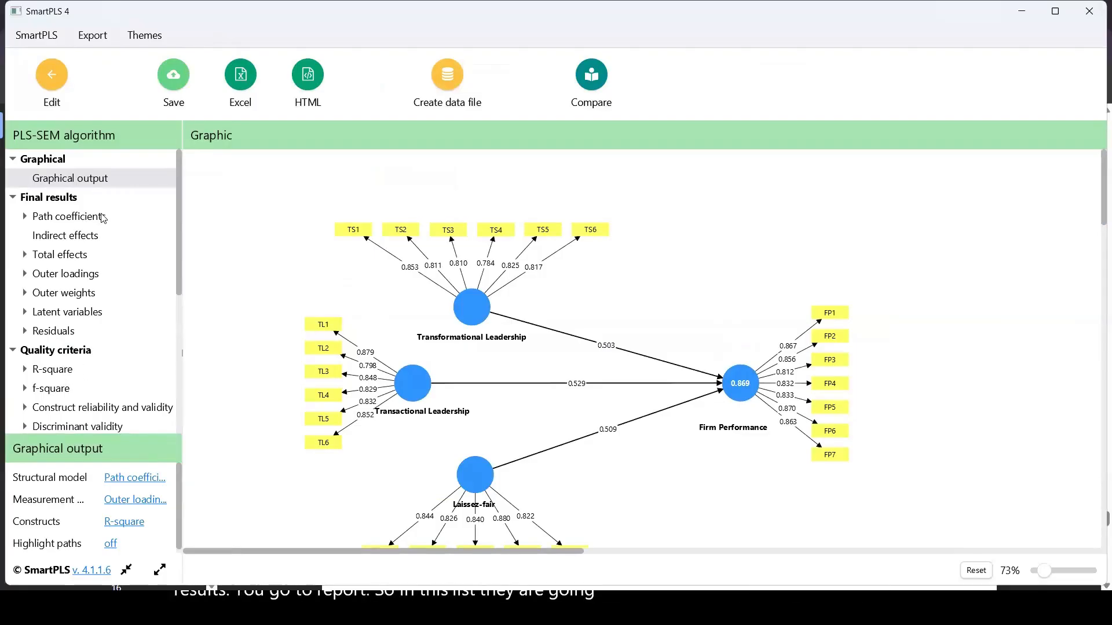
scroll(63, 331, down, 3)
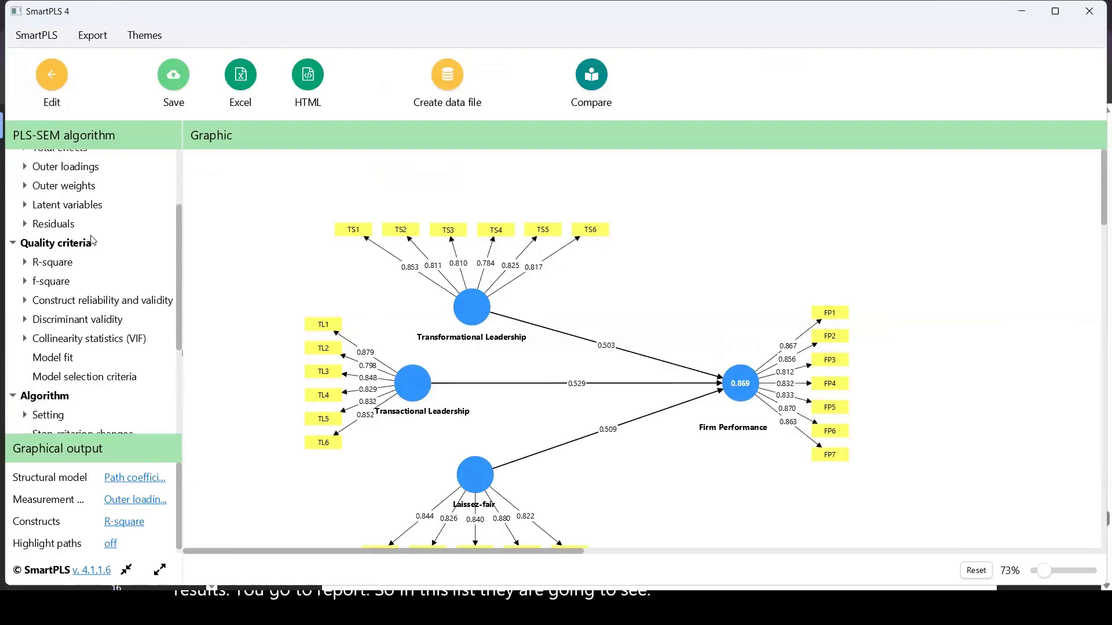
click(44, 264)
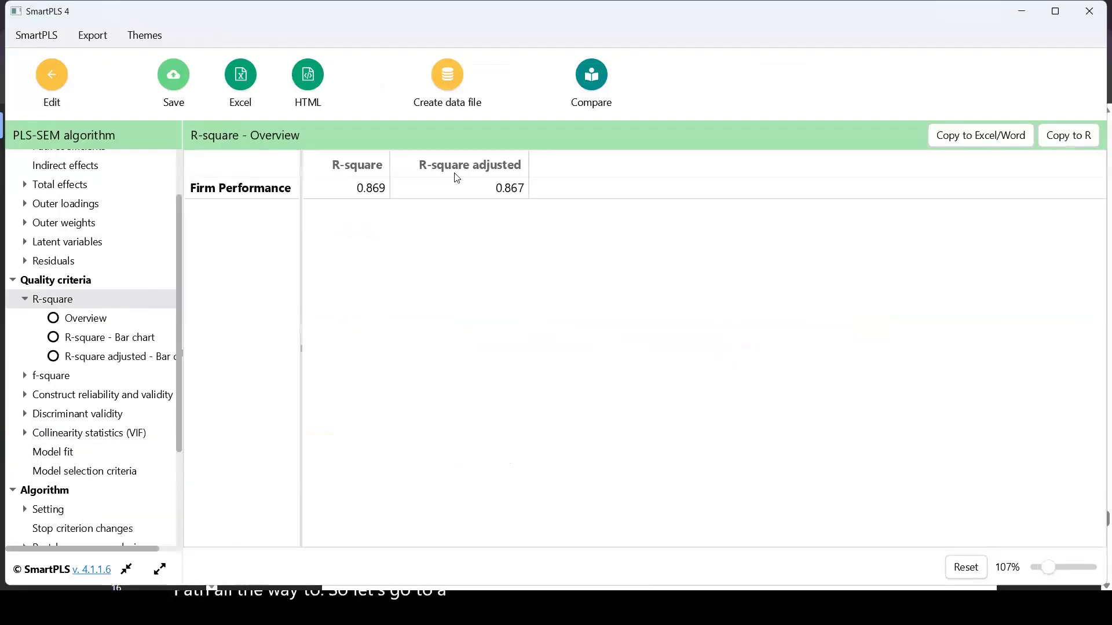
click(49, 376)
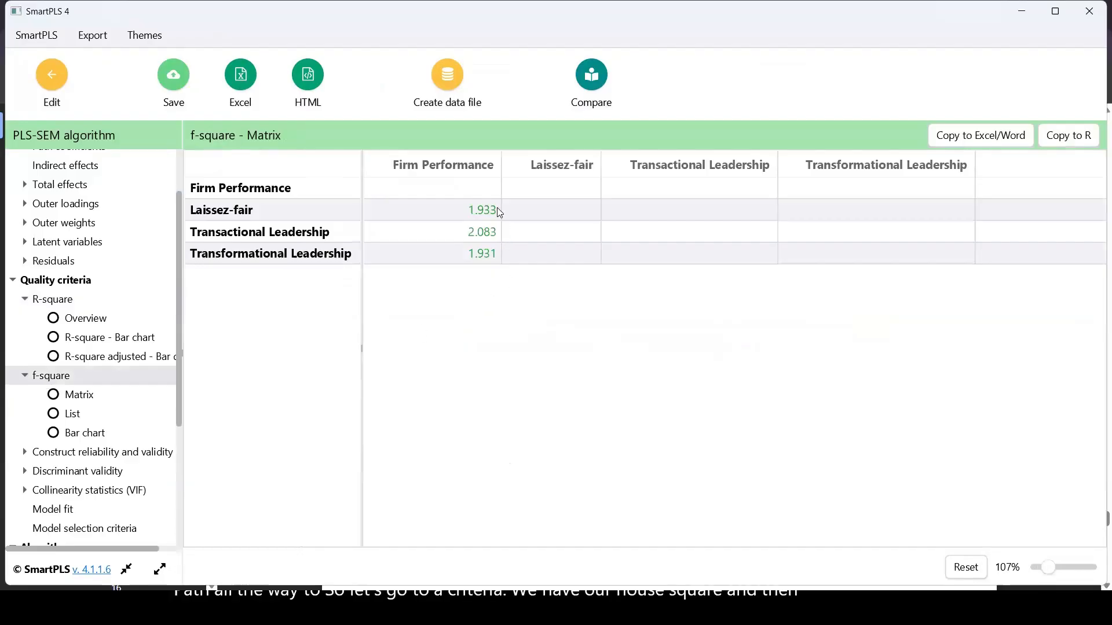
click(90, 401)
click(86, 414)
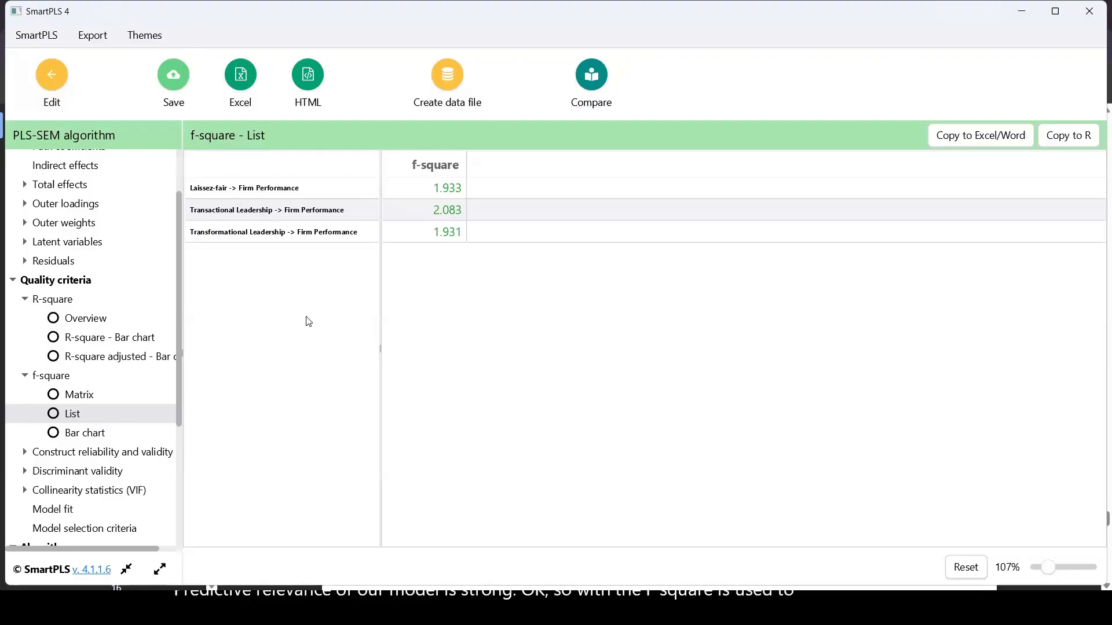
scroll(78, 422, down, 3)
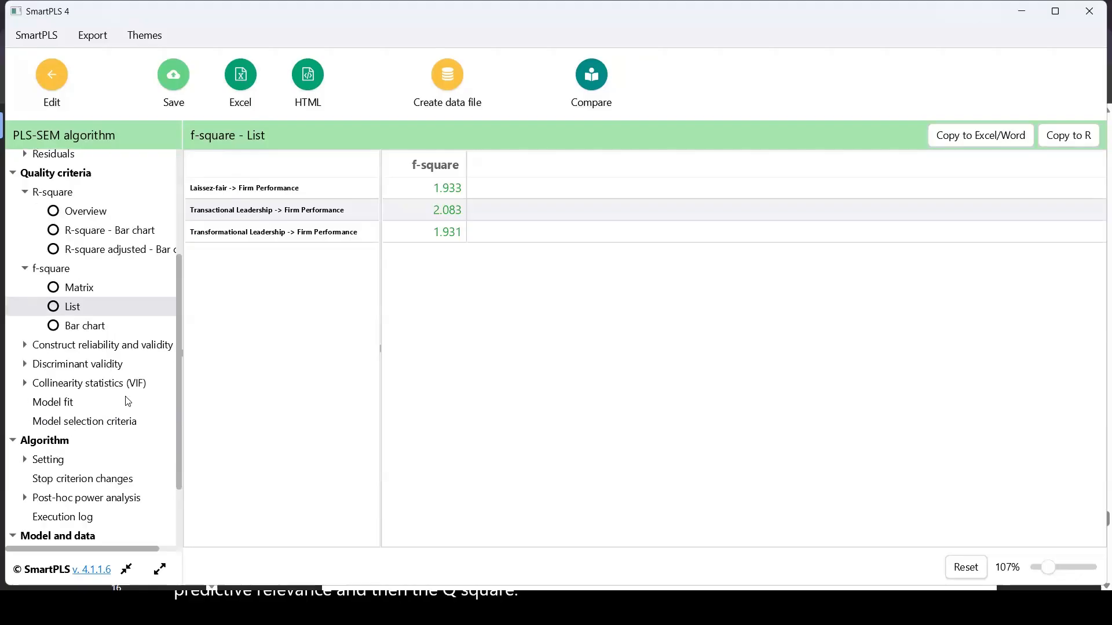
scroll(128, 400, up, 3)
scroll(128, 400, up, 2)
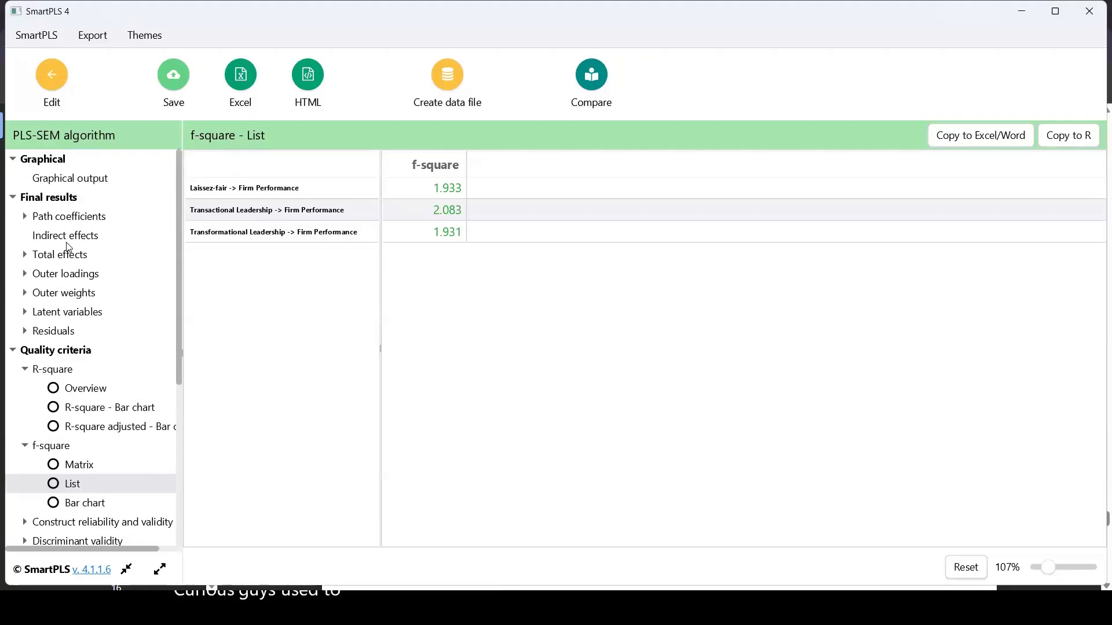
Leave the PLS-SEM report and run PLSpredict / CVPAT with 10 folds, 10 repetitions and a fixed seed
click(52, 78)
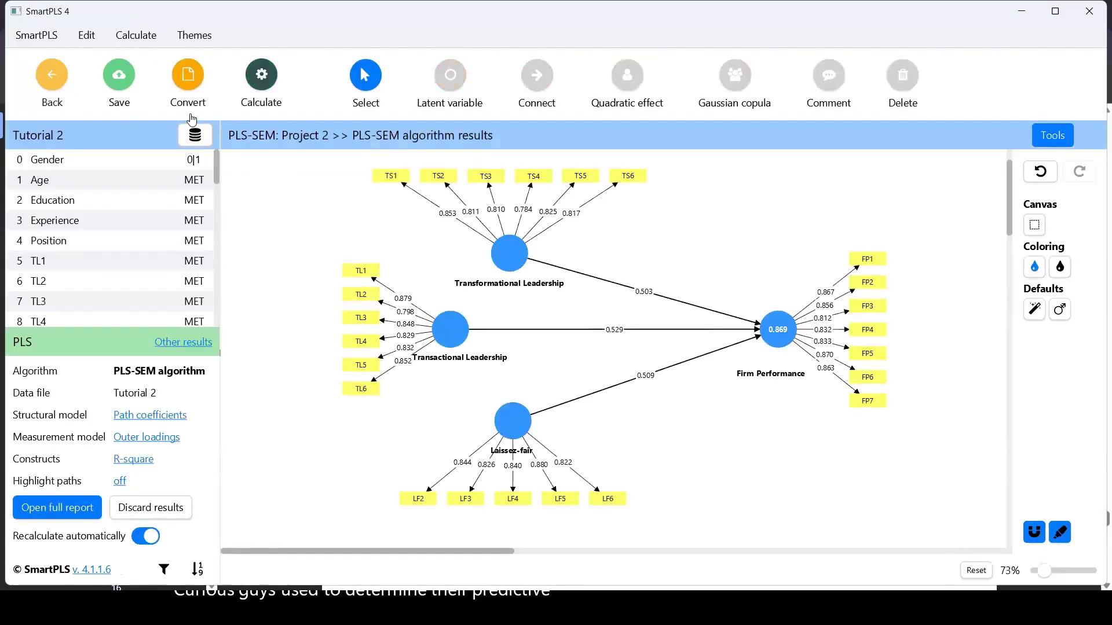
click(261, 81)
click(335, 215)
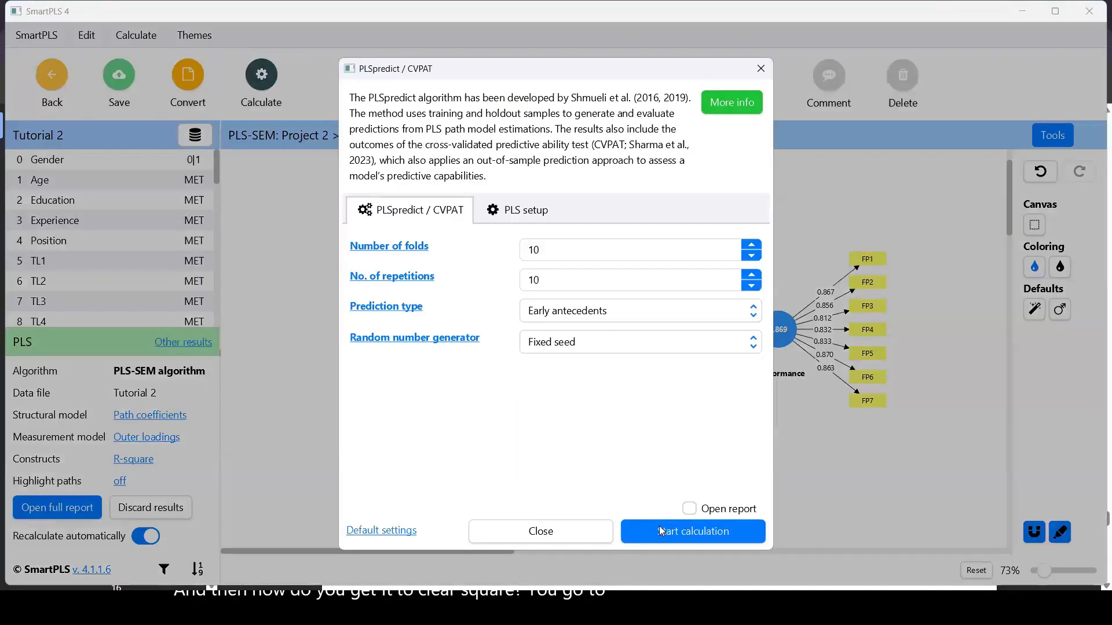
click(660, 528)
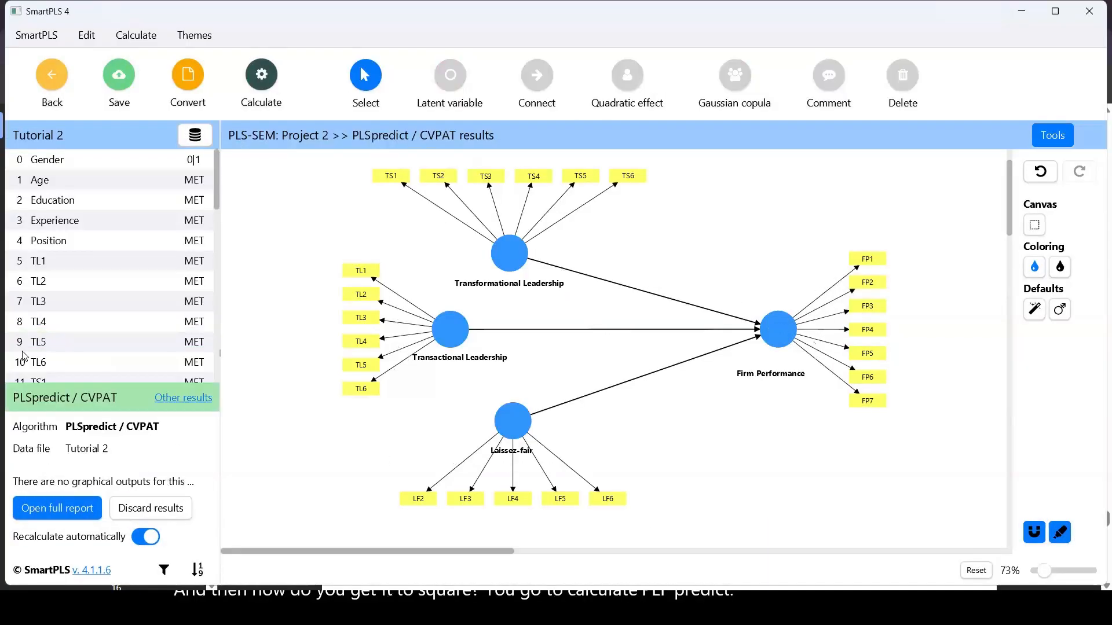
View the PLSpredict LV summary and MV summary in the full PLSpredict / CVPAT report, and return to the model
click(83, 516)
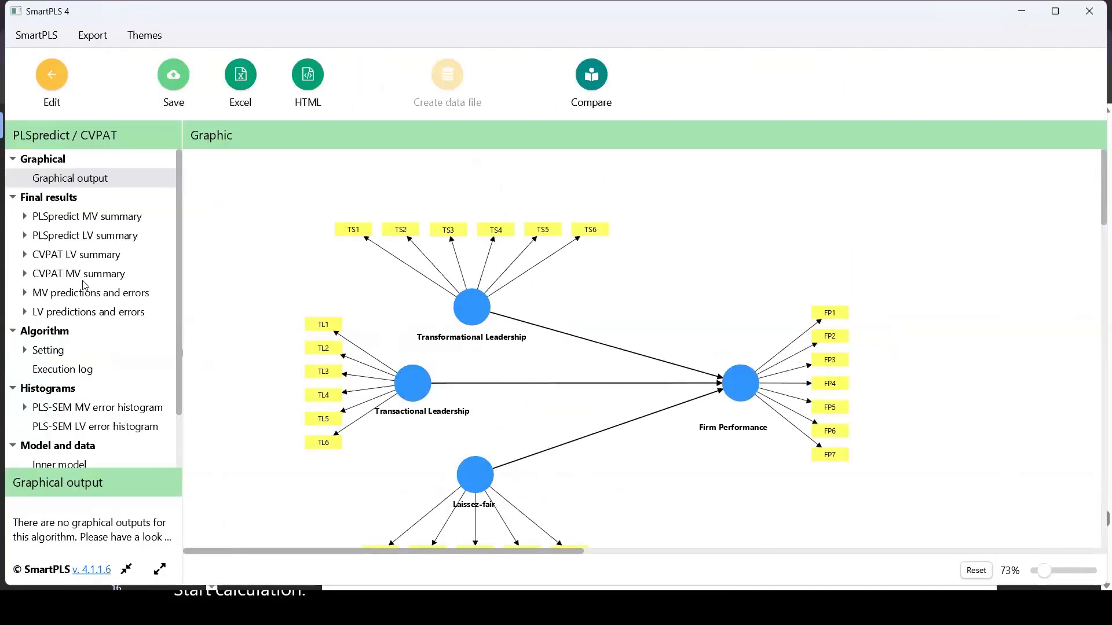
click(83, 235)
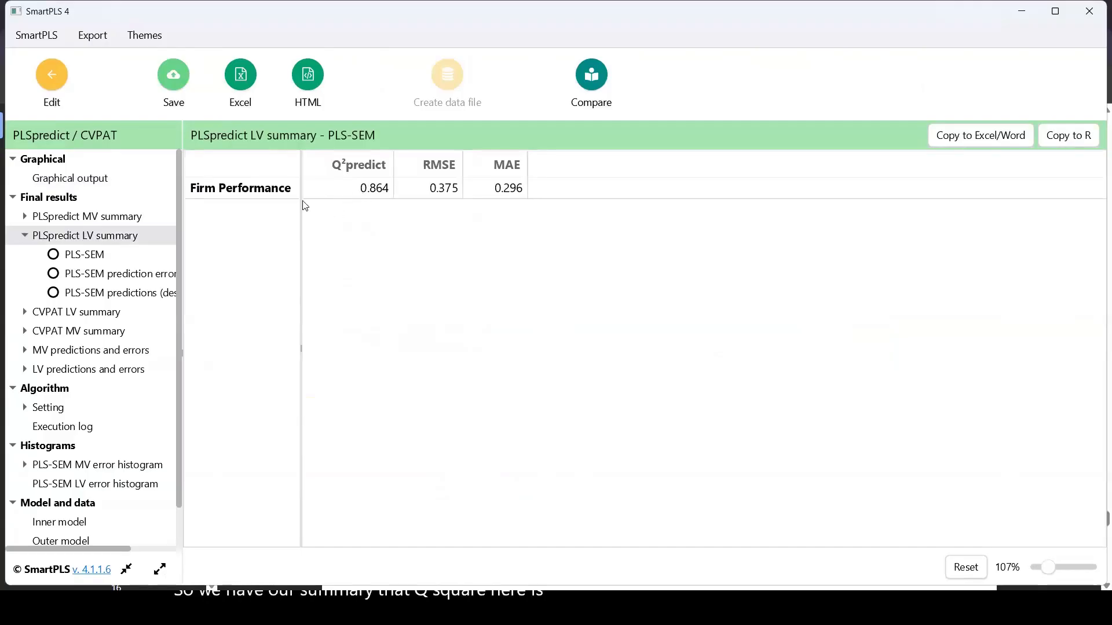
click(79, 217)
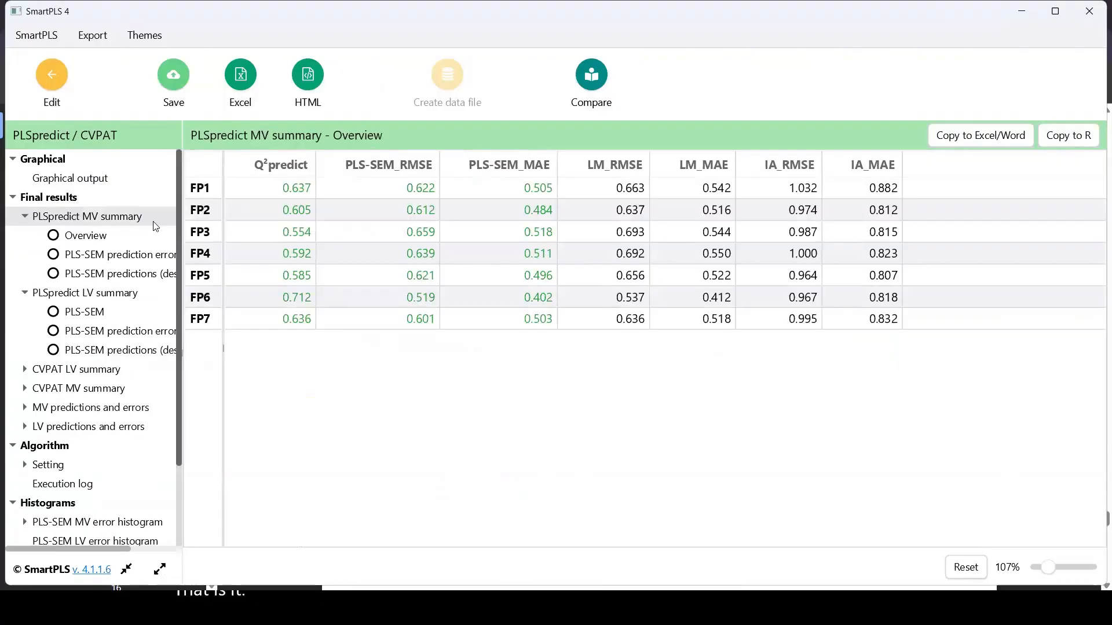
click(53, 76)
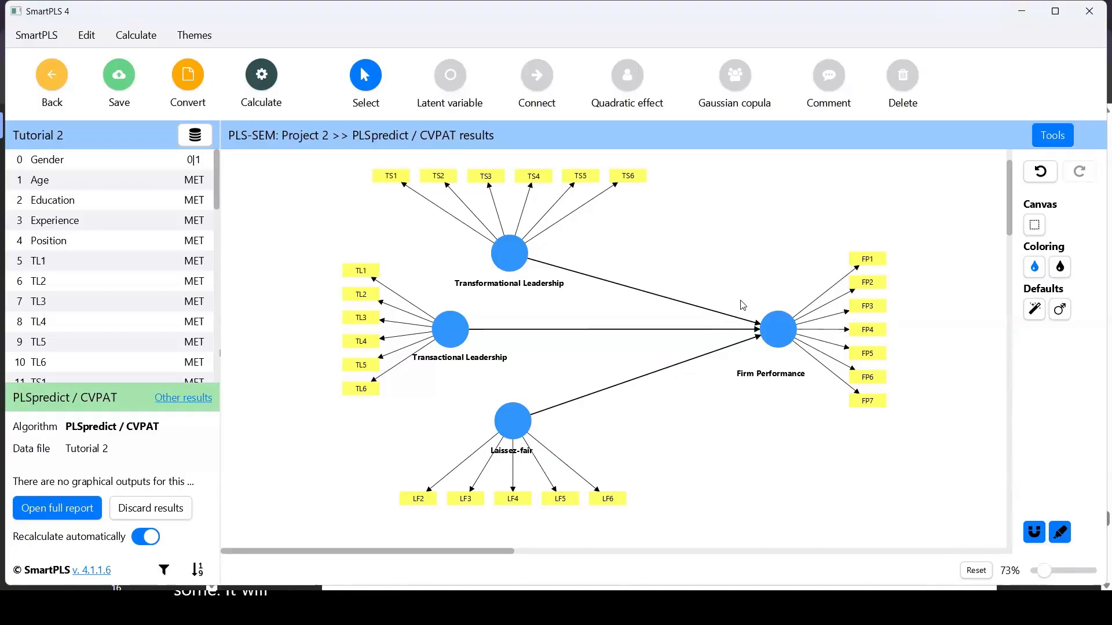
Switch to Chrome, glance over the end of the export firms paper and bring up the circular economy capabilities paper
key(alt+Tab)
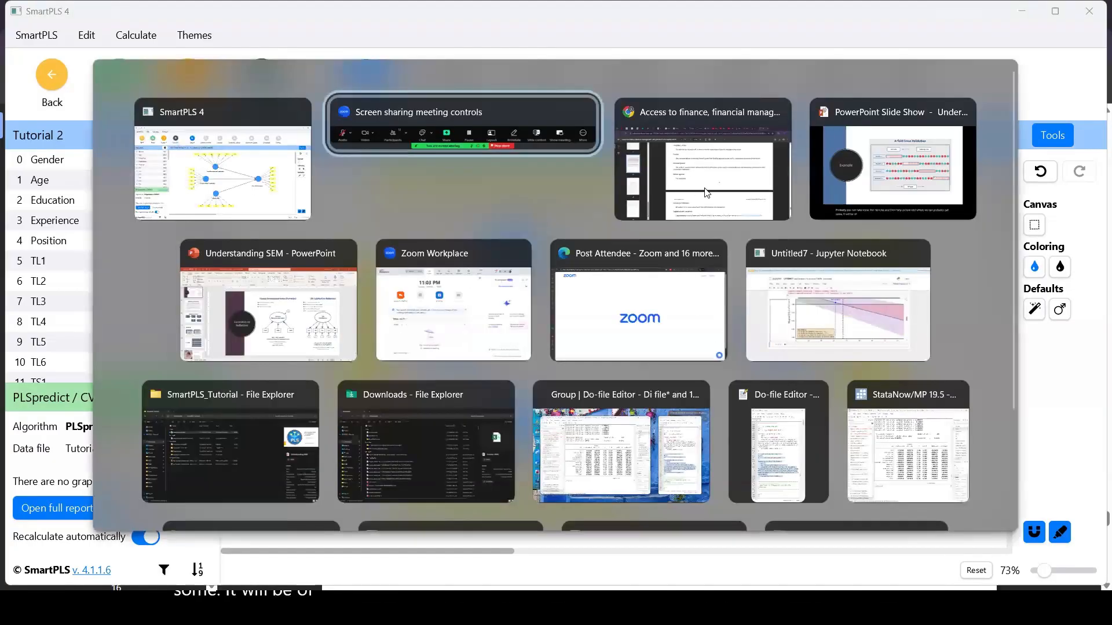
key(alt+Tab)
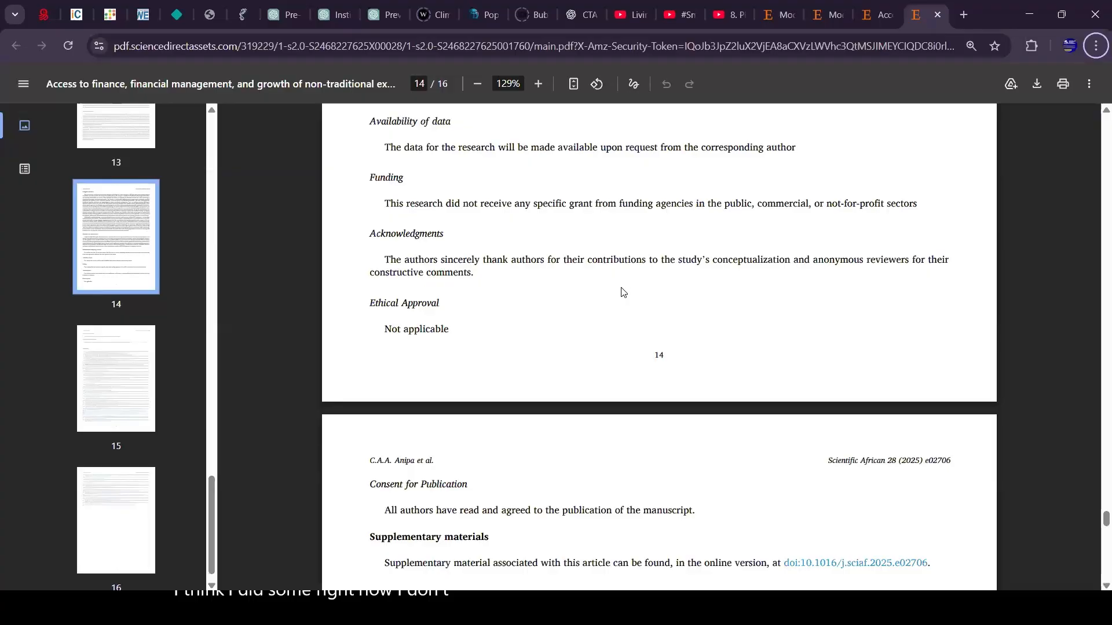
ctrl+scroll(626, 286, down, 2)
scroll(624, 289, down, 3)
scroll(622, 292, down, 2)
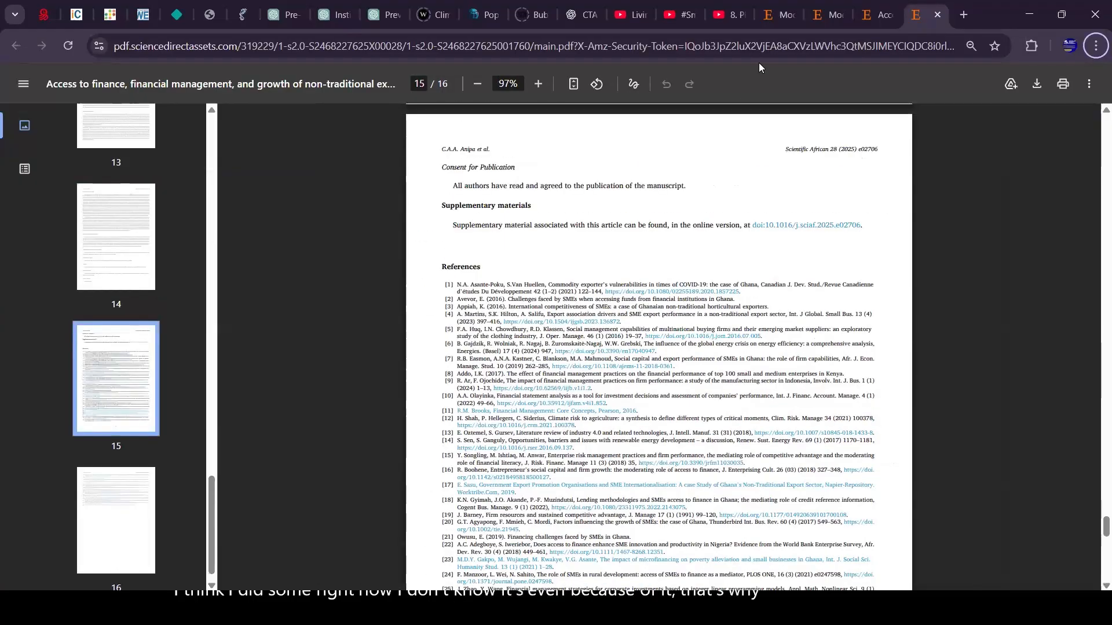
scroll(724, 145, up, 3)
click(866, 14)
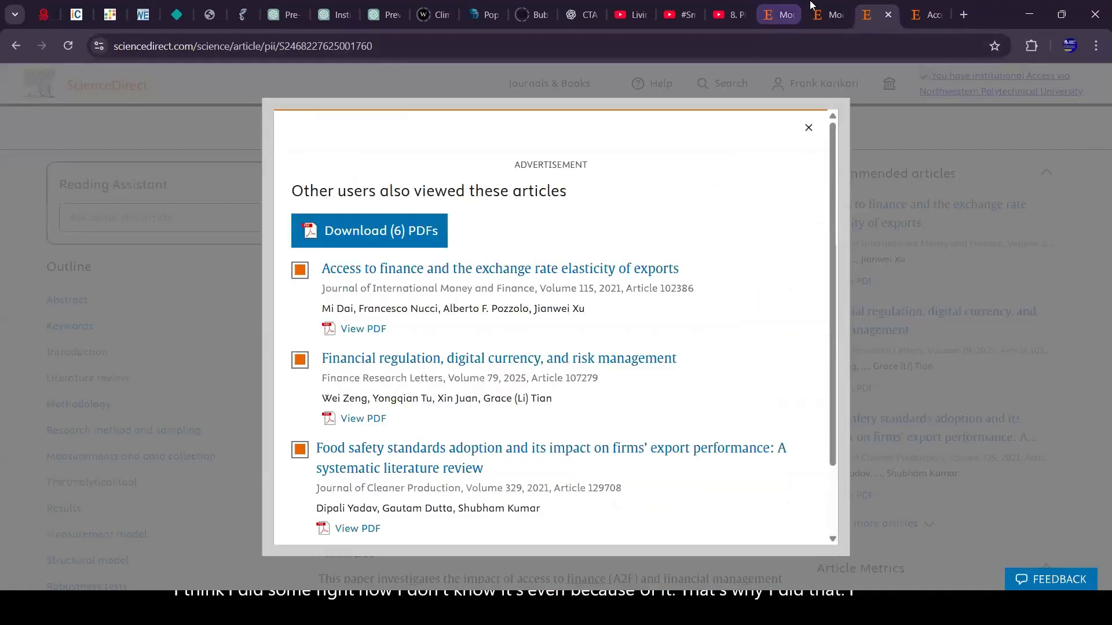
key(ctrl+shift+Tab)
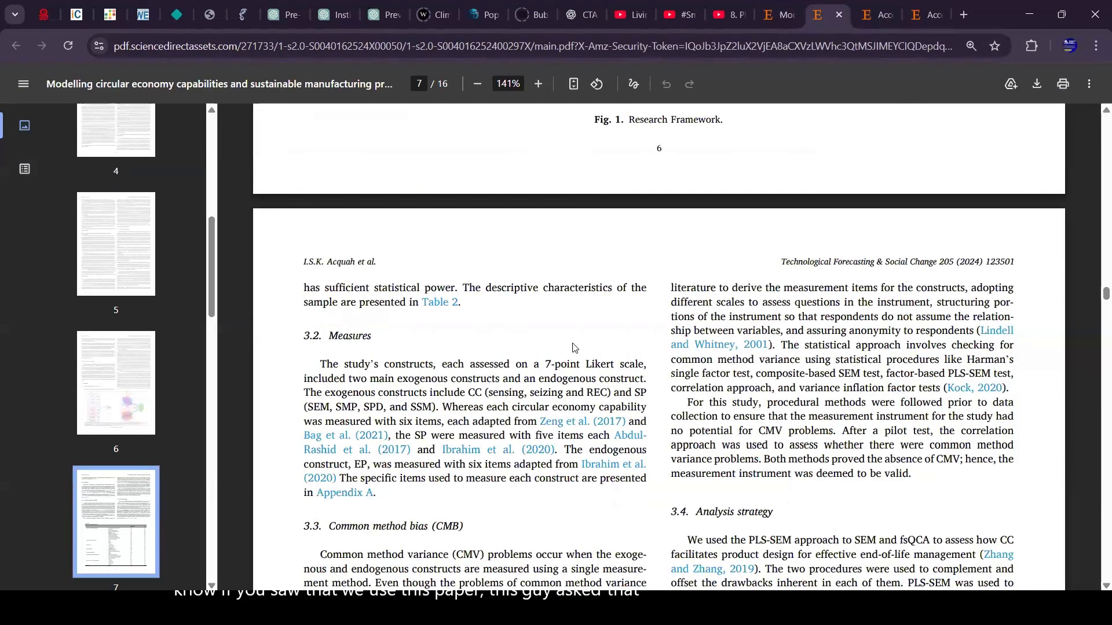
Look through the circular economy paper from the measures section to the structural model results in Table 4, and return to its first page
scroll(629, 314, down, 15)
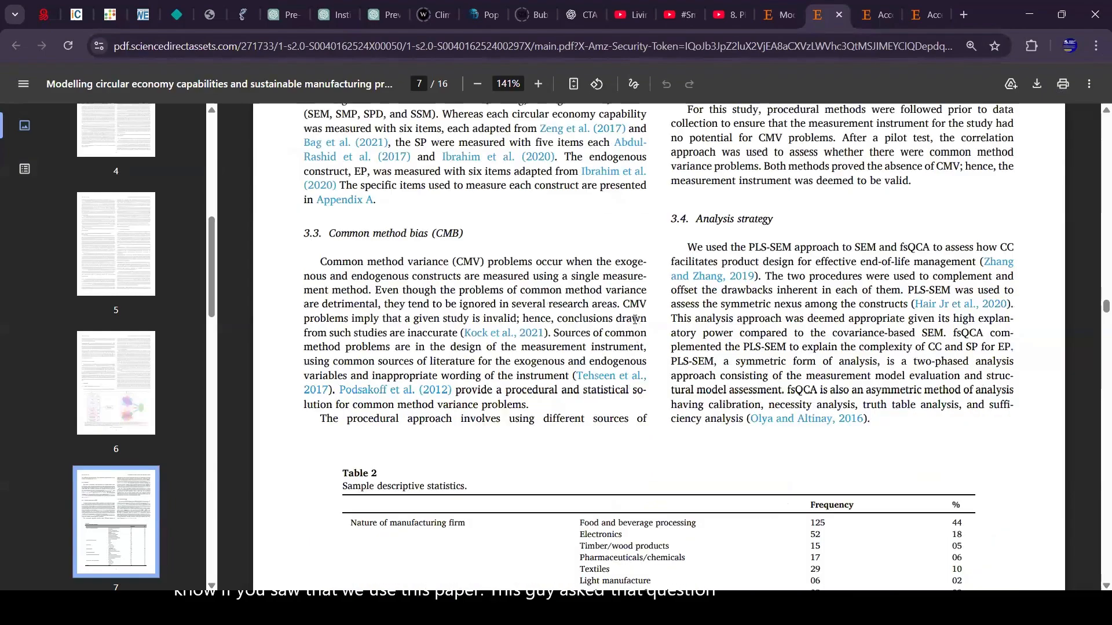
scroll(634, 315, down, 8)
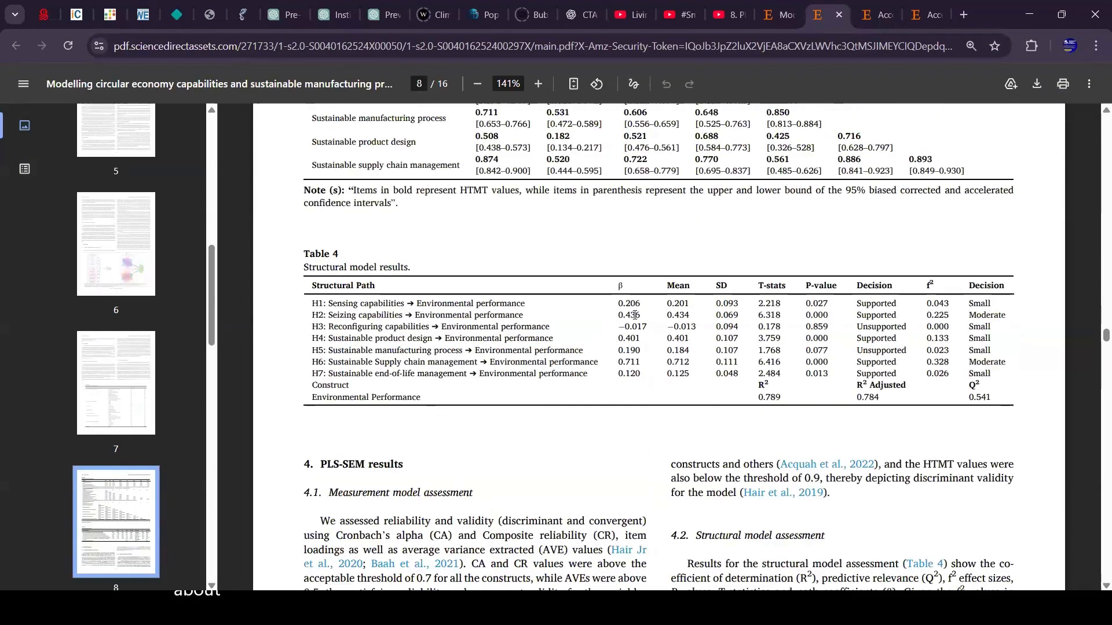
scroll(634, 315, up, 12)
scroll(626, 316, up, 10)
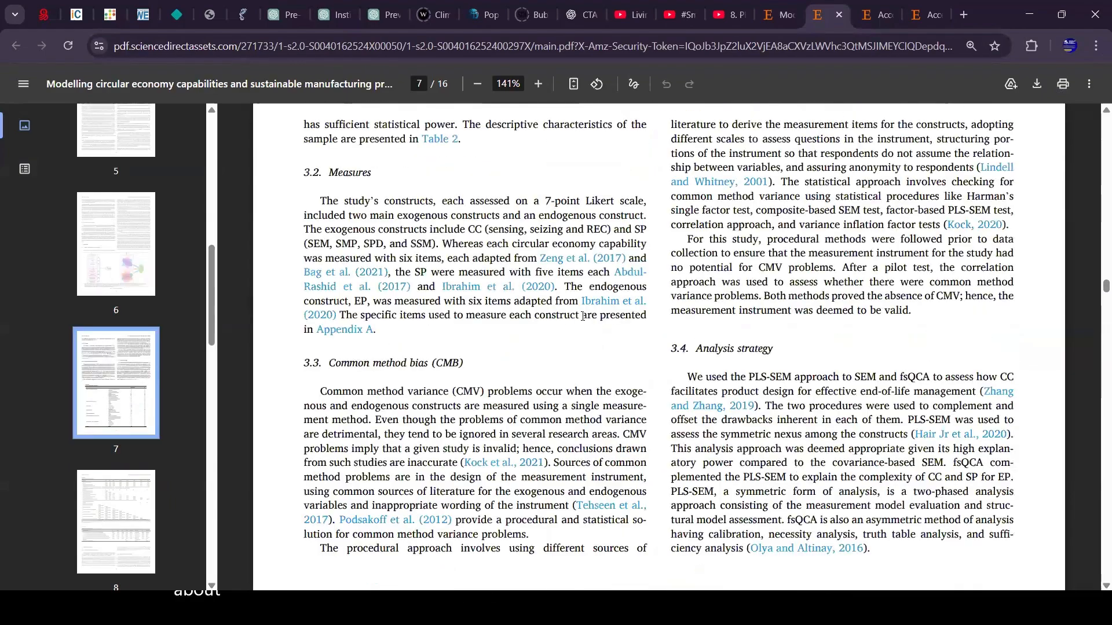
scroll(583, 316, up, 20)
scroll(582, 316, up, 20)
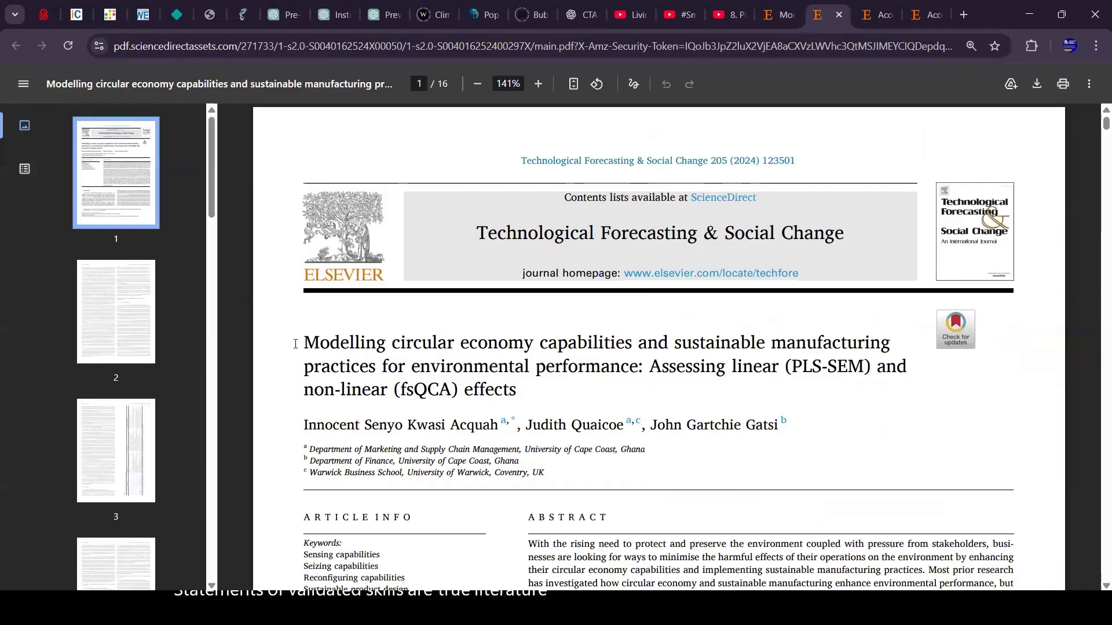
Highlight the title of the circular economy paper and look through its introduction and hypotheses up to page 4
drag(295, 344, 538, 393)
scroll(607, 415, down, 9)
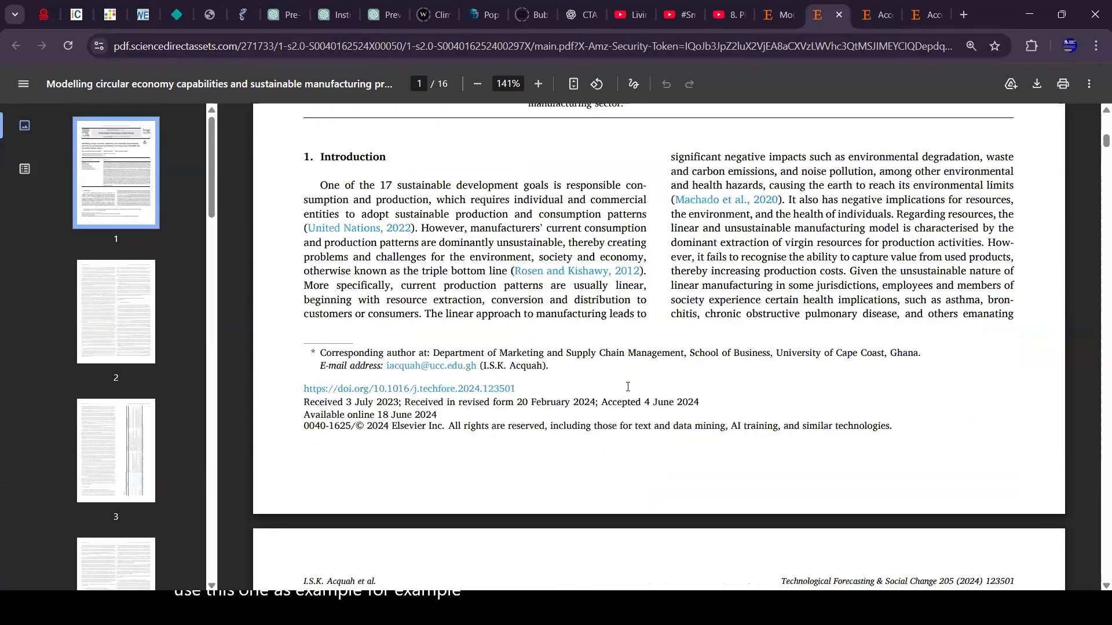
scroll(627, 387, up, 5)
scroll(622, 387, down, 10)
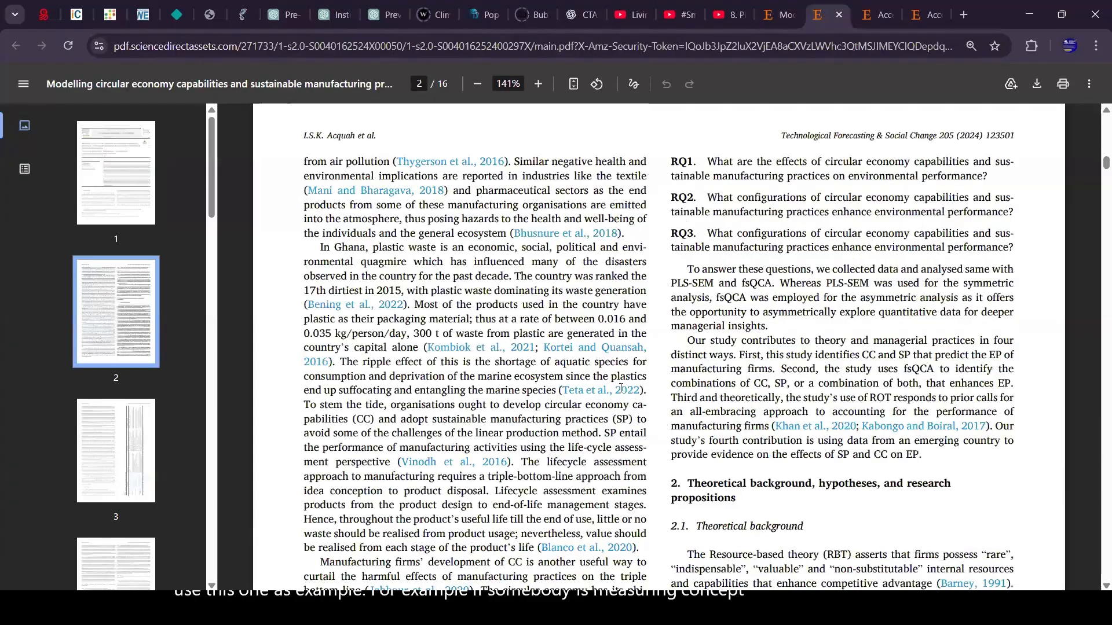
scroll(620, 388, down, 20)
scroll(616, 397, down, 20)
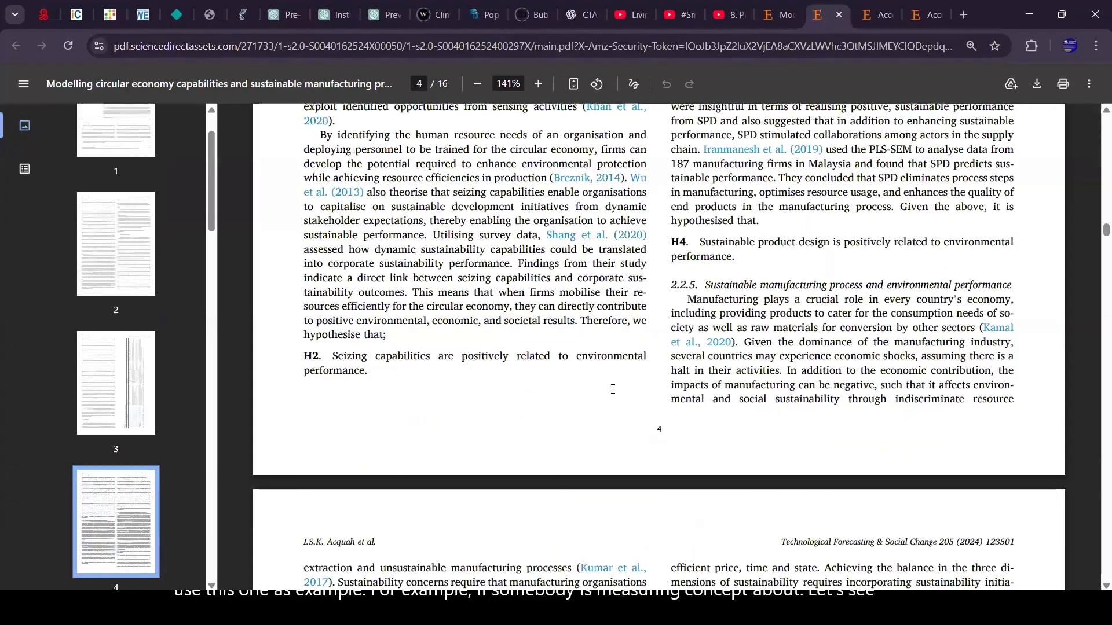